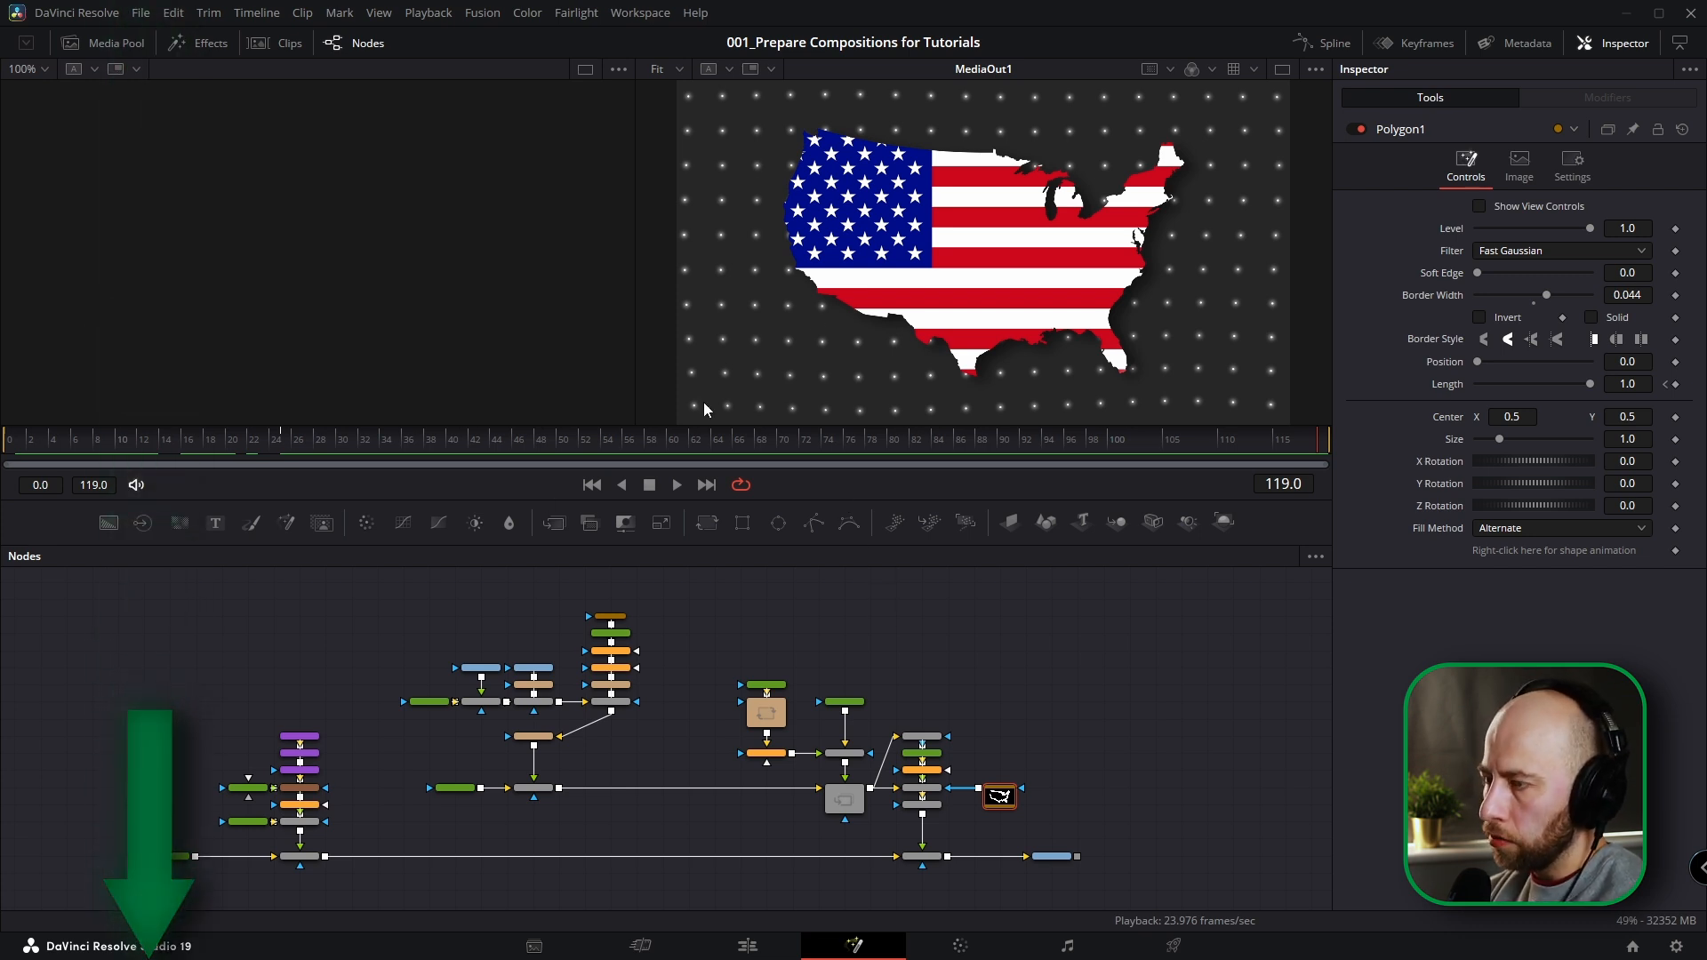
Add a new Fusion Composition to track V1 of the timeline, after the existing one.
left_click_drag(242, 447, 323, 453)
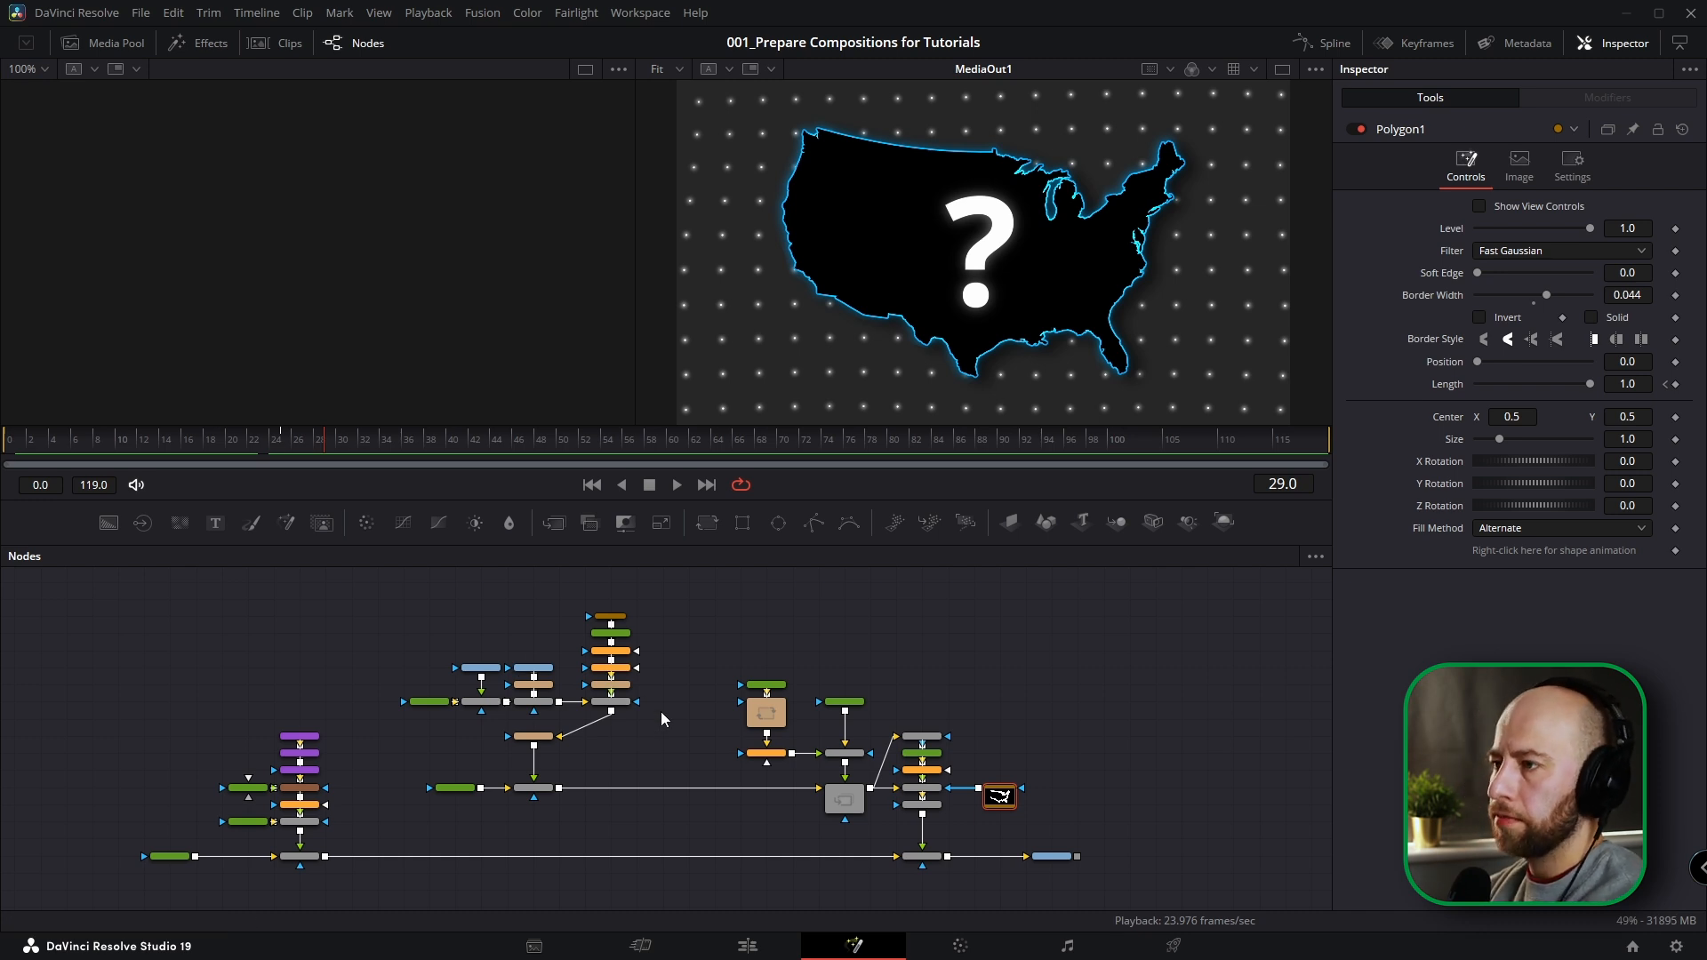
key("shift+4")
left_click_drag(615, 474, 736, 505)
left_click_drag(233, 599, 944, 714)
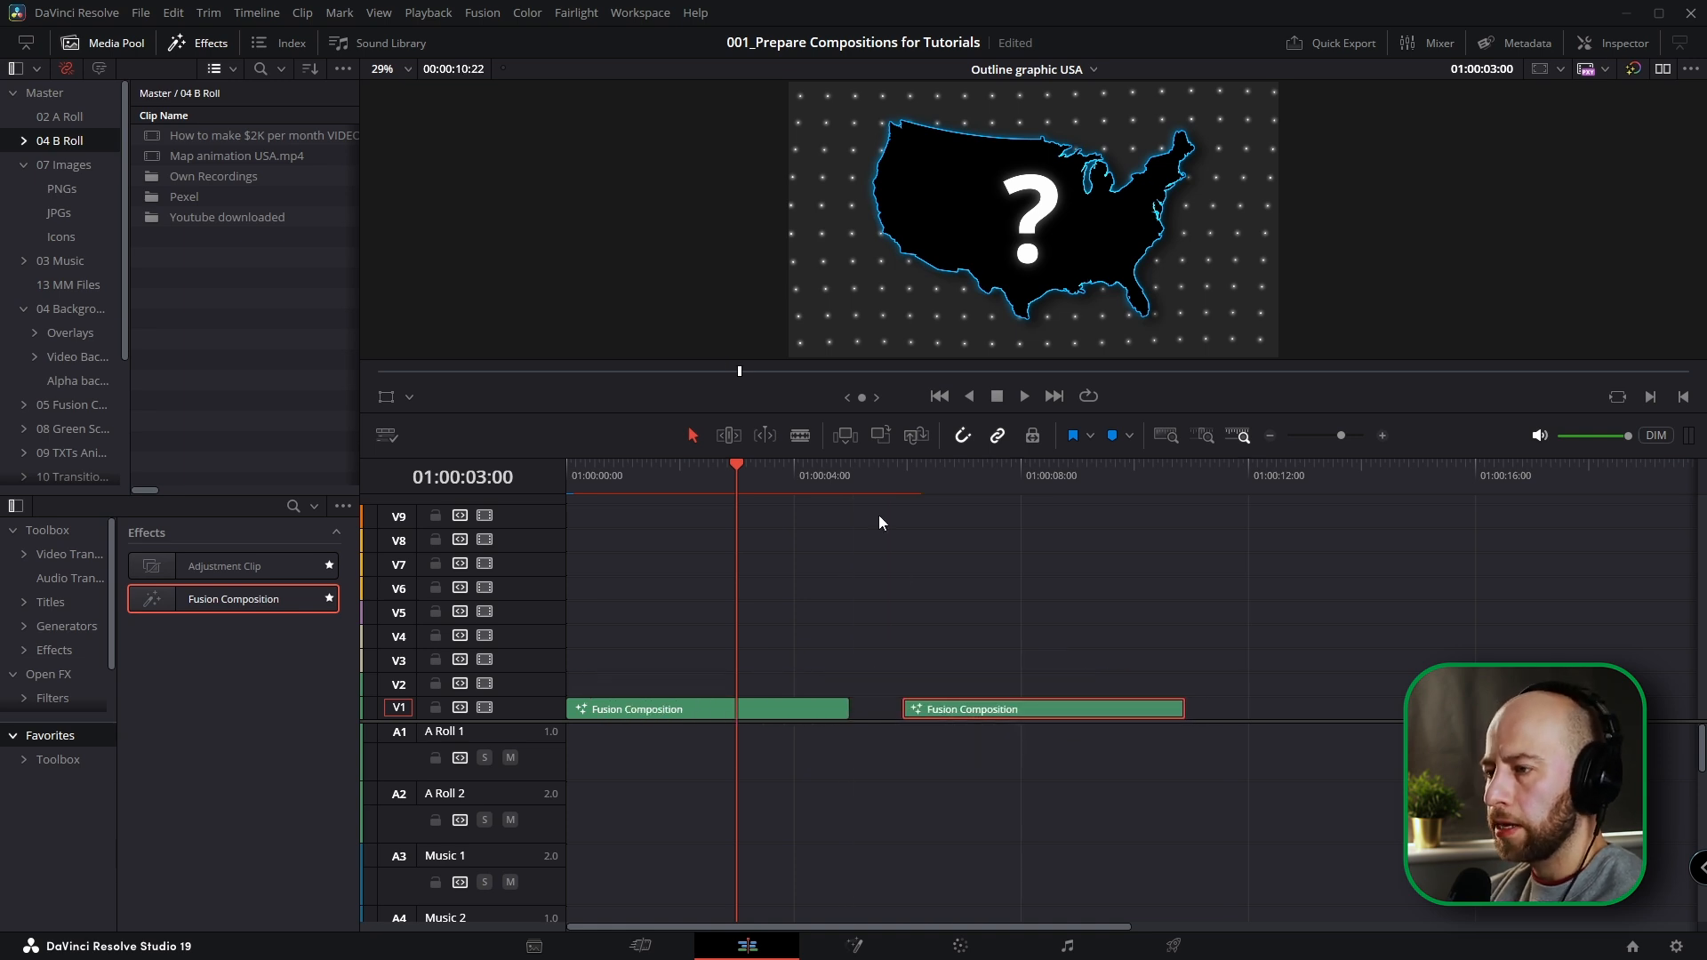
left_click(950, 477)
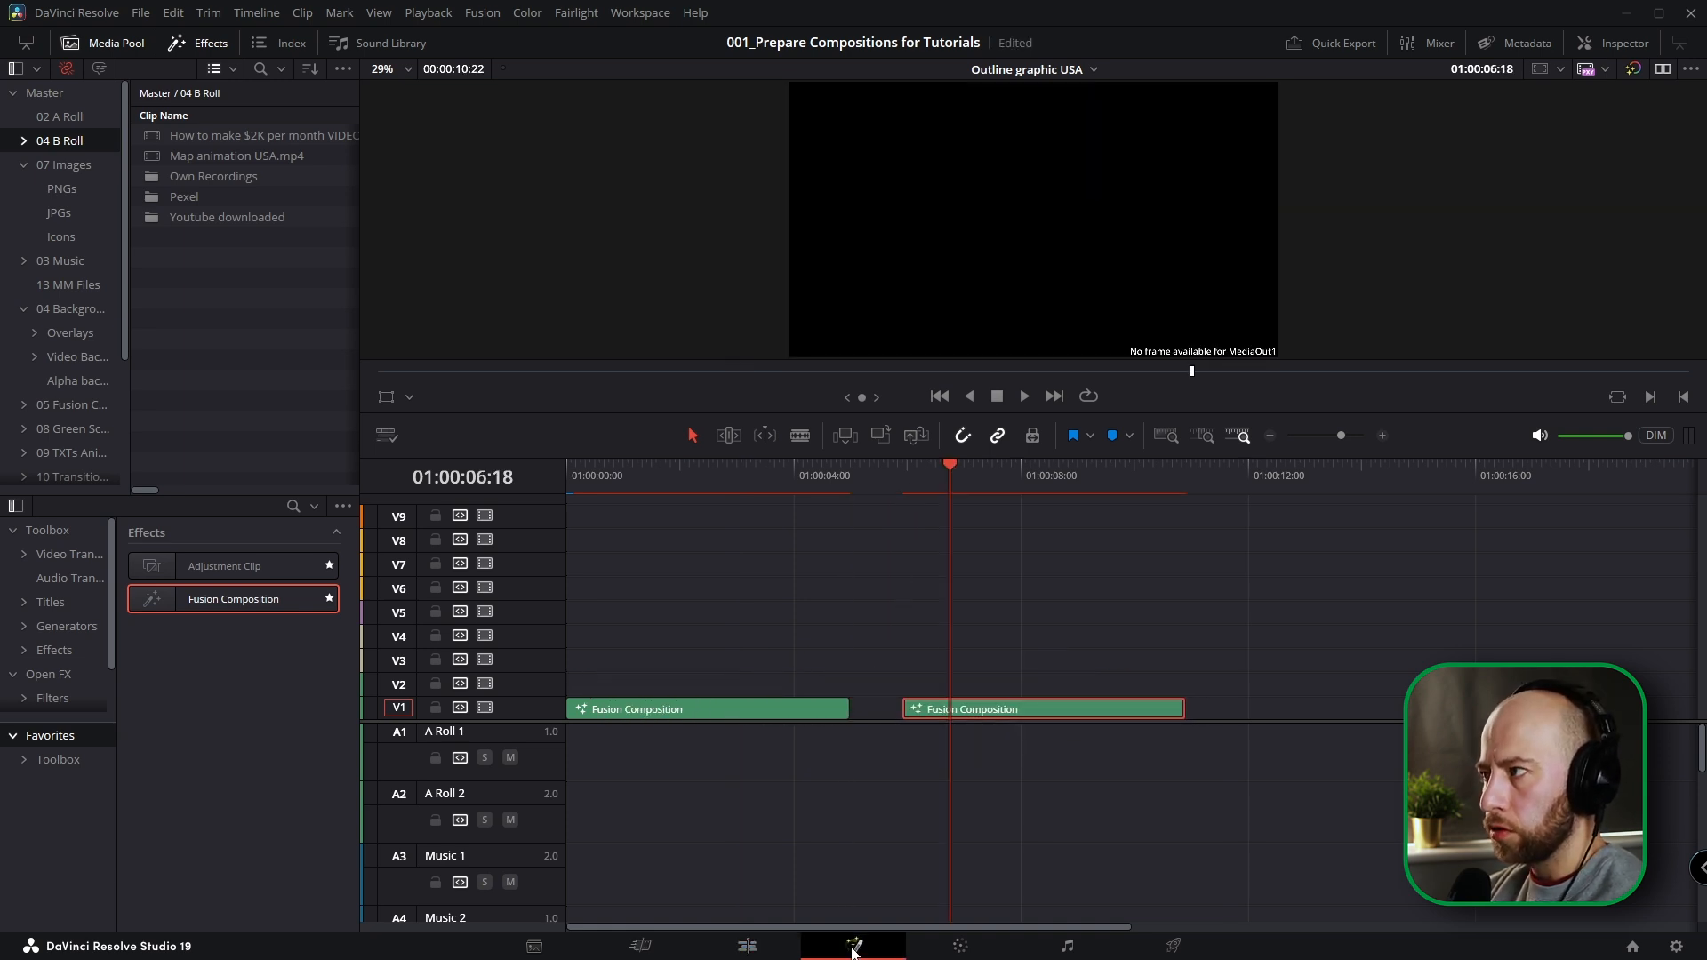
Open the new composition in Fusion and connect a Background node to MediaOut1.
left_click(854, 946)
left_click_drag(96, 754, 98, 753)
left_click_drag(125, 753, 1011, 754)
Bring Map animation USA.mp4 from the 04 B Roll bin into the node graph as a reference and scrub through its animation.
left_click(109, 47)
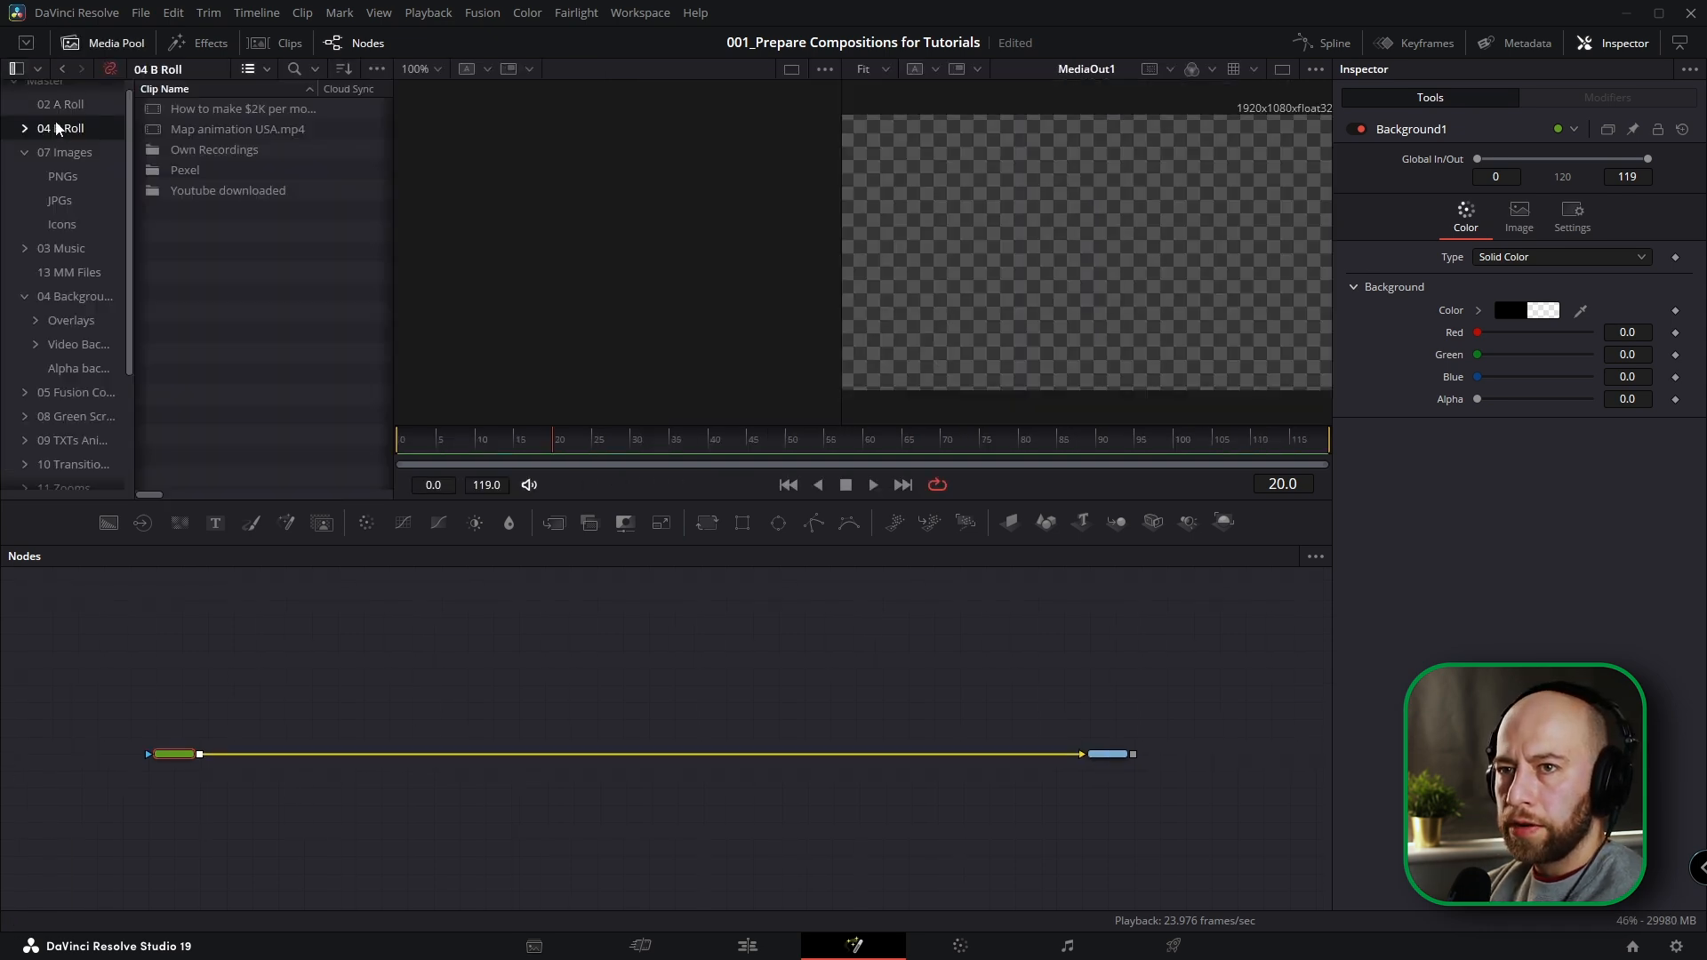
left_click(60, 94)
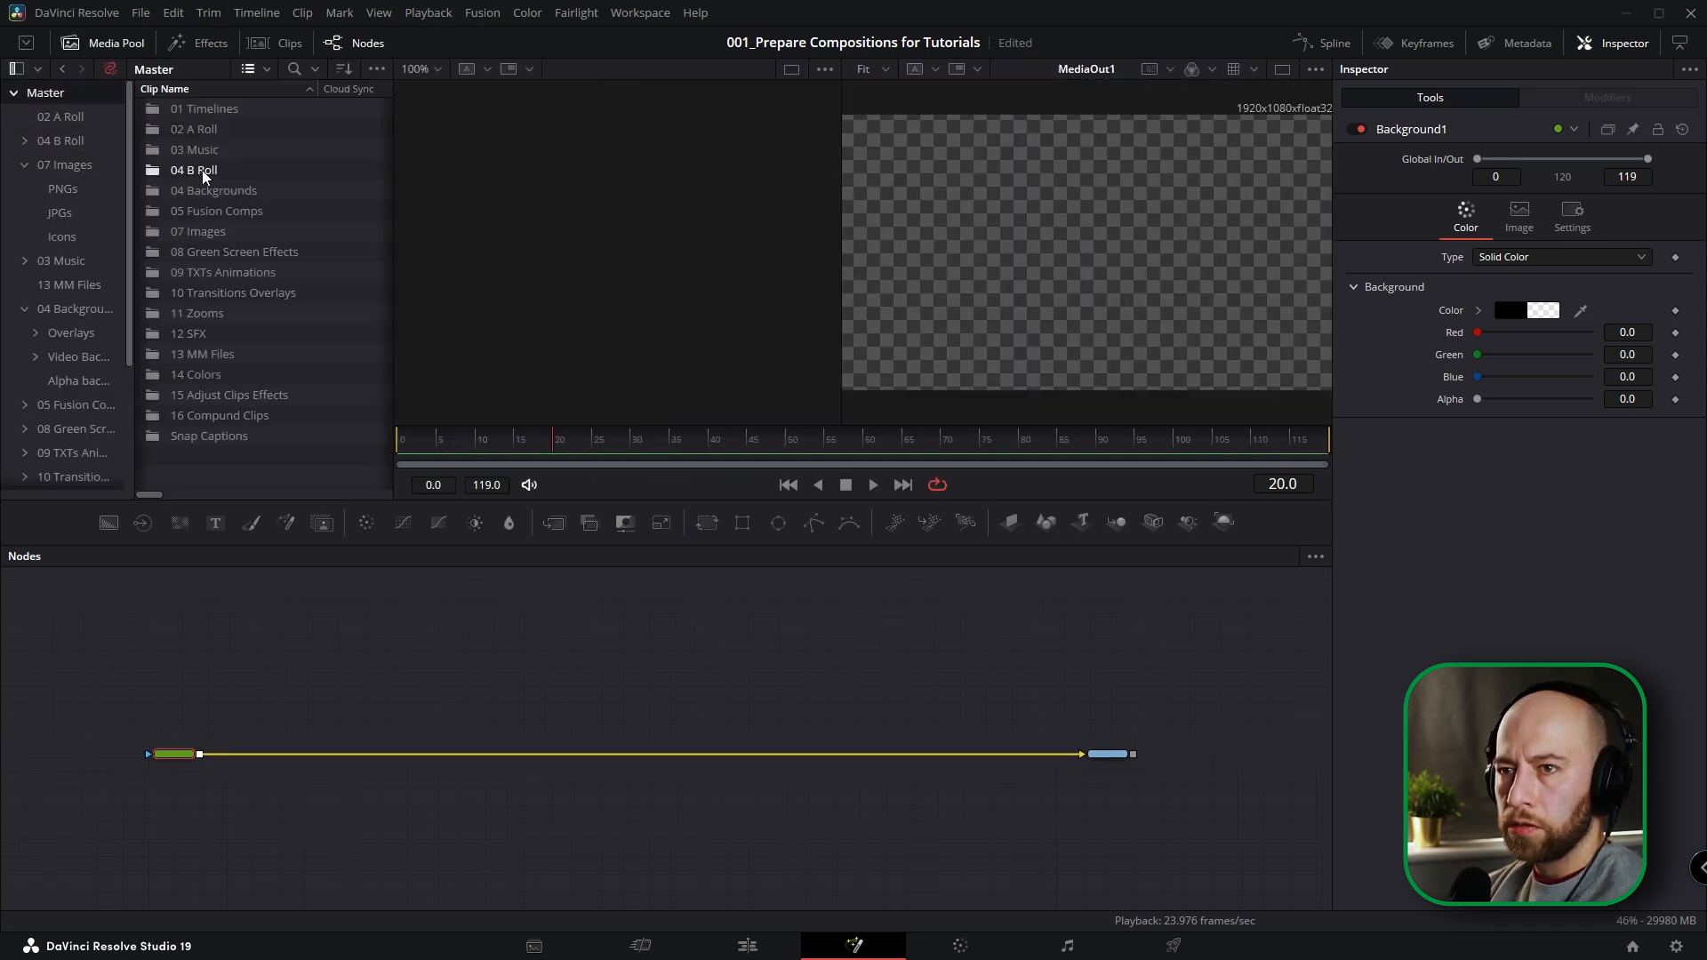
double_click(199, 169)
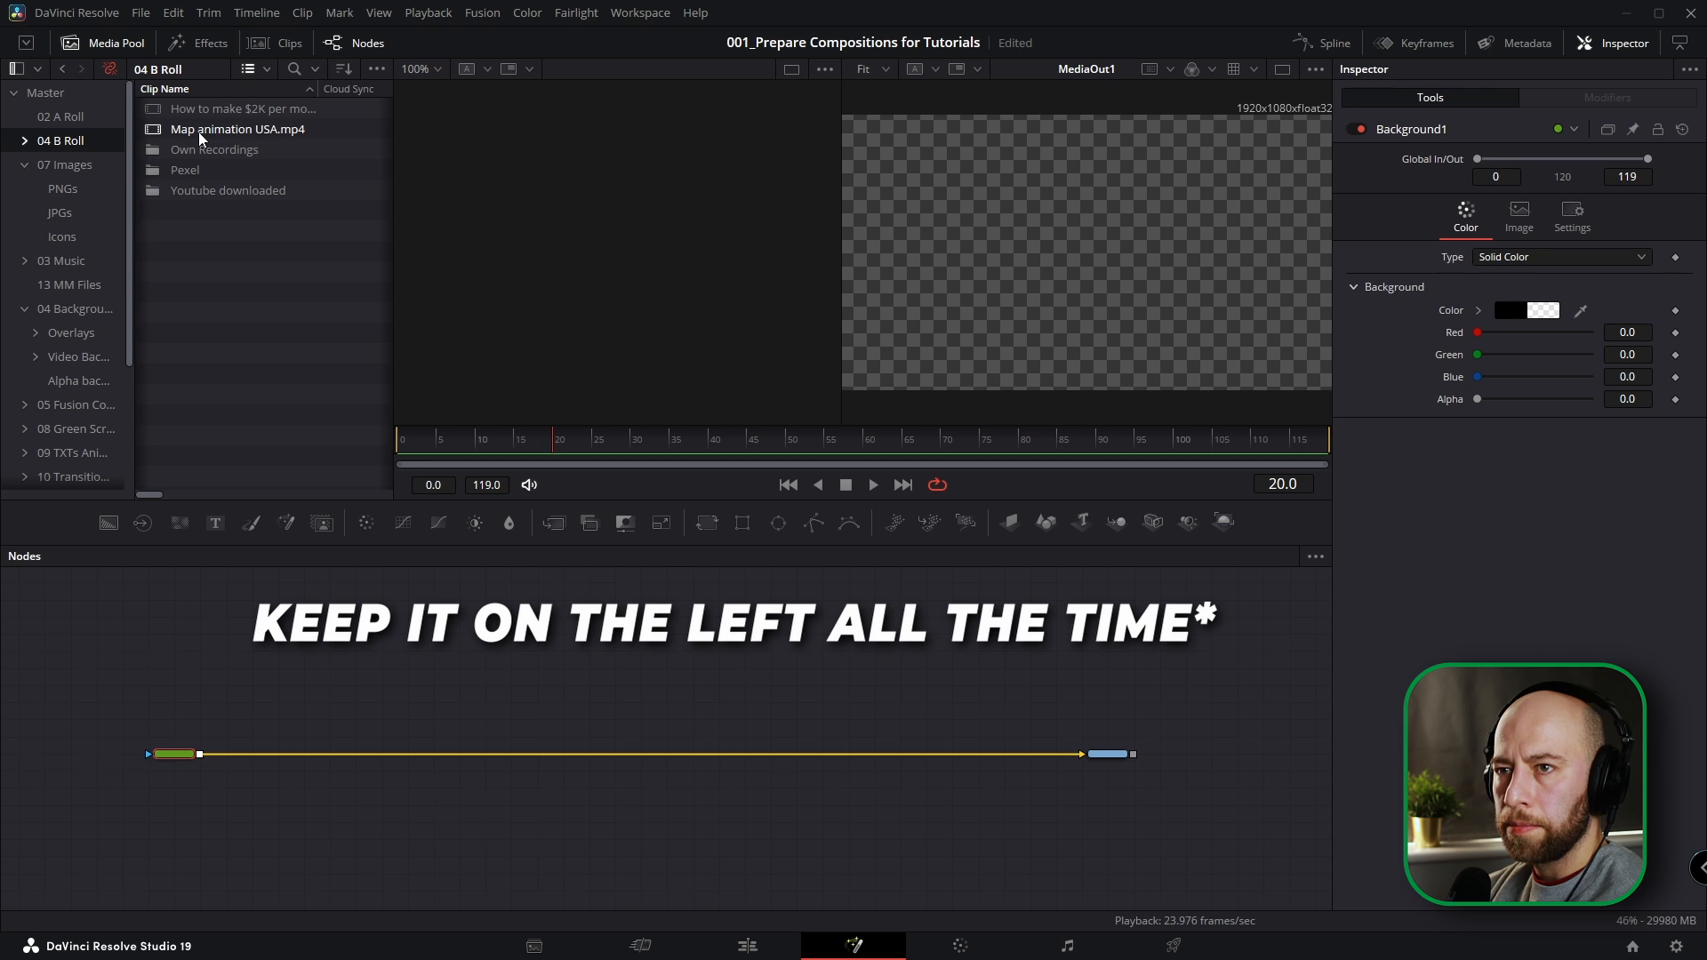
left_click_drag(201, 133, 1108, 719)
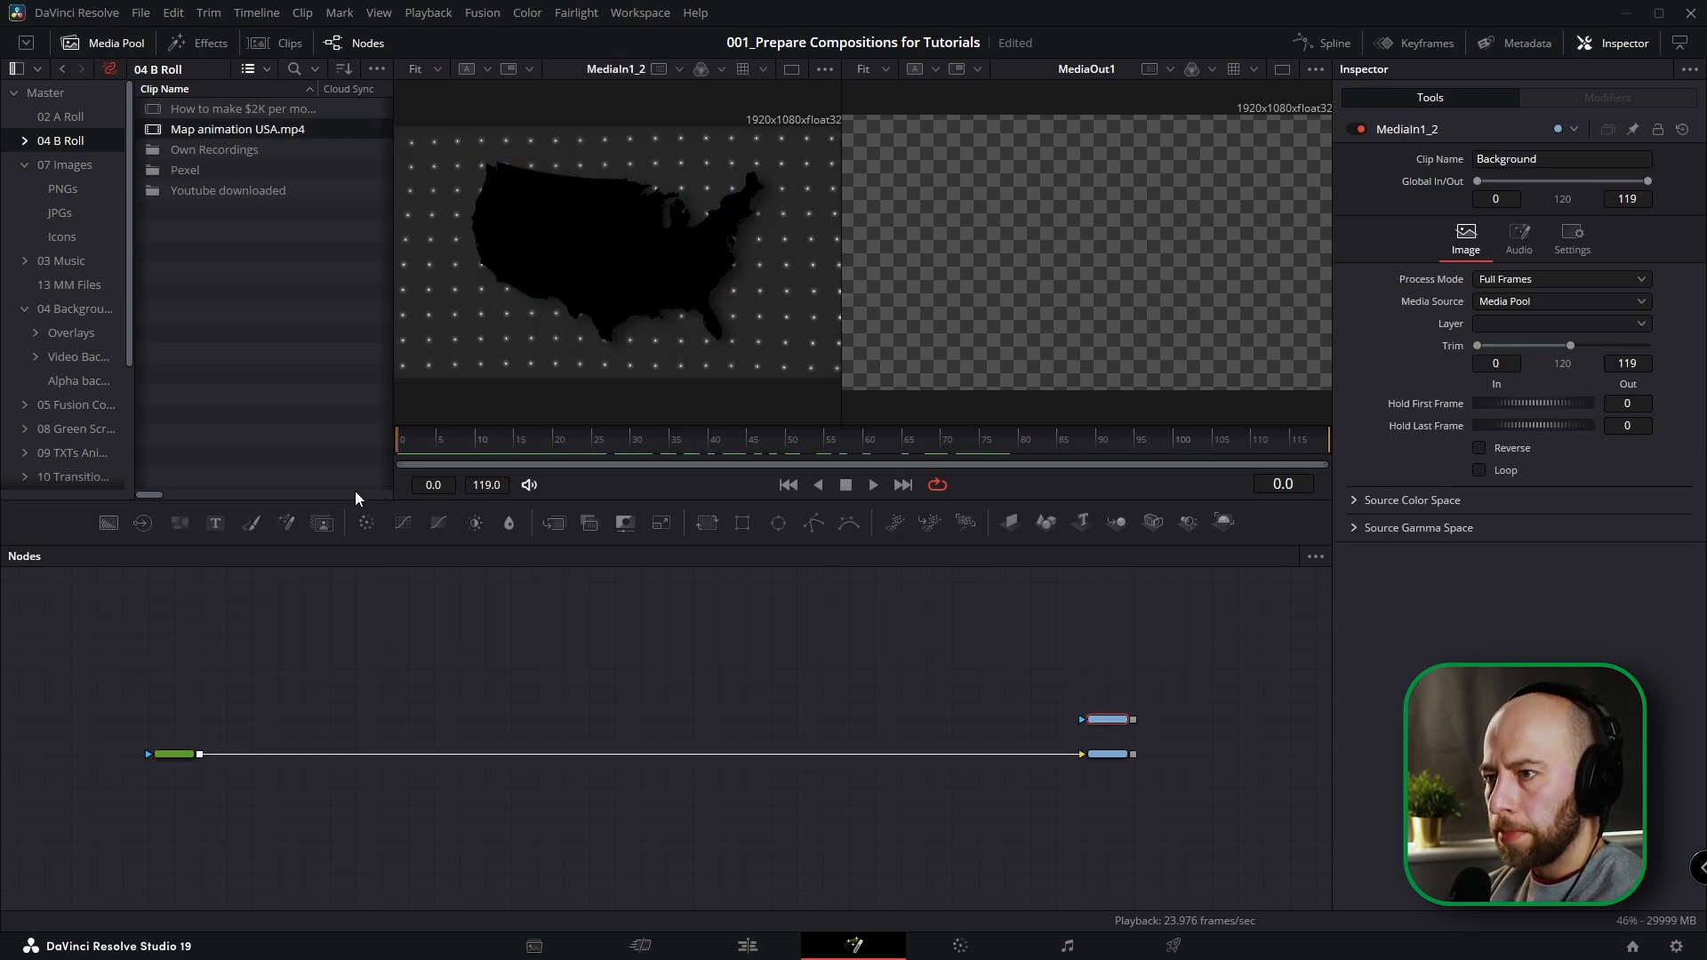
left_click(110, 44)
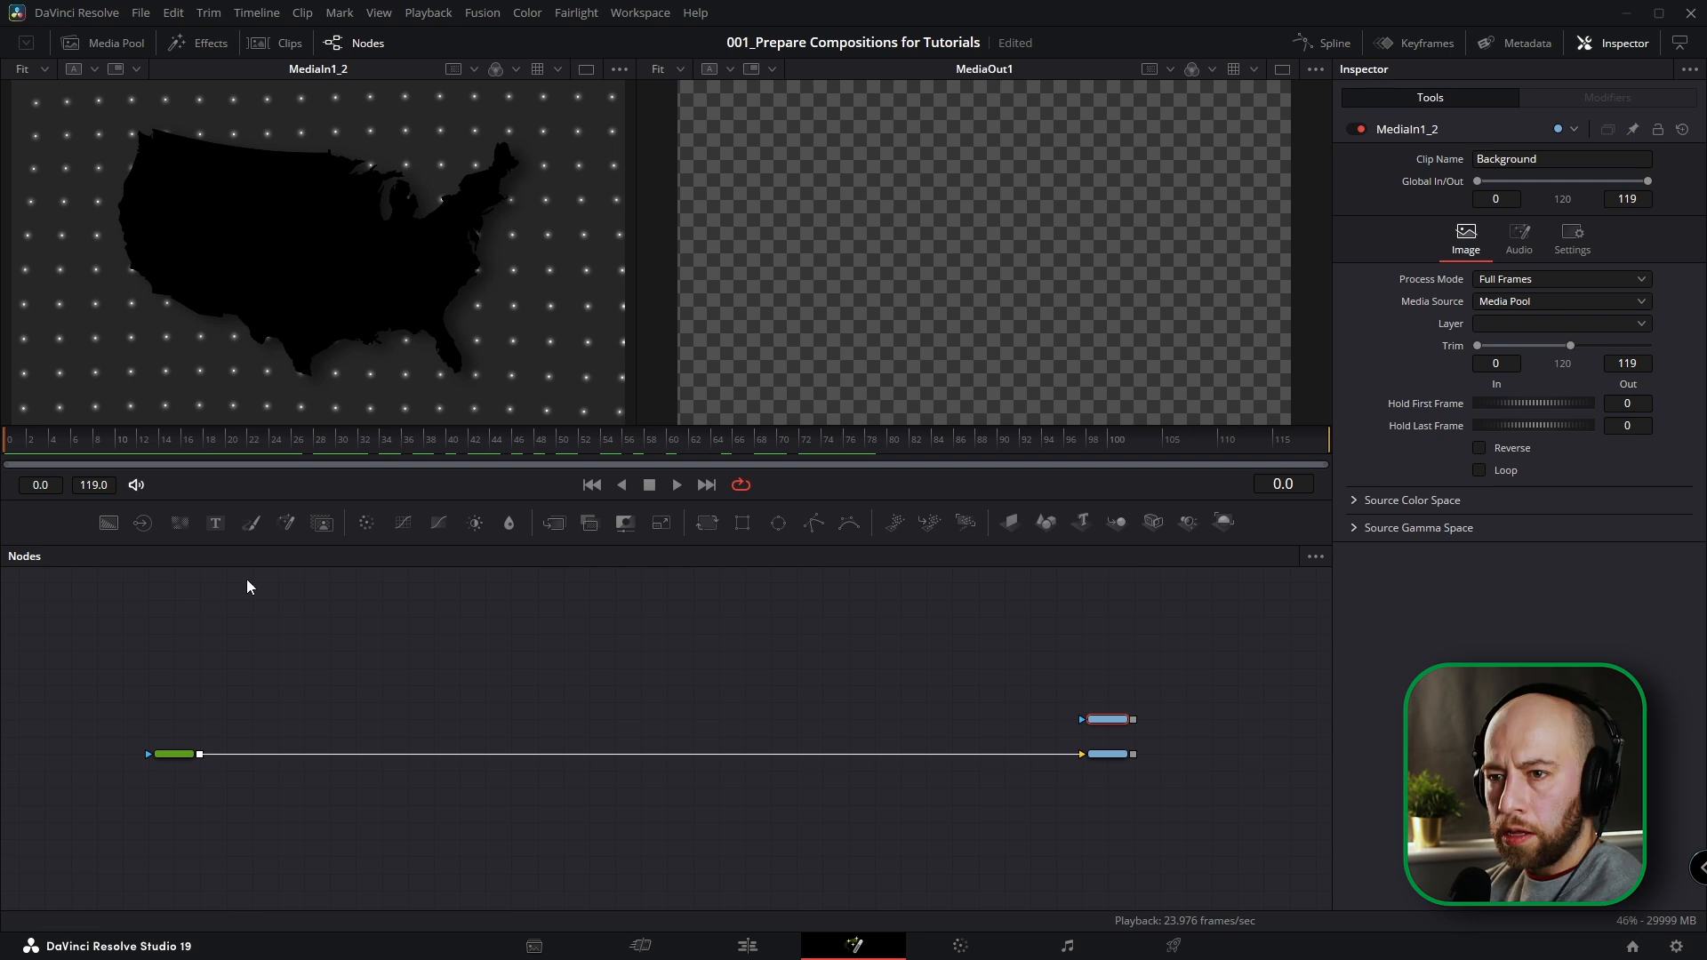
left_click_drag(96, 439, 674, 435)
Use the effects library's tools to set up the dotted-grid branch, from sEllipse and sGrid down to a merge over the background.
left_click(190, 41)
left_click(15, 108)
left_click(28, 142)
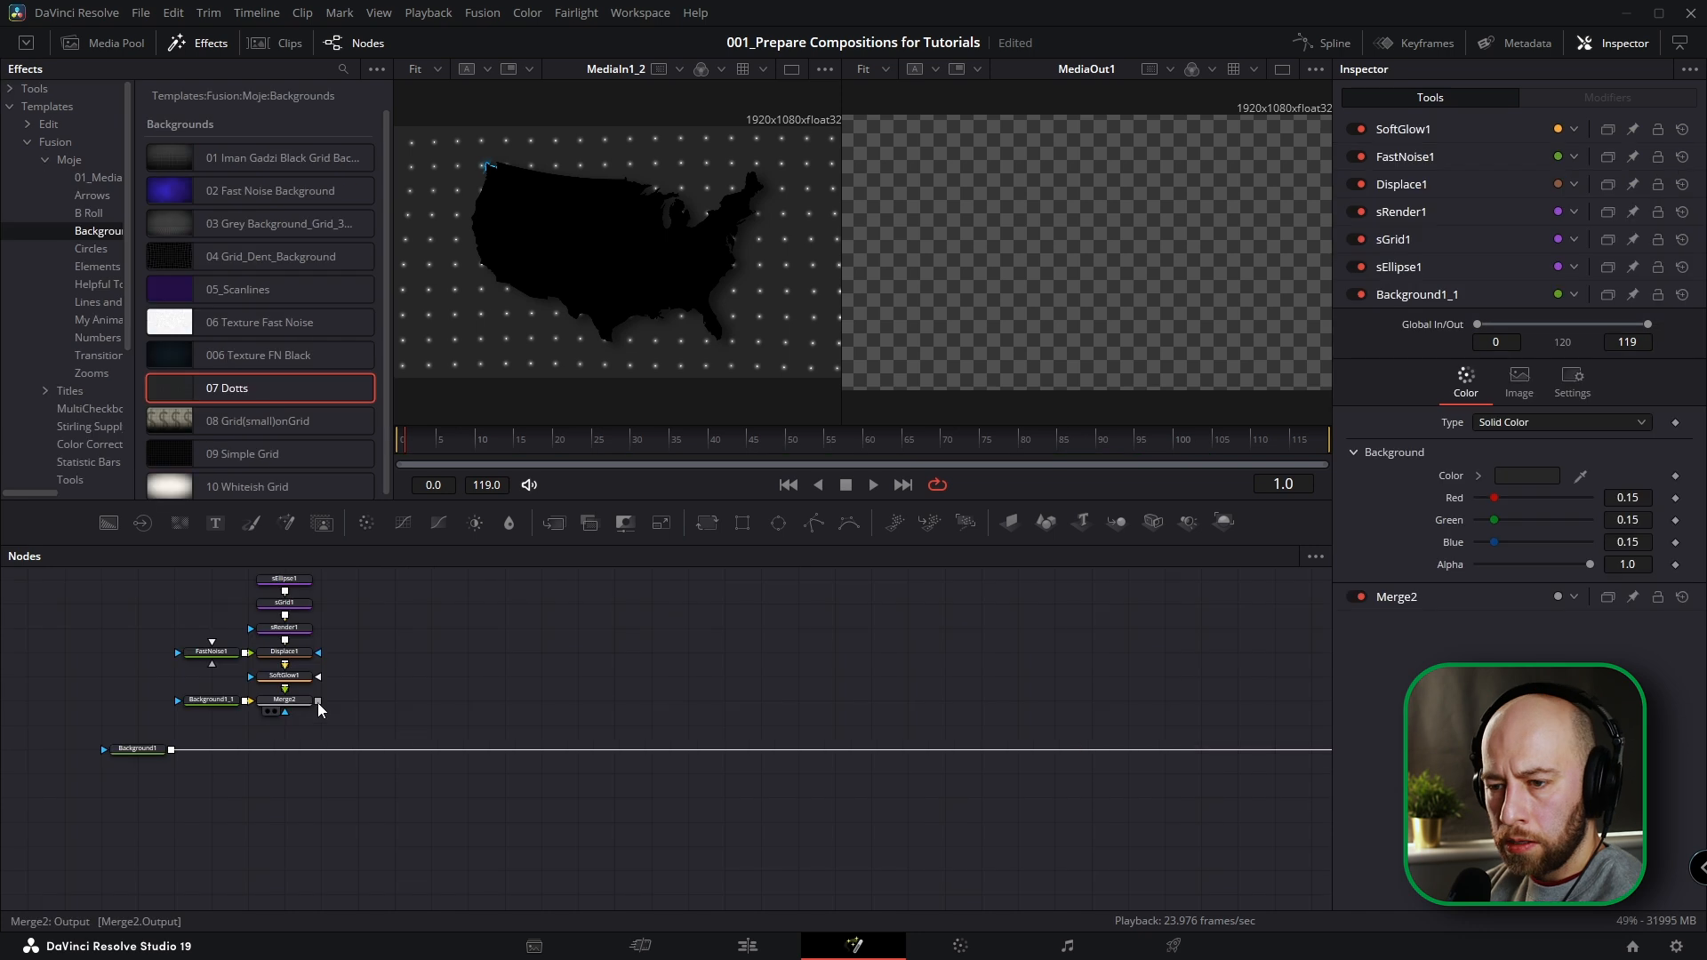
left_click_drag(317, 702, 169, 752)
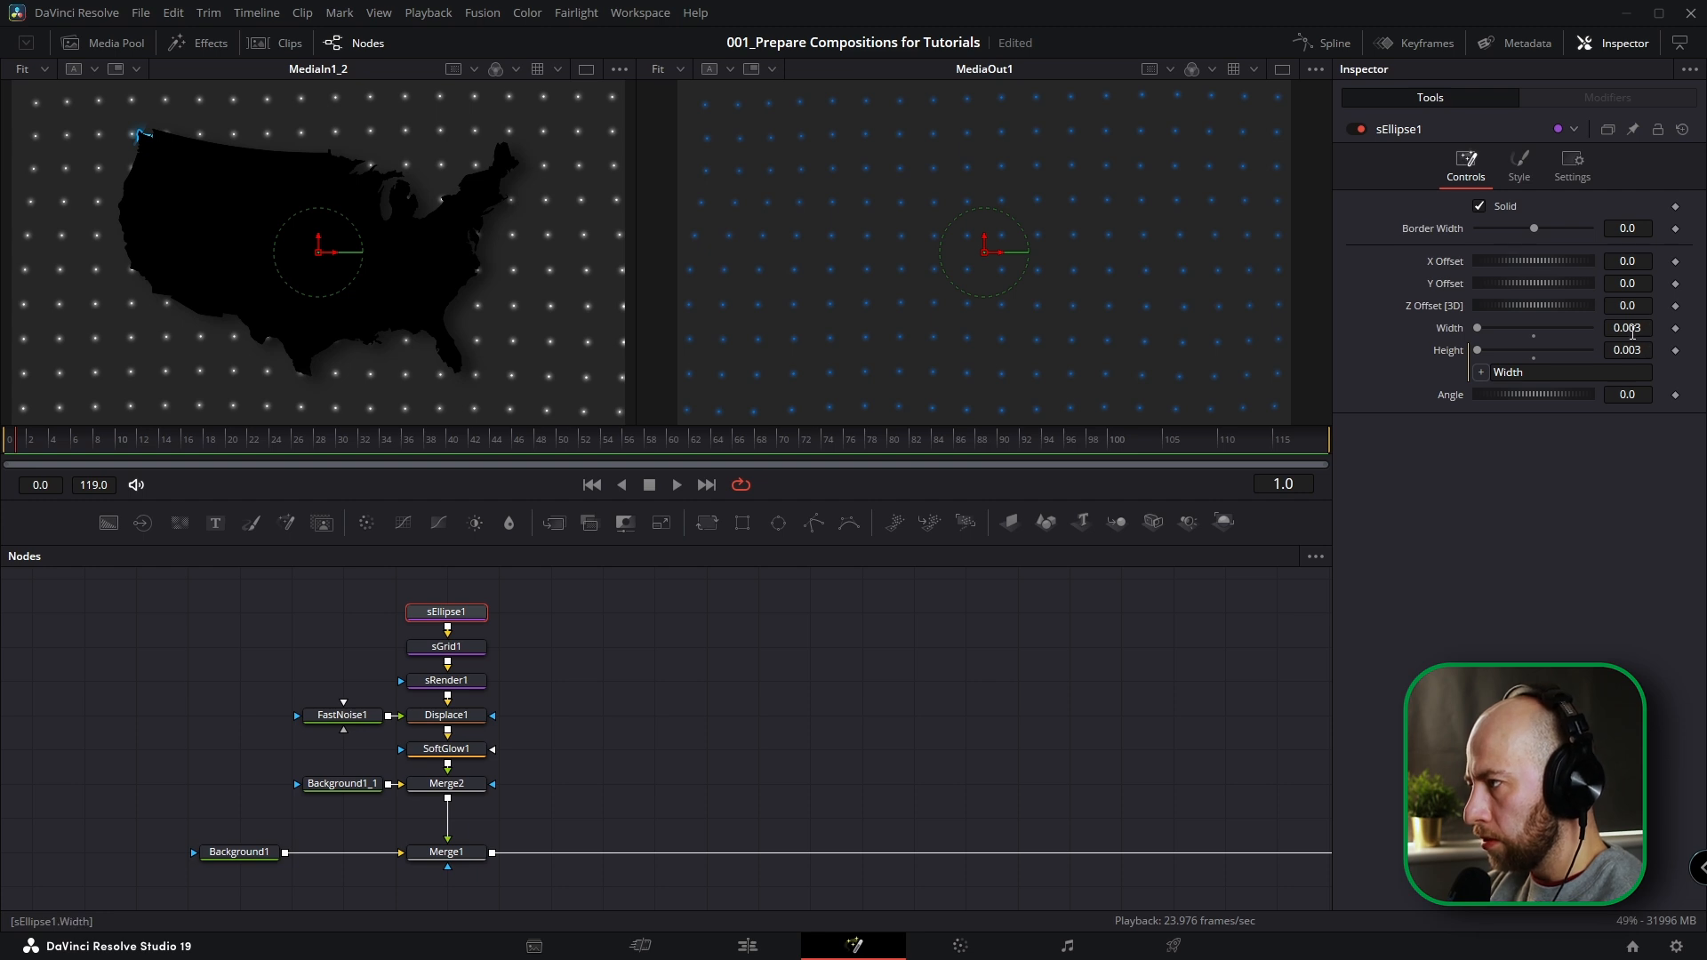
Set the colour of the sEllipse1 dots to white, using frame 29 of the reference for comparison.
left_click(1519, 164)
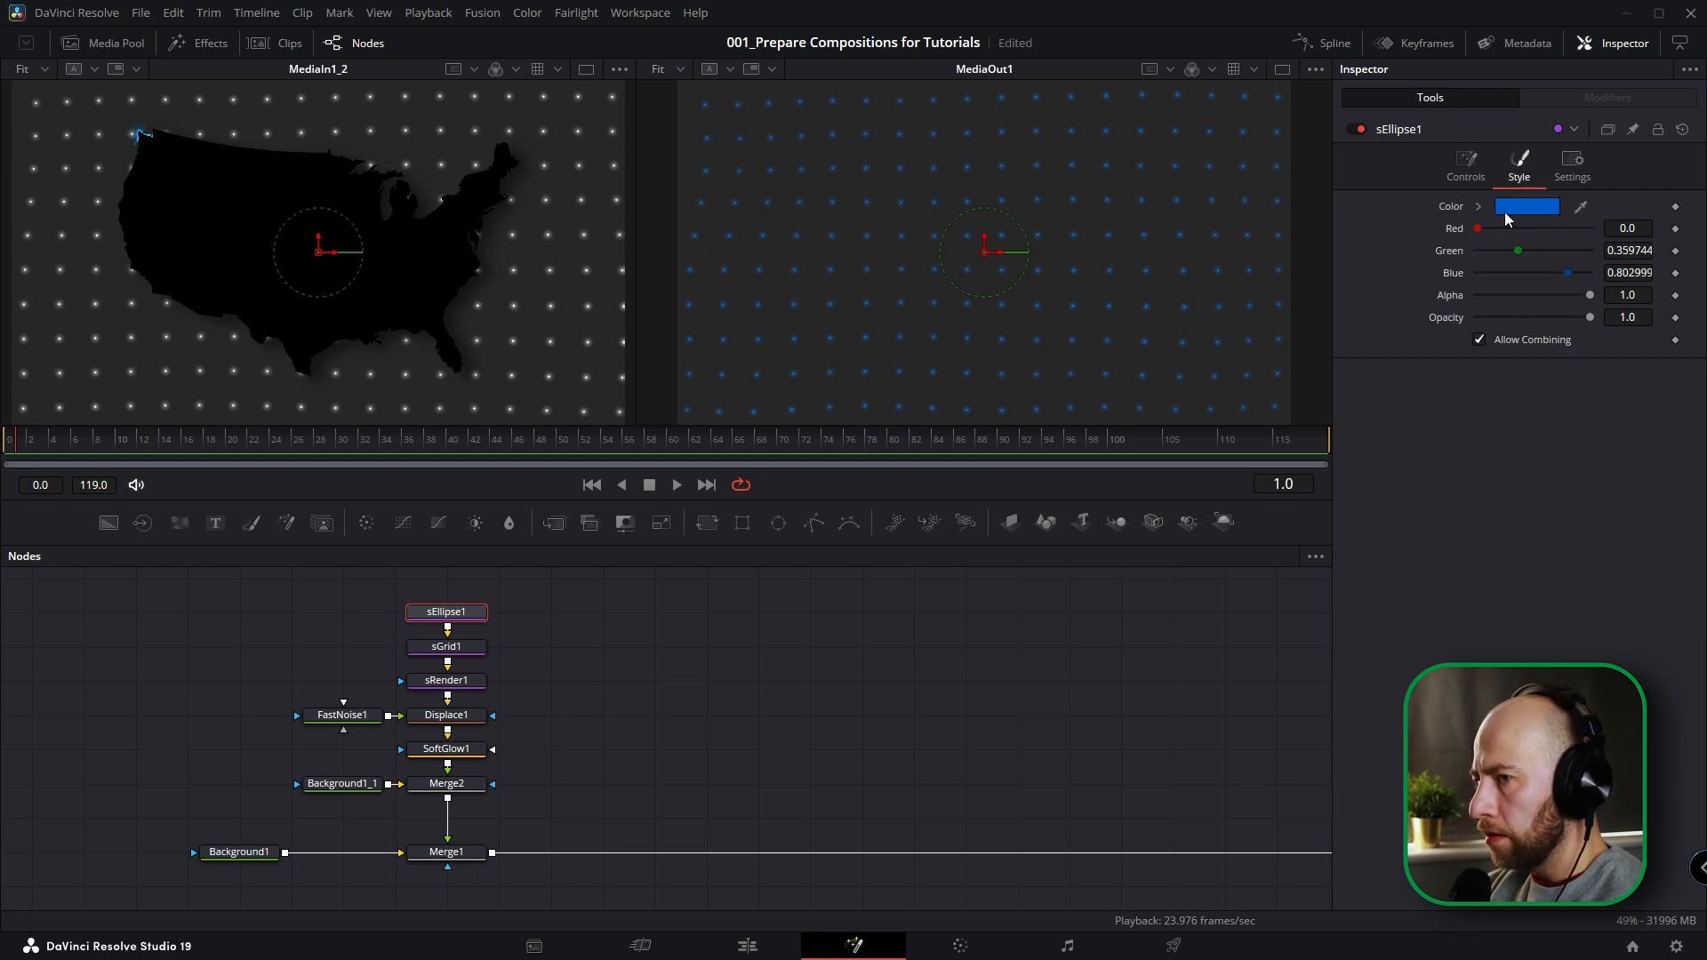
left_click(322, 439)
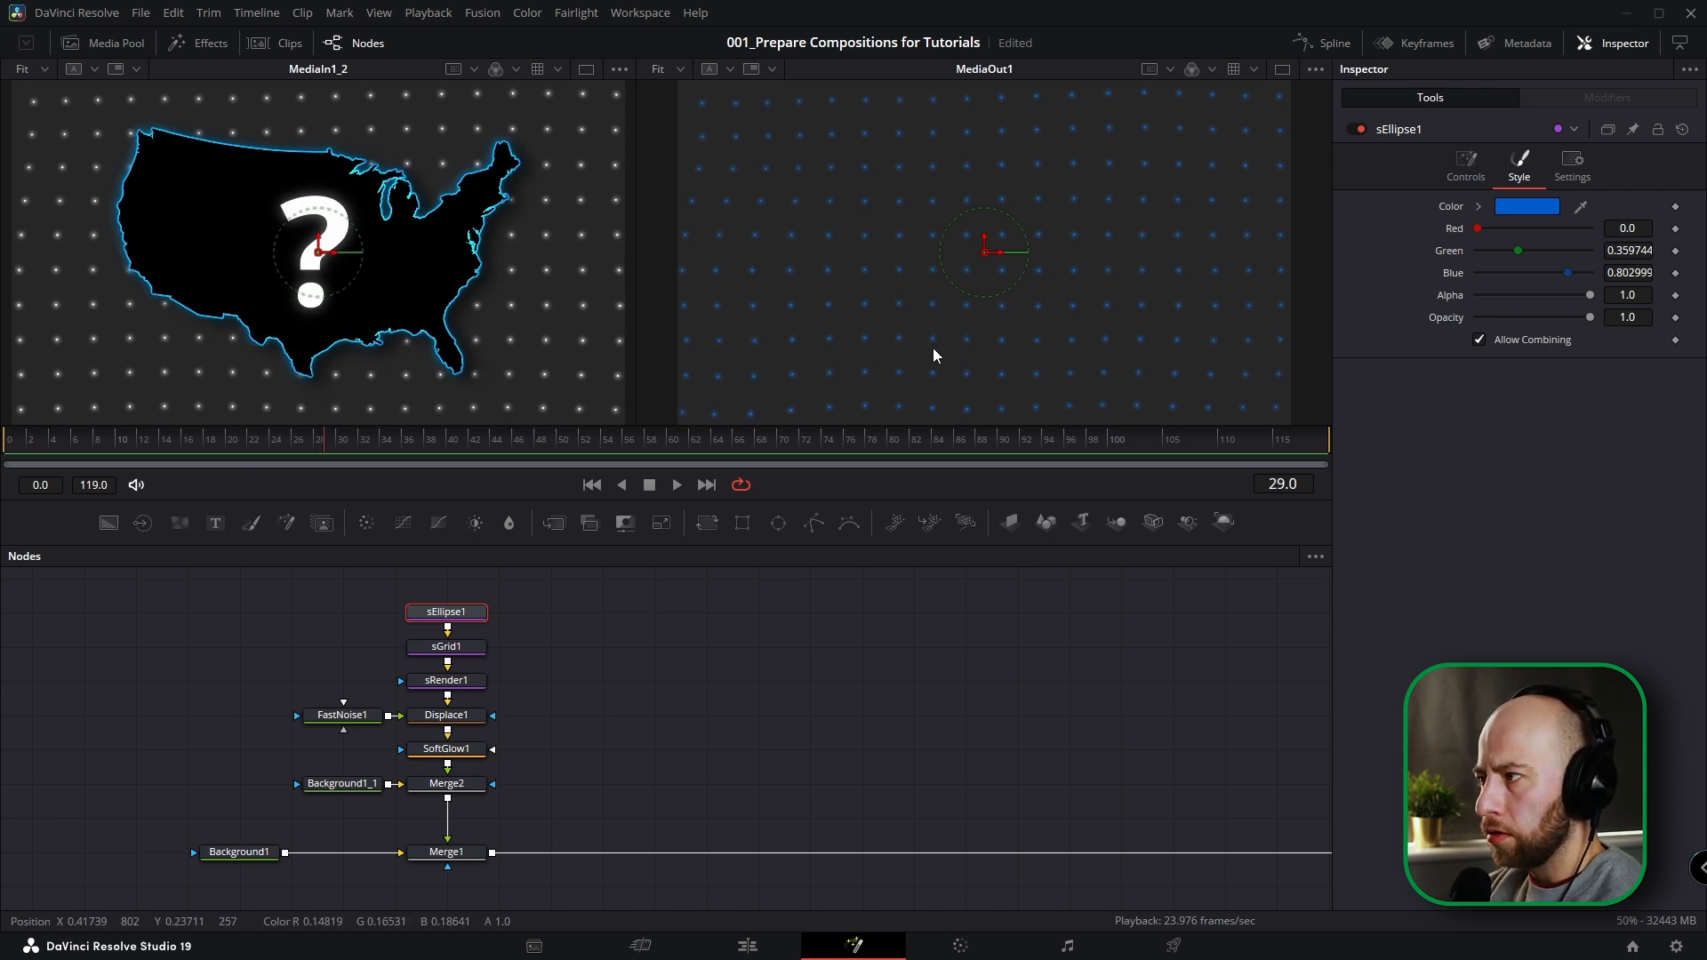
left_click(1478, 206)
mouse_move(1497, 272)
left_mouse_down()
mouse_move(1503, 237)
mouse_move(1432, 212)
left_mouse_up()
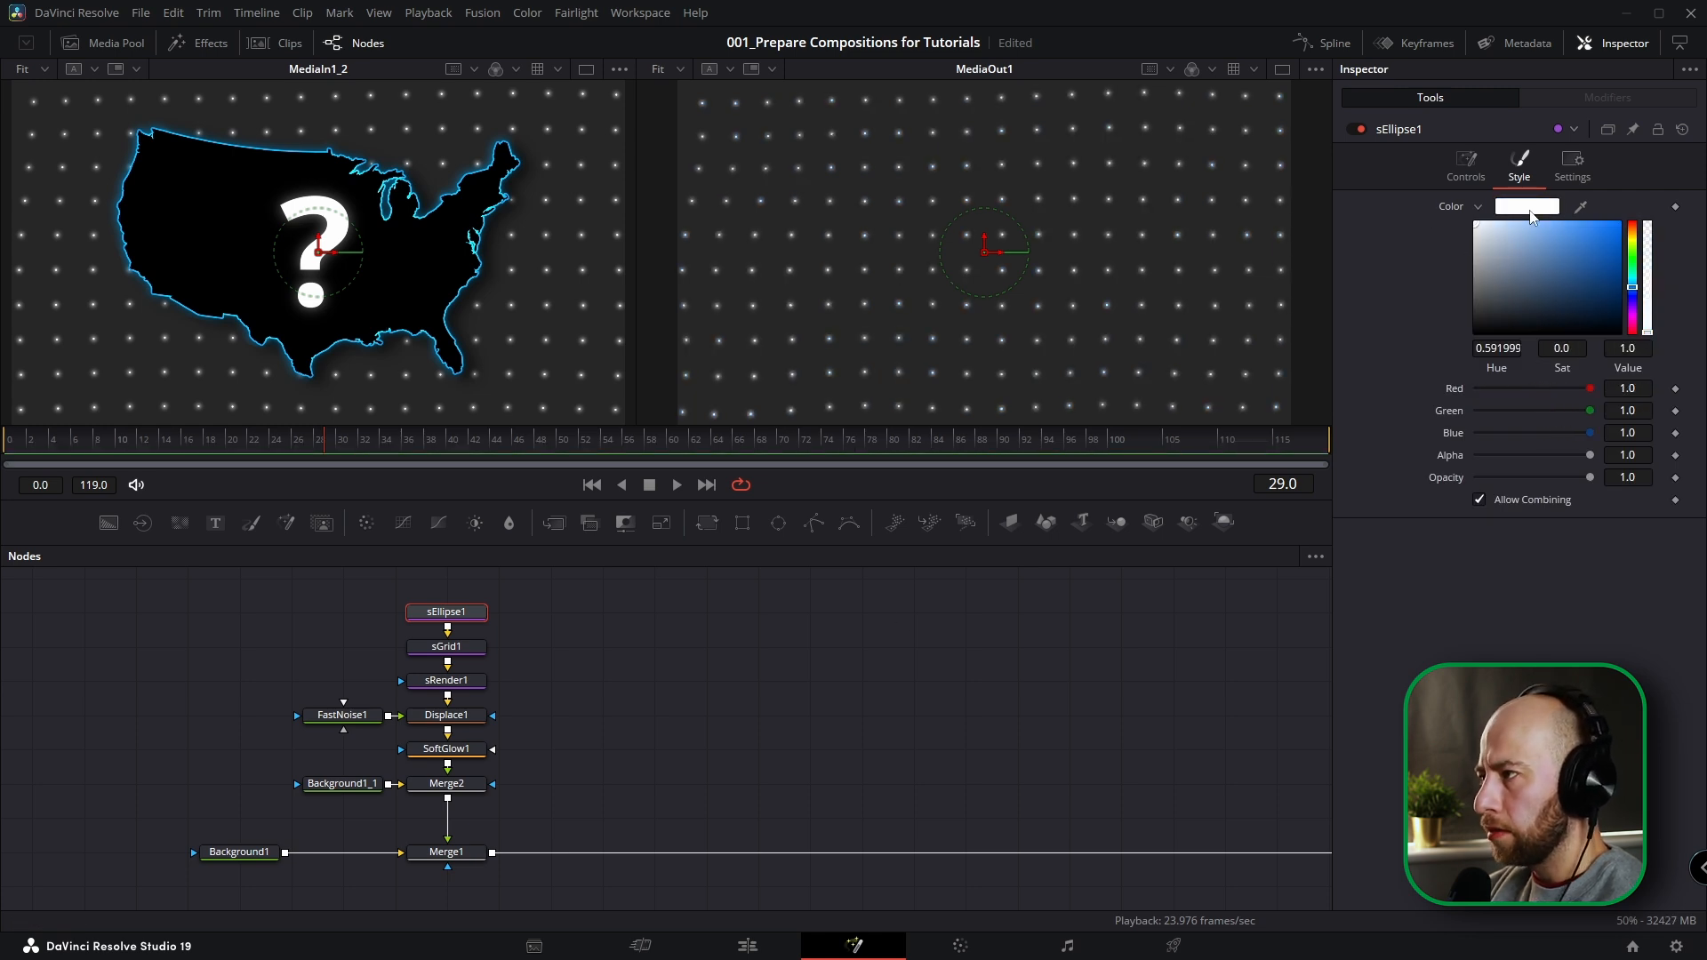
left_click(1479, 207)
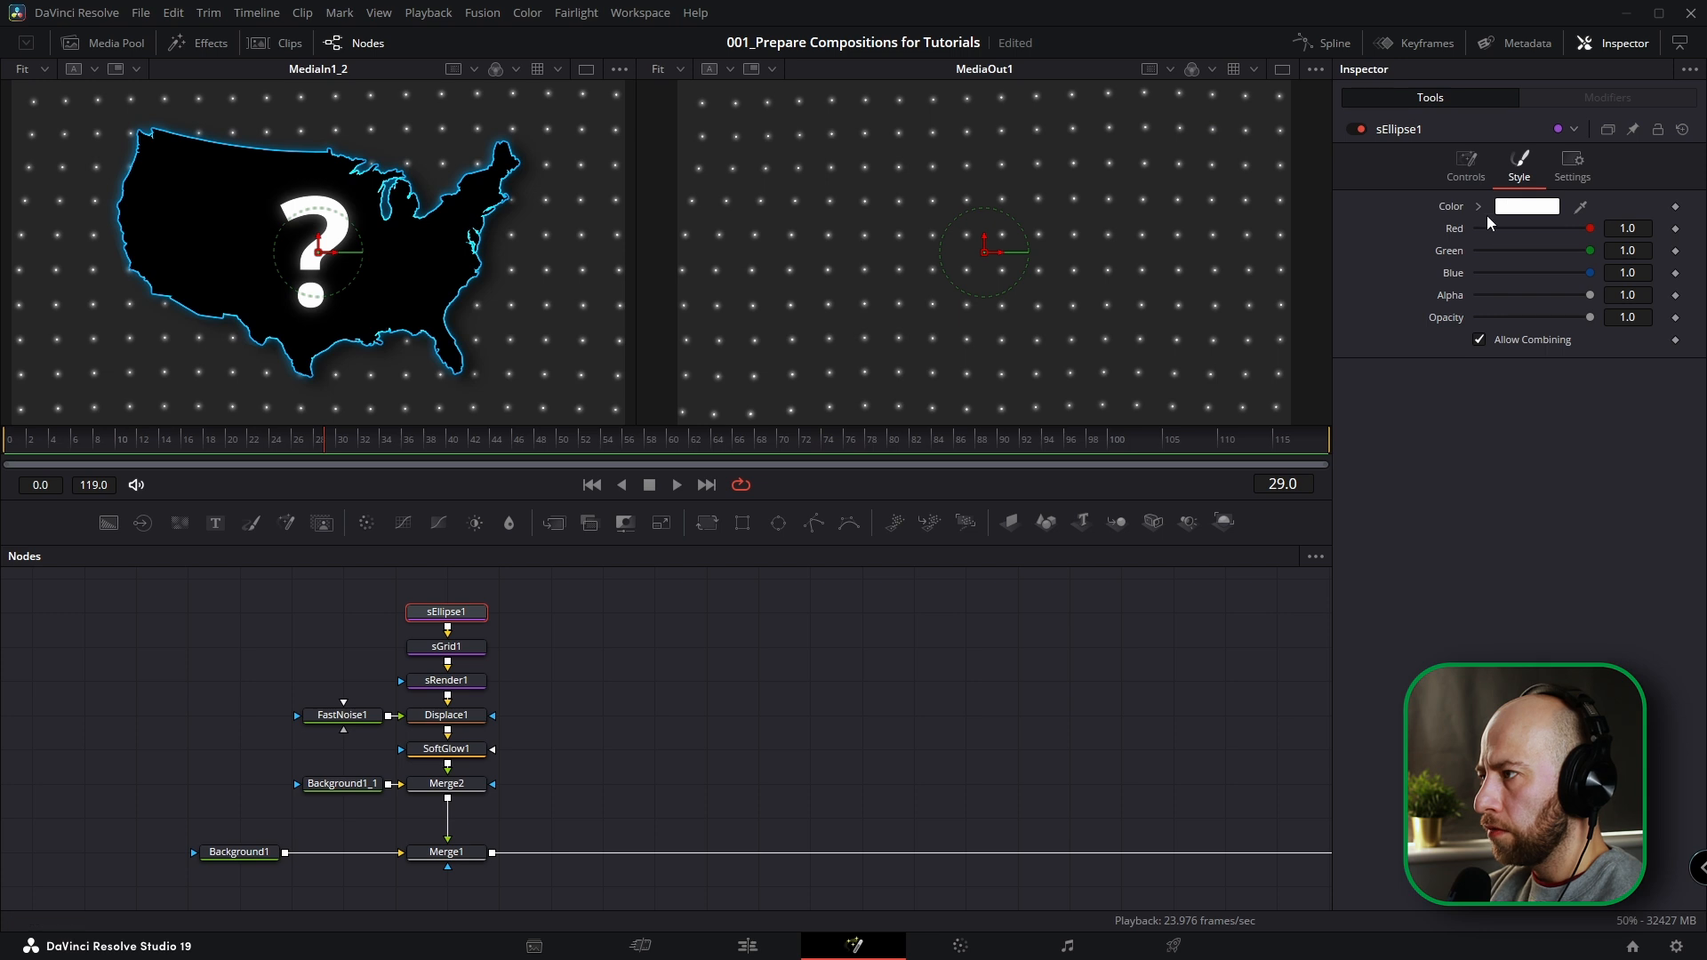
left_click(1465, 165)
Link the Y Offset of sGrid1 to its X Offset with an expression.
left_click(436, 648)
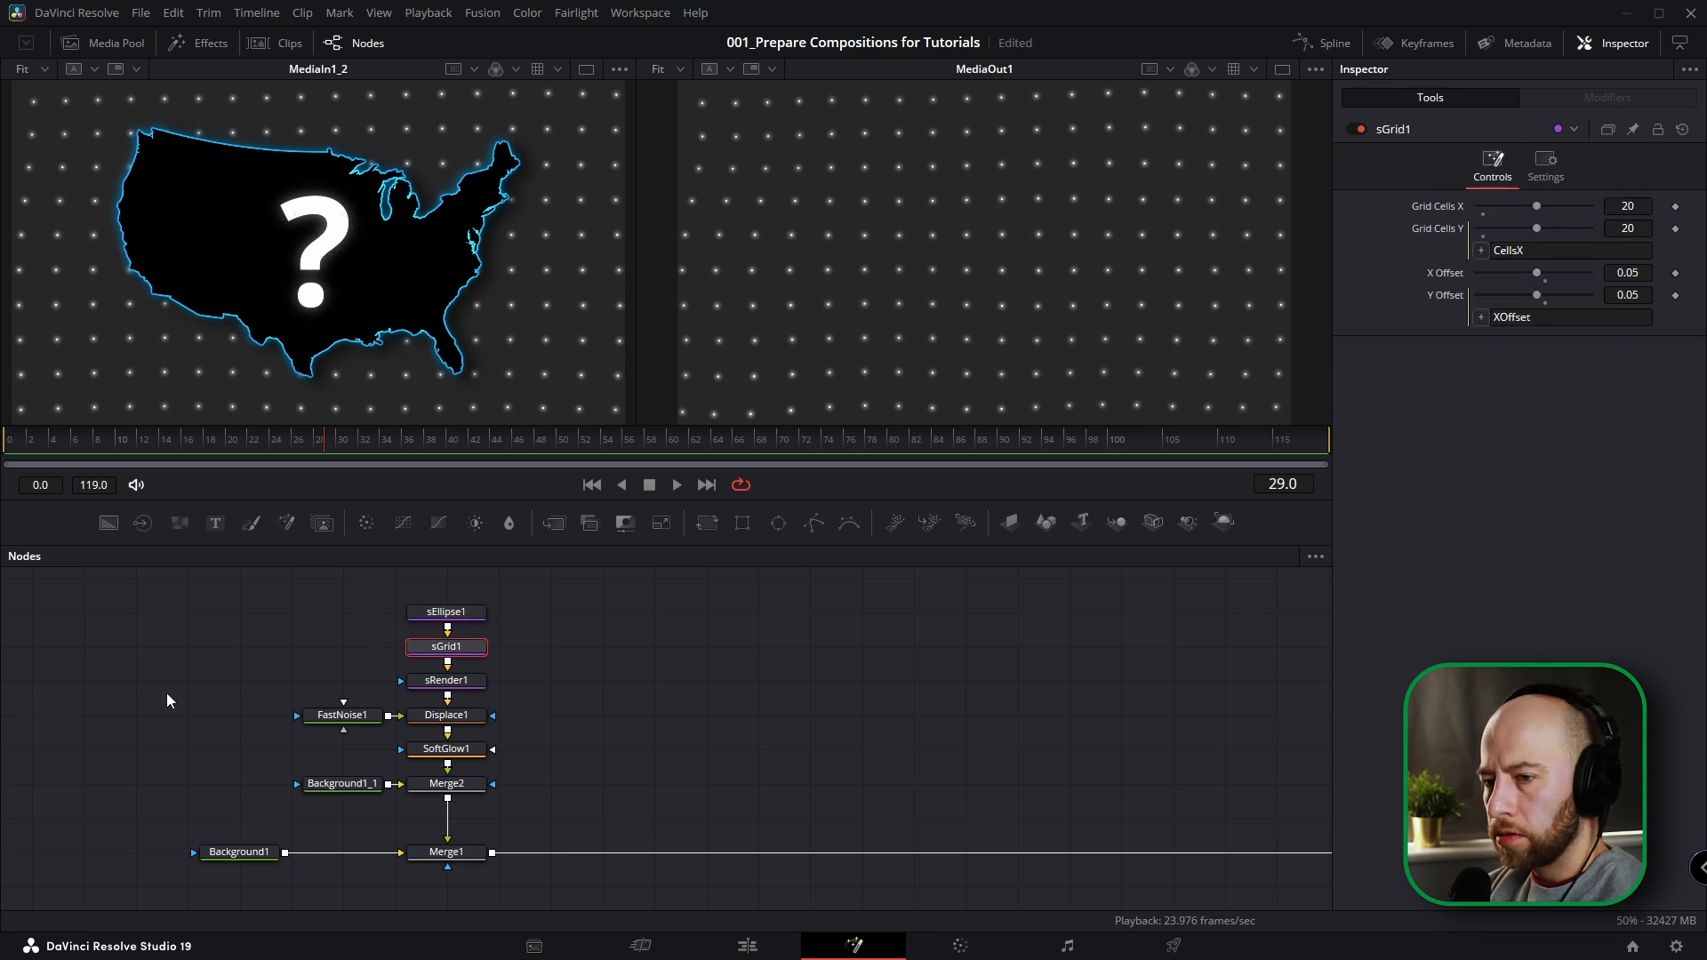
left_click(452, 615)
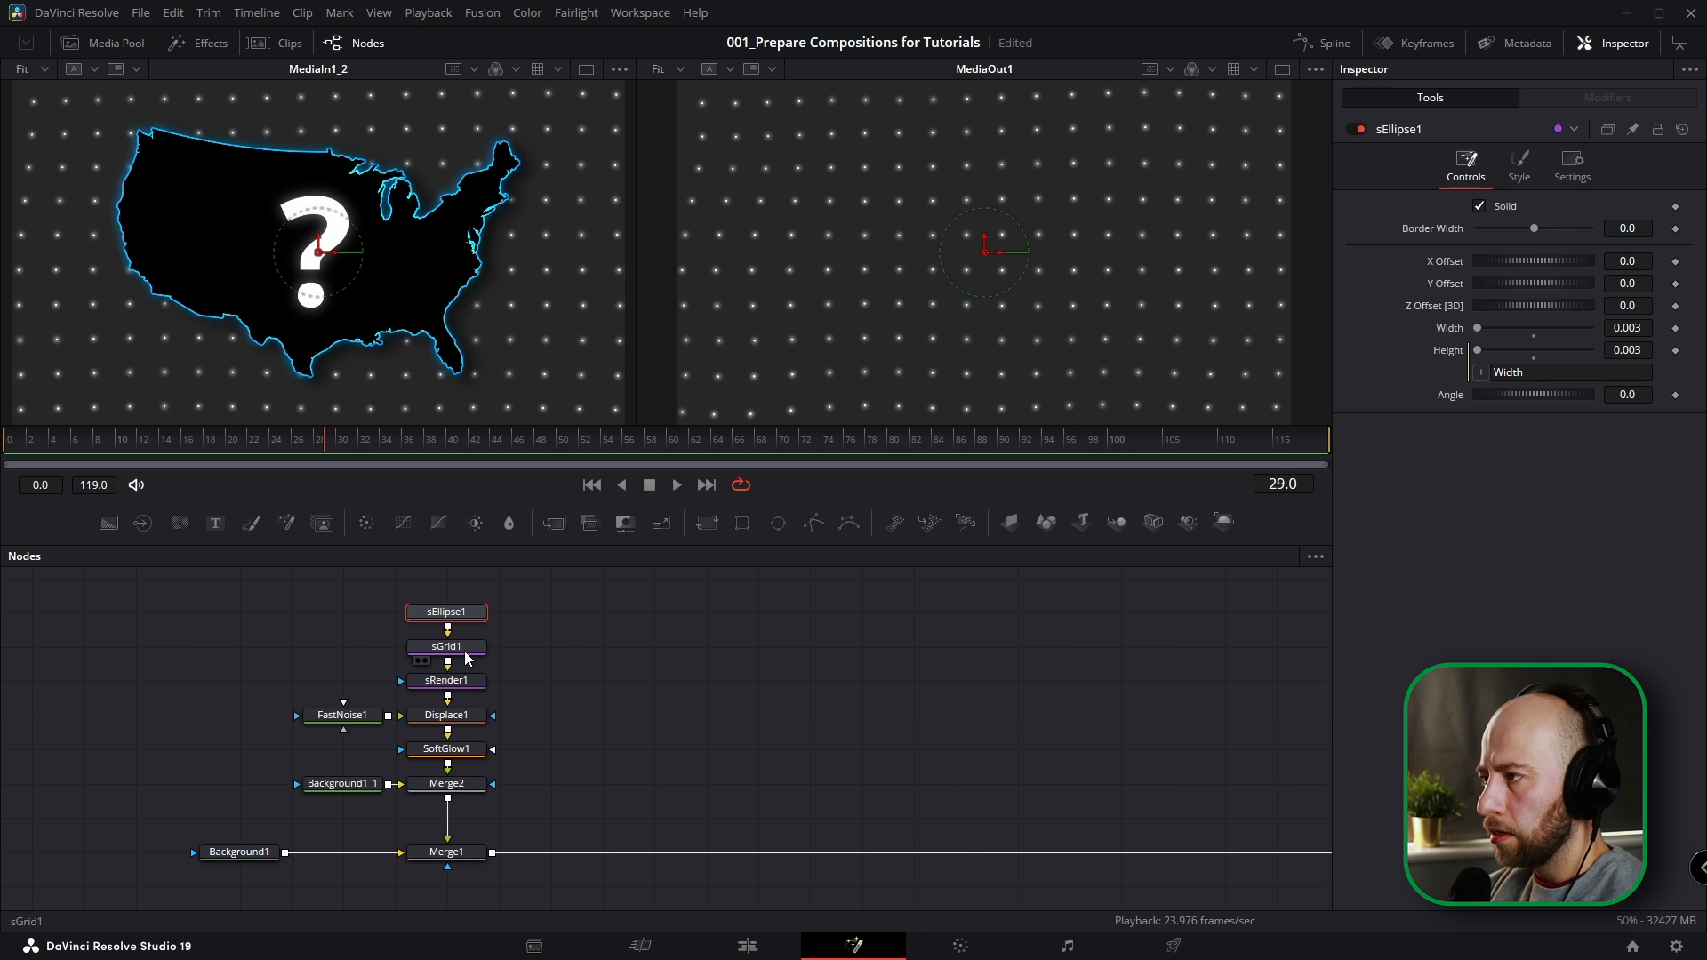
left_click(464, 648)
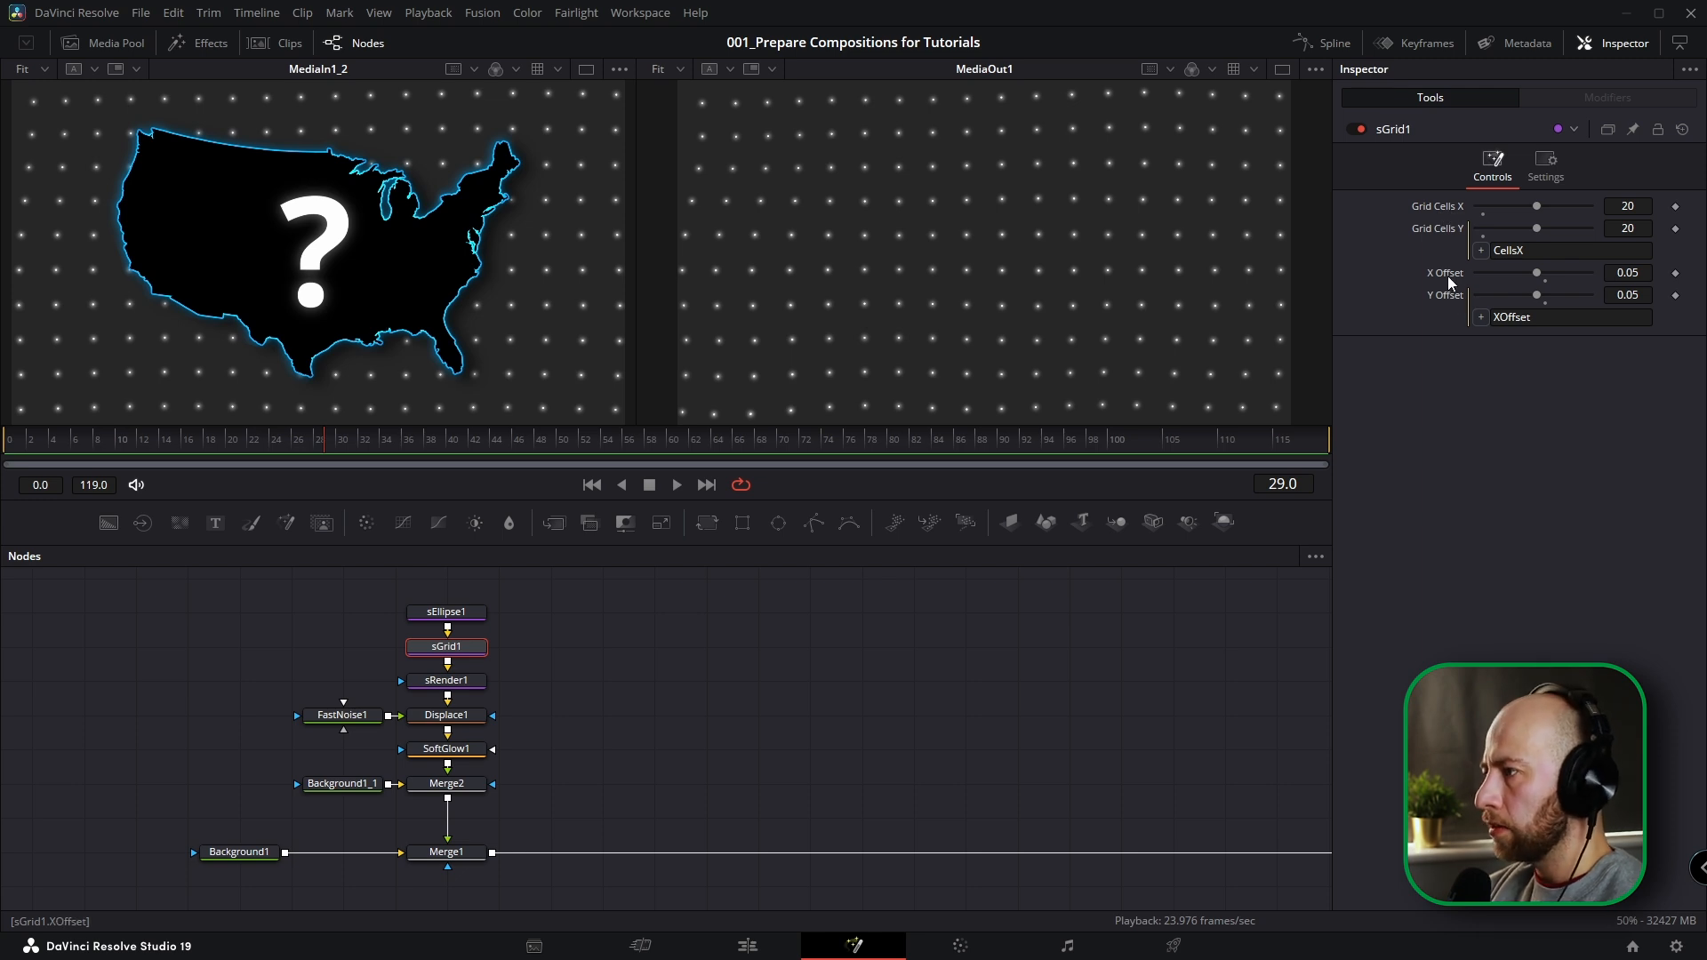
left_click(1643, 296)
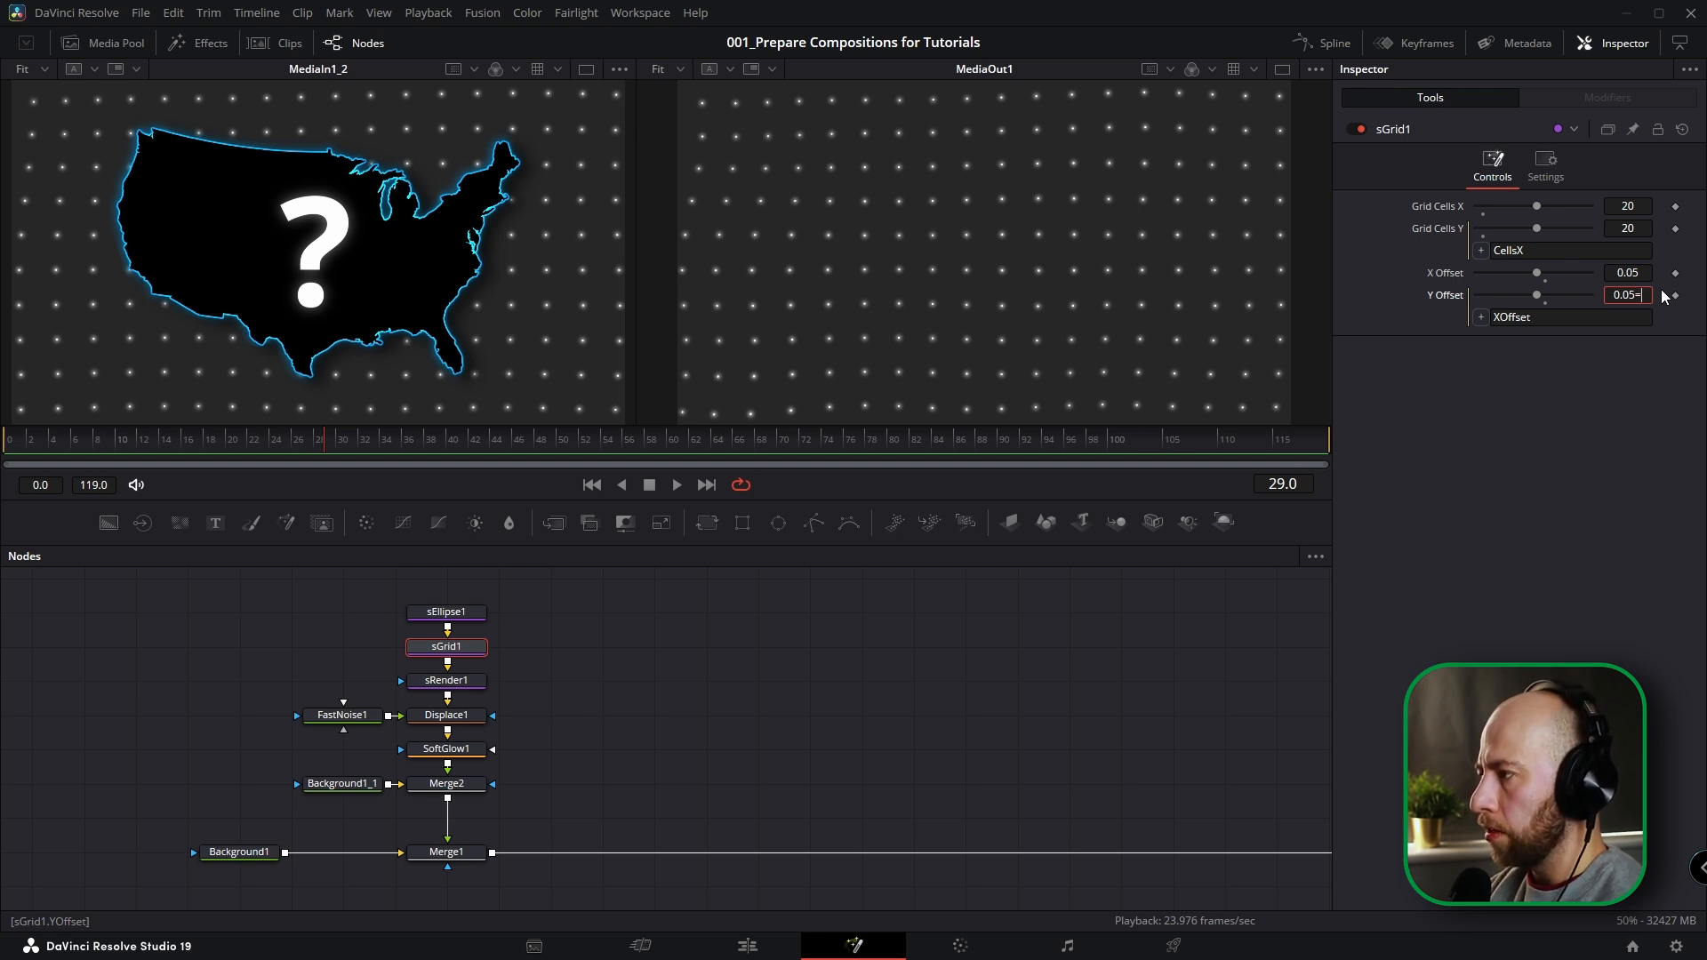
key("Return")
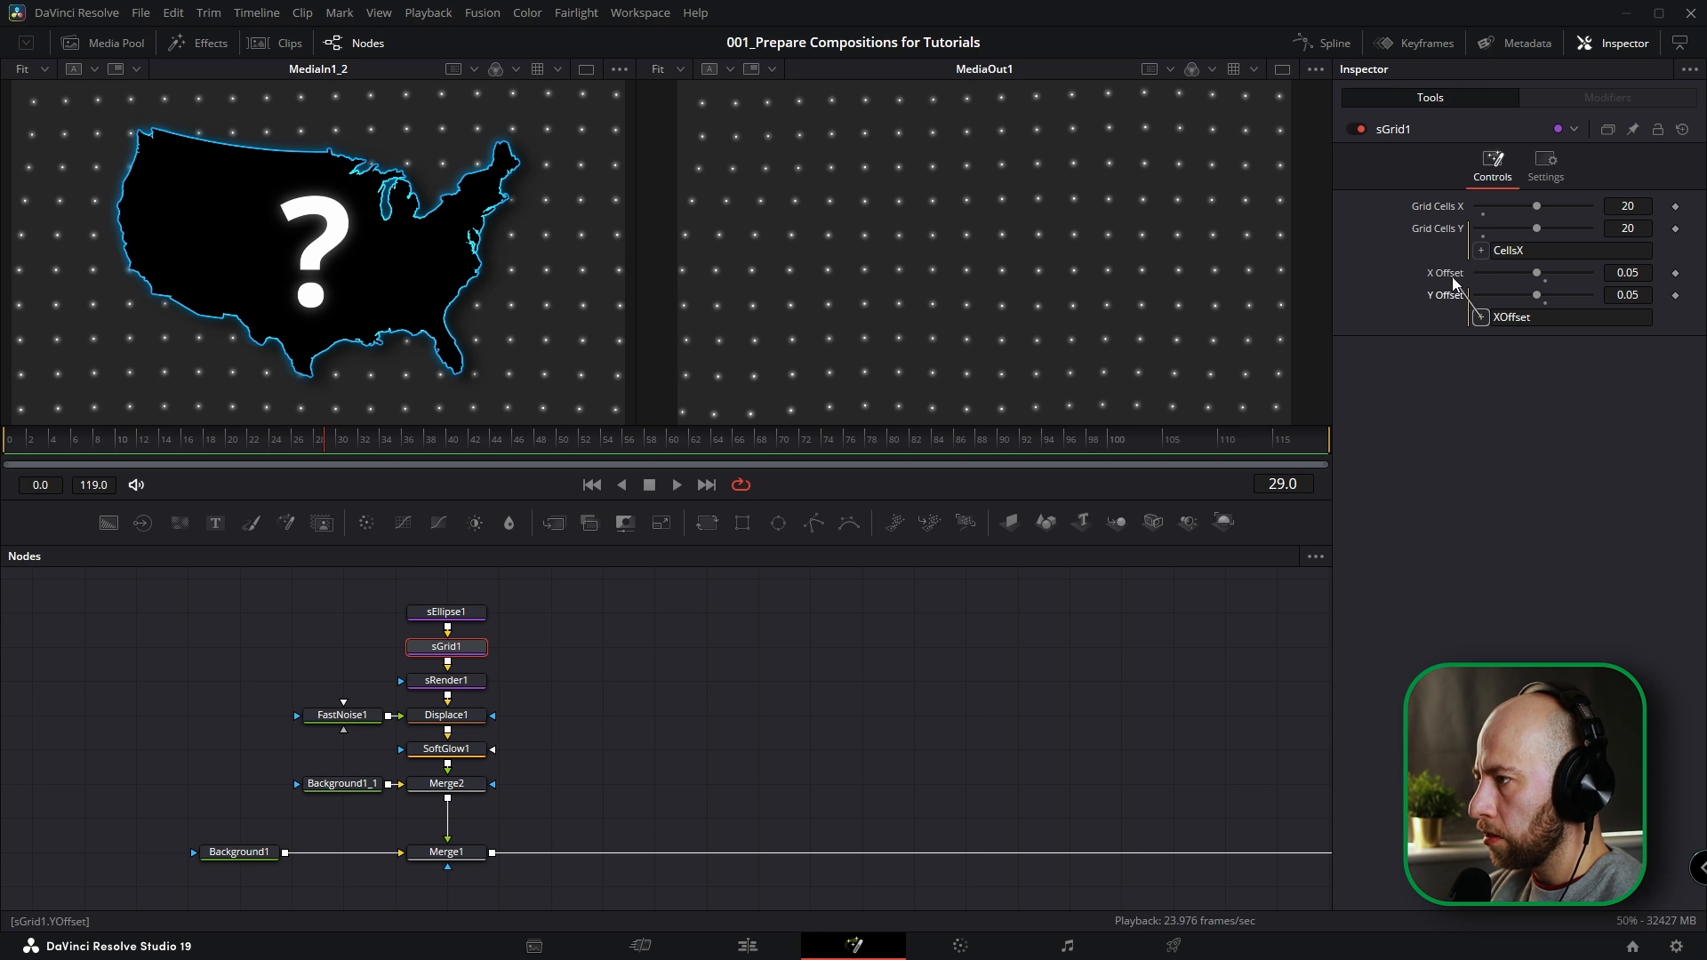
left_click_drag(1451, 278, 1451, 278)
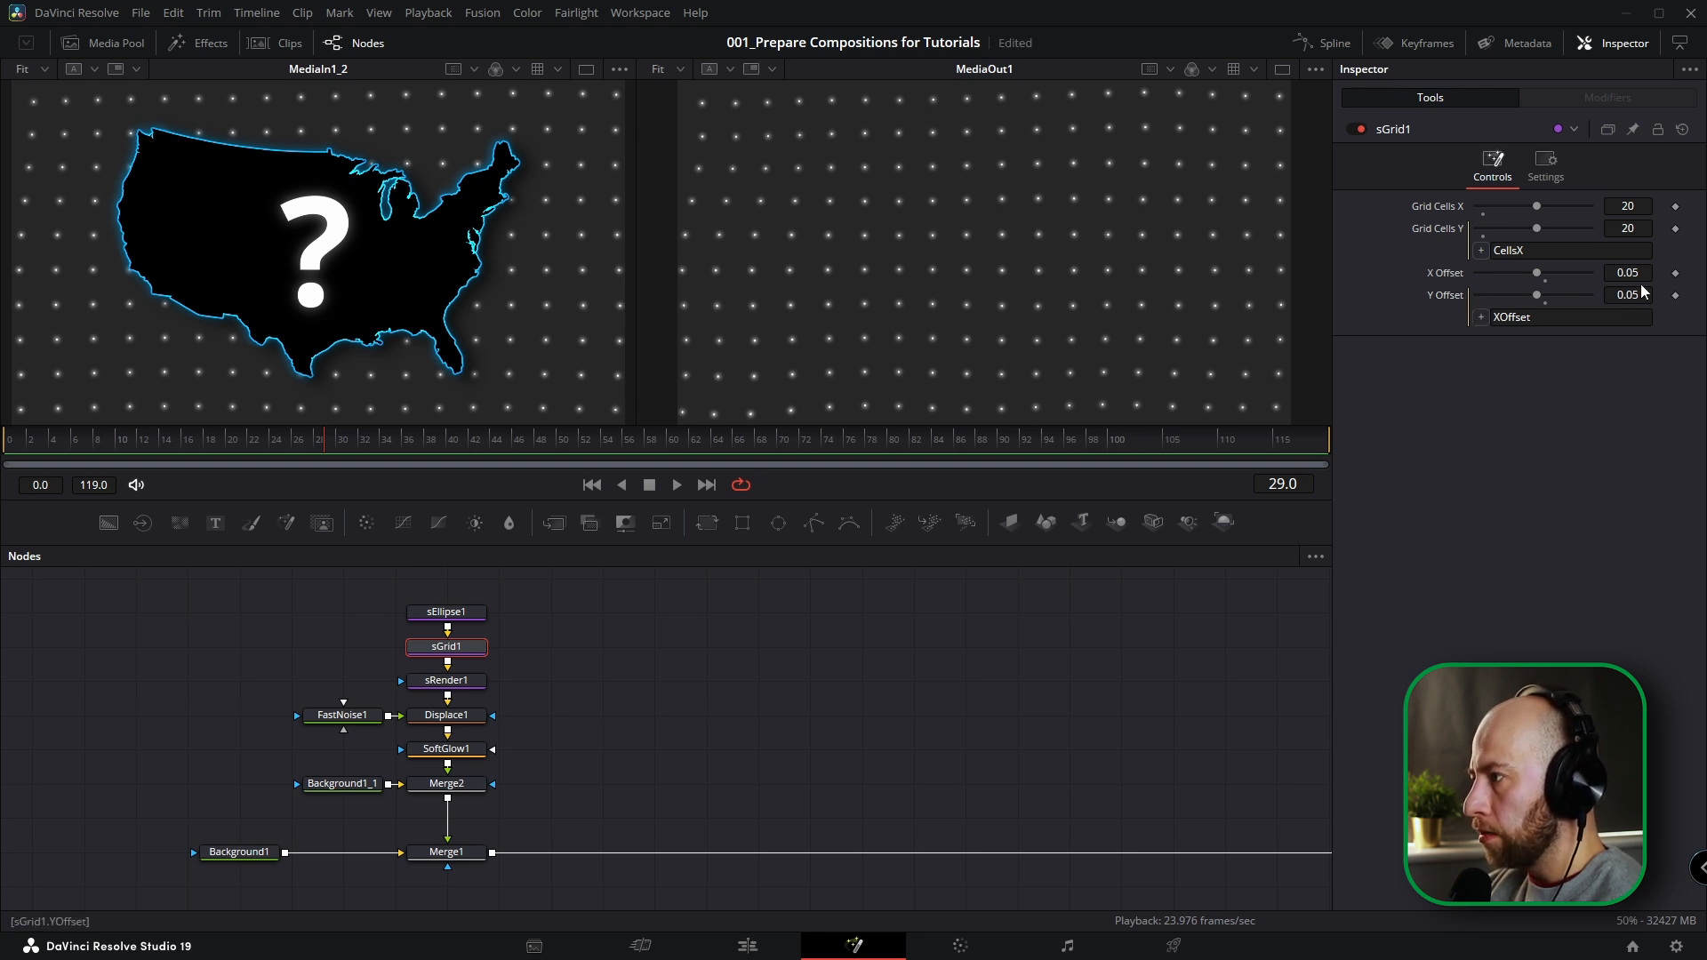
mouse_move(1633, 272)
left_mouse_down()
mouse_move(1616, 272)
mouse_move(1632, 272)
left_mouse_up()
Try 10 grid cells in X and Y on sGrid1, and undo the change.
left_click(1634, 208)
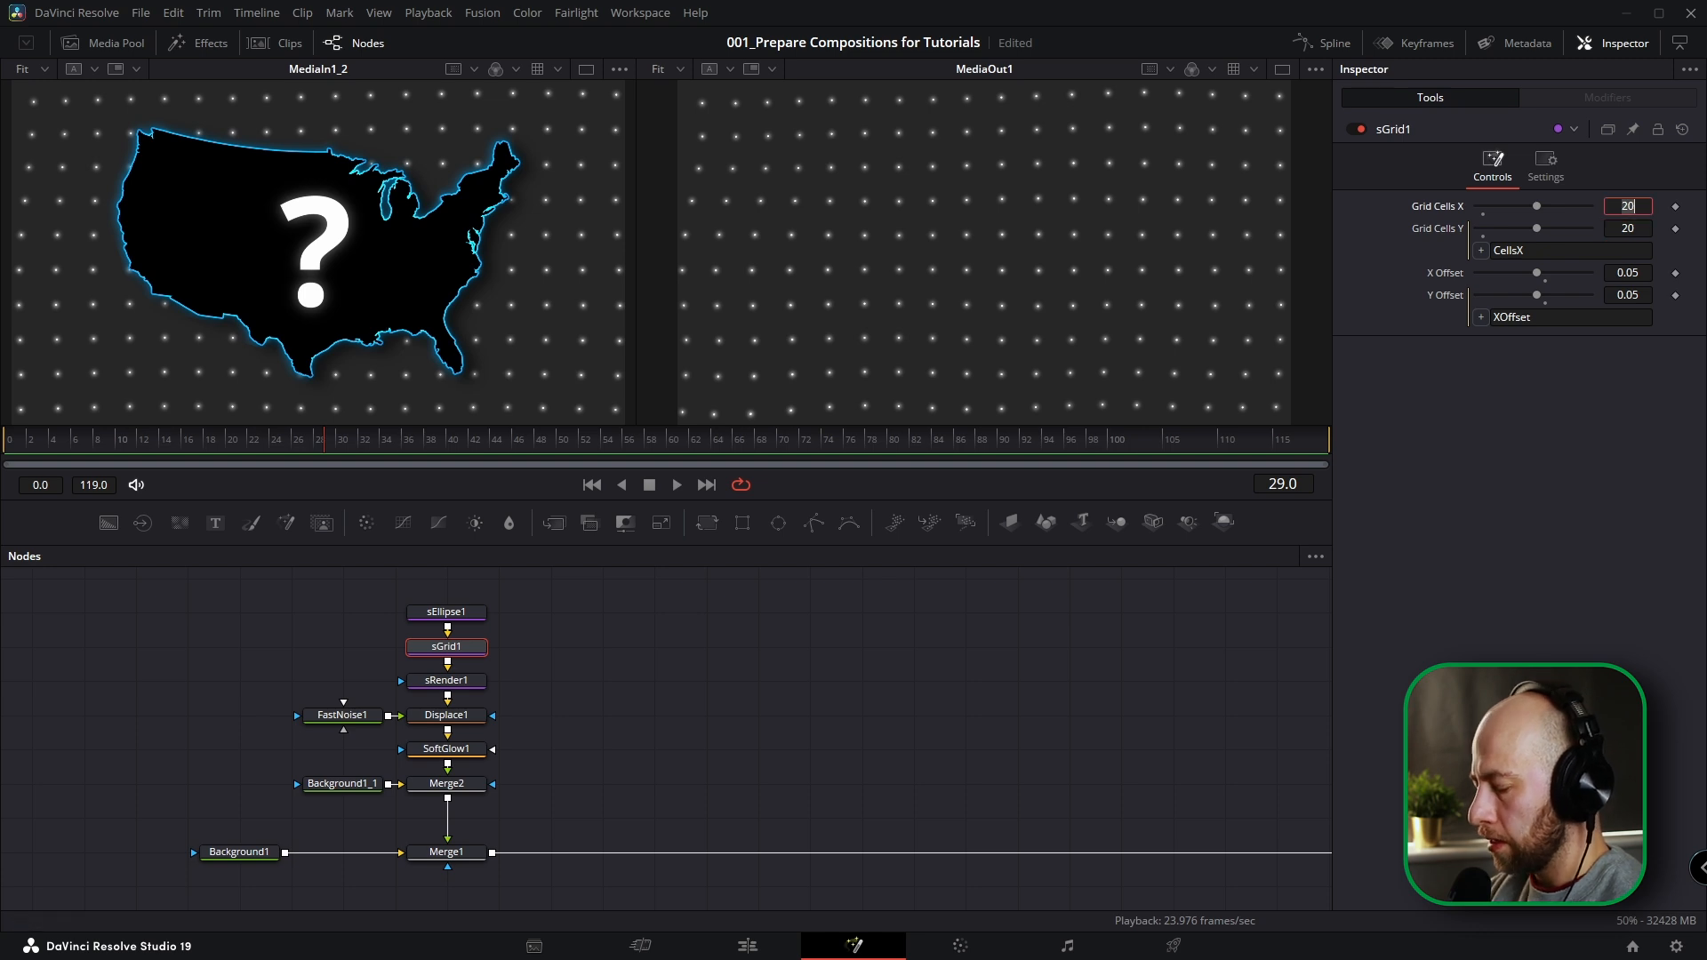
type("10")
key("Tab")
type("10")
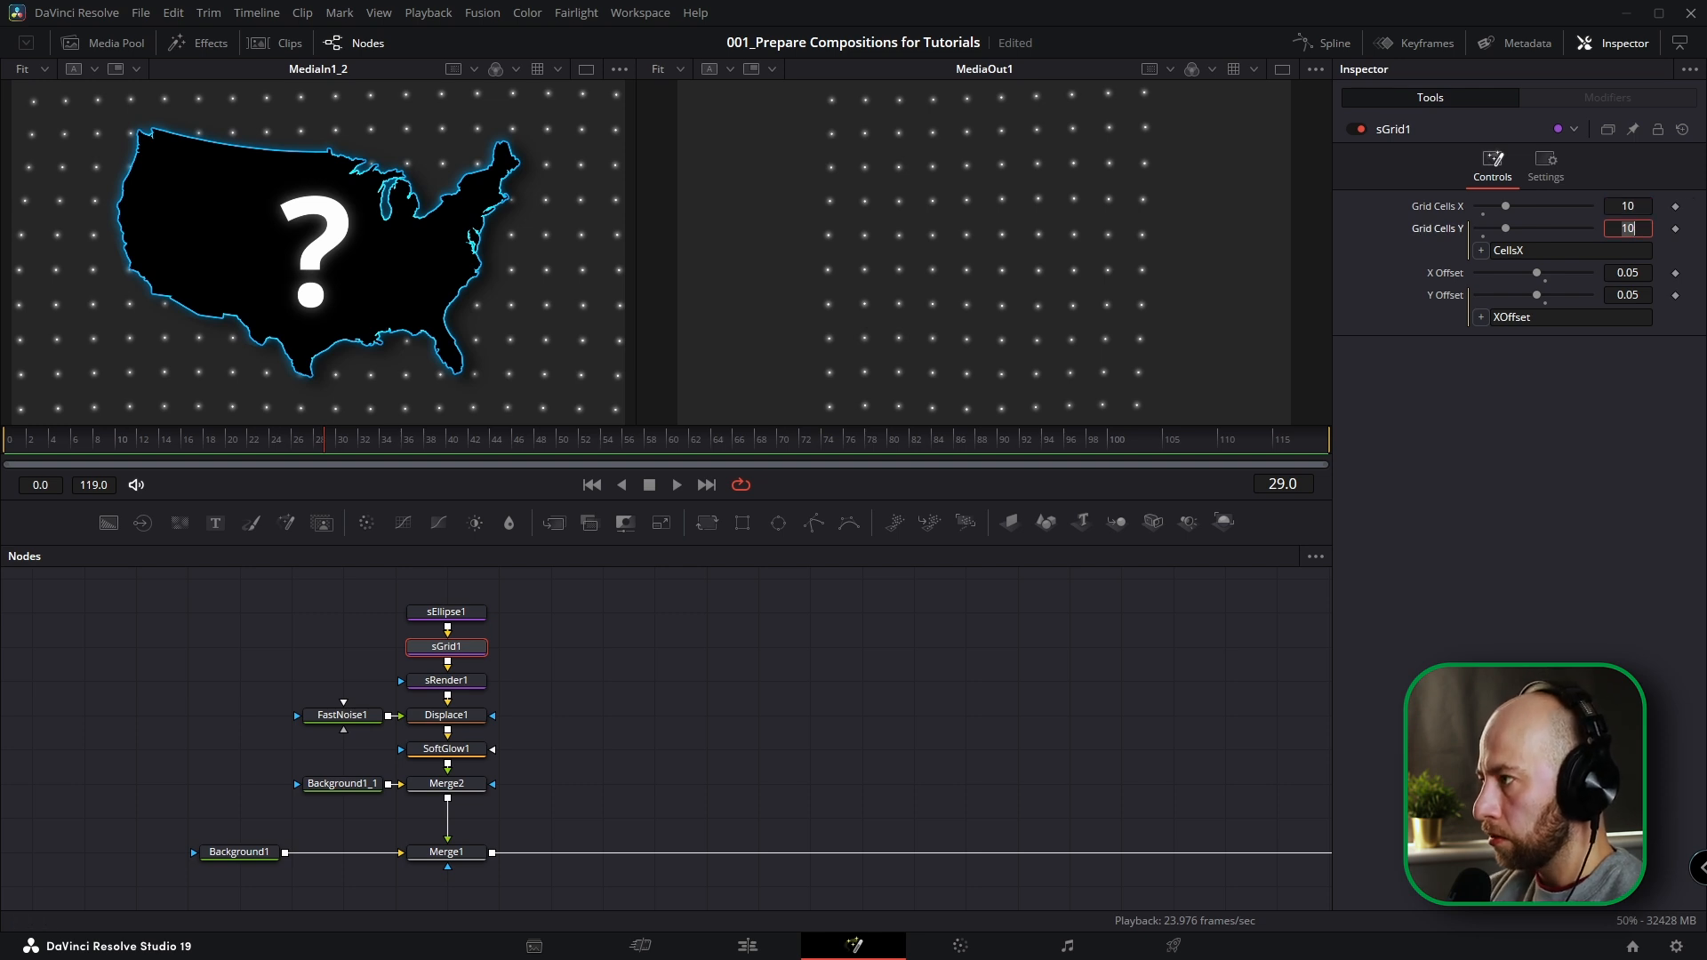
key("ctrl+z")
Examine the sRender1 and FastNoise1 settings, comparing the noise's Gradient colour type with Two Color.
left_click(451, 682)
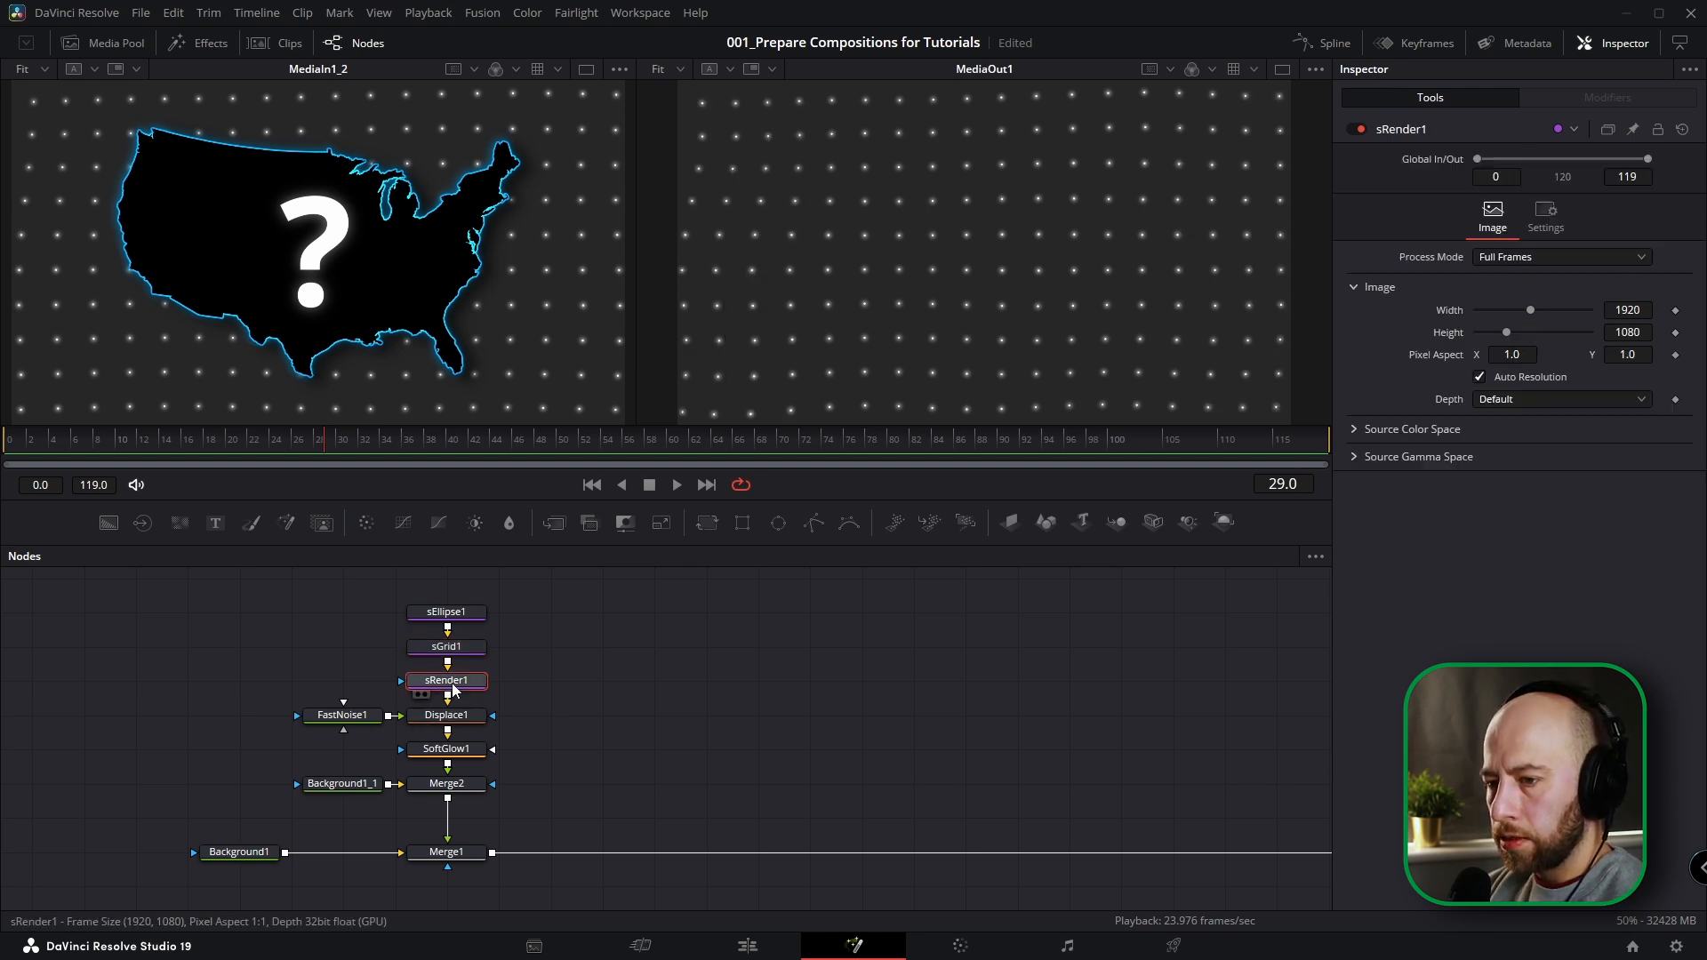
left_click(359, 714)
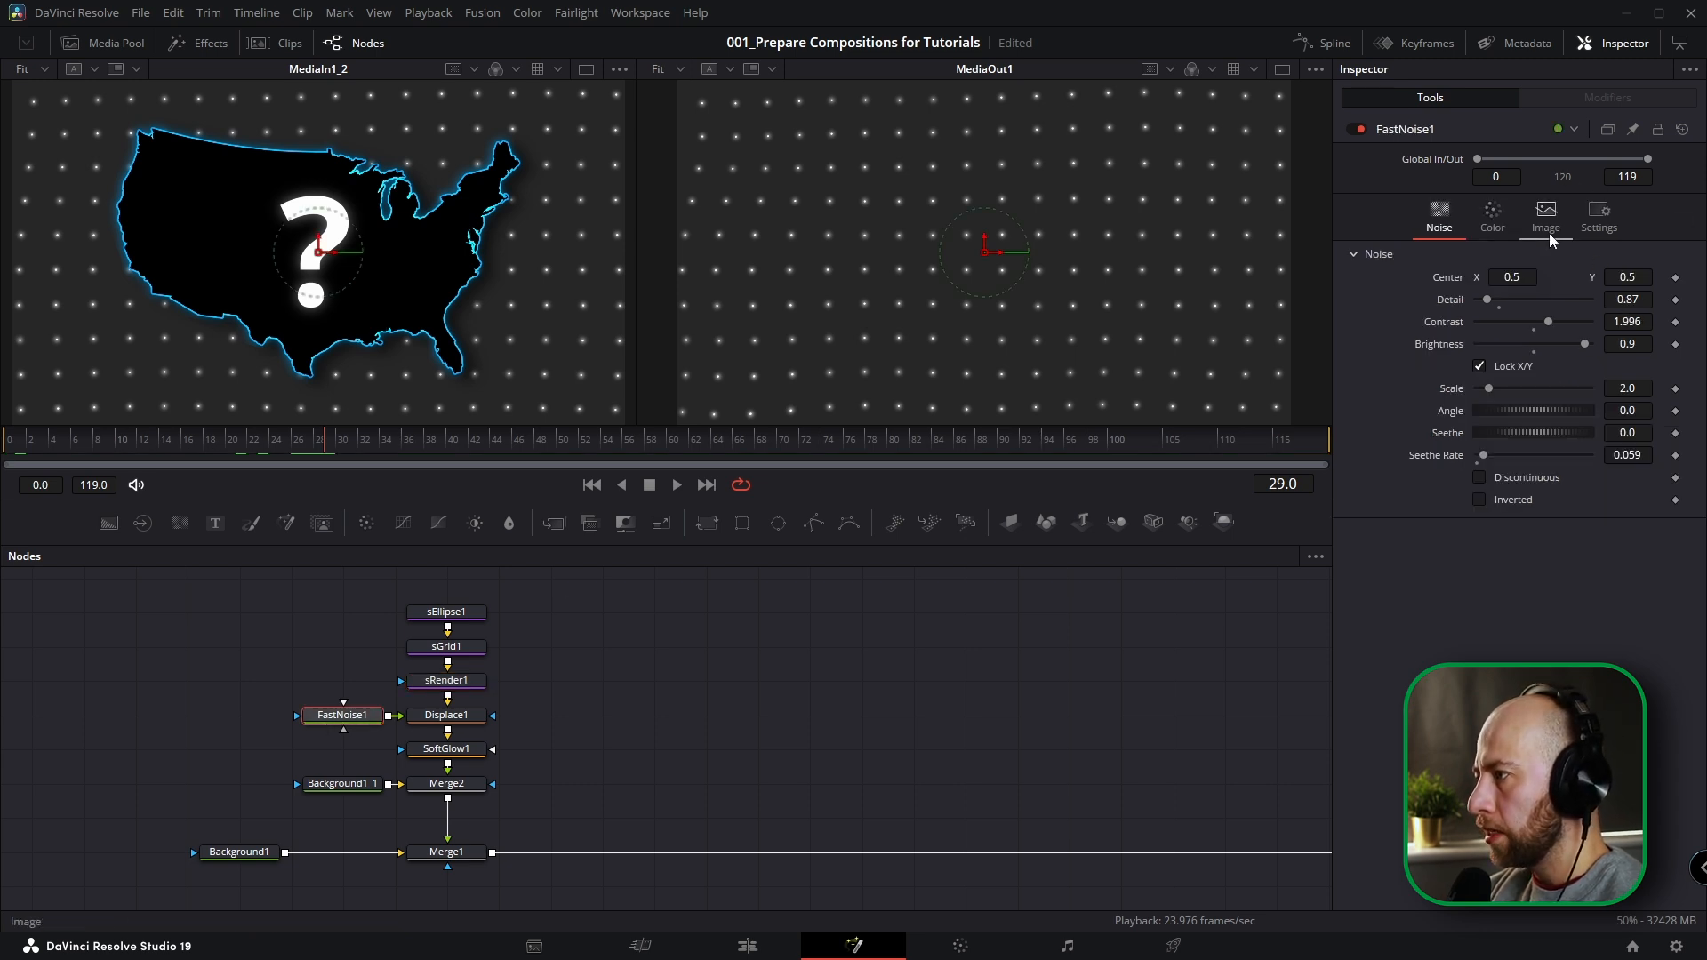
left_click(1493, 223)
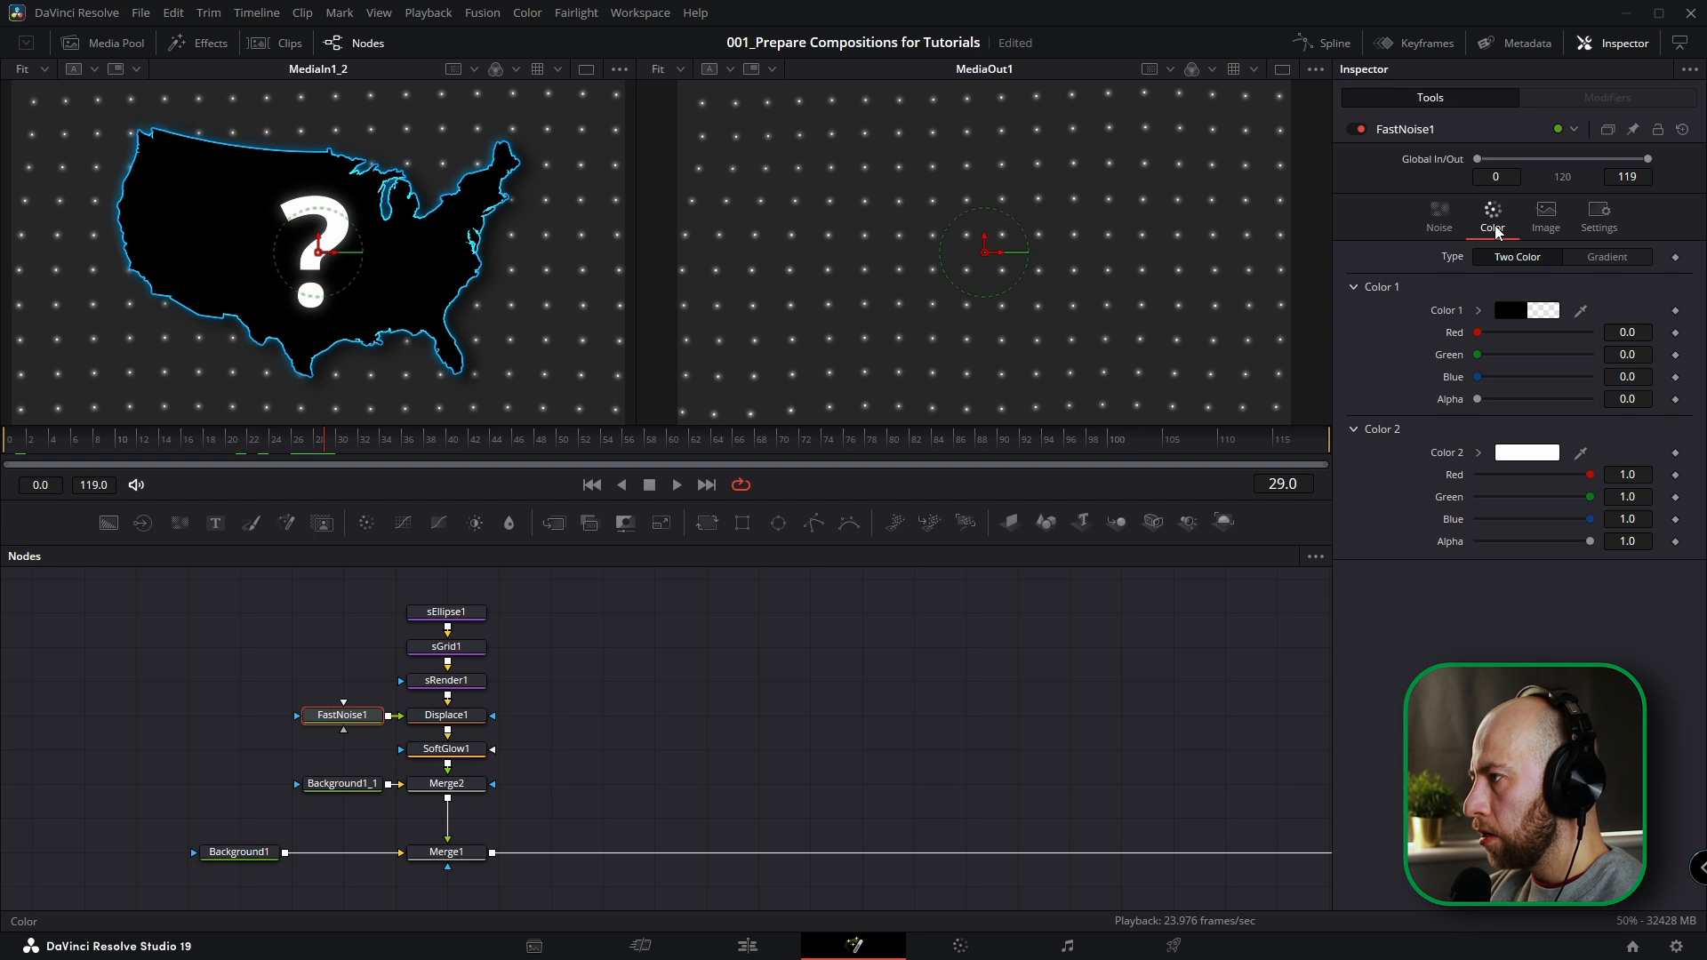
left_click(1607, 257)
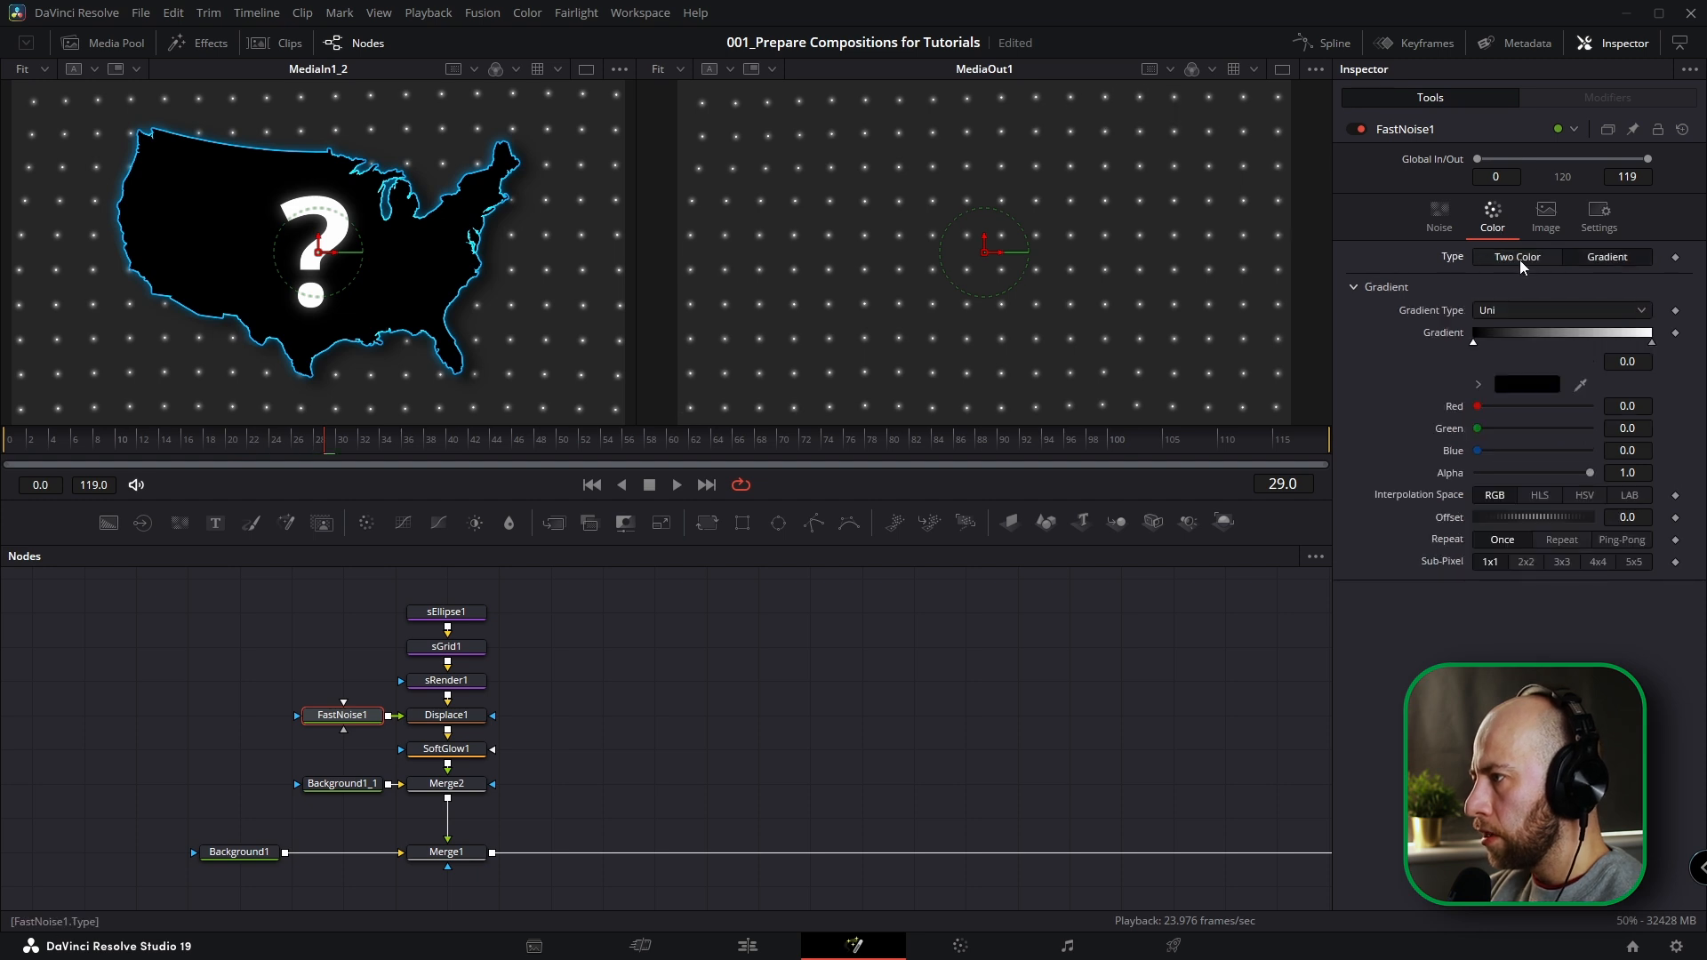
left_click(1515, 258)
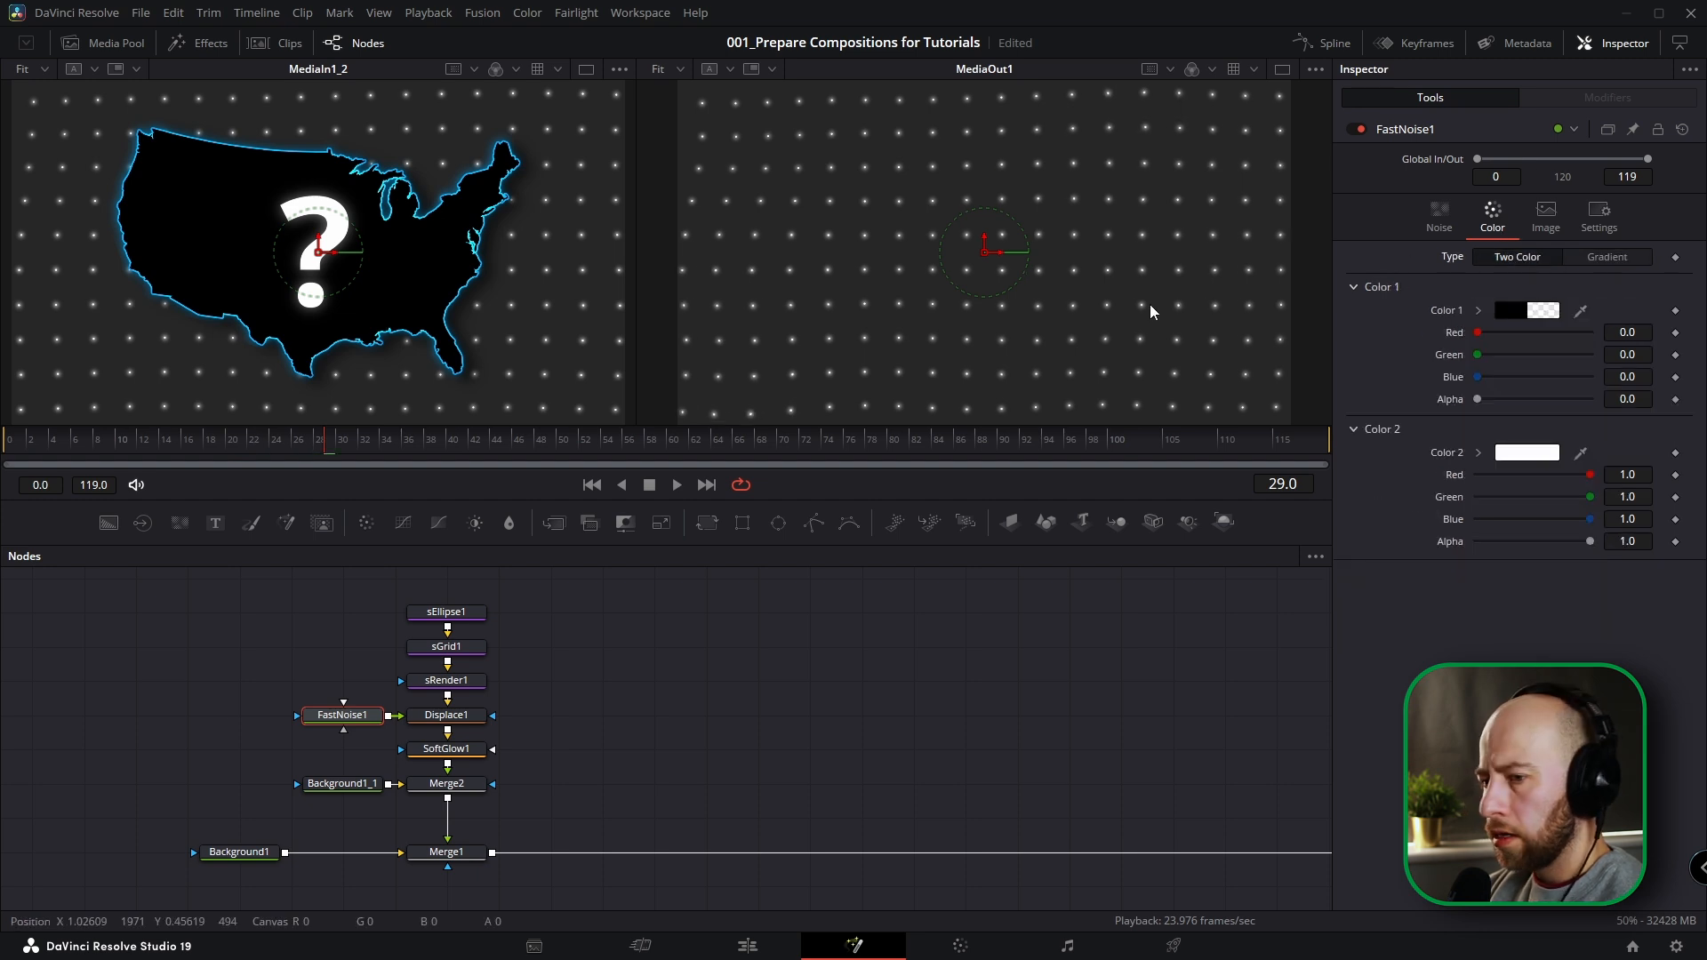
Space the FastNoise1 node farther from Displace1, keeping Displace1 in line with the grid branch.
left_click_drag(352, 726, 300, 727)
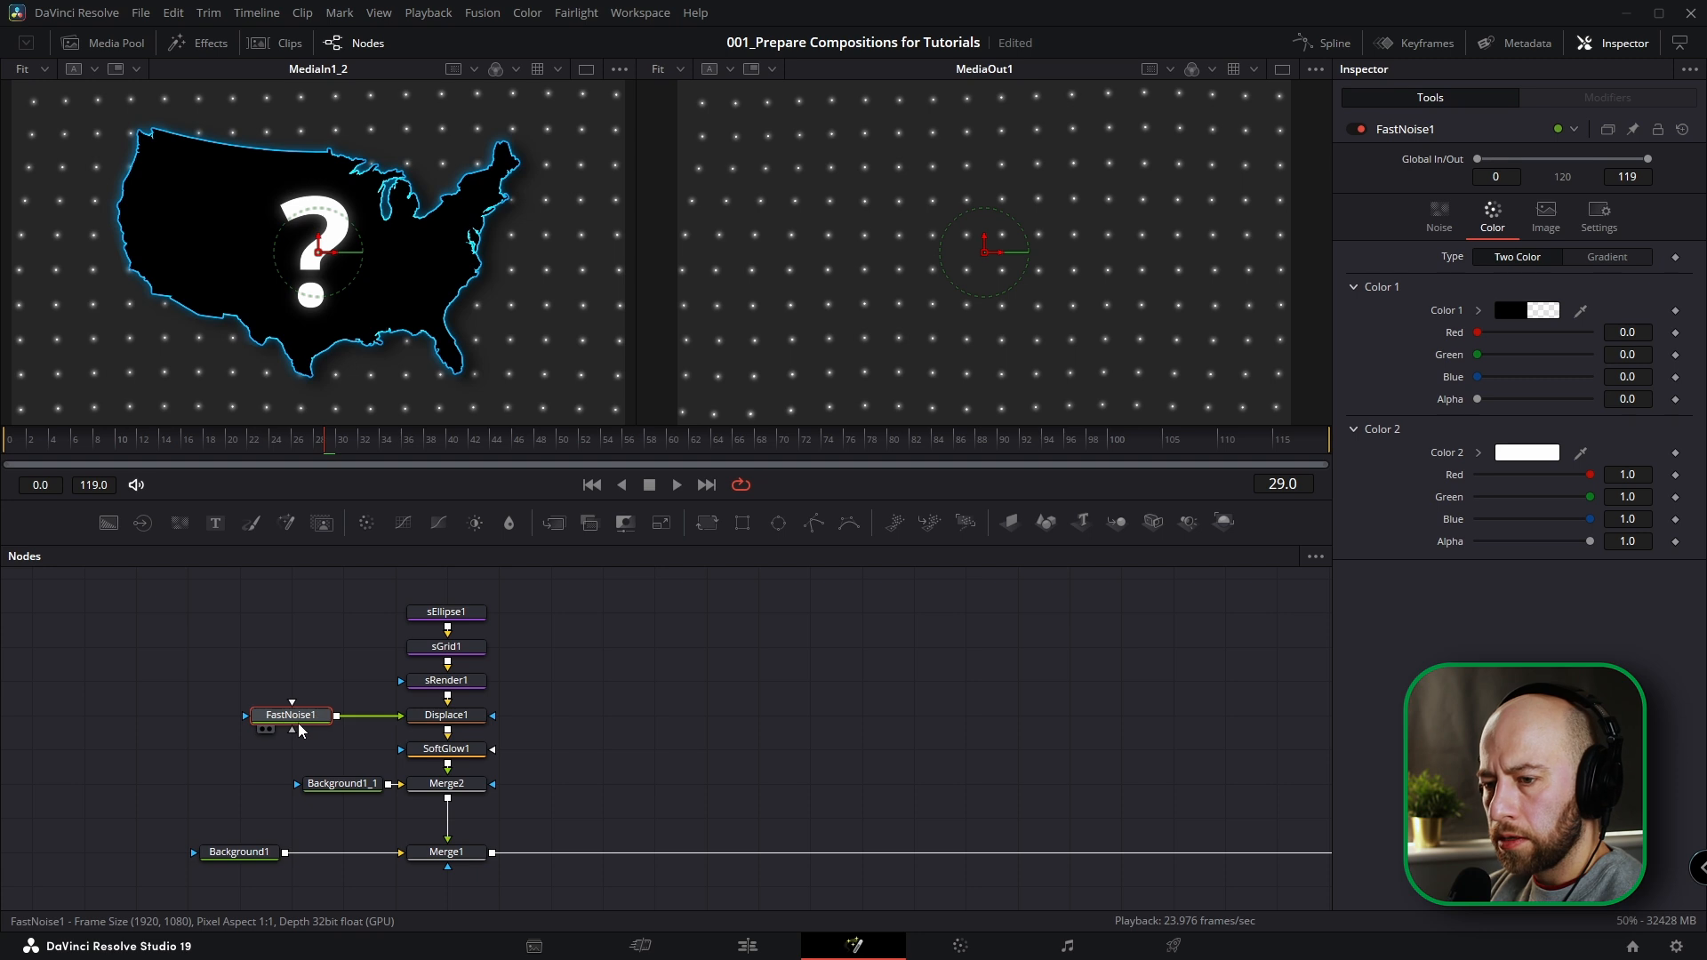
left_click_drag(446, 714, 602, 715)
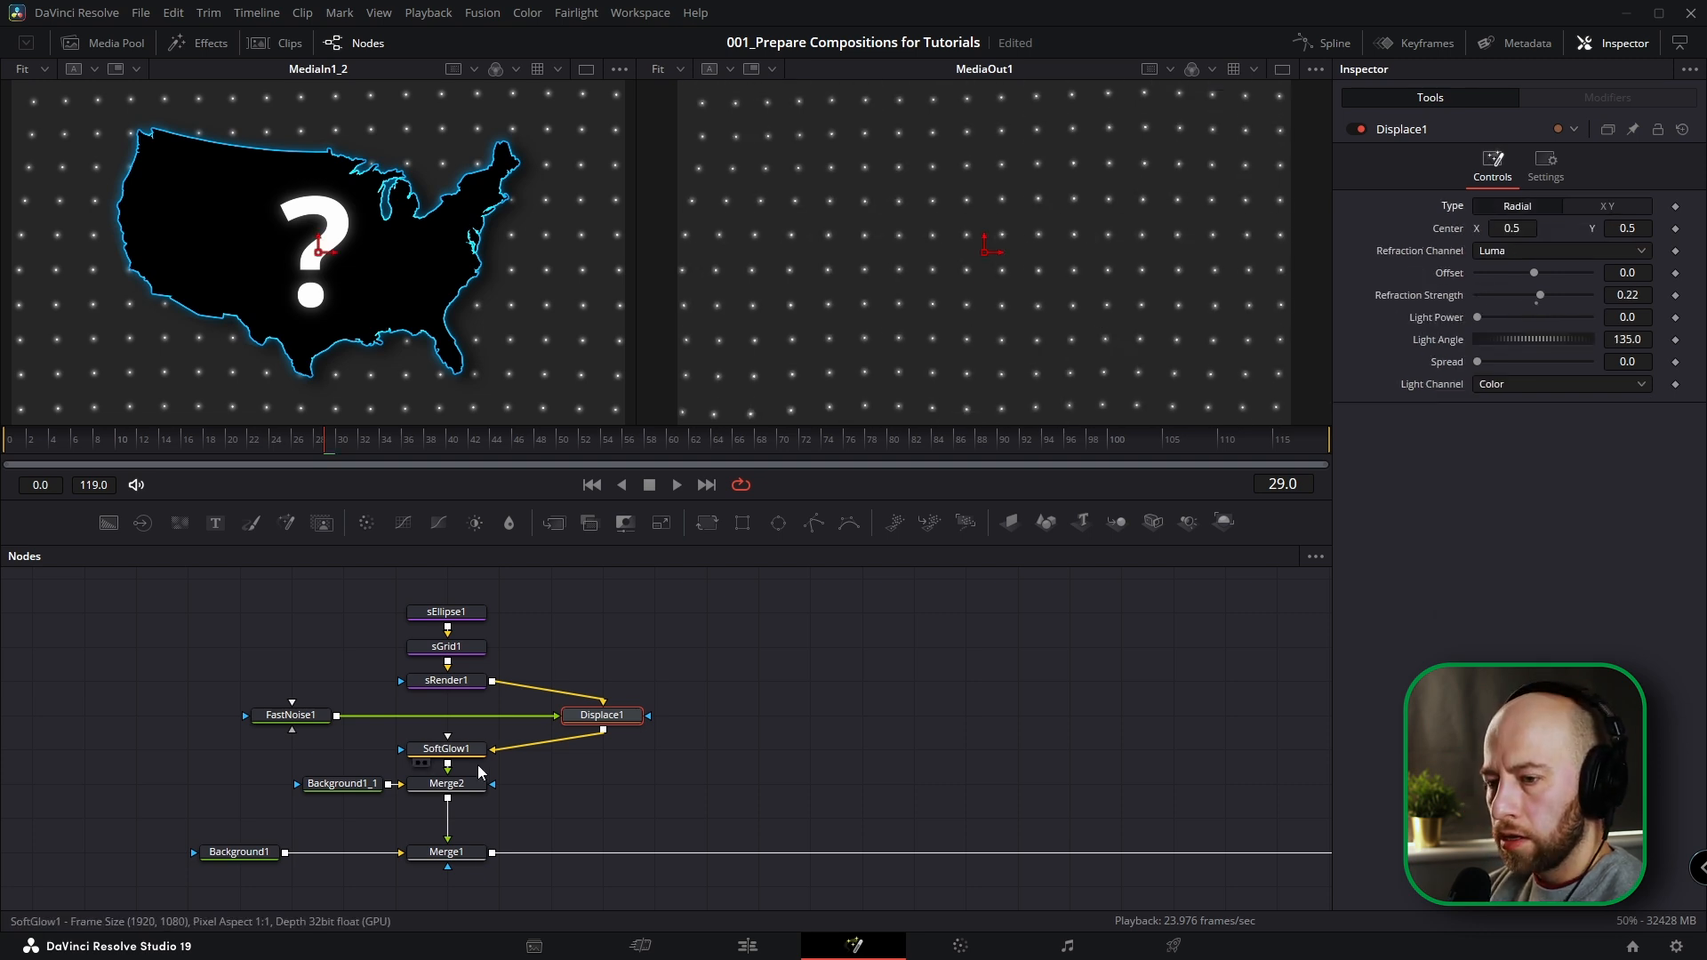
left_click_drag(604, 715, 449, 715)
Review the SoftGlow1 settings and the solid colour of Background1_1.
left_click(455, 756)
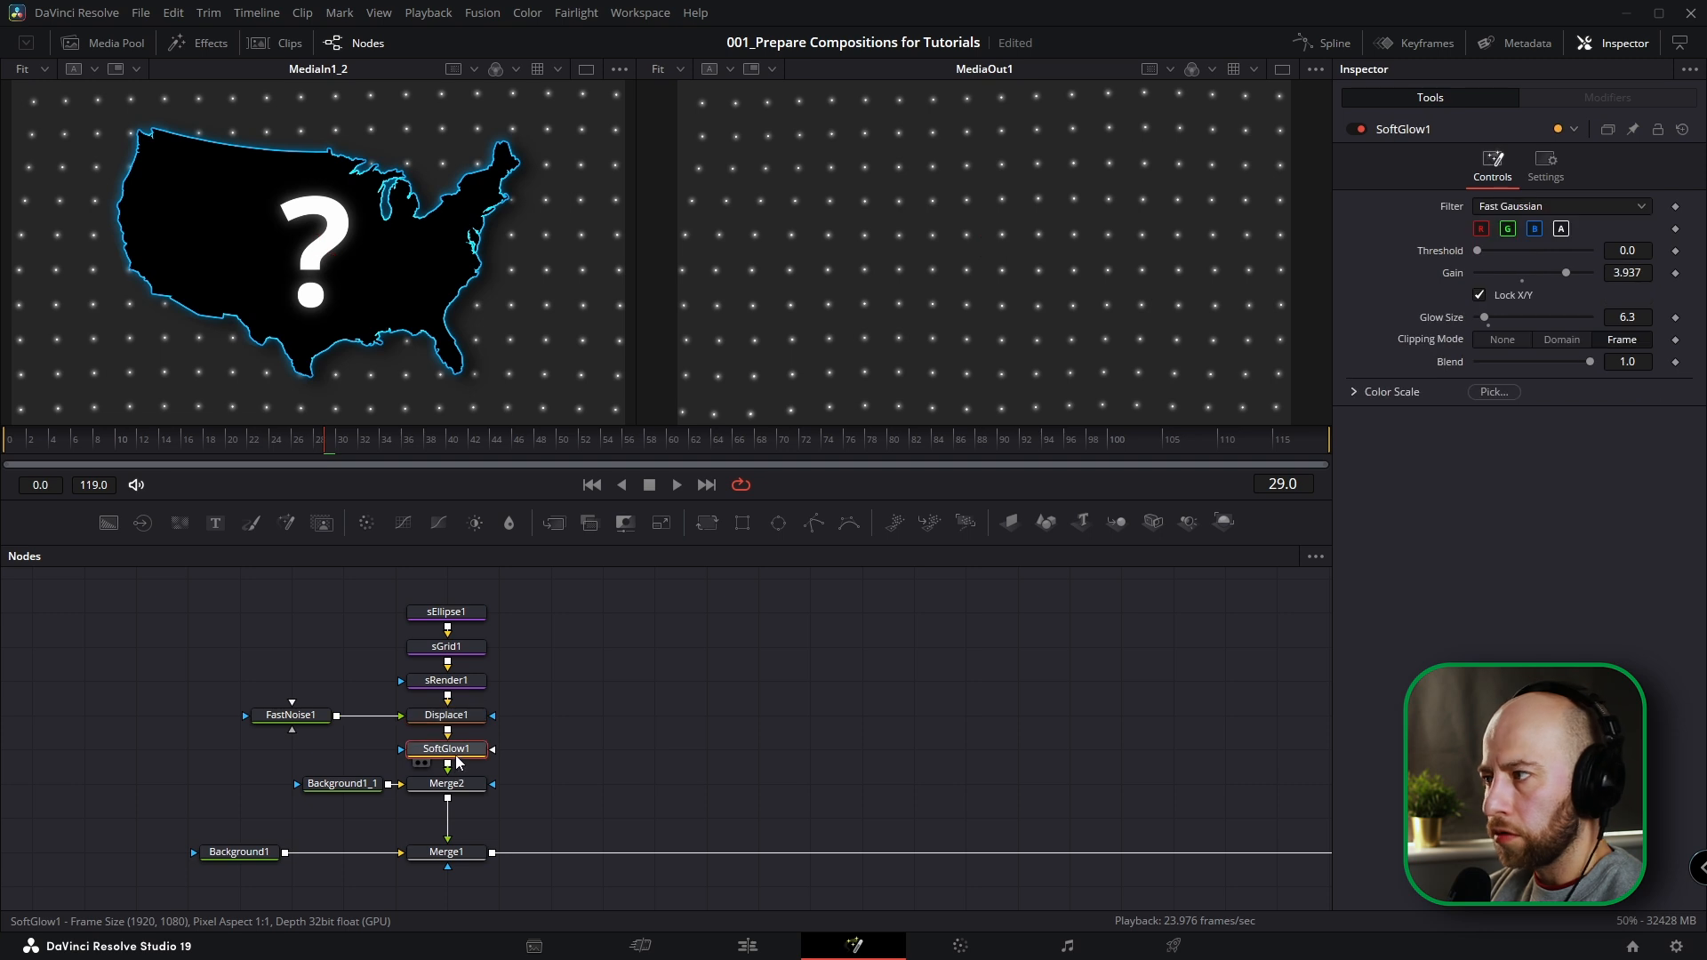
left_click(341, 785)
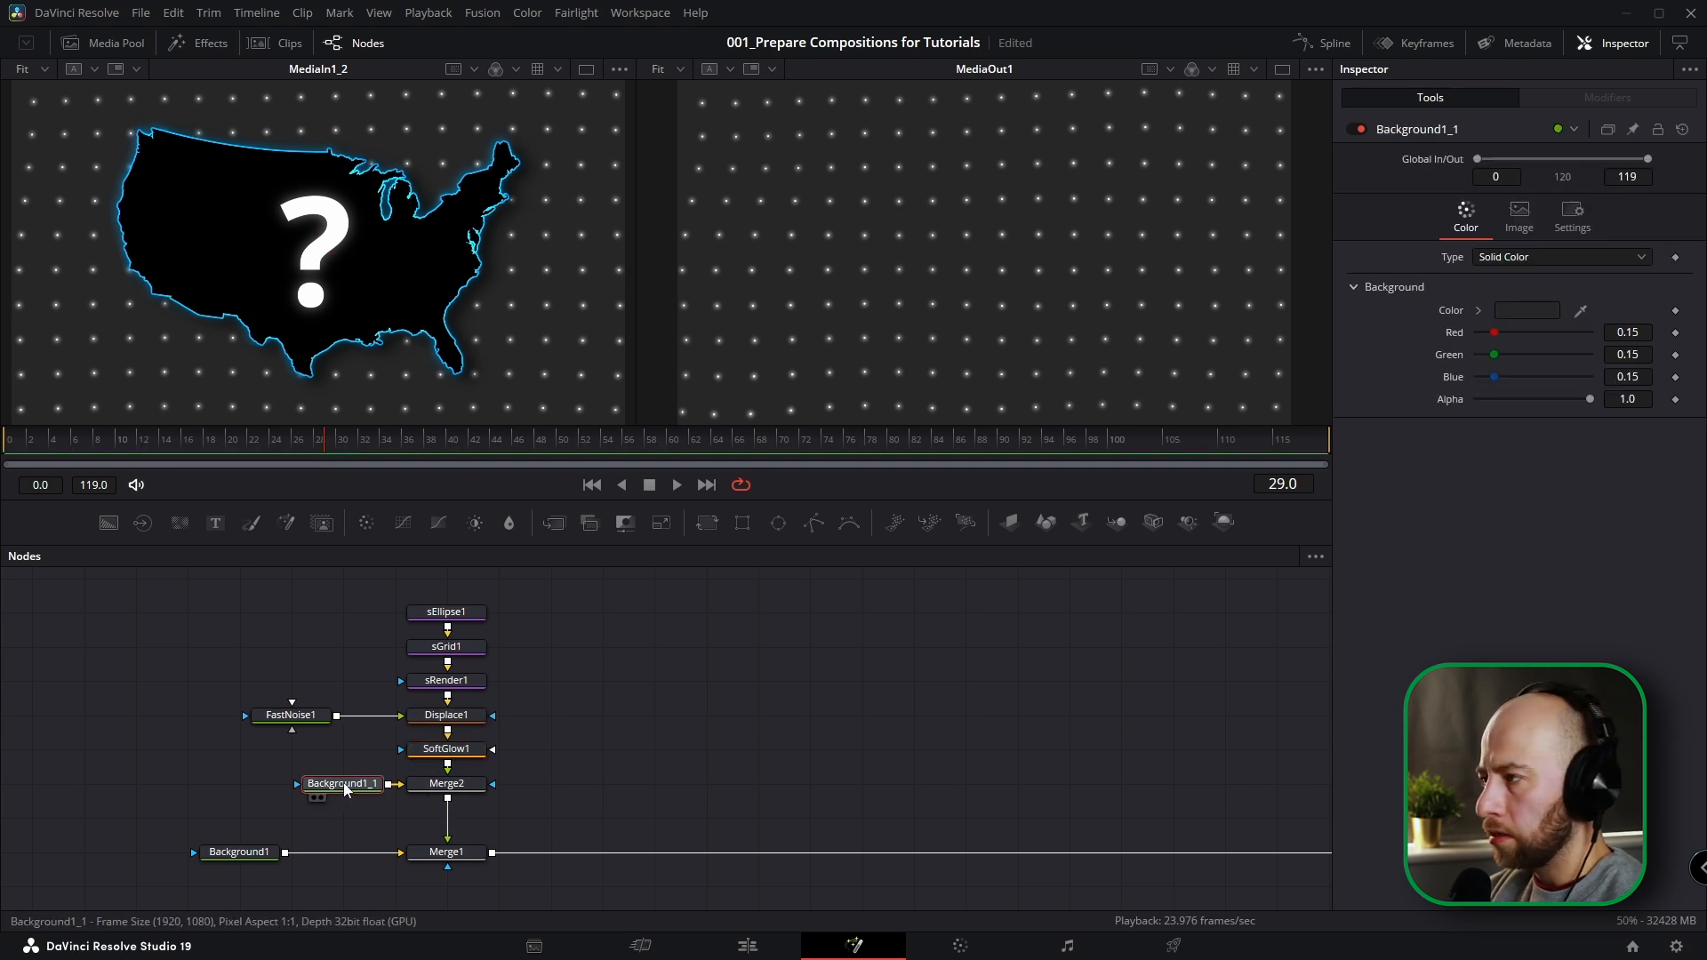
left_click(1520, 311)
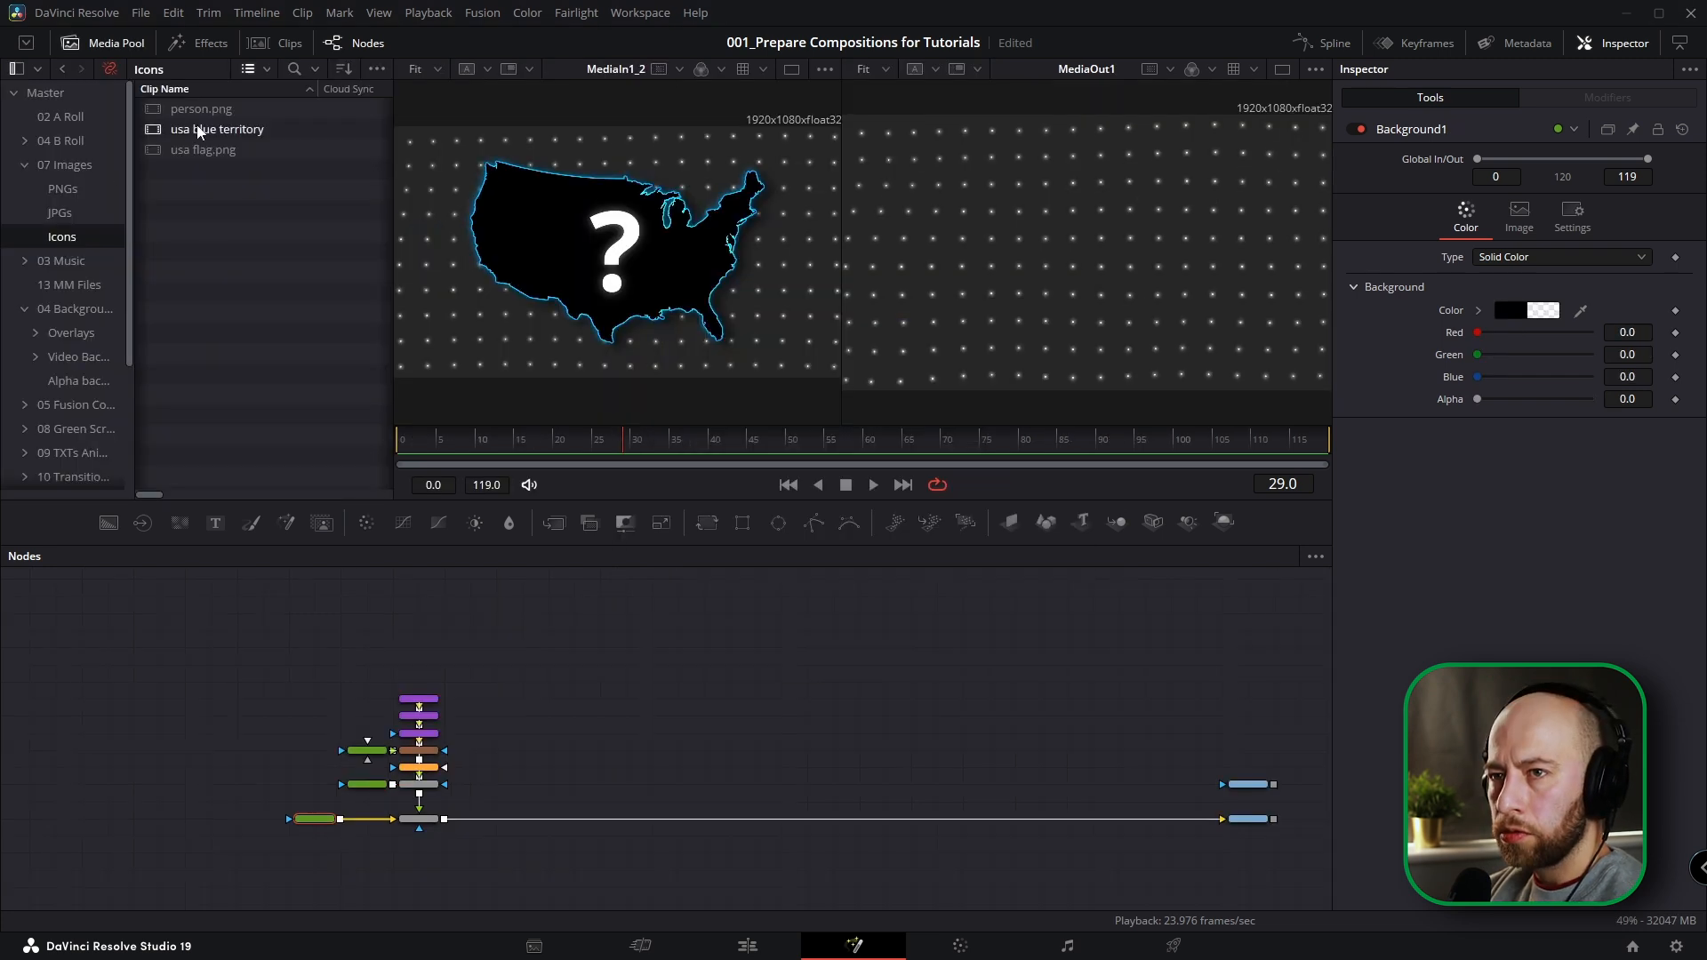
Add the usa blue territory image from the Icons bin to the node graph and rename its node USA_Blue.
left_click_drag(198, 132, 426, 656)
left_click_drag(604, 685, 588, 671)
scroll(560, 687, "up", 5)
key("F2")
type("US")
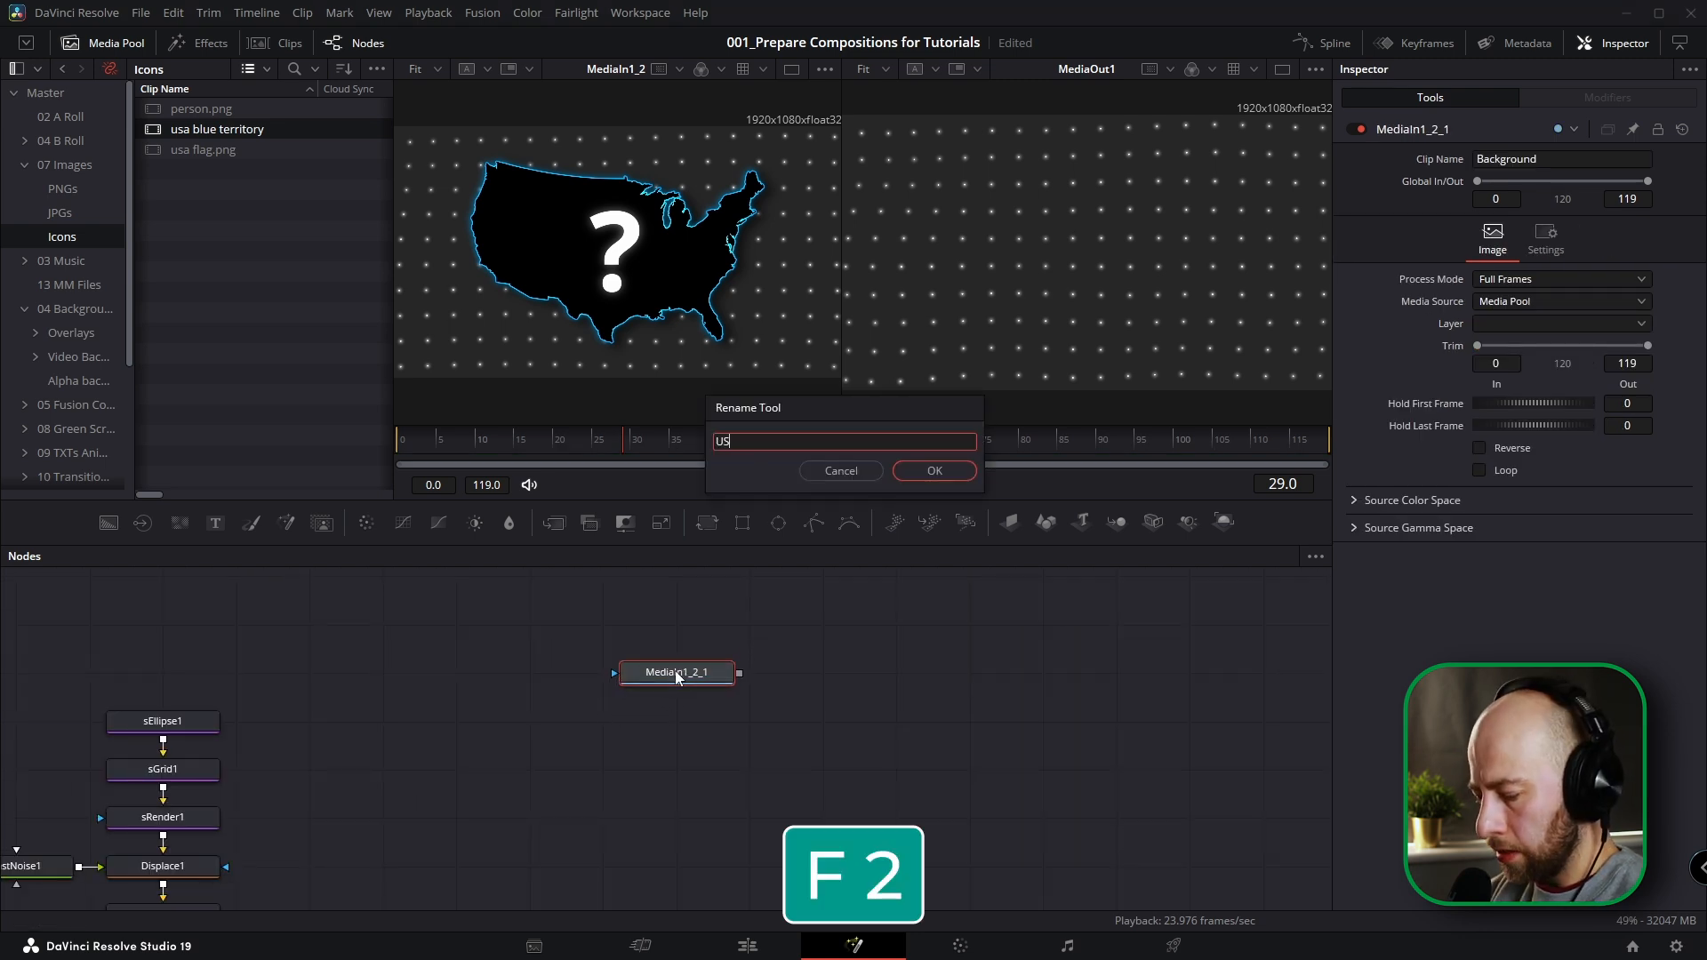
type("A_Blue")
key("Return")
Merge USA_Blue over a new Background node and merge that result over the dotted-grid branch.
left_click_drag(109, 523, 530, 770)
left_click_drag(739, 674, 594, 776)
scroll(711, 676, "down", 2)
left_click_drag(729, 648, 387, 856)
scroll(687, 669, "down", 2)
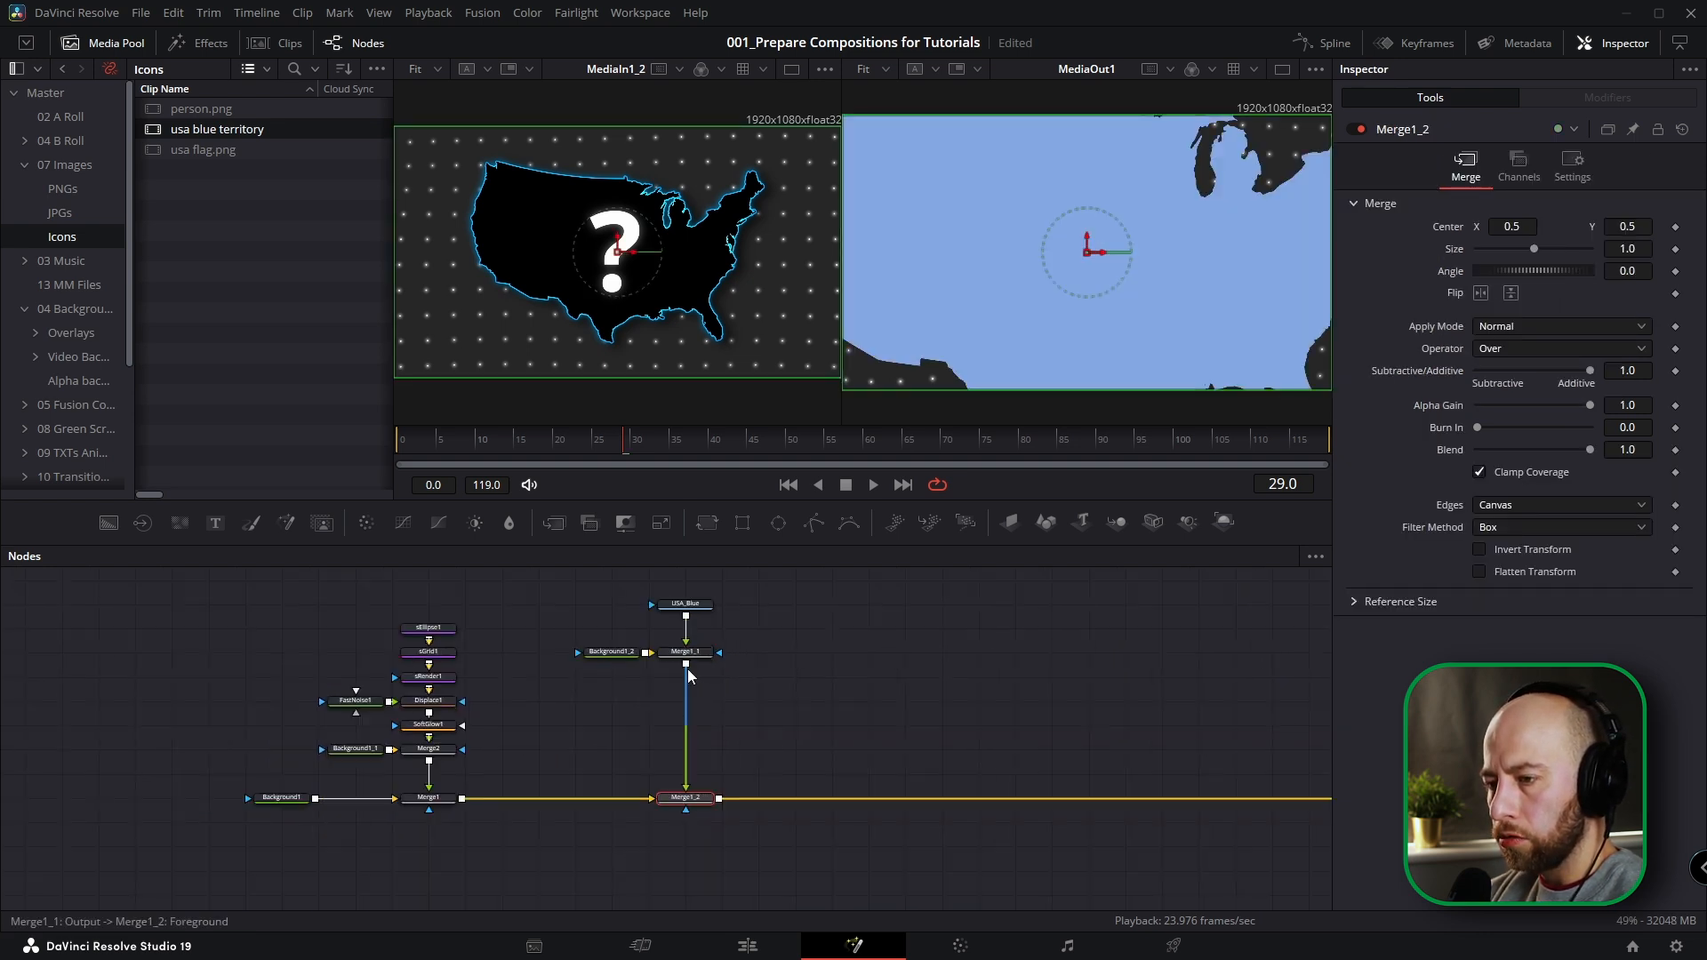
Insert a Transform node after the USA_Blue merge and scale the map down to a size of about 0.478.
left_click(638, 660)
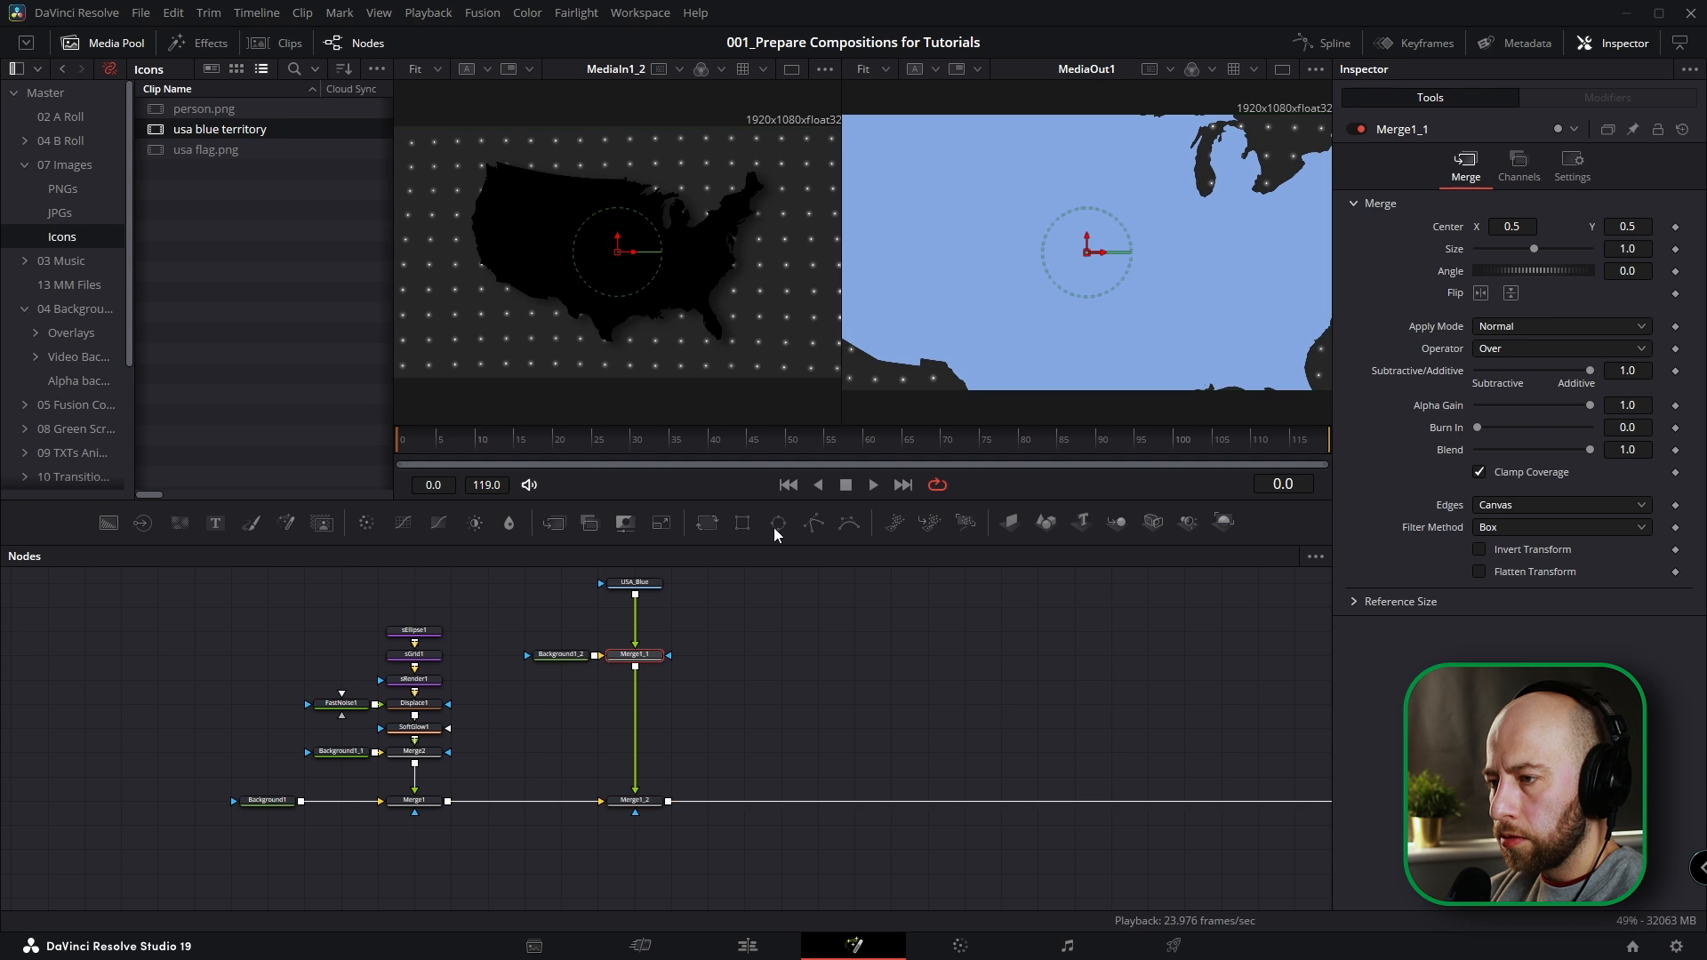
left_click(708, 523)
left_click_drag(1329, 388, 1202, 316)
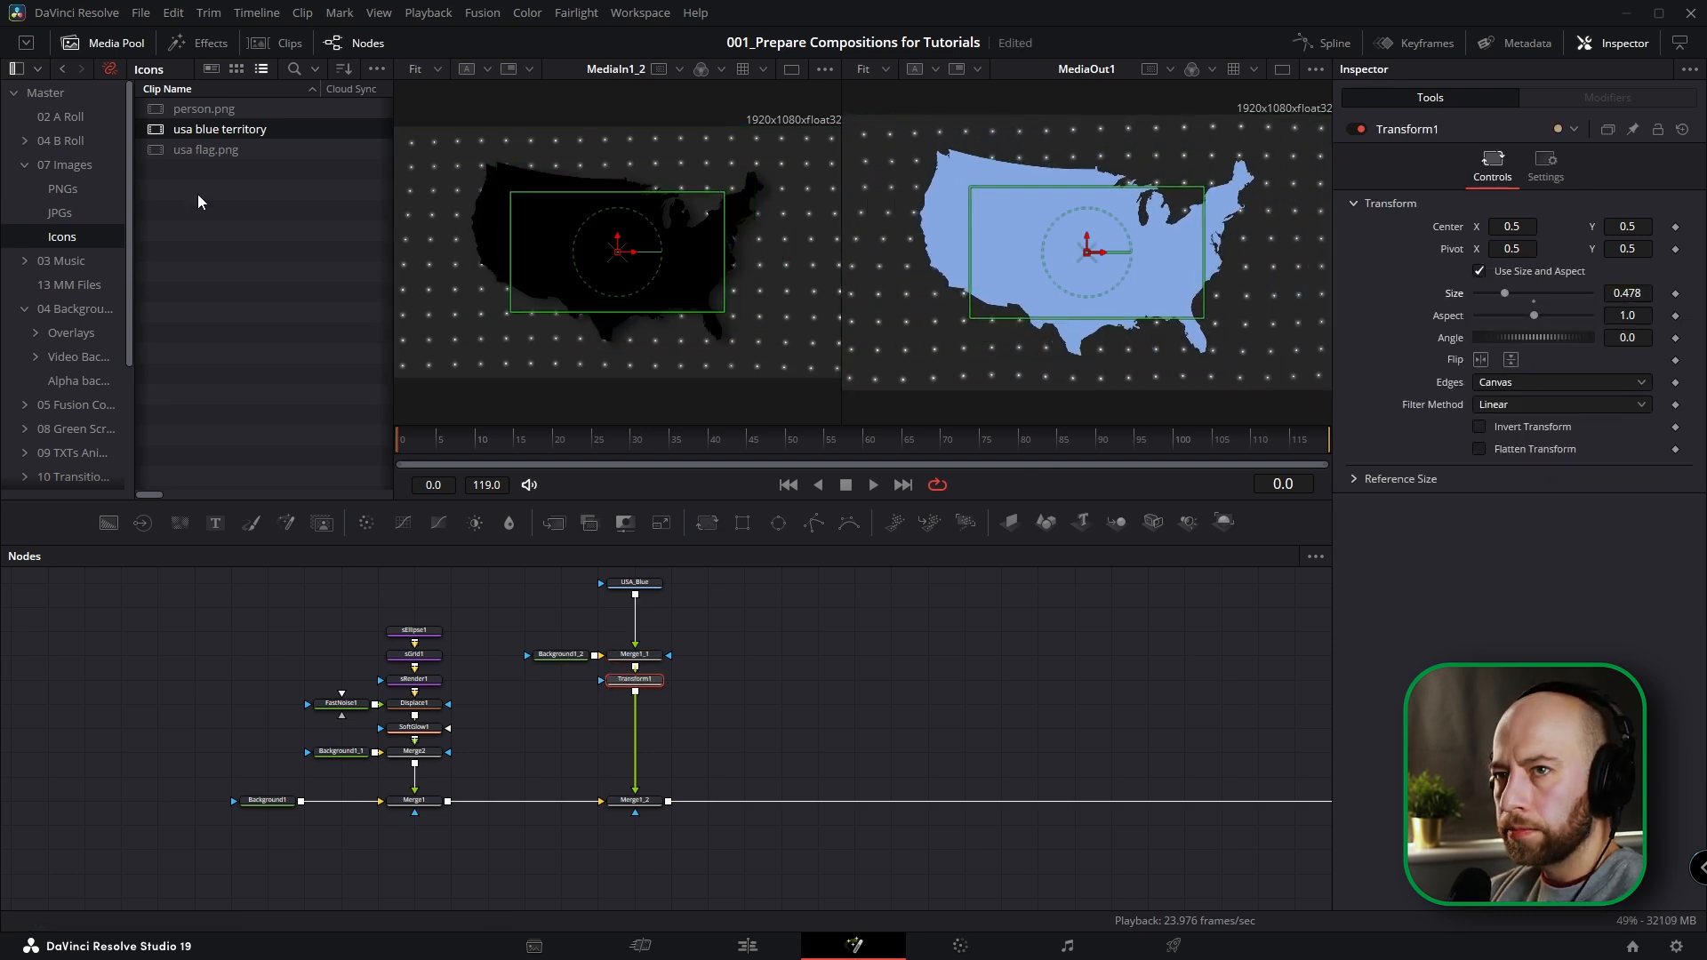
Add the usa flag.png image from the Icons bin to the node graph and rename its node flag.
left_click(125, 45)
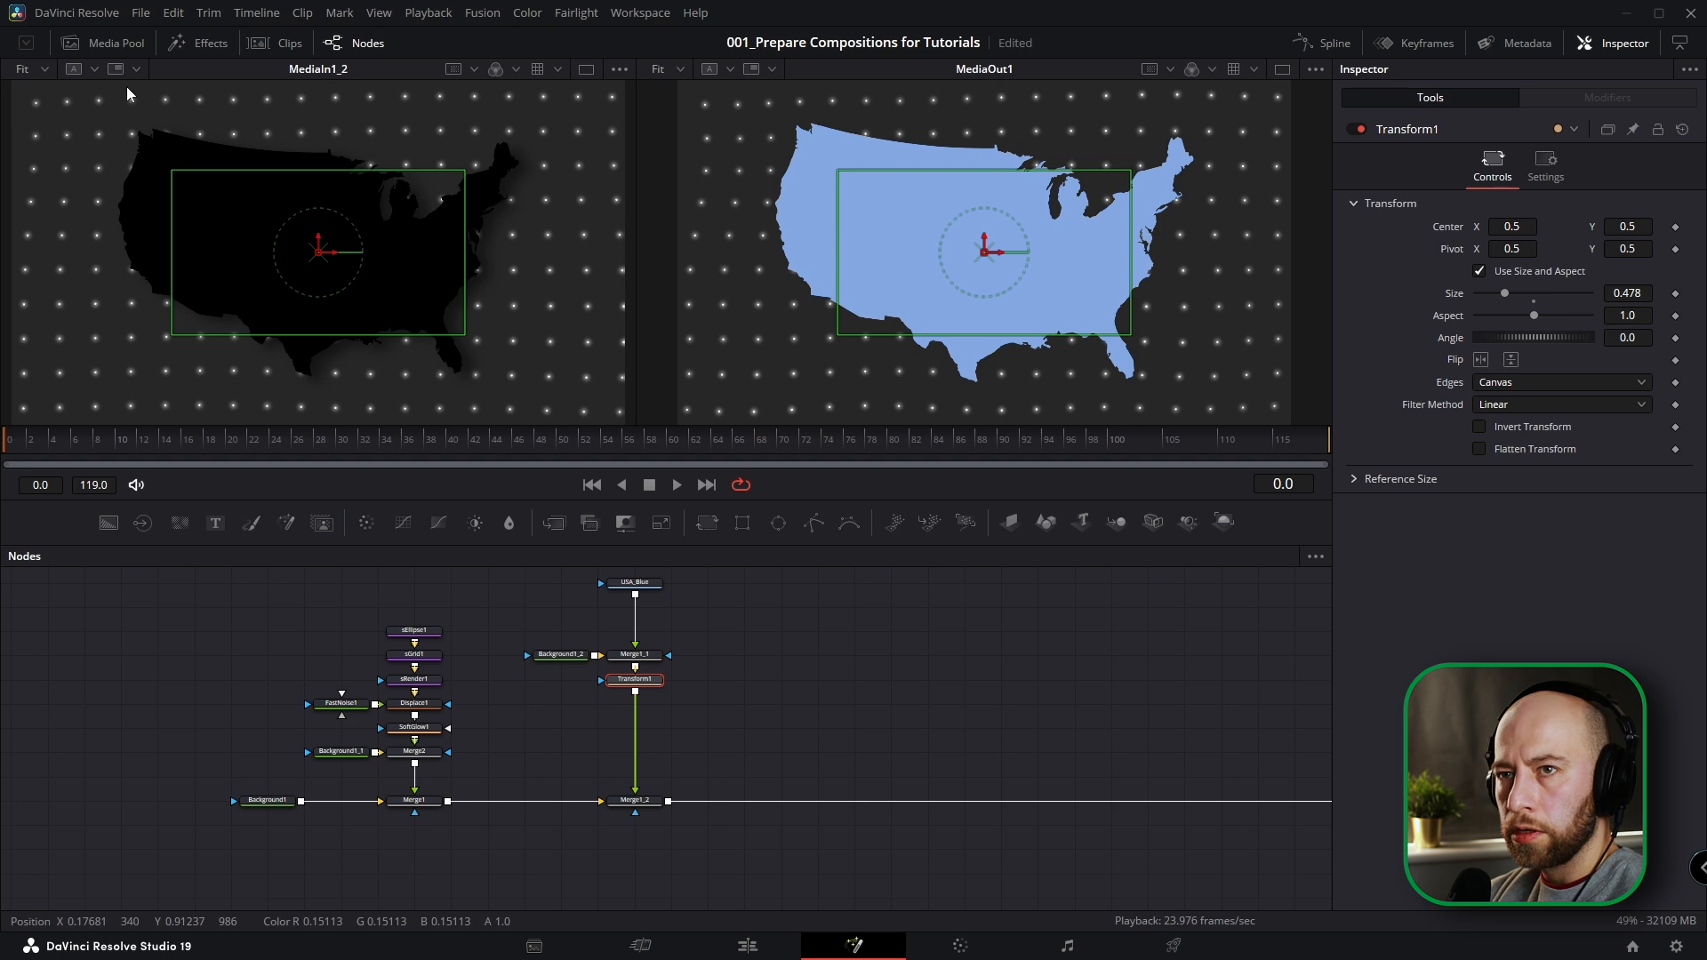
left_click(103, 43)
left_click_drag(171, 151, 707, 584)
left_click_drag(603, 579, 690, 633)
left_click(690, 633)
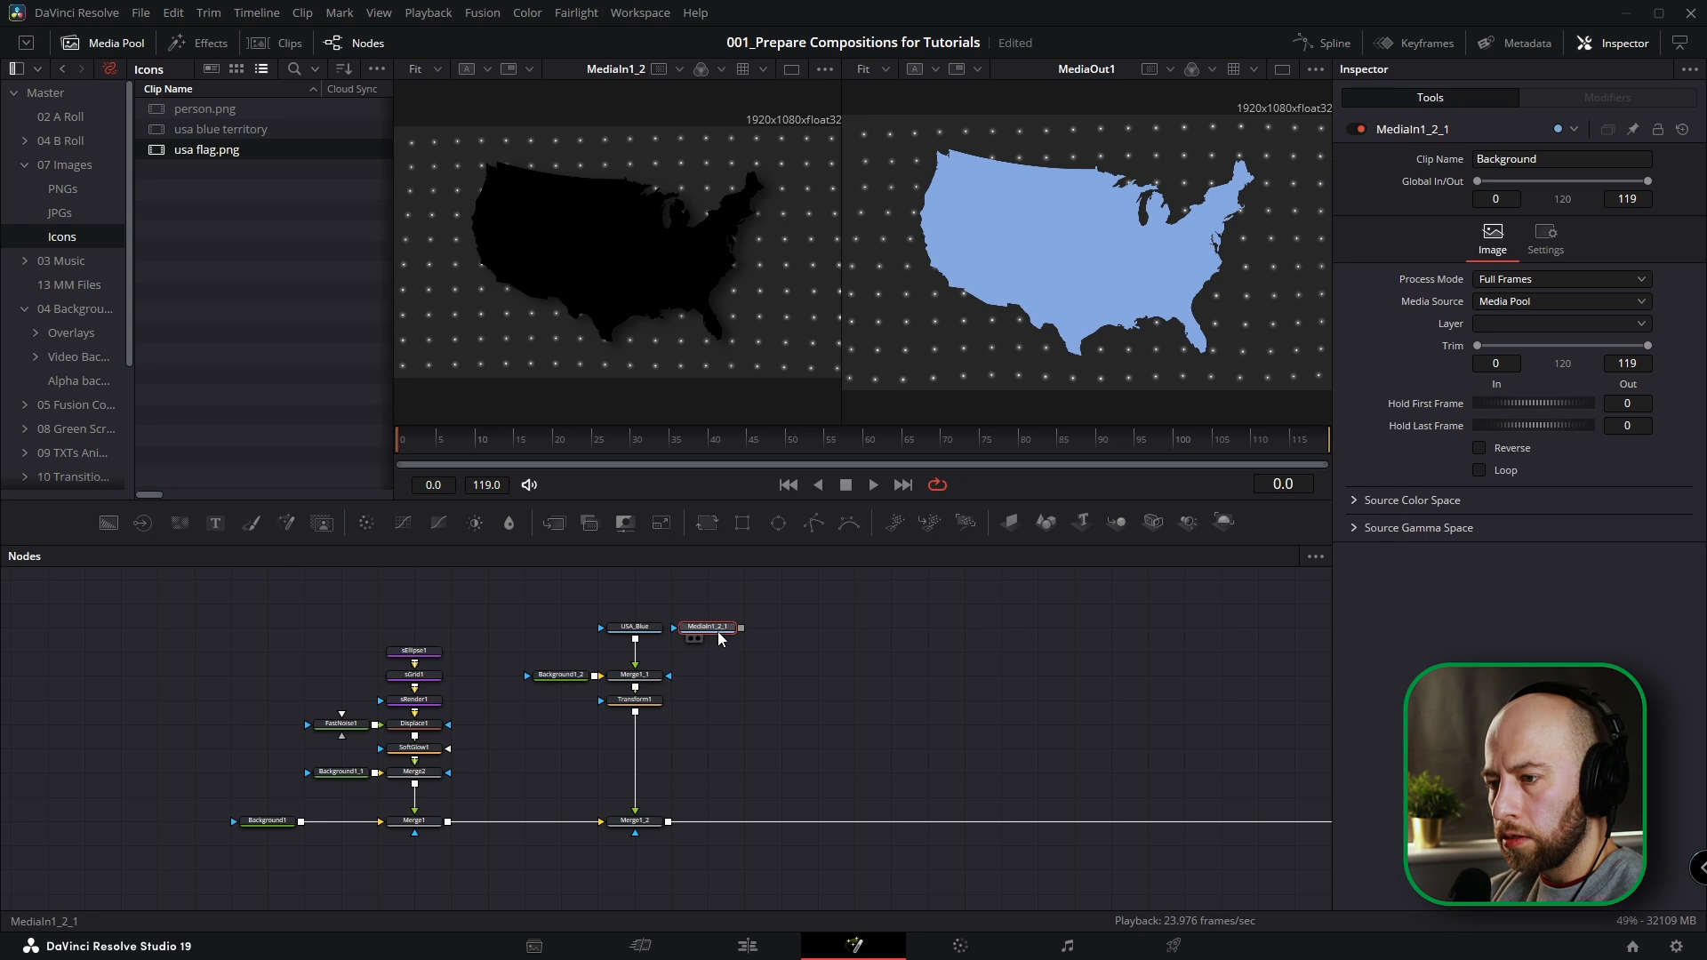
key("F2")
type("flag")
key("Return")
Merge the flag over Merge1_1 with the Atop operator and place Transform1 beneath the new merge.
left_click_drag(741, 629, 635, 687)
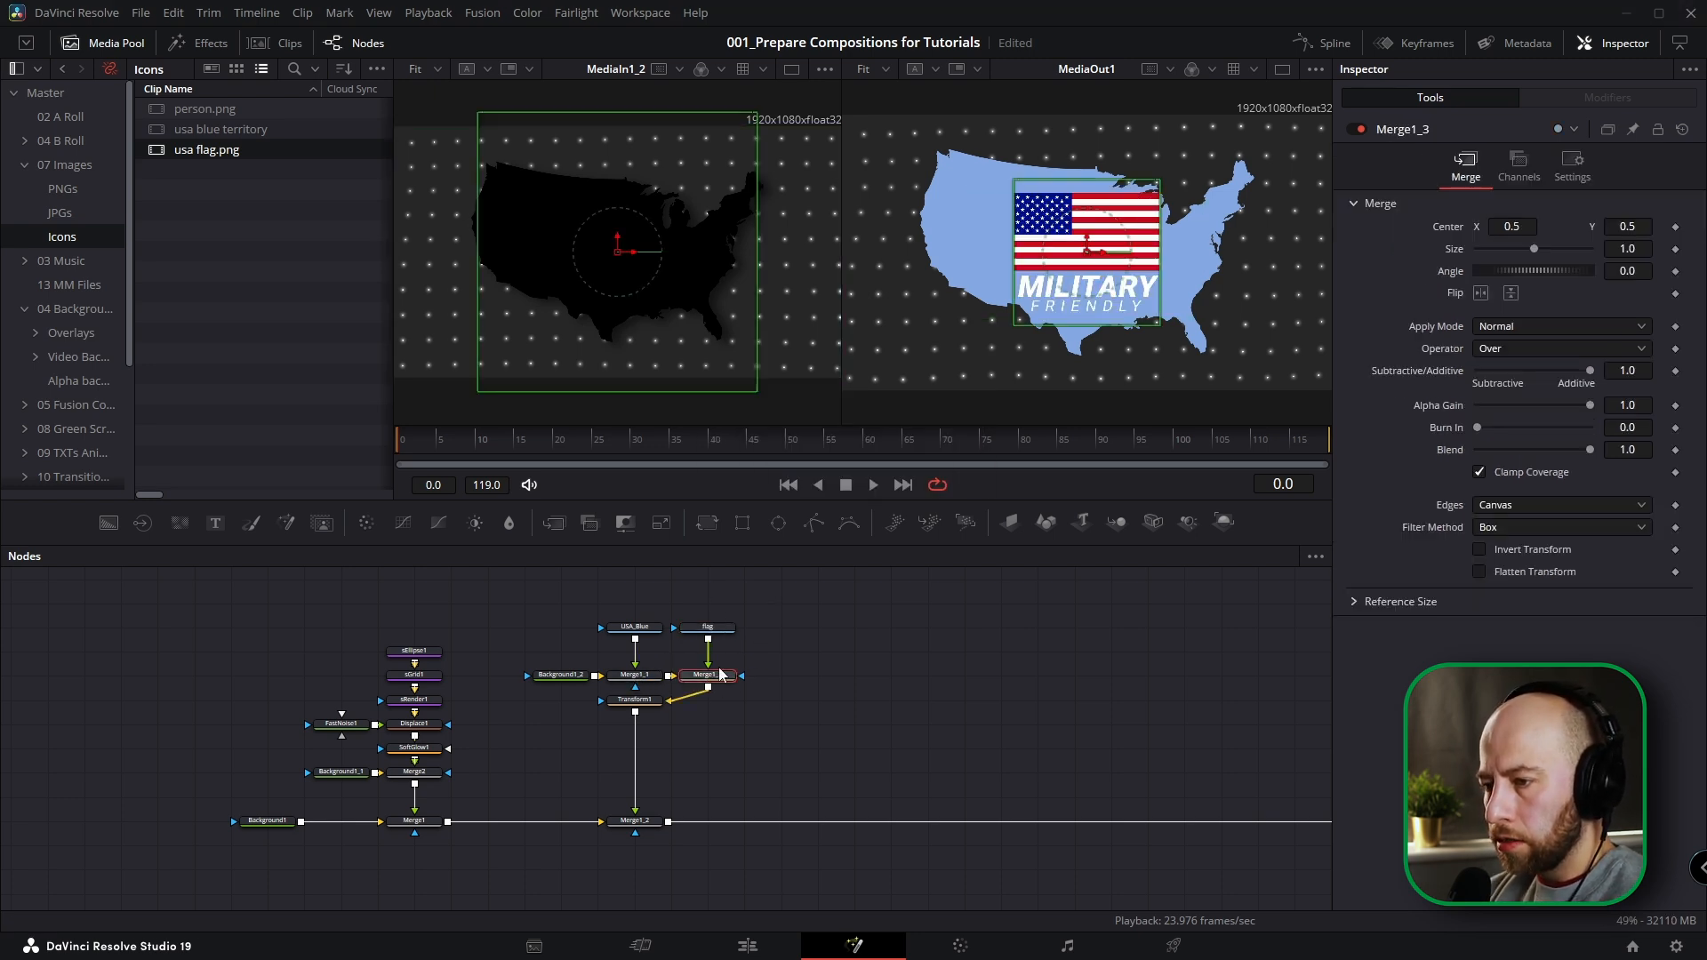
left_click(1522, 349)
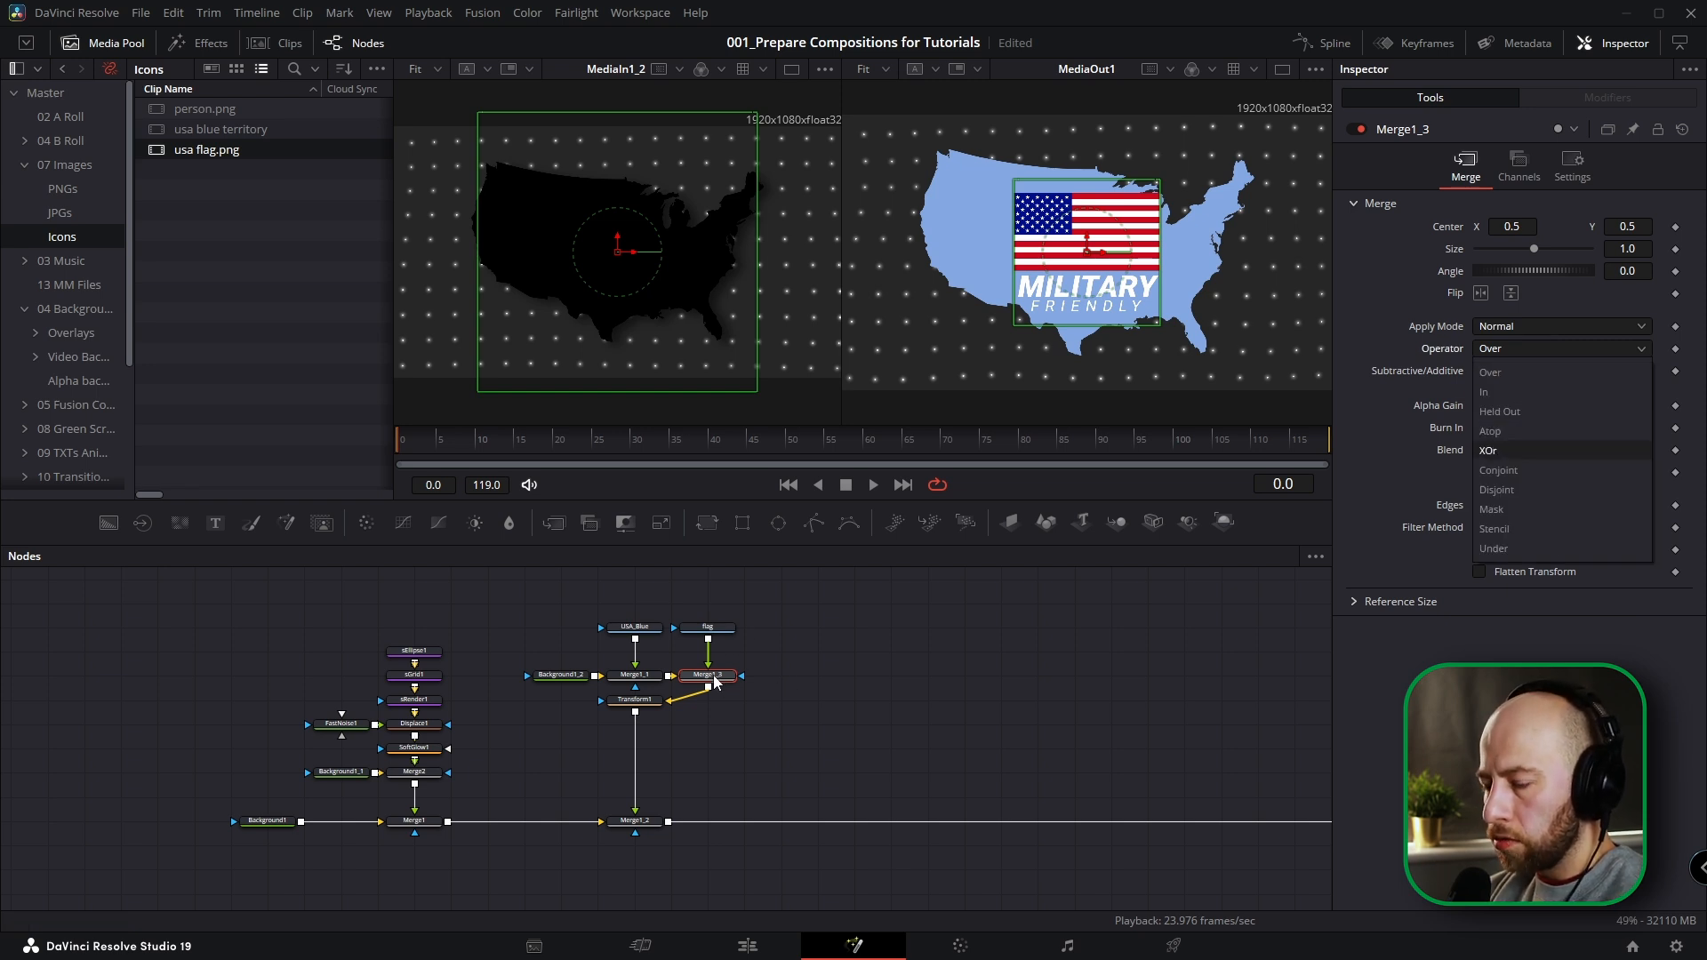
left_click(1493, 432)
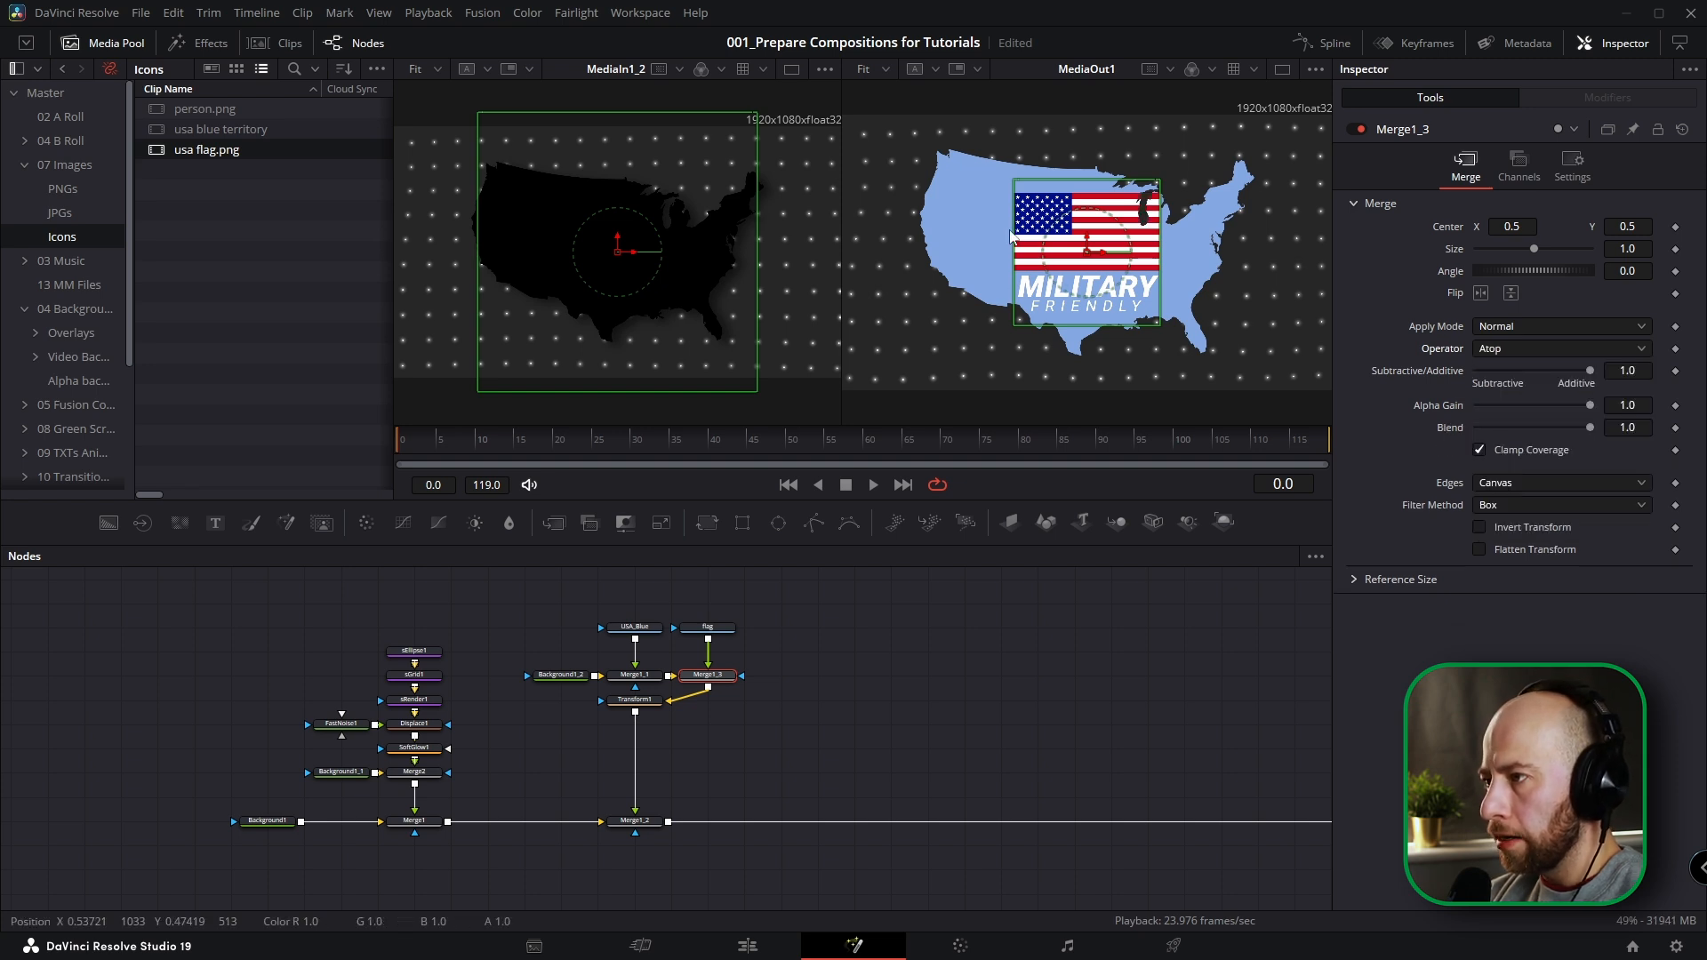
left_click_drag(635, 699, 708, 724)
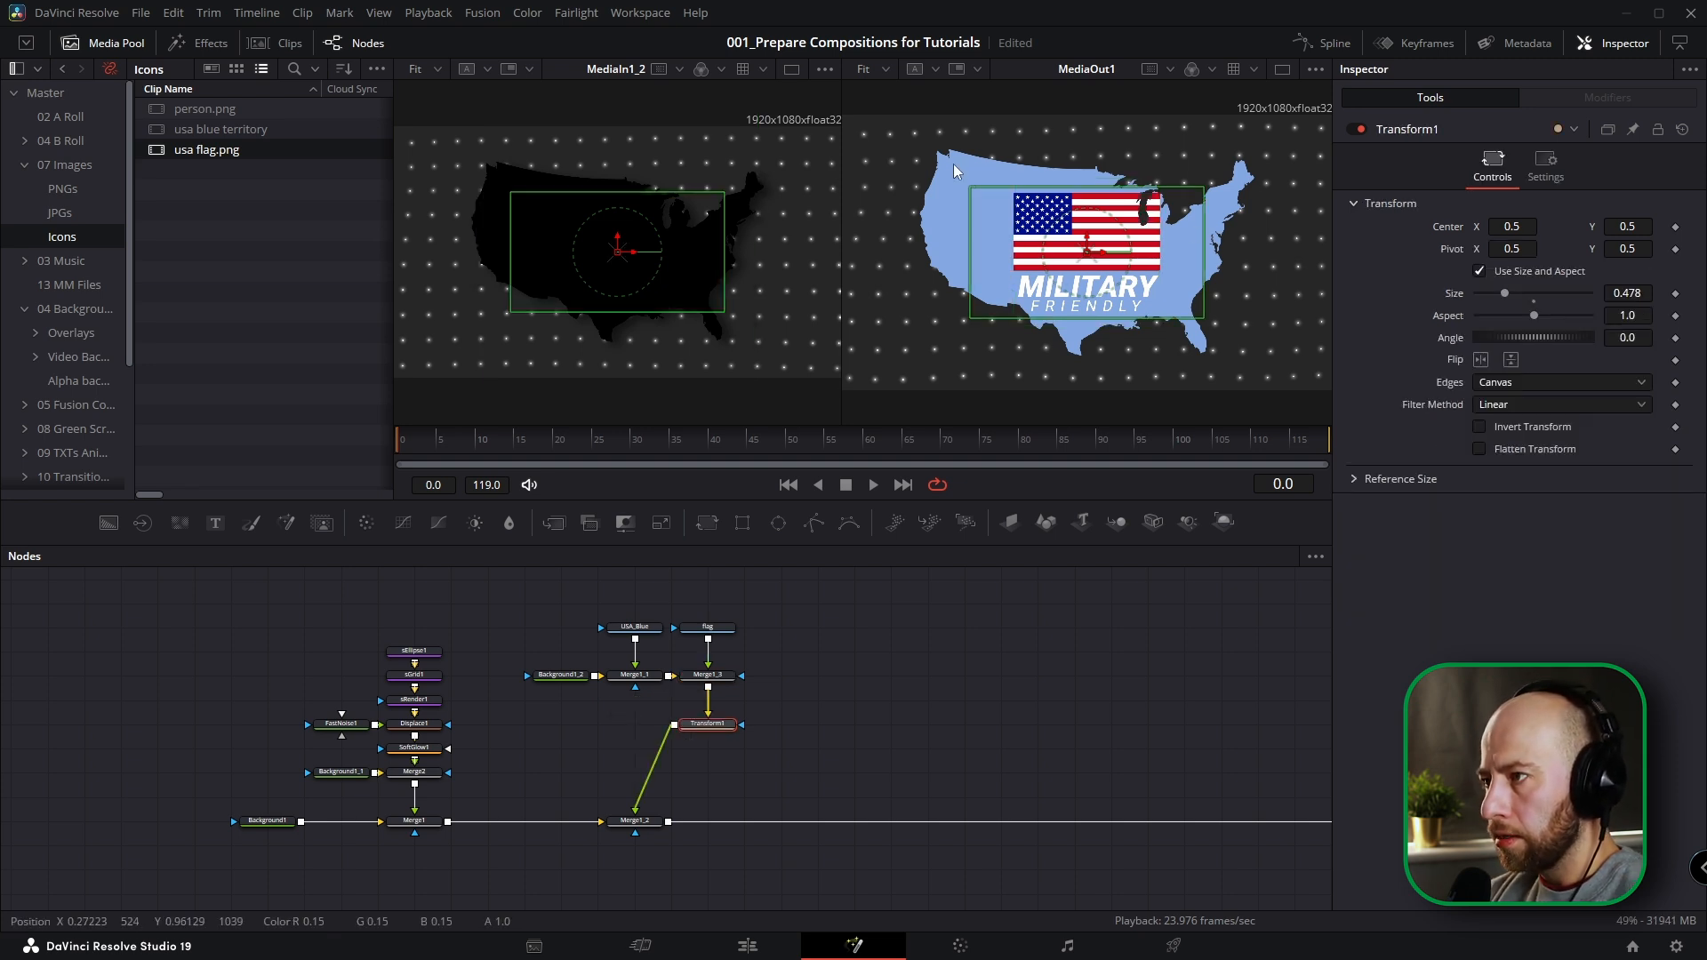
left_click(107, 42)
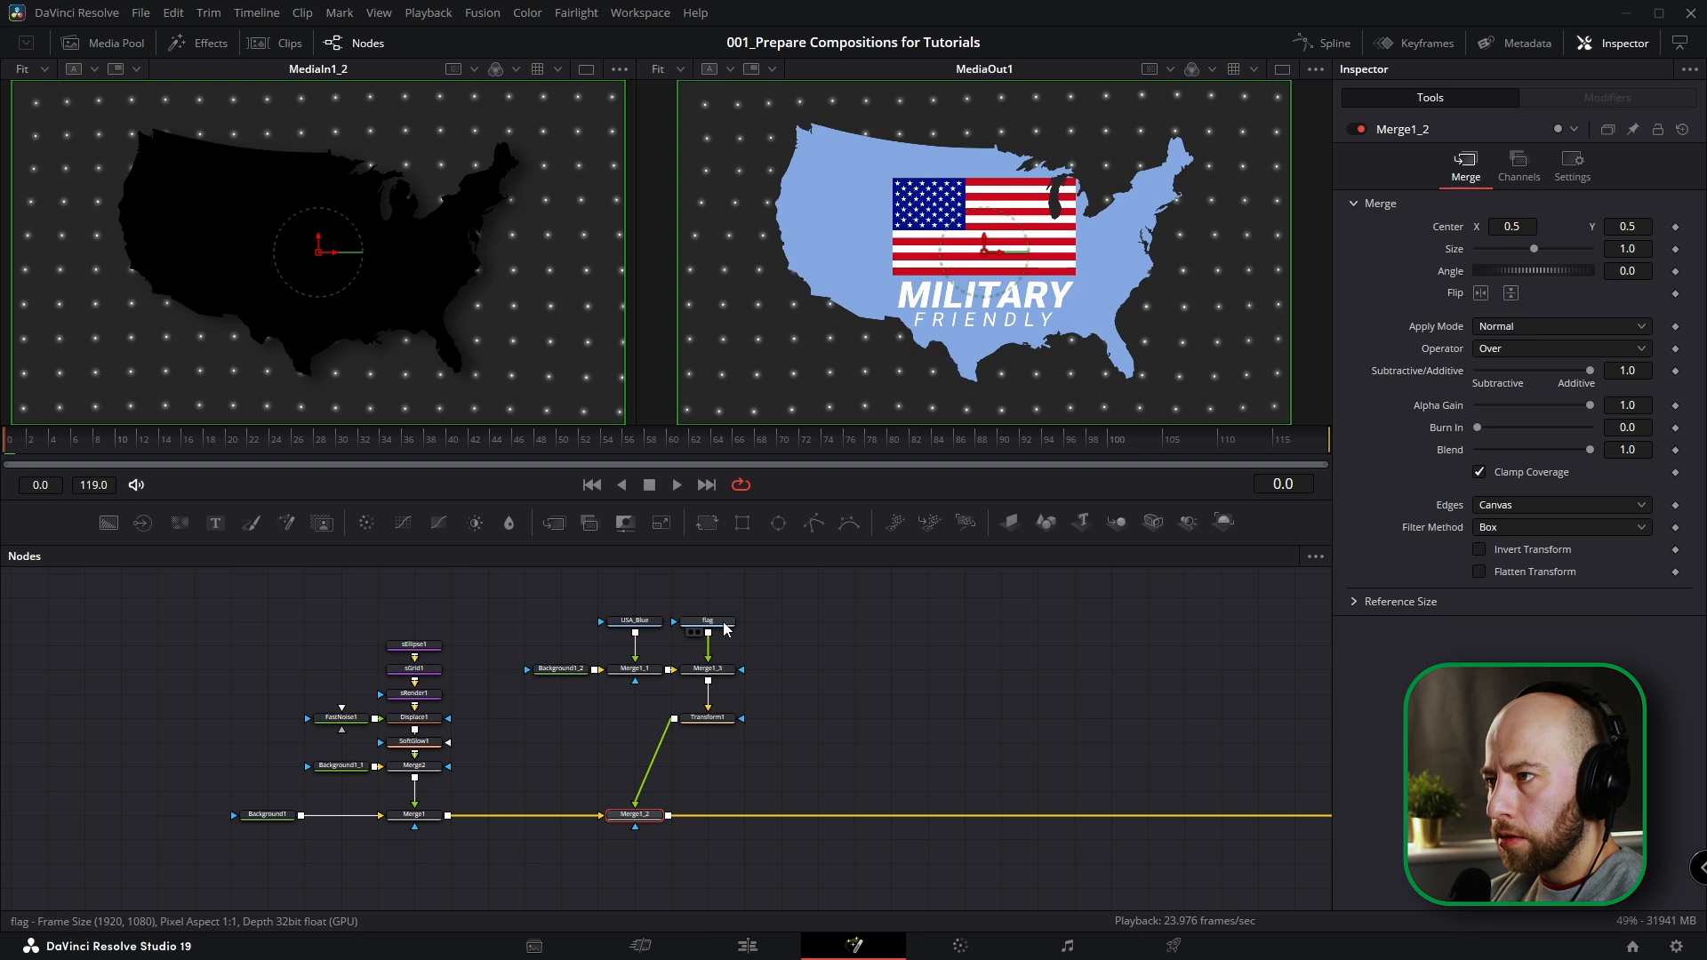
Insert a Transform node after the flag, then enlarge and reposition the flag so its stars and stripes fill the map.
left_click(708, 627)
left_click(712, 524)
left_click_drag(1534, 293, 1558, 294)
left_click_drag(994, 252, 985, 313)
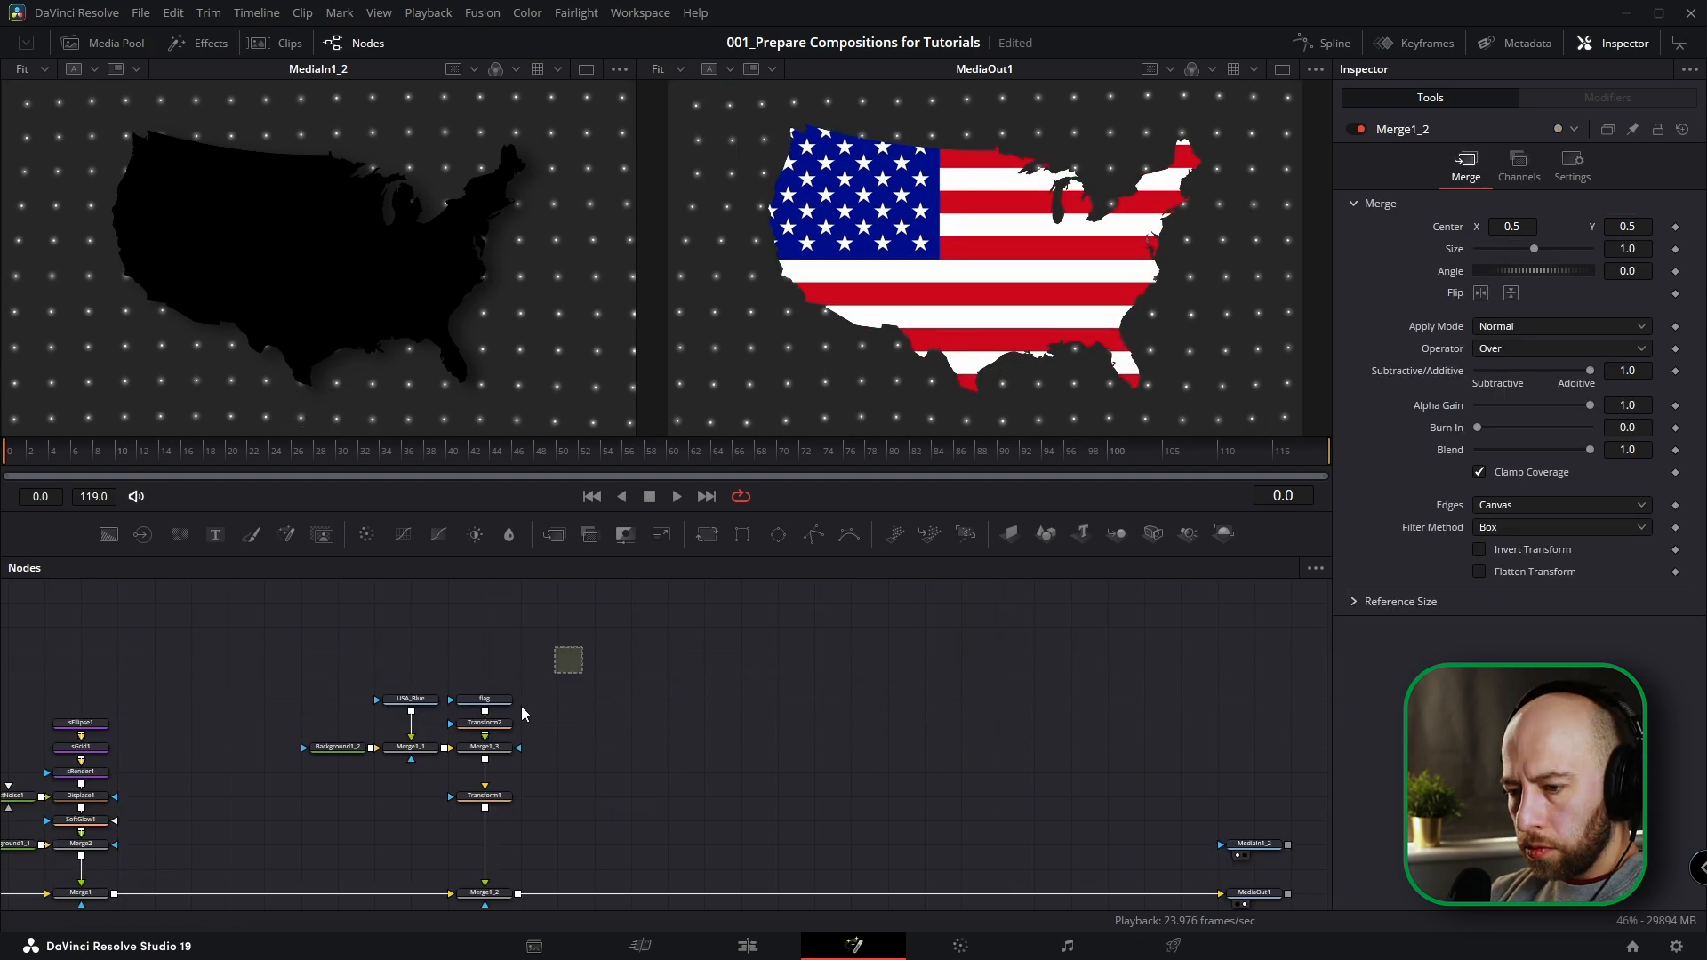
Move the map branch away from the main line and connect a new Background node as the background of Merge1_2.
left_click_drag(579, 689, 299, 907)
left_click_drag(484, 784, 521, 639, "shift")
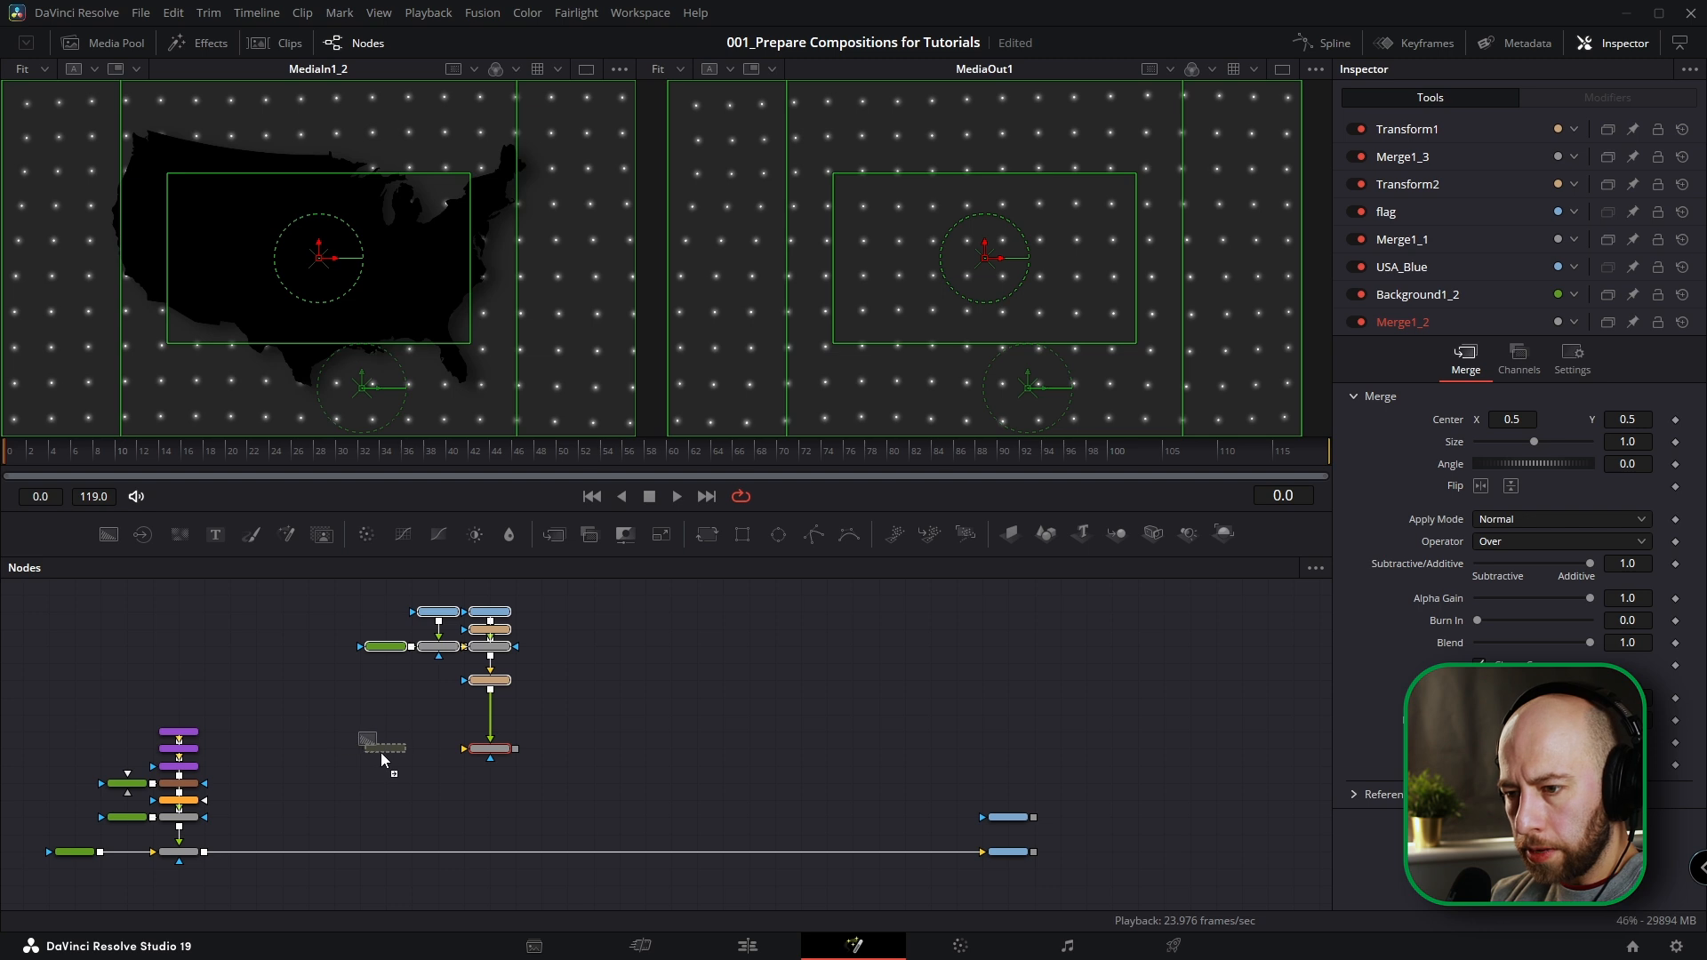
left_click_drag(380, 752, 382, 752)
left_click_drag(479, 752, 481, 751)
left_click(439, 724)
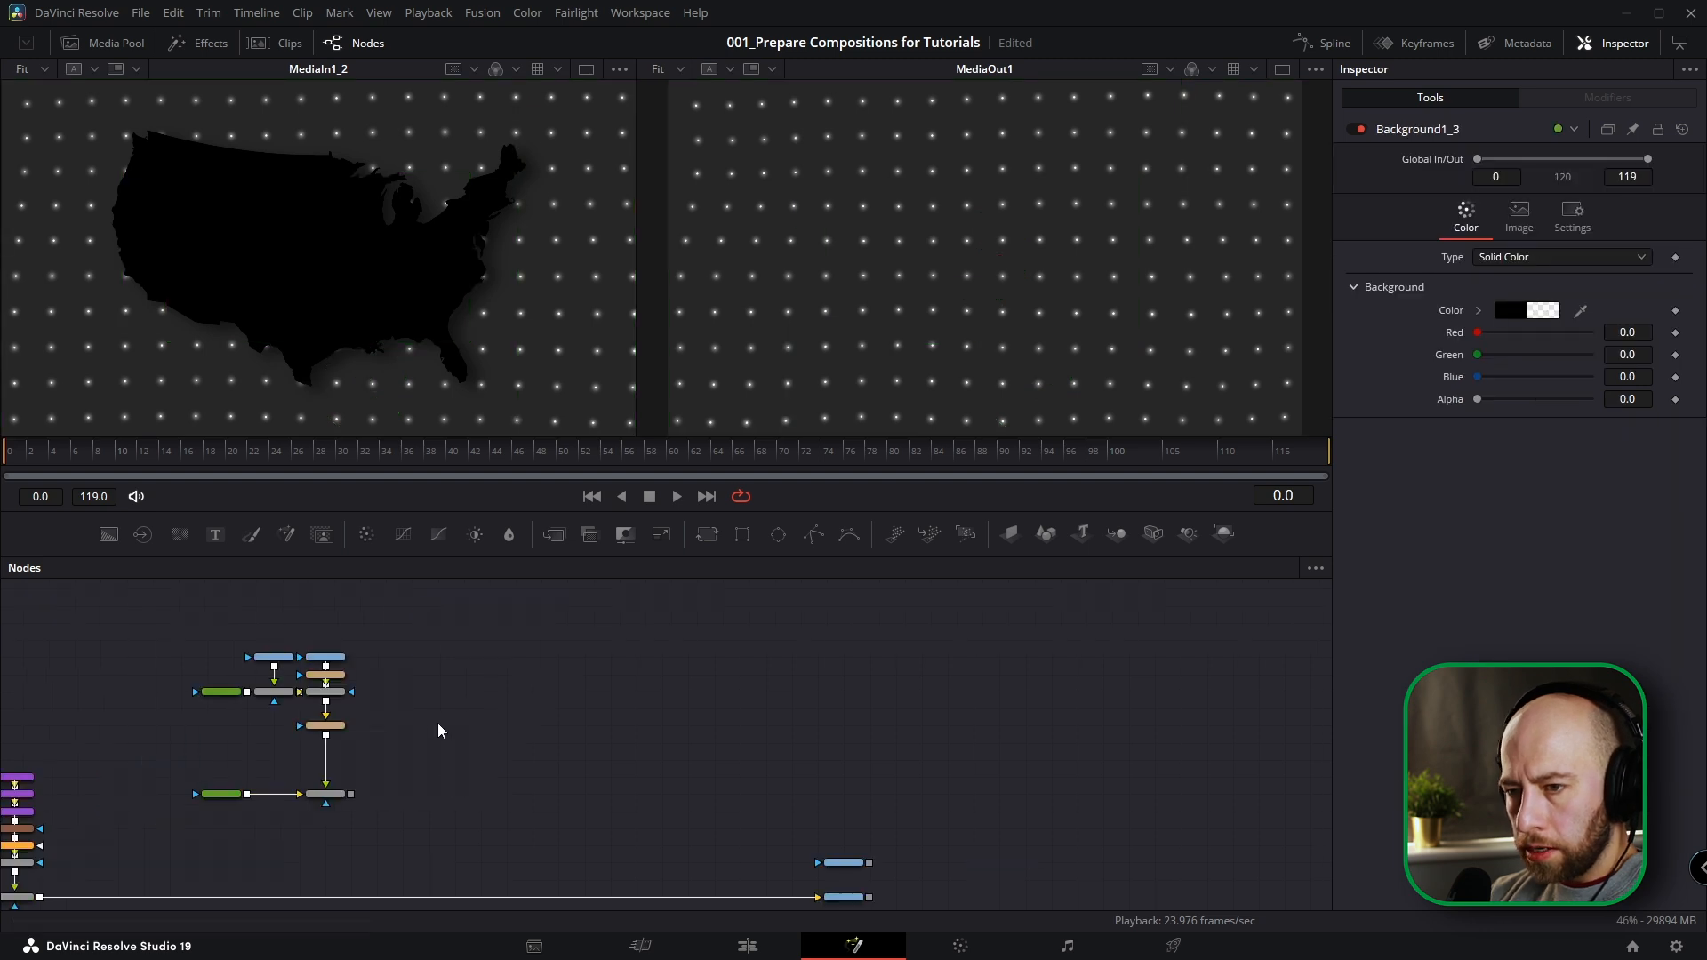
Merge two new Background nodes together, merge them over the map branch, and merge that result over the dotted-grid line.
left_click_drag(107, 536, 429, 728)
left_click_drag(109, 534, 506, 676)
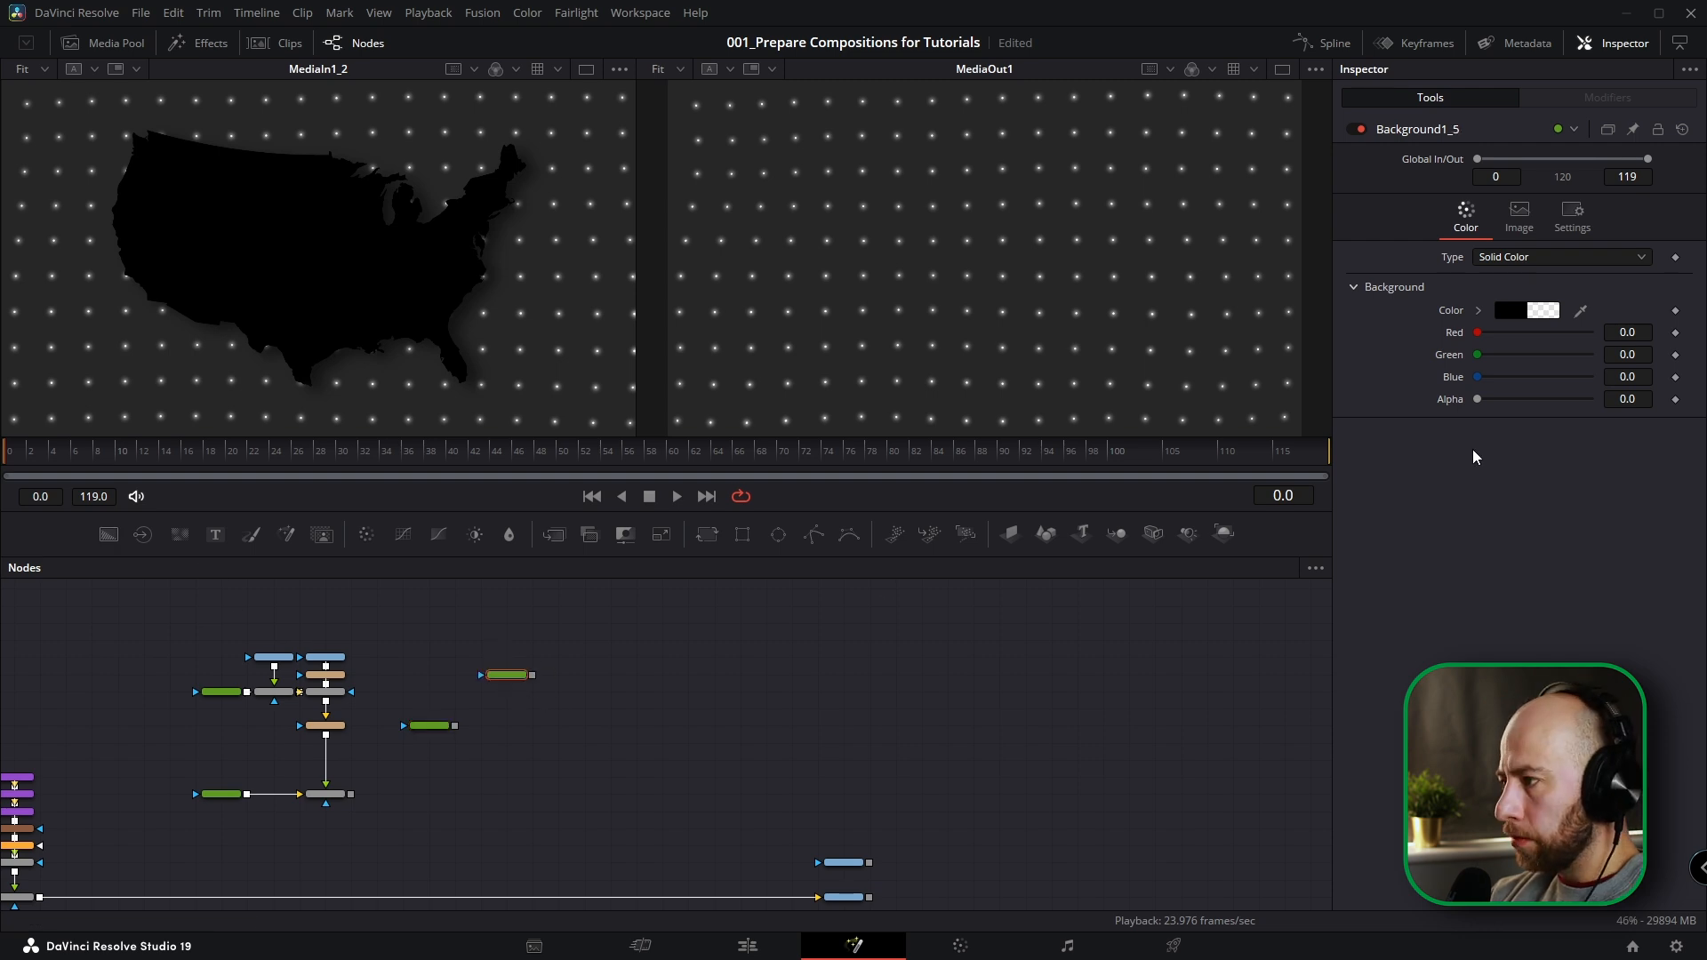
left_click(1480, 311)
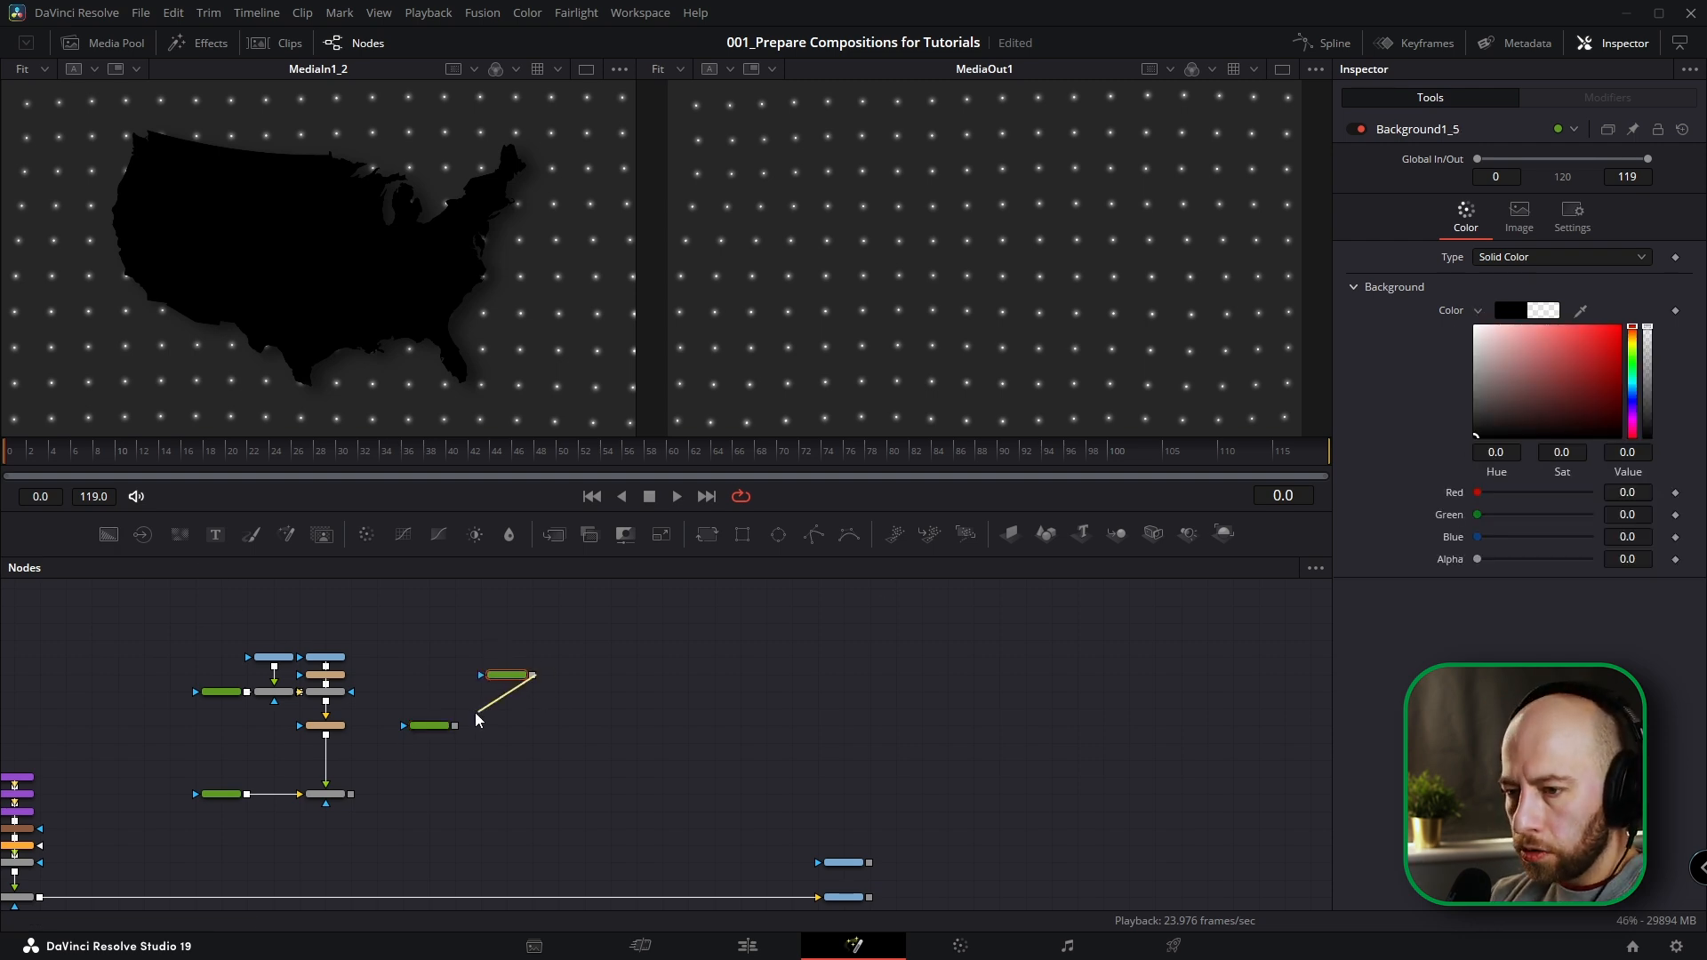
left_click_drag(474, 712, 350, 793)
left_click_drag(532, 794, 39, 900)
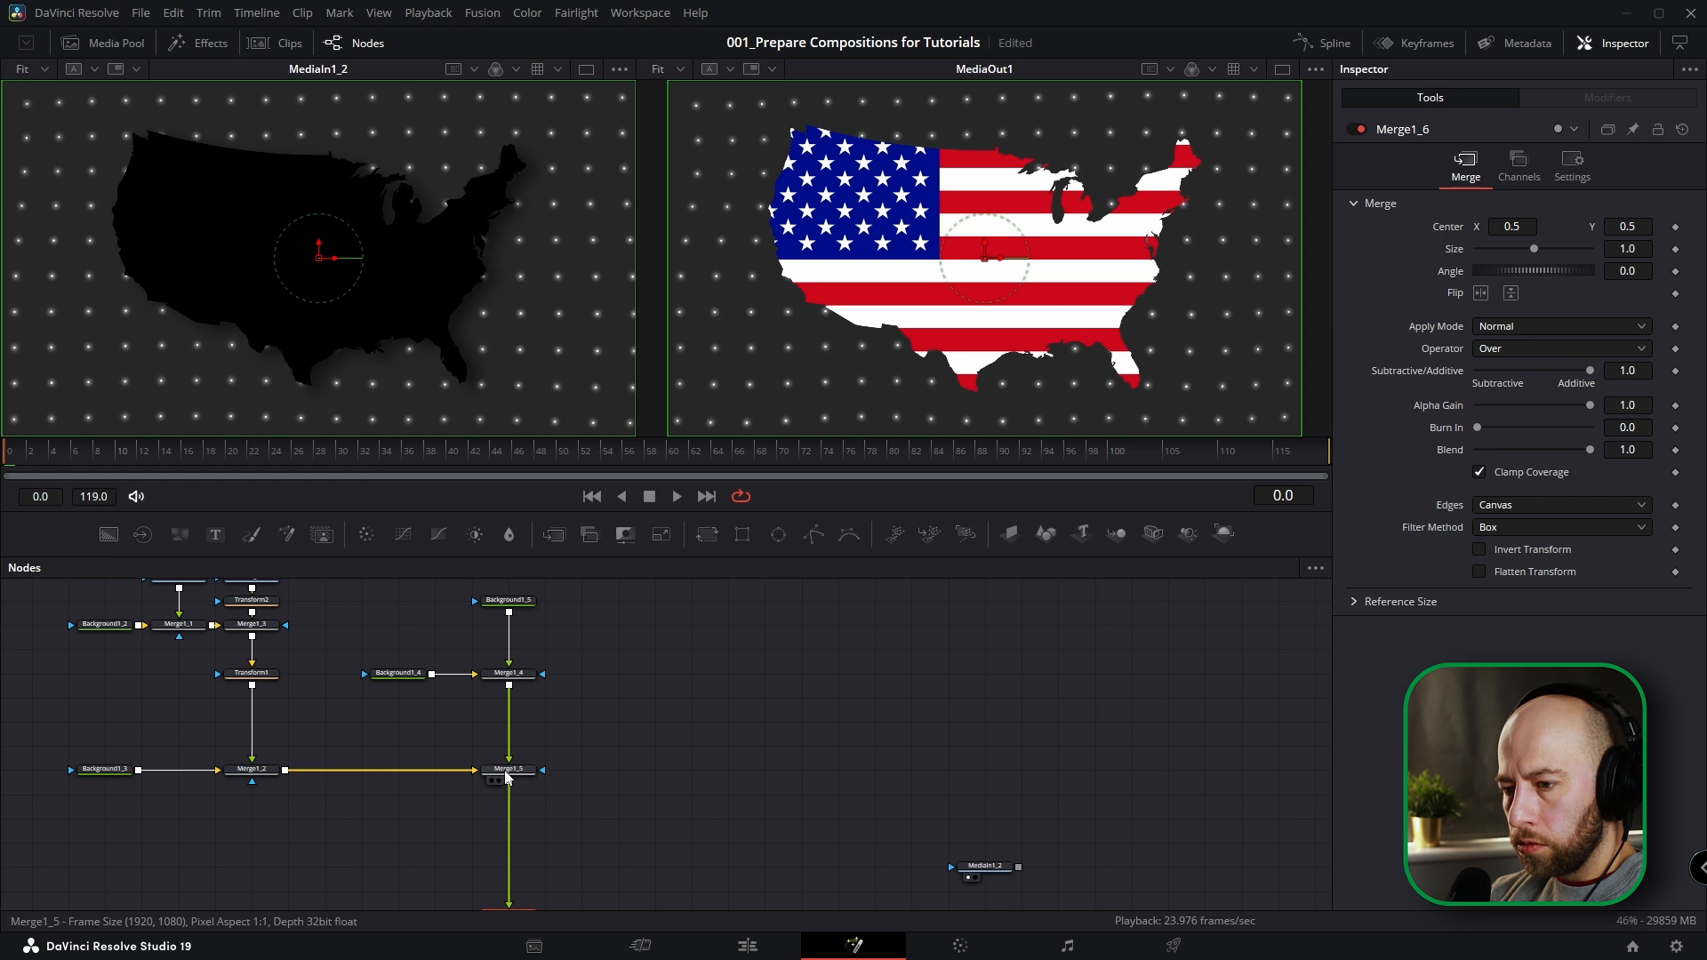
Set the operator of Merge1_5 to Atop.
left_click(507, 770)
scroll(507, 770, "up", 3)
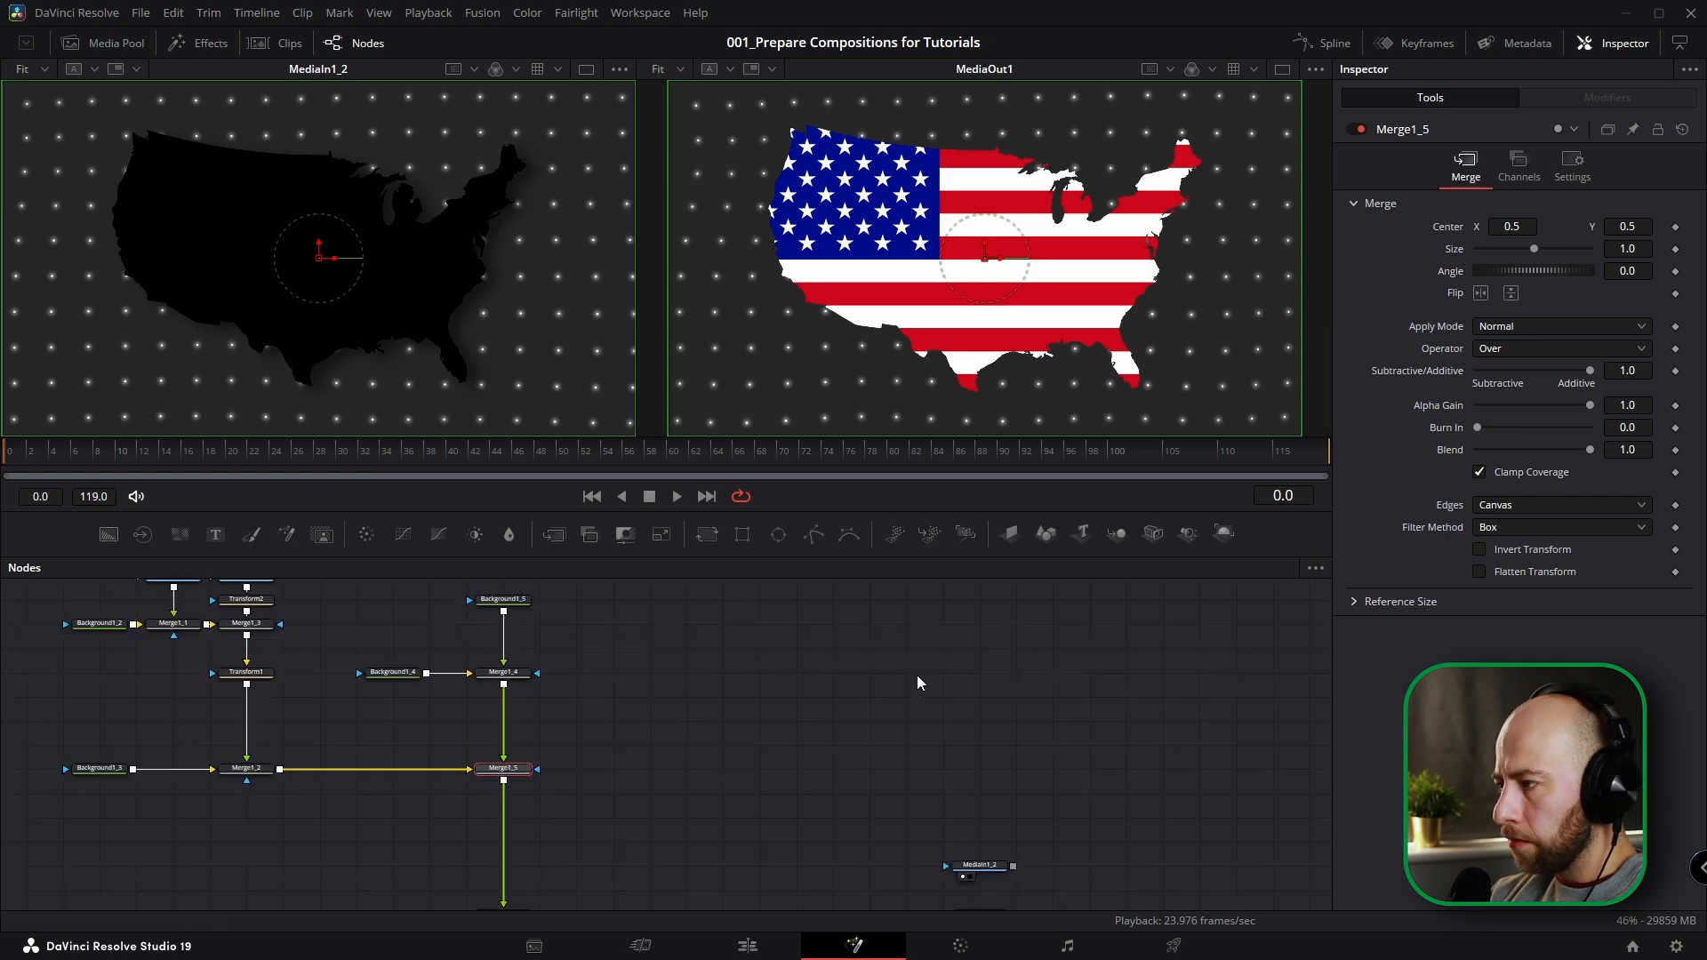
left_click(1506, 349)
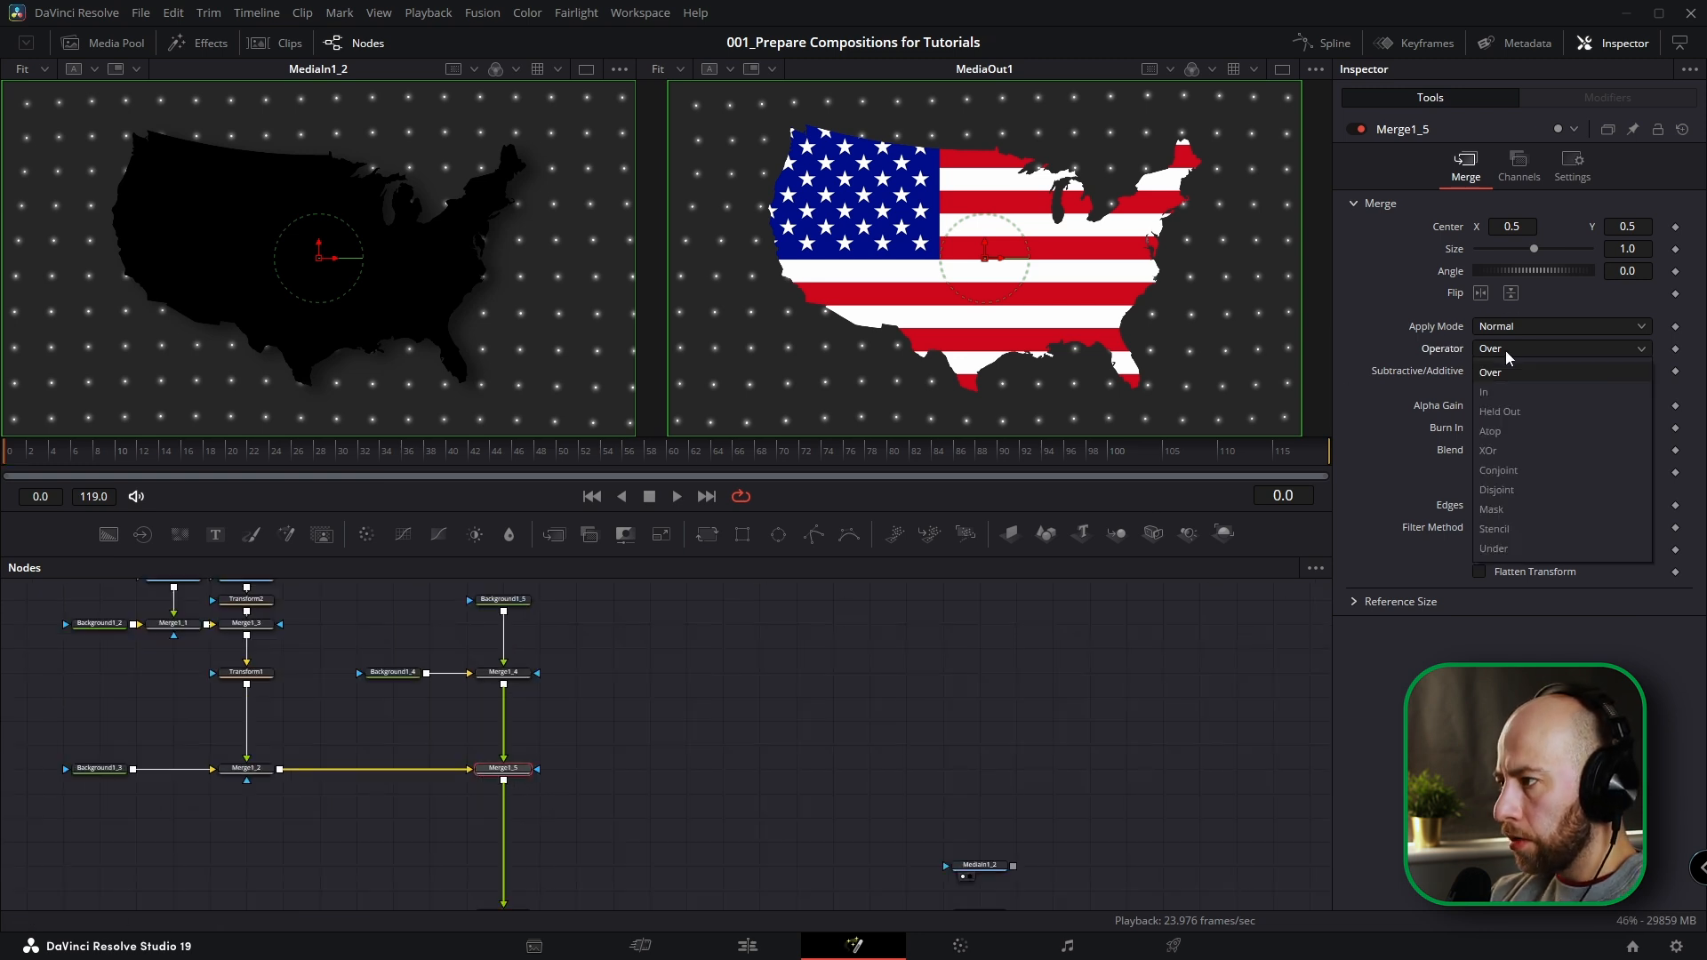
left_click(1490, 432)
Set the alpha of Background1_5 to 1.0 and rename the node BG_Black.
left_click(600, 630)
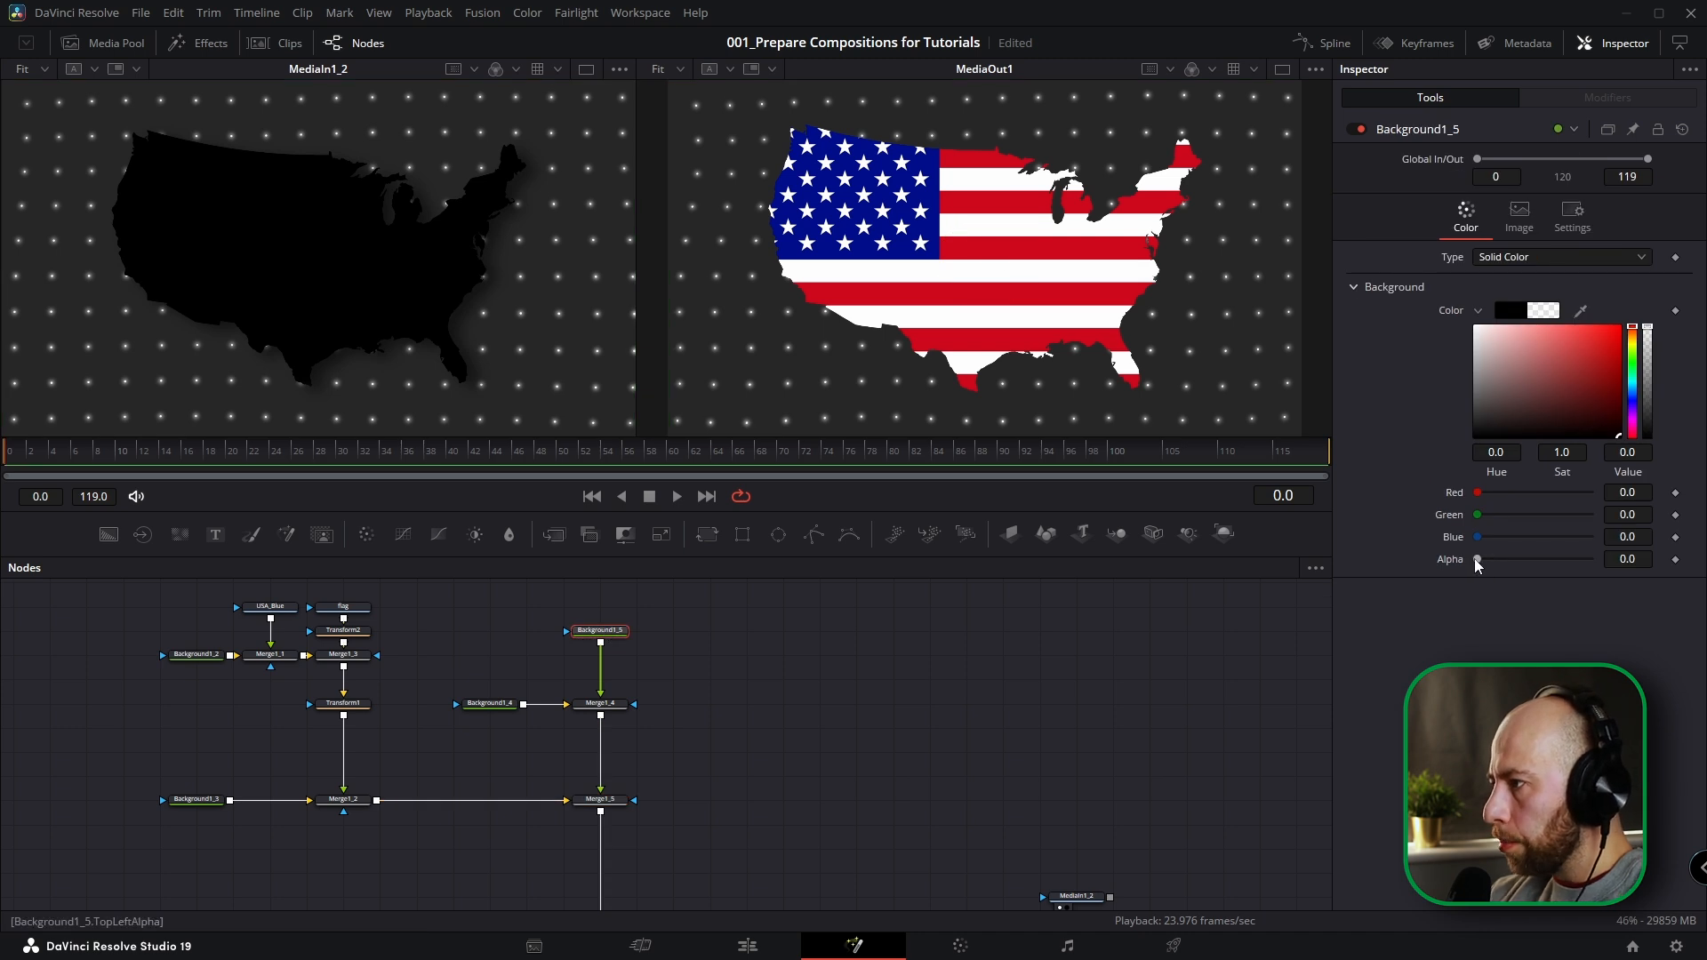
left_click_drag(1474, 558, 1638, 567)
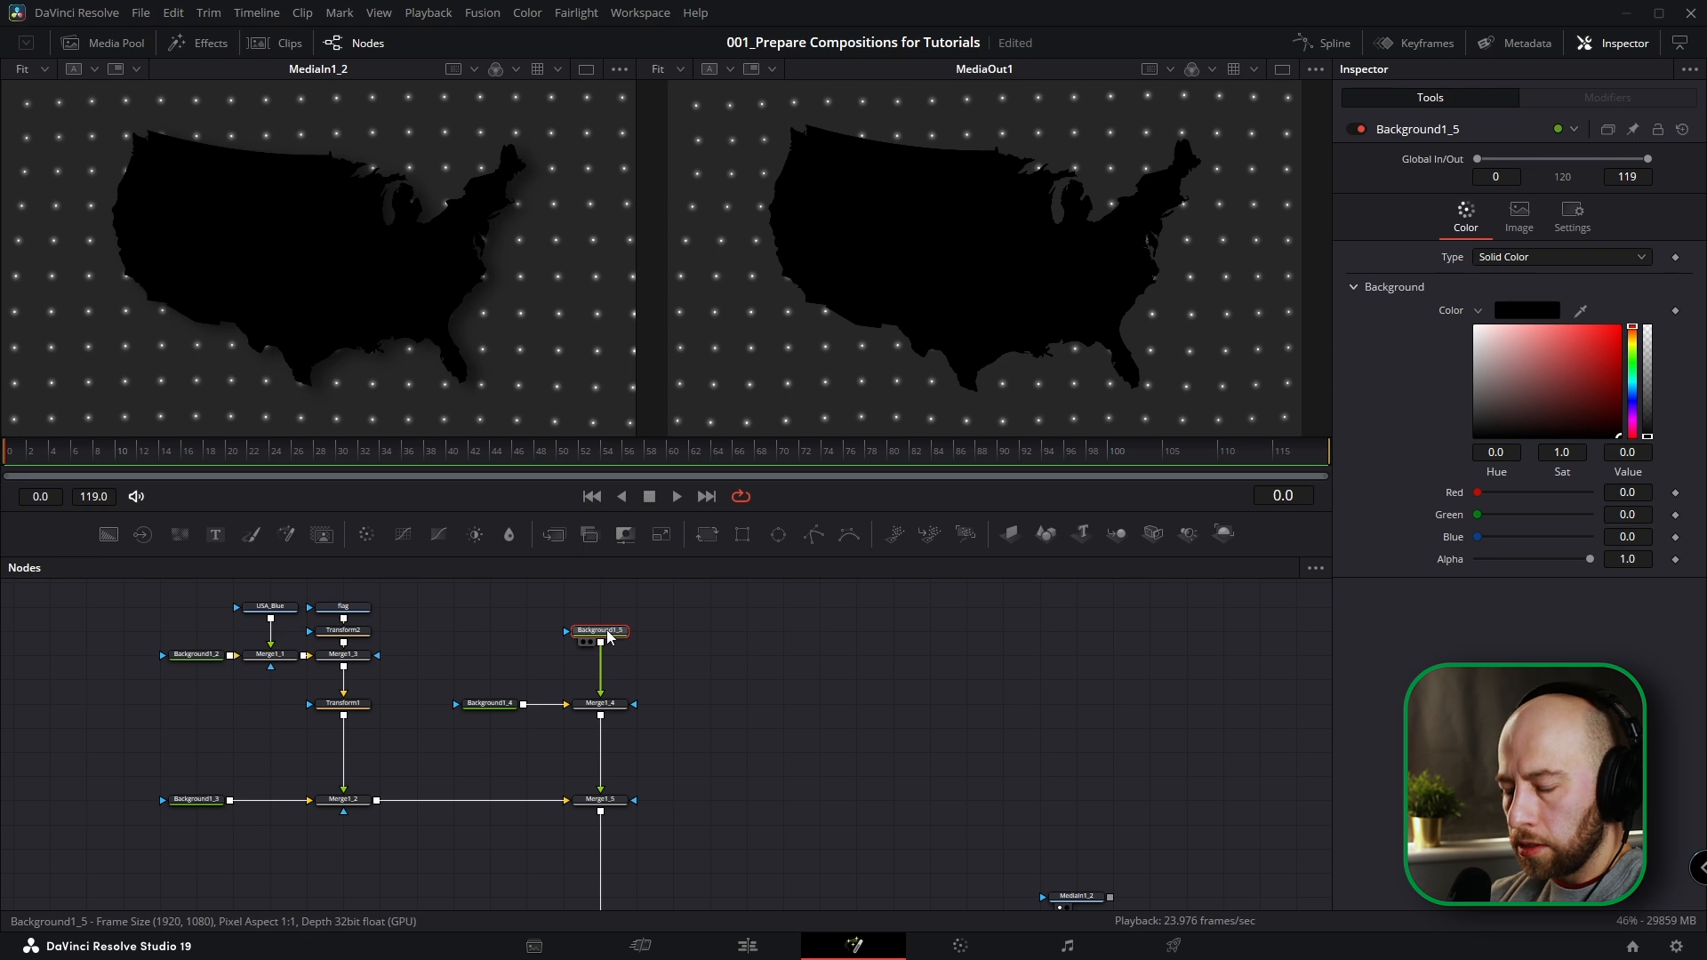
key("F2")
type("BG_Black")
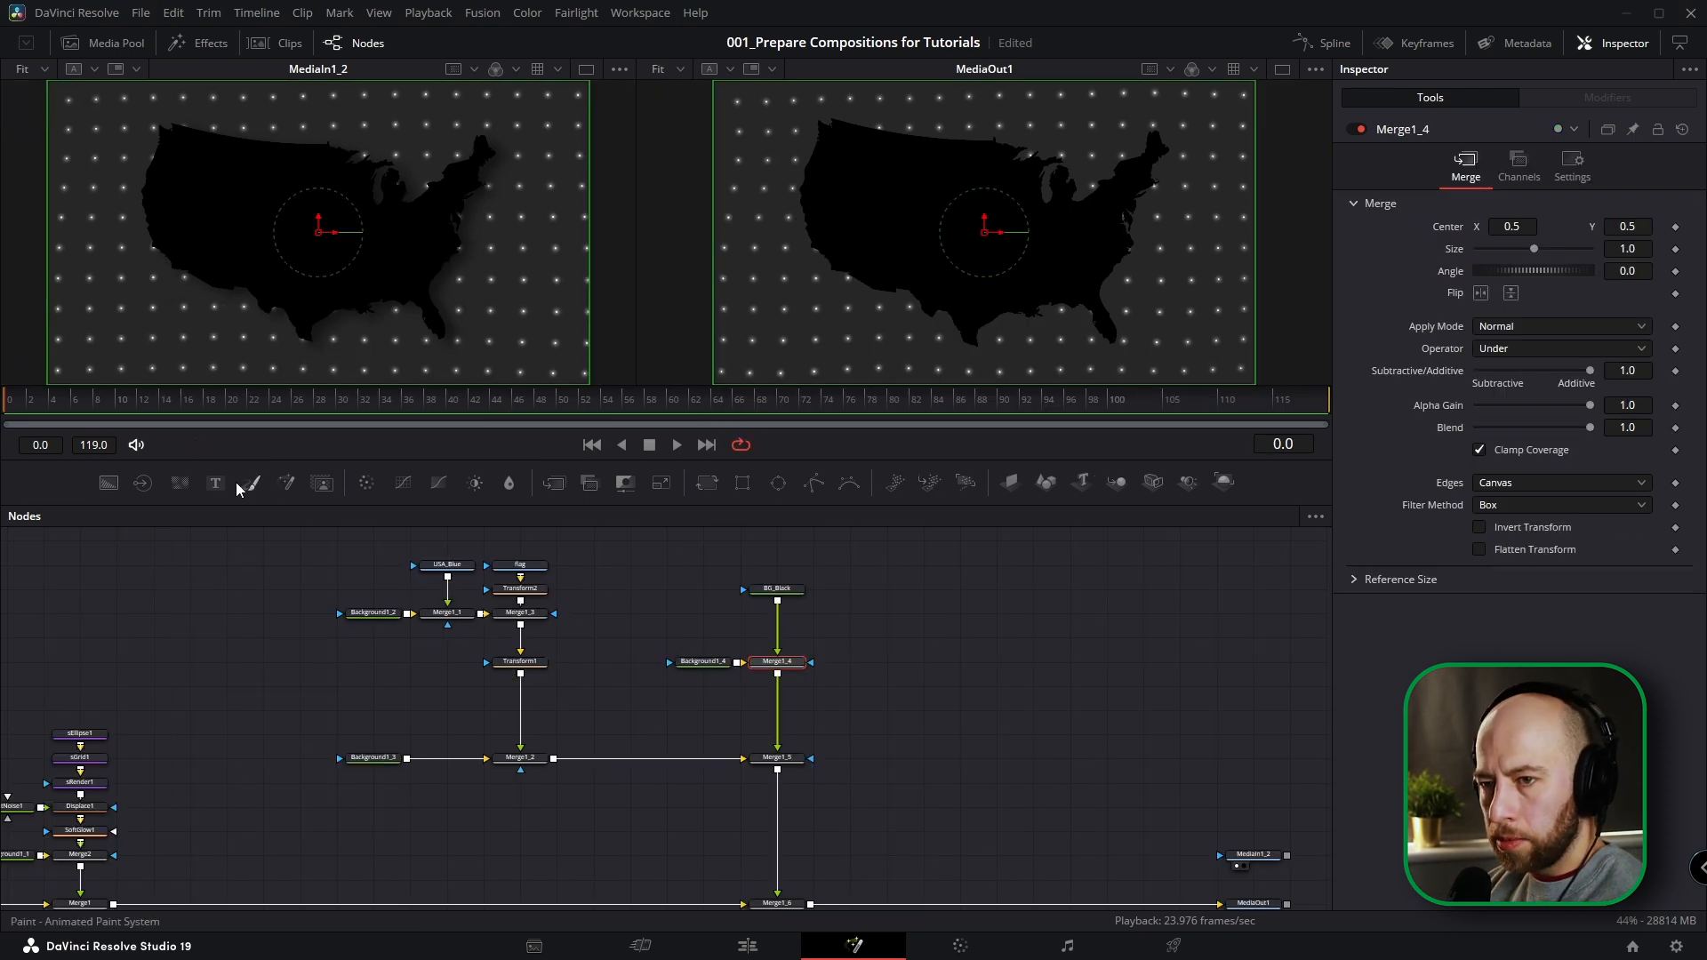
Add a Text node beside BG_Black and rename it QuestionMark.
left_click_drag(215, 483, 886, 590)
key("F2")
type("Question Mark")
key("Return")
Merge QuestionMark over Merge1_4 and set its text to "?" with a size of about 0.3504.
left_click_drag(921, 589, 782, 680)
left_click(1465, 307)
type("?")
left_click_drag(1496, 481, 1556, 486)
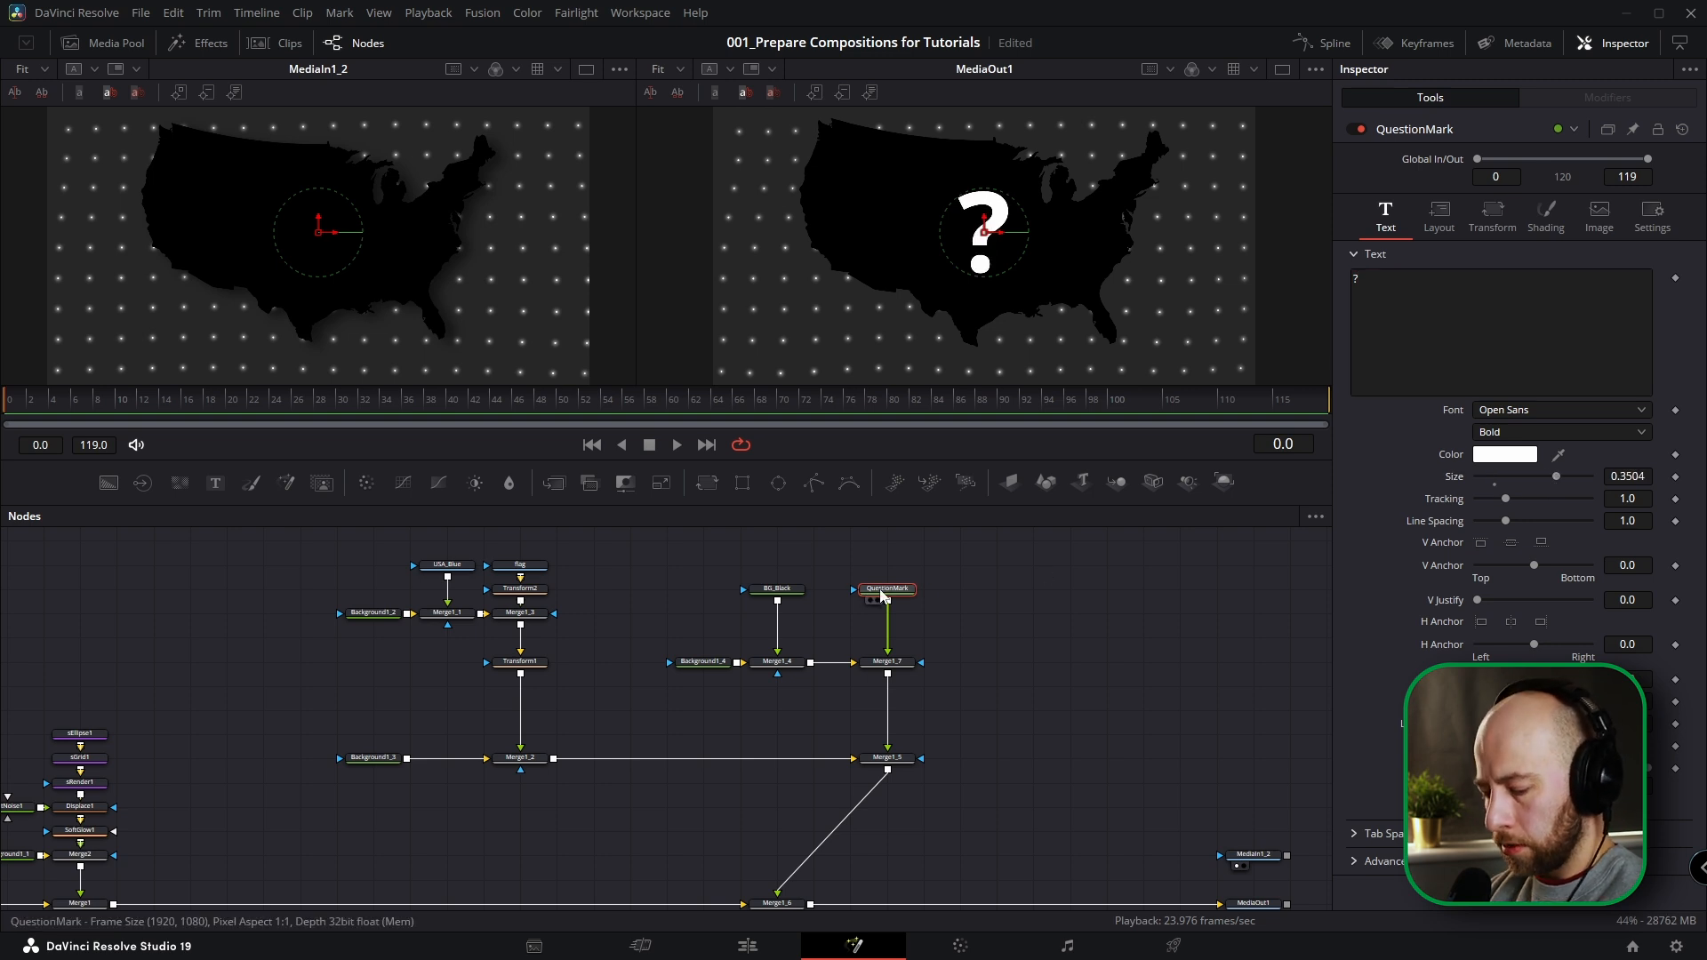
Insert a Glow node after QuestionMark and tidy the layout of the map and question mark branches.
key("shift+space")
type("glow")
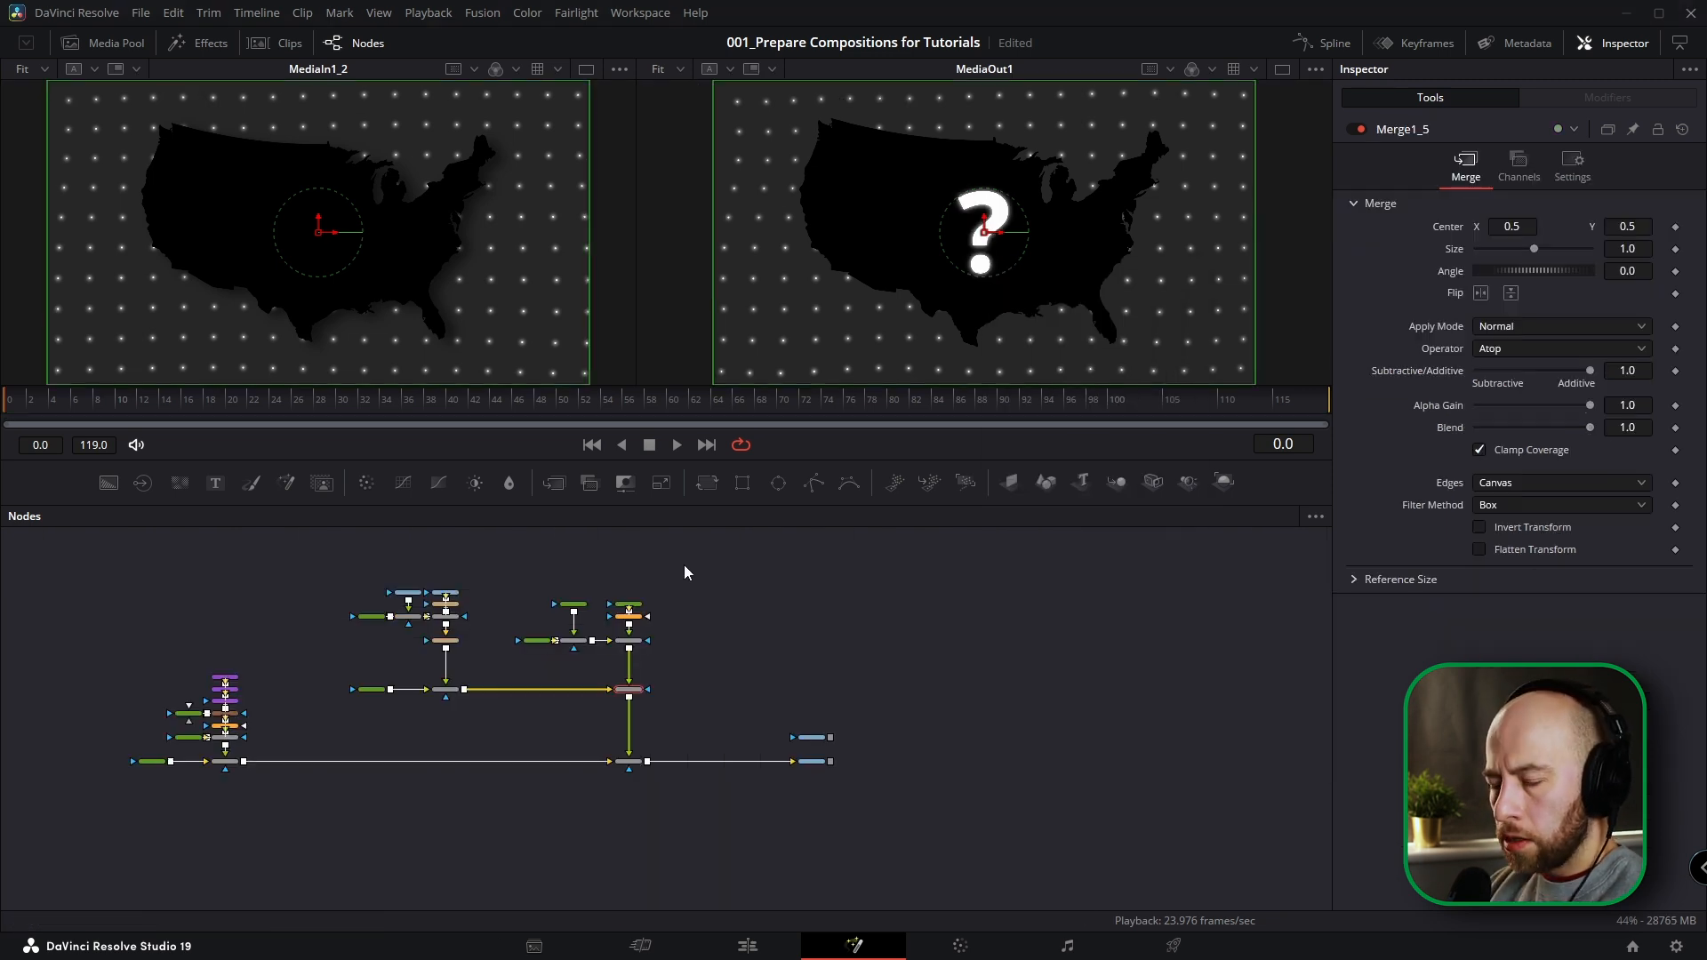
left_click_drag(673, 591, 524, 662)
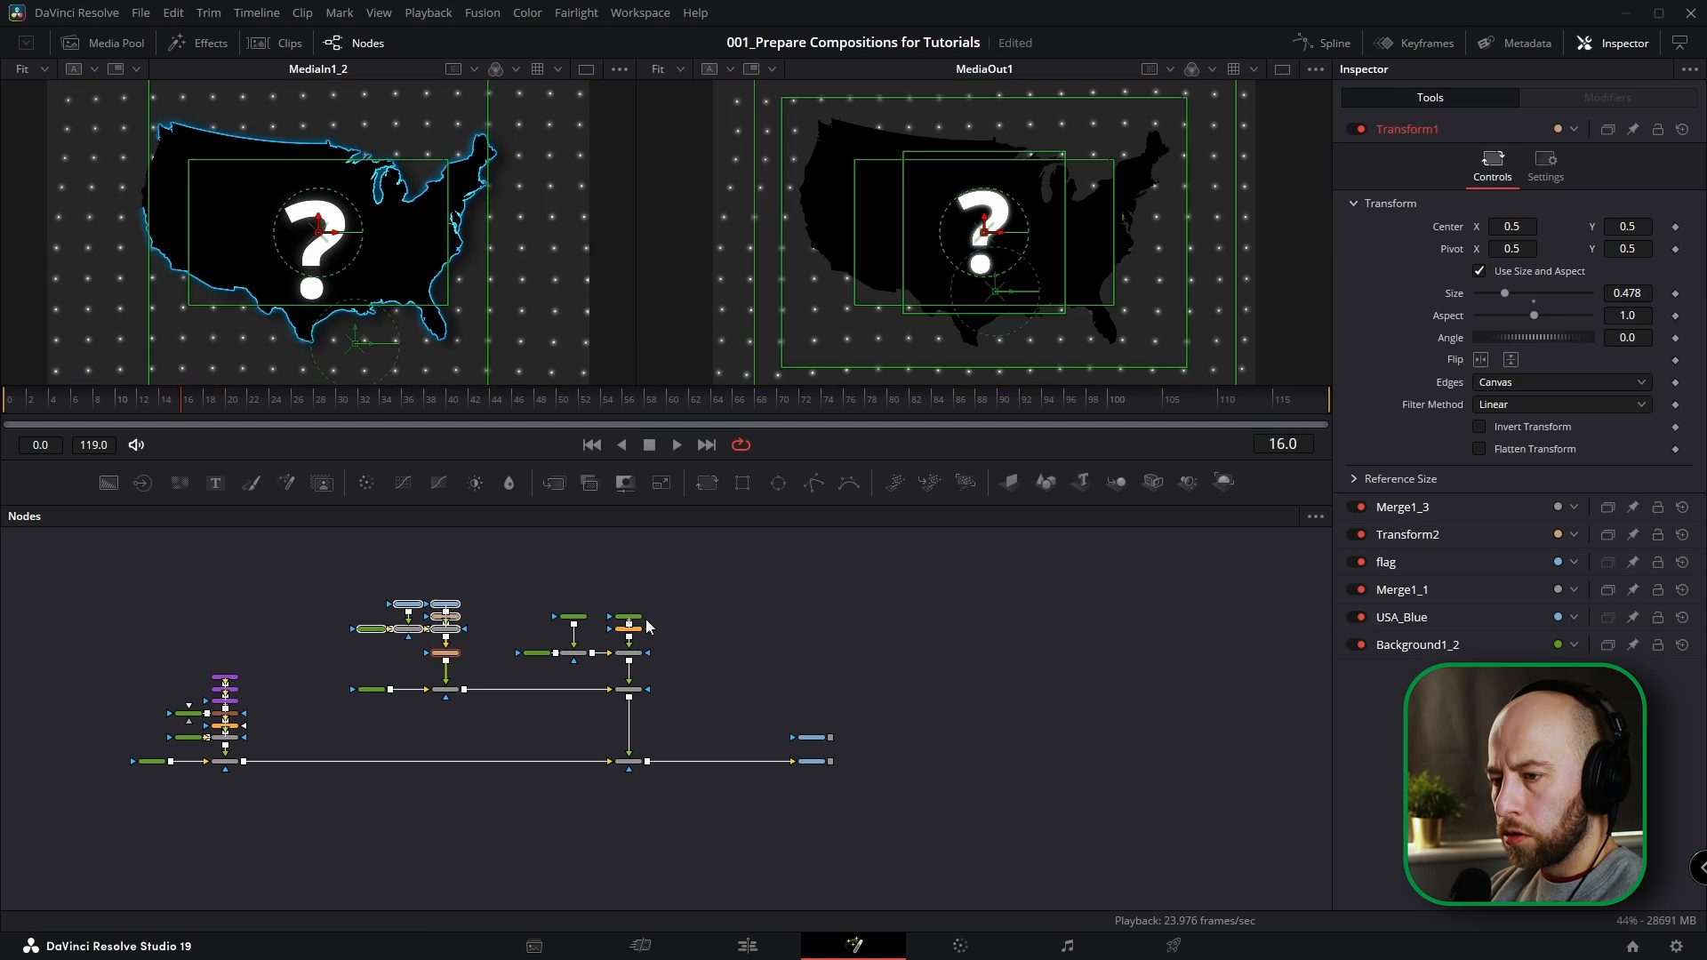
scroll(690, 654, "up", 3)
left_click_drag(690, 654, 675, 630)
Add an unconnected Erode/Dilate node and a Background node beside Merge1_7.
left_click(687, 654)
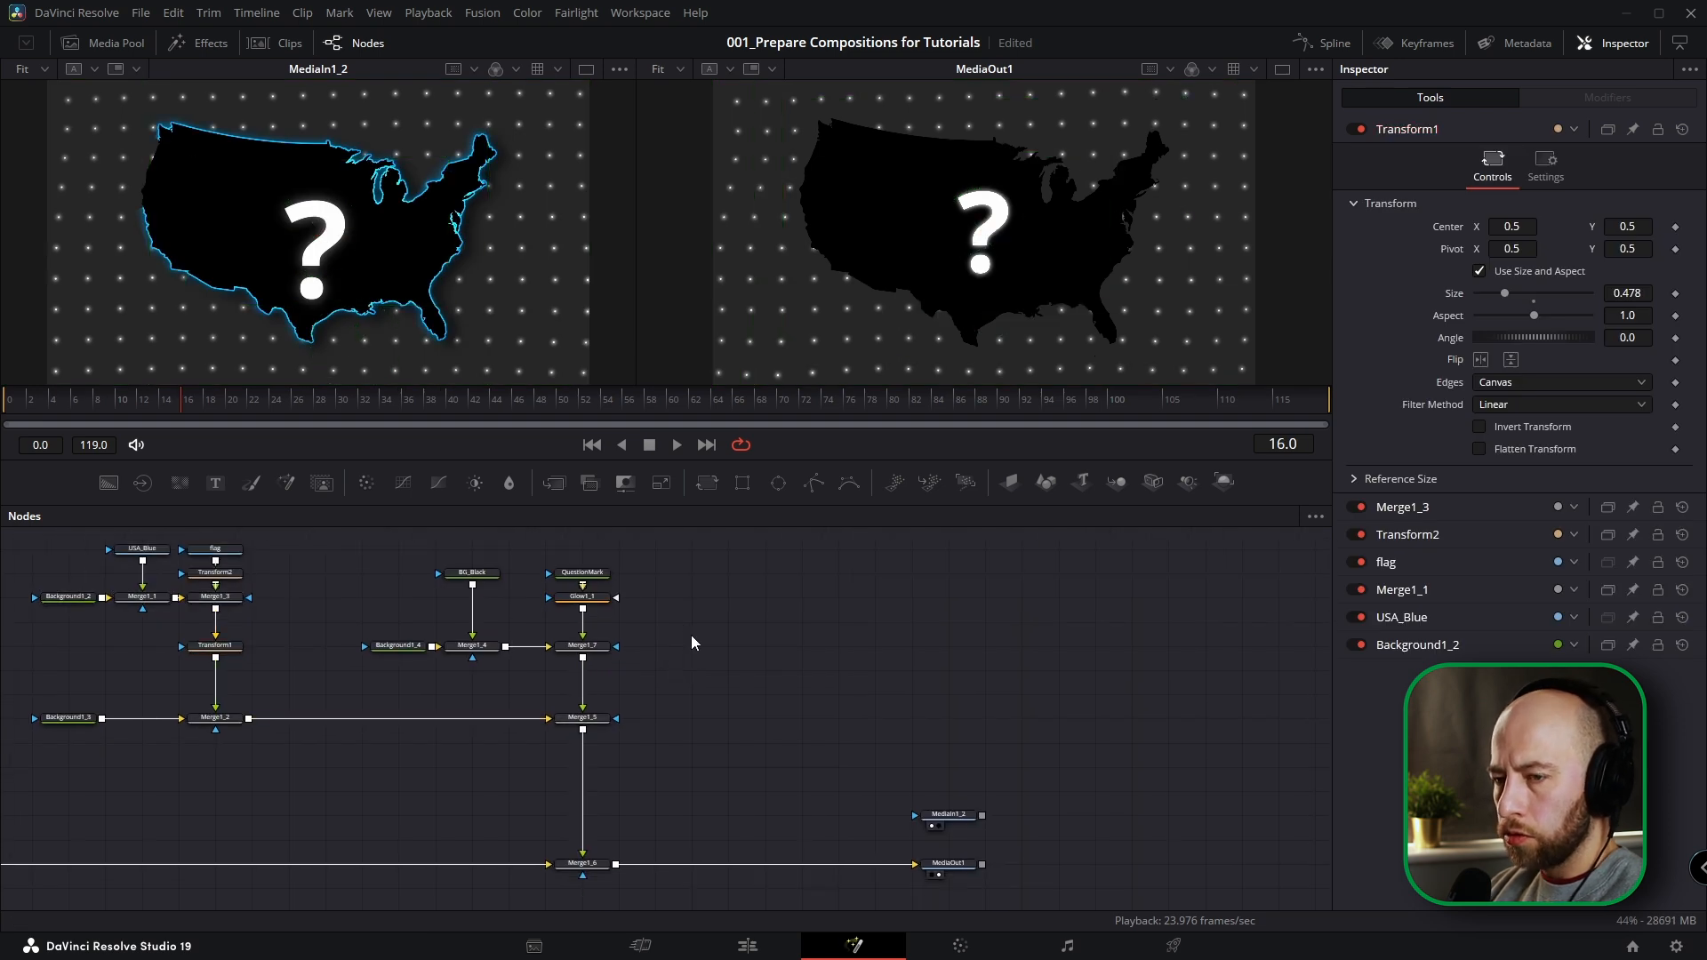
key("shift+space")
type("erode")
key("Return")
left_click_drag(106, 491, 774, 644)
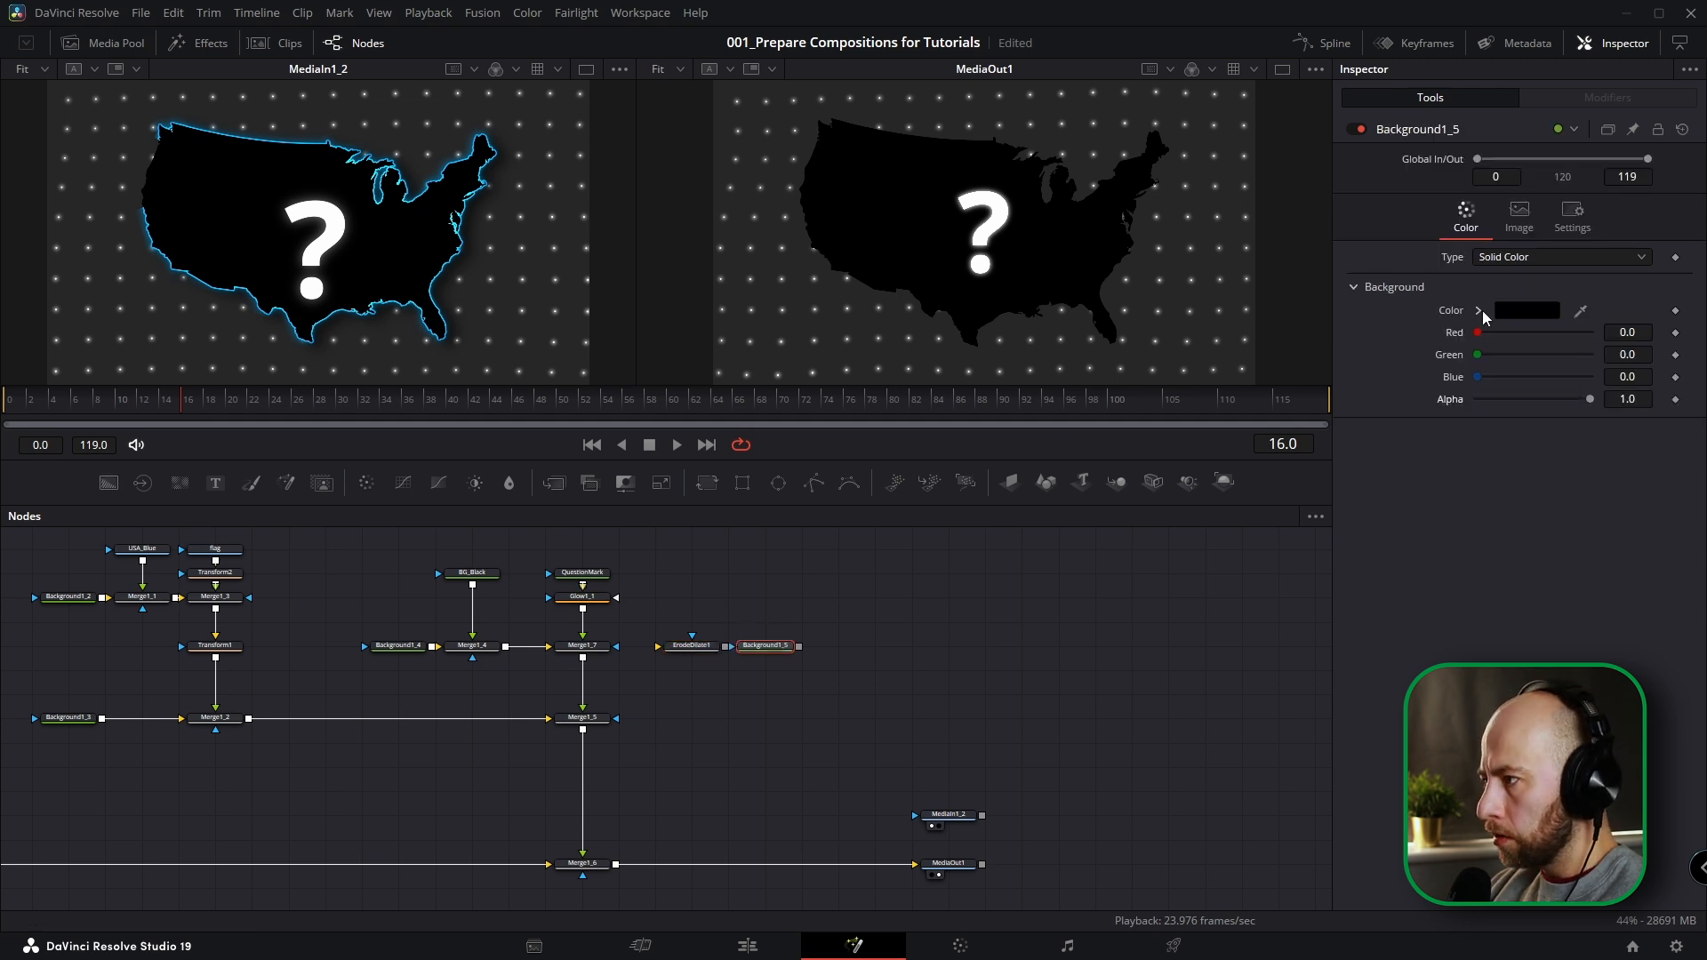
Set the new Background node's colour to cyan (red 0.0, green 1.0, blue 1.0) and rename it BG_Border.
left_click(1530, 311)
left_click(792, 386)
left_click(1033, 637)
left_click(691, 621)
left_click_drag(725, 622, 695, 646)
left_click(778, 647)
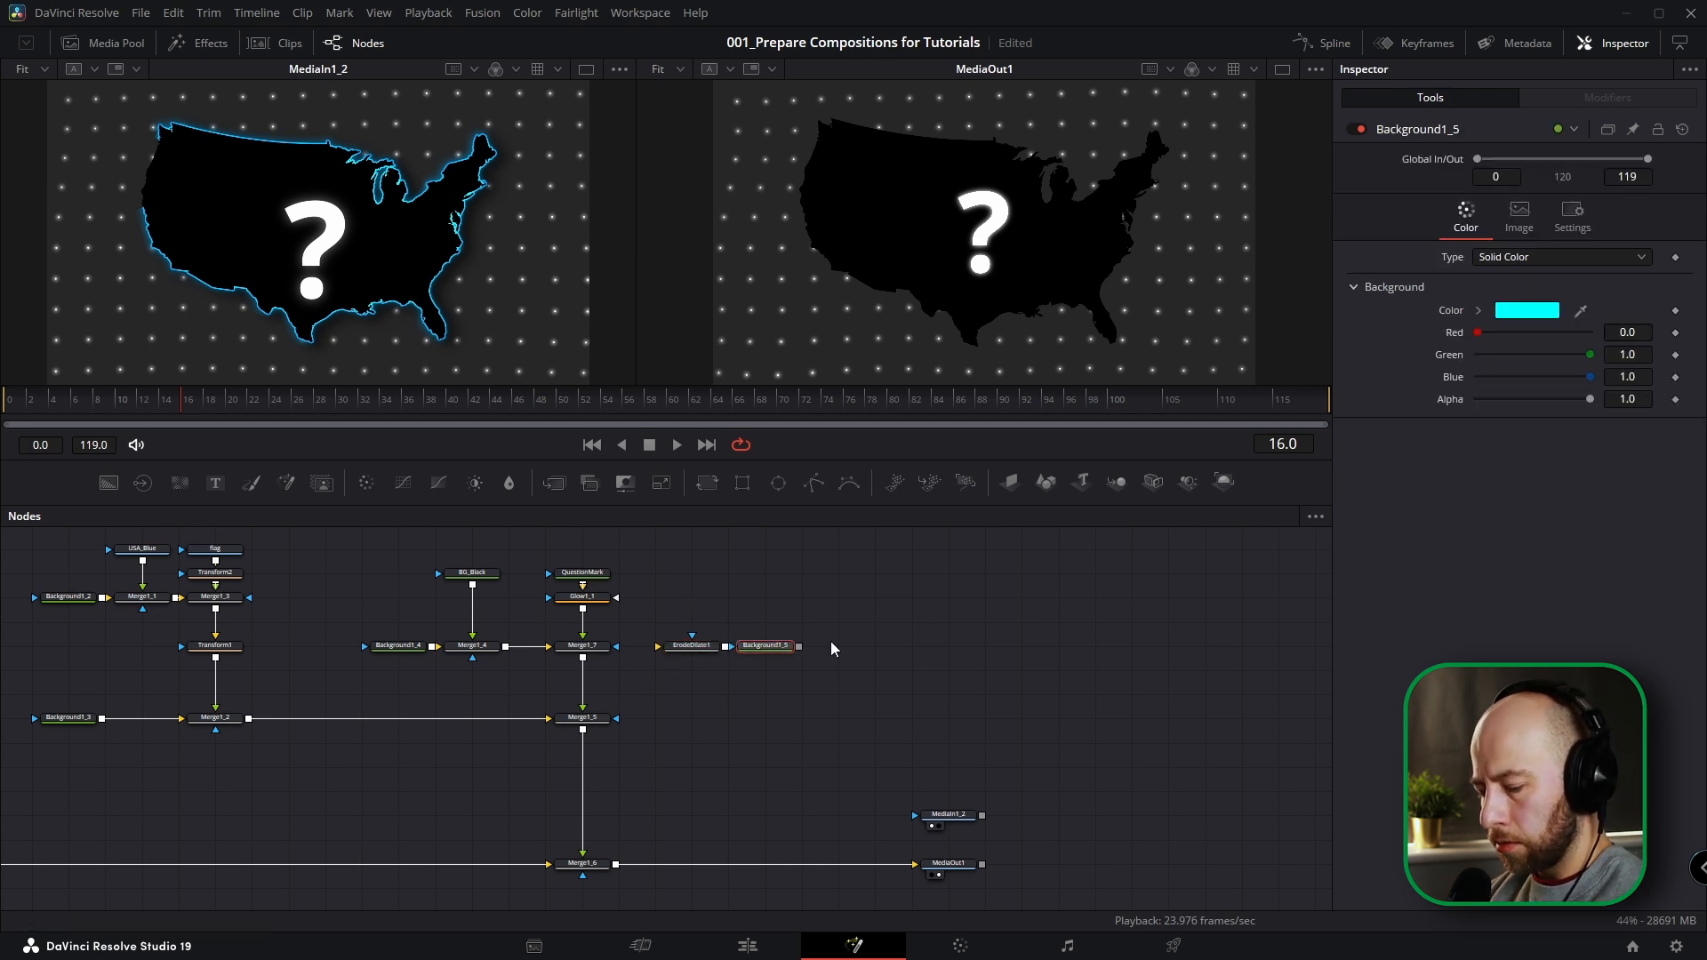
key("F2")
type("BG_Bor")
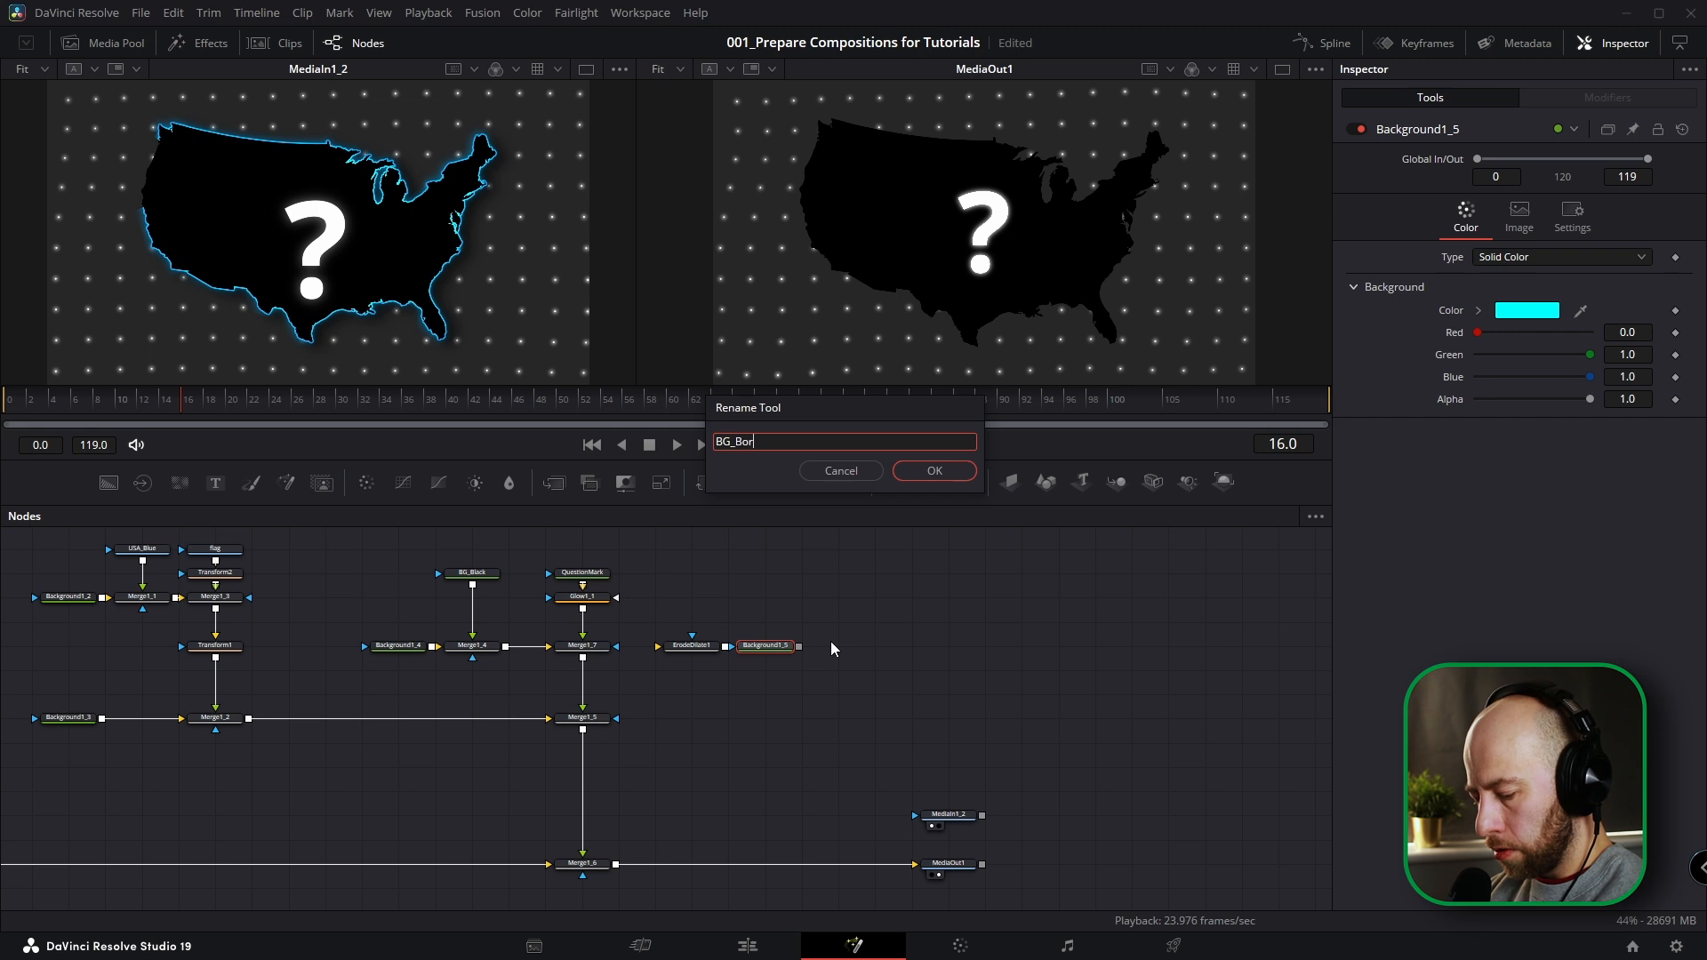
type("der")
key("Return")
Show the tile picture on the Merge1_5 node.
left_click(583, 719)
right_click(585, 727)
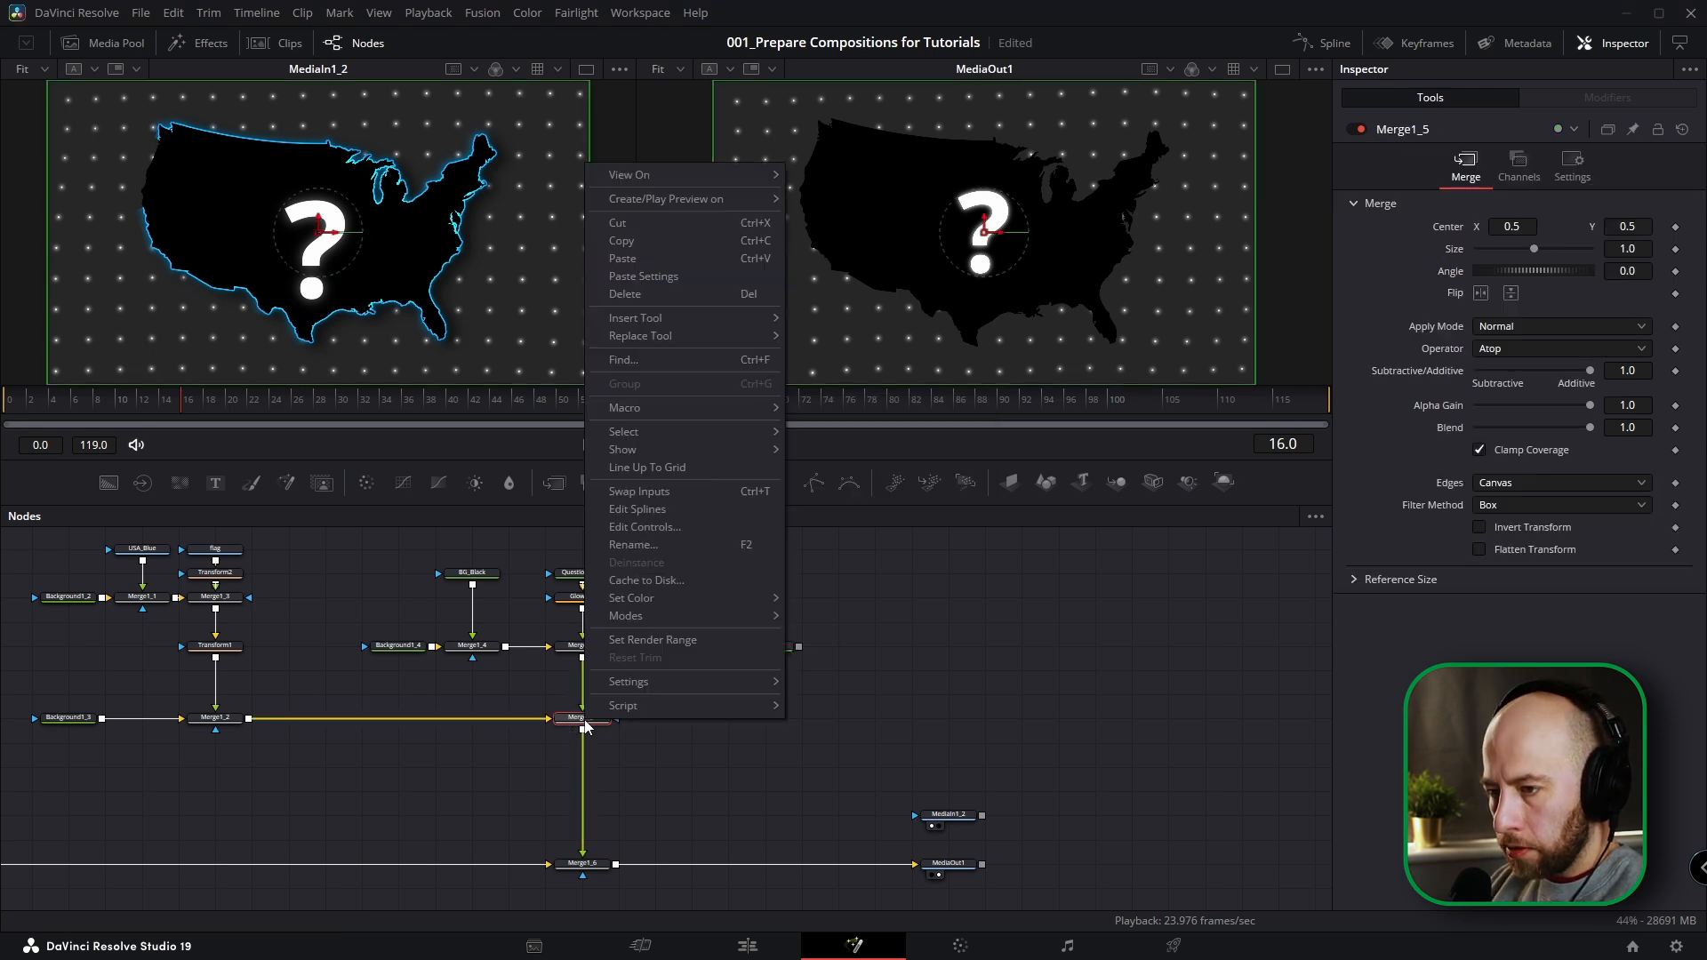
mouse_move(675, 449)
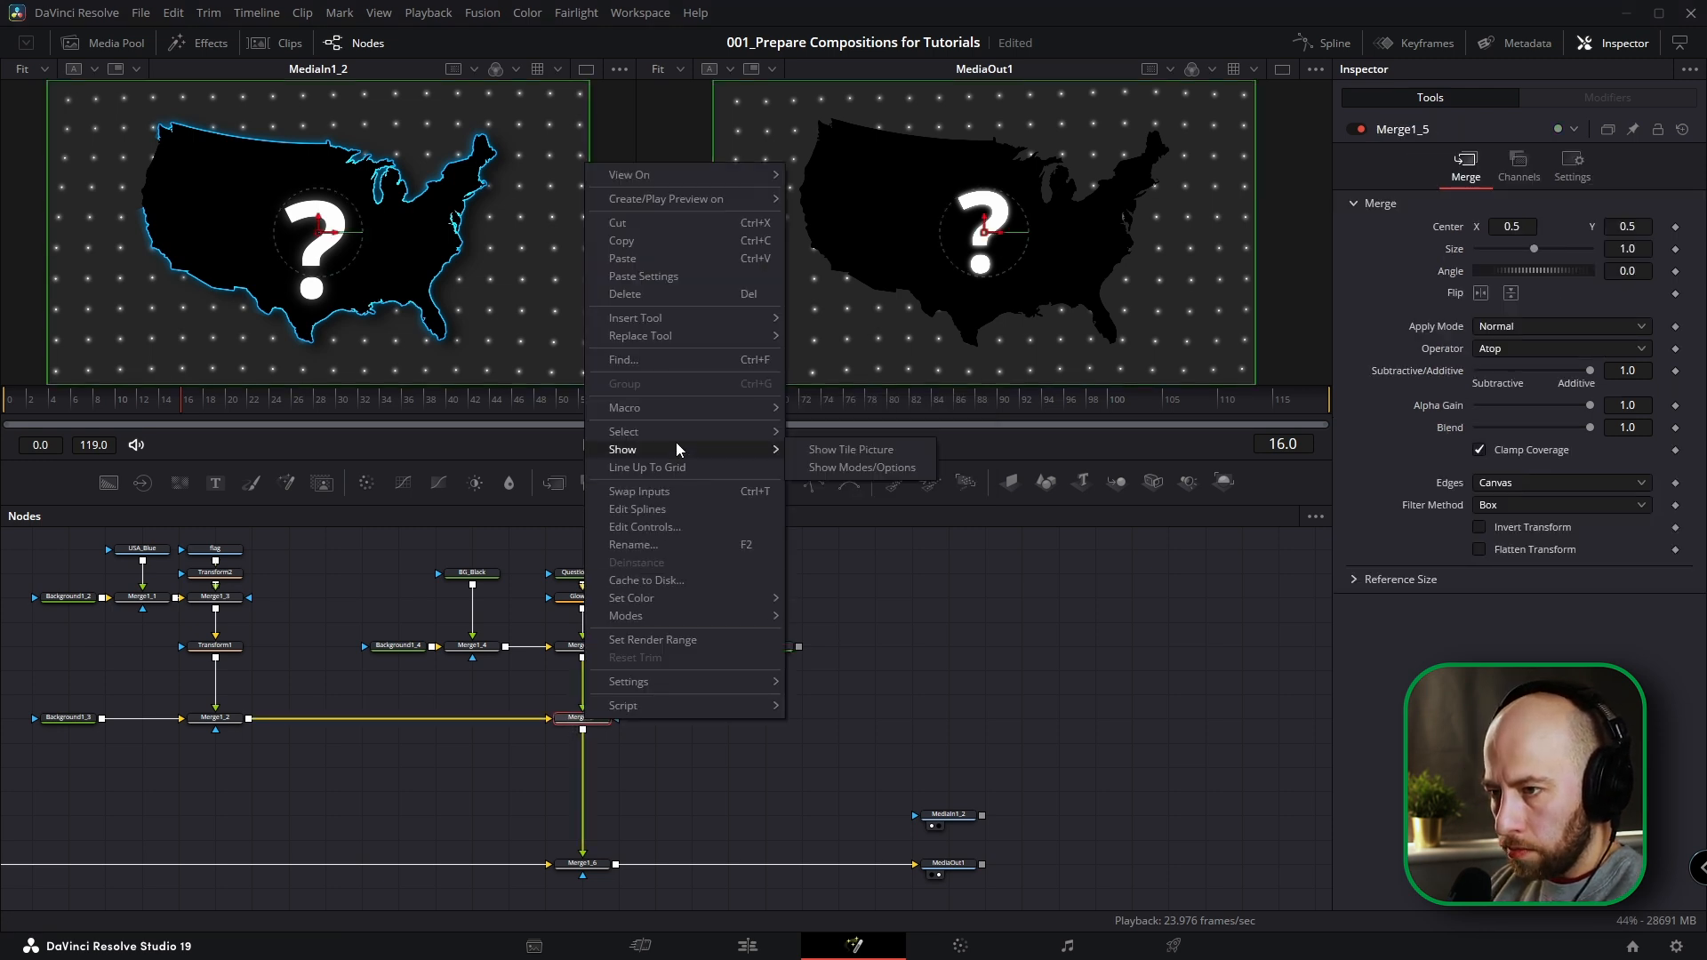
left_click(819, 451)
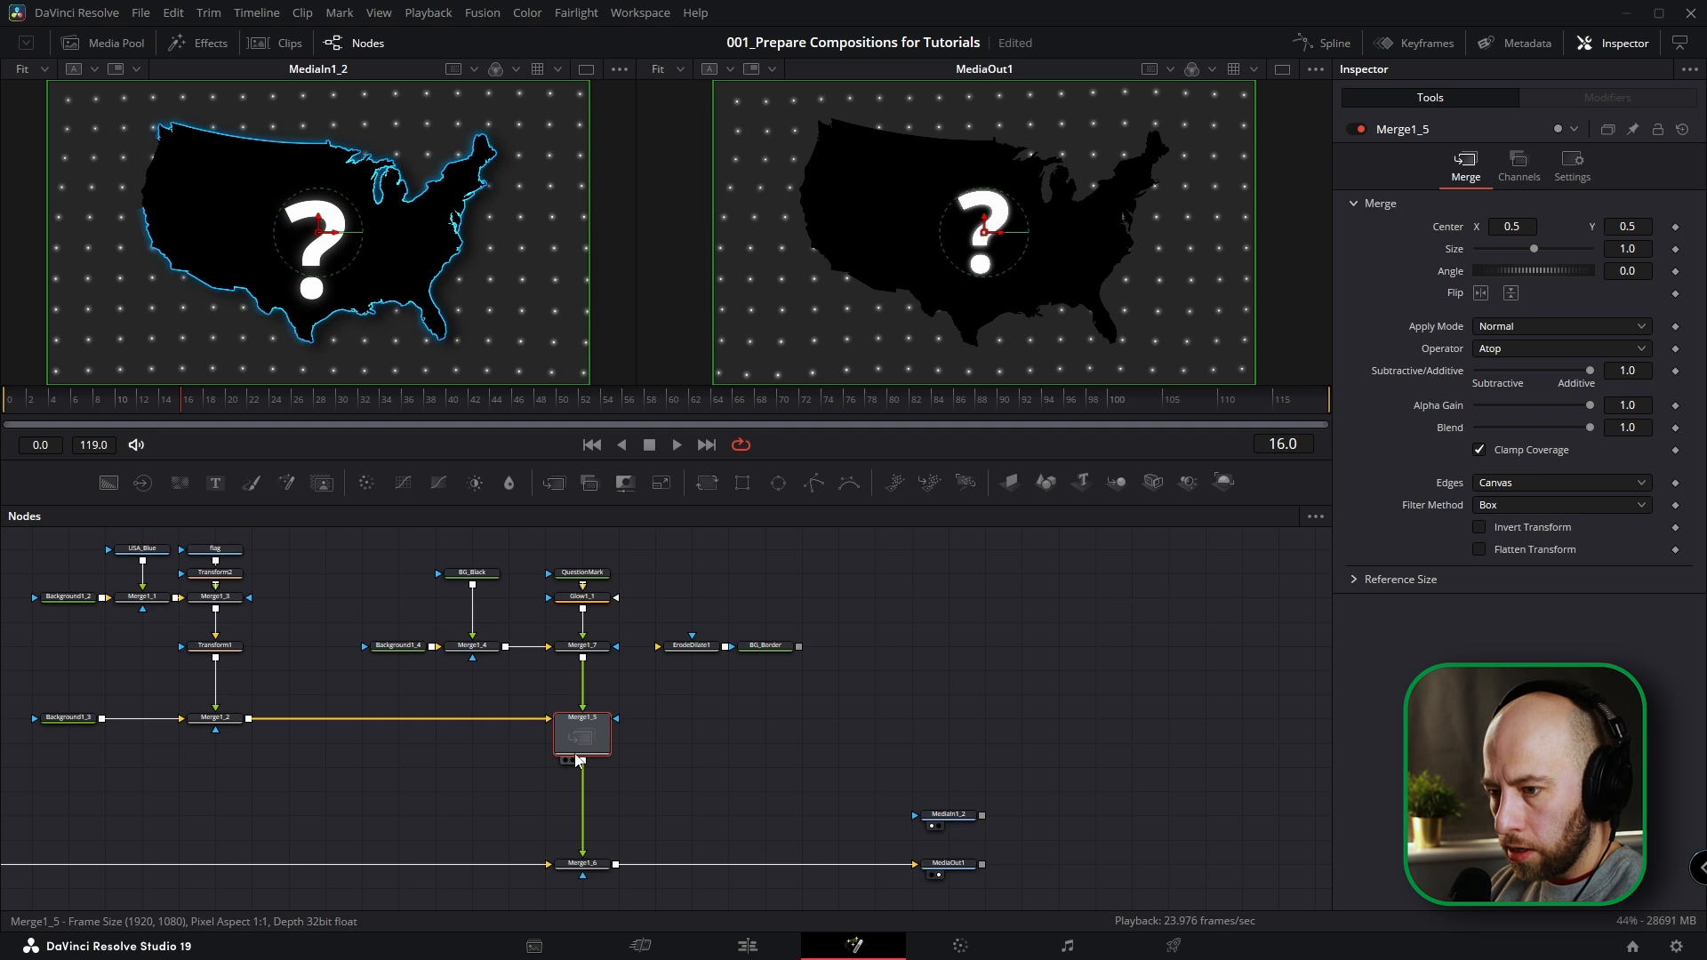
Feed Merge1_5 through ErodeDilate1 into BG_Border's mask, and merge BG_Border with Merge1_5 using the Under operator.
left_click_drag(584, 765, 668, 647)
left_click_drag(698, 679, 696, 716)
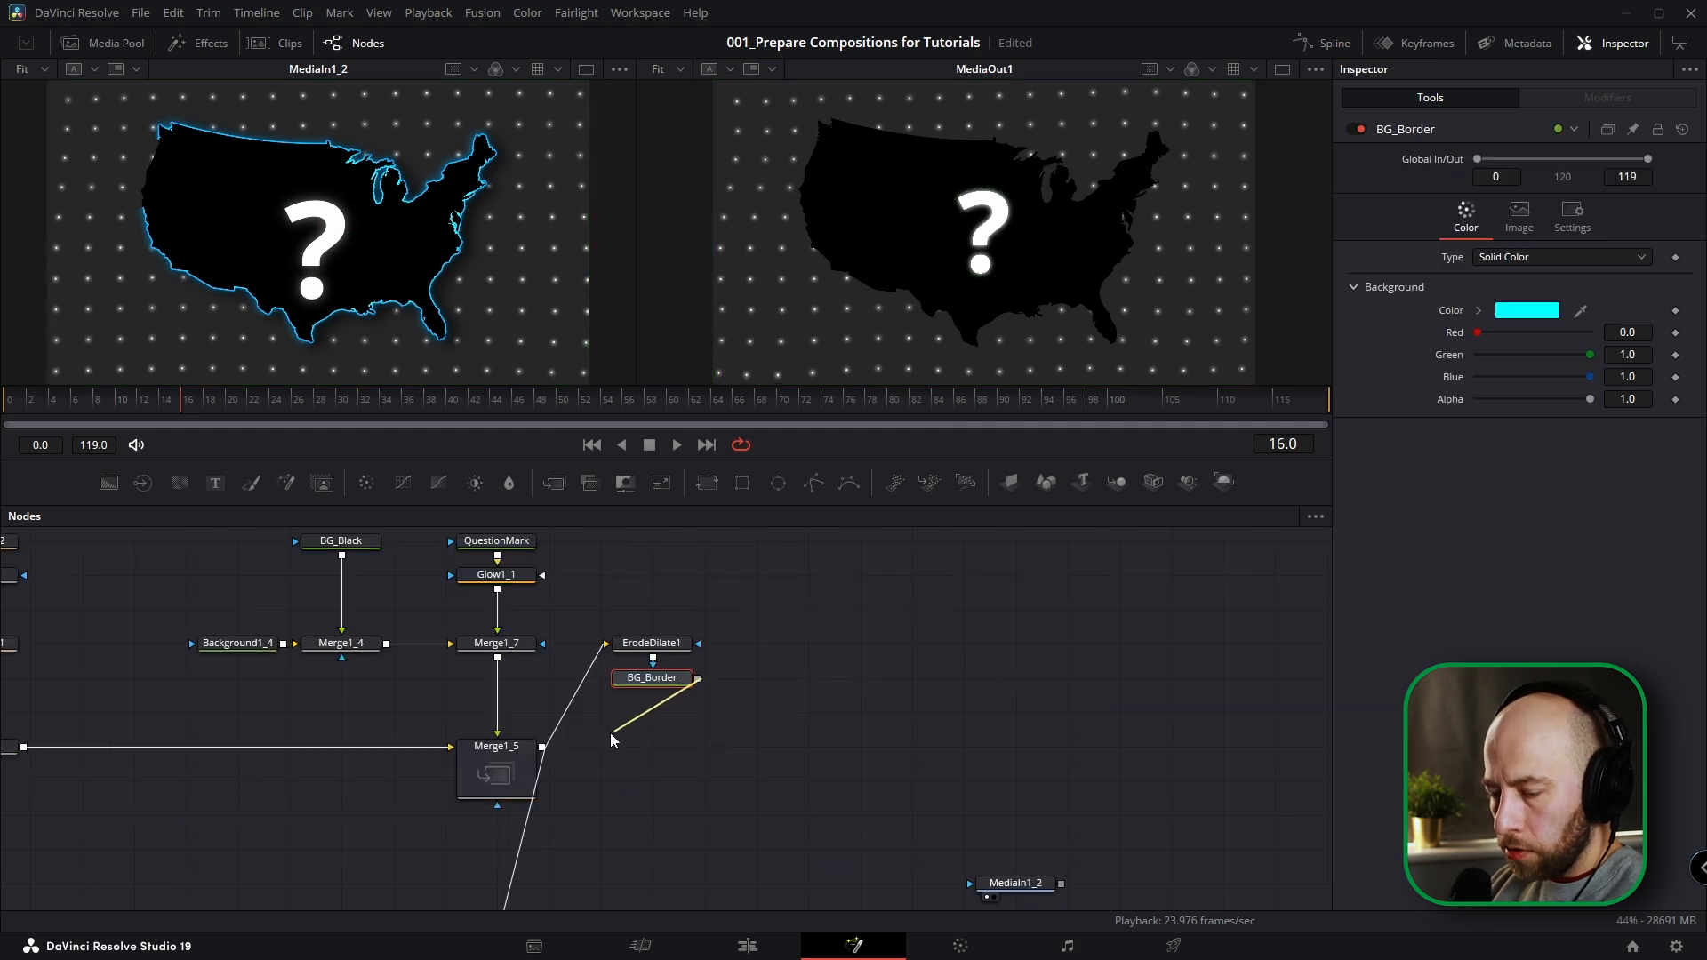
left_click_drag(553, 753, 542, 752)
left_click(1522, 350)
left_click(1499, 550)
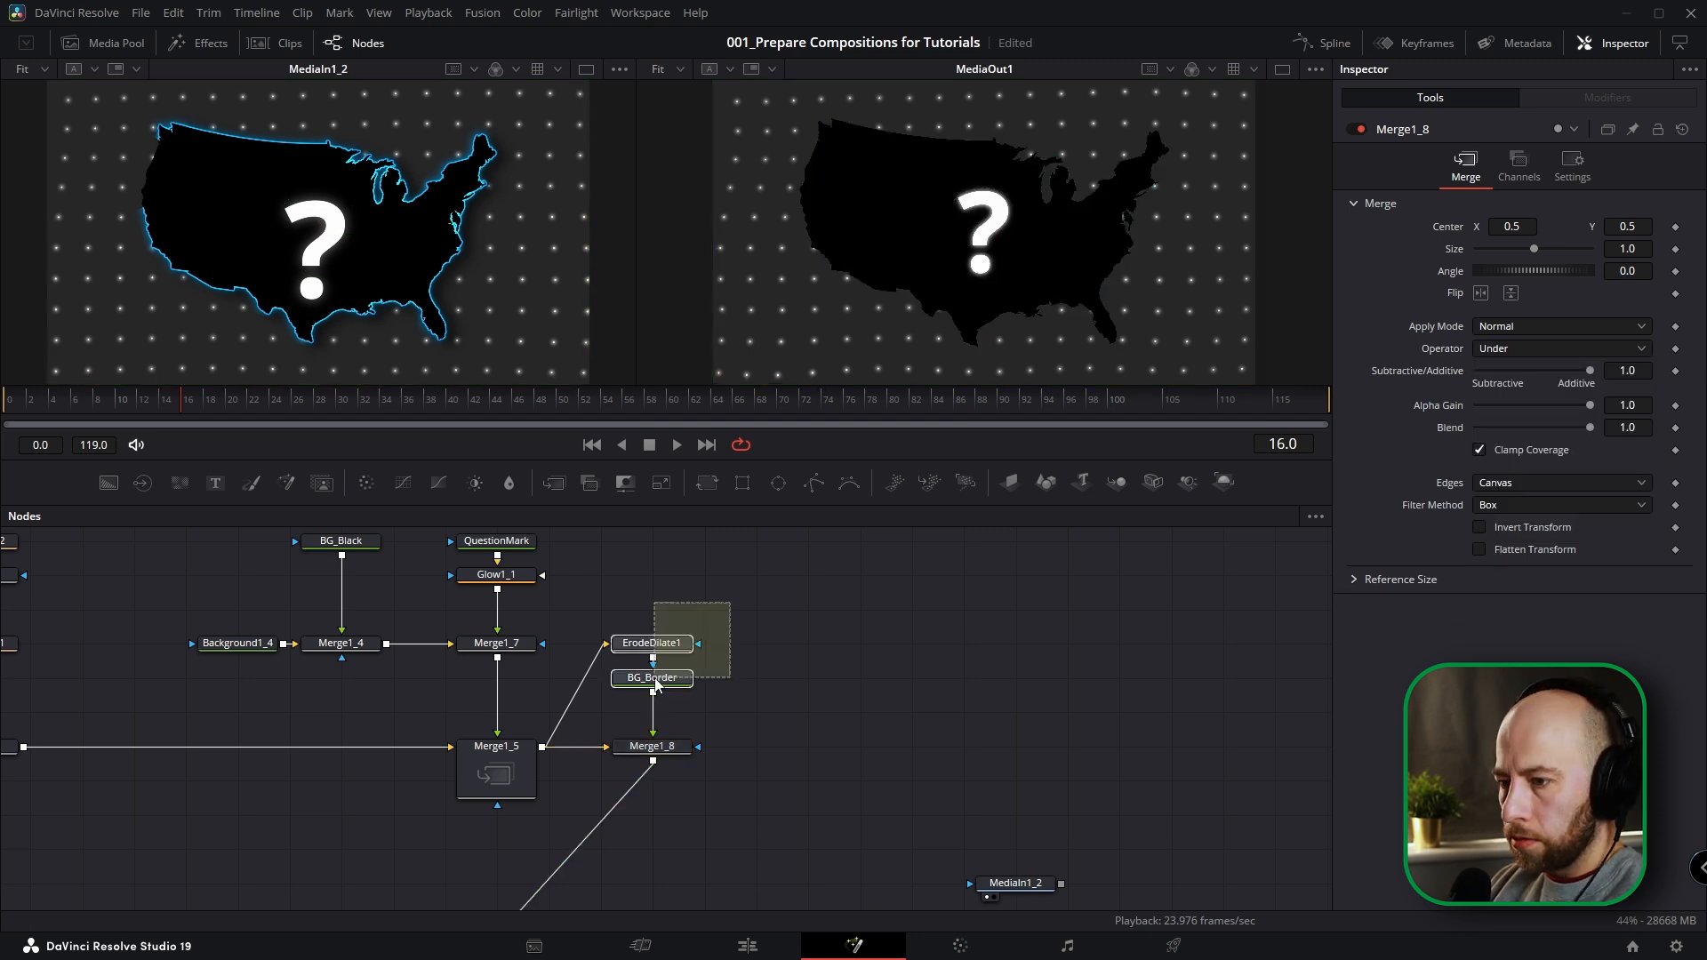
Insert a Glow node after BG_Border and set its glow to about 0.811.
left_click(742, 678)
key("shift+space")
type("erode")
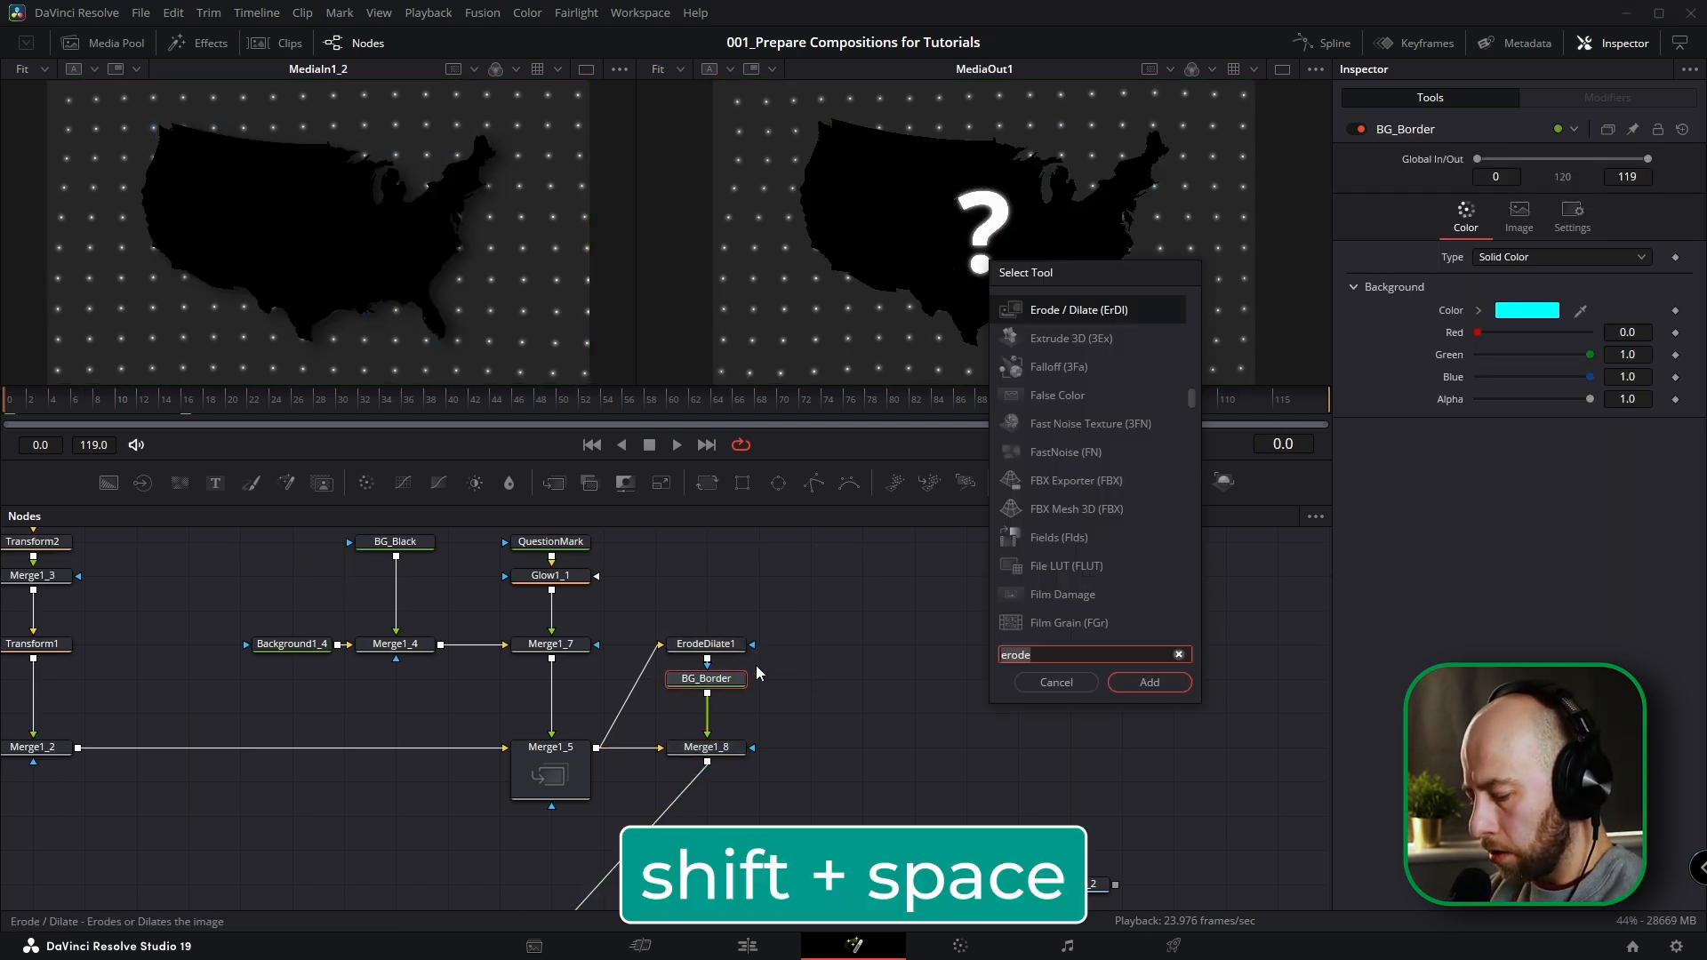
key("BackSpace")
key("BackSpace")
key("BackSpace")
key("BackSpace")
key("BackSpace")
type("glow")
key("Return")
left_click_drag(1555, 322, 1570, 322)
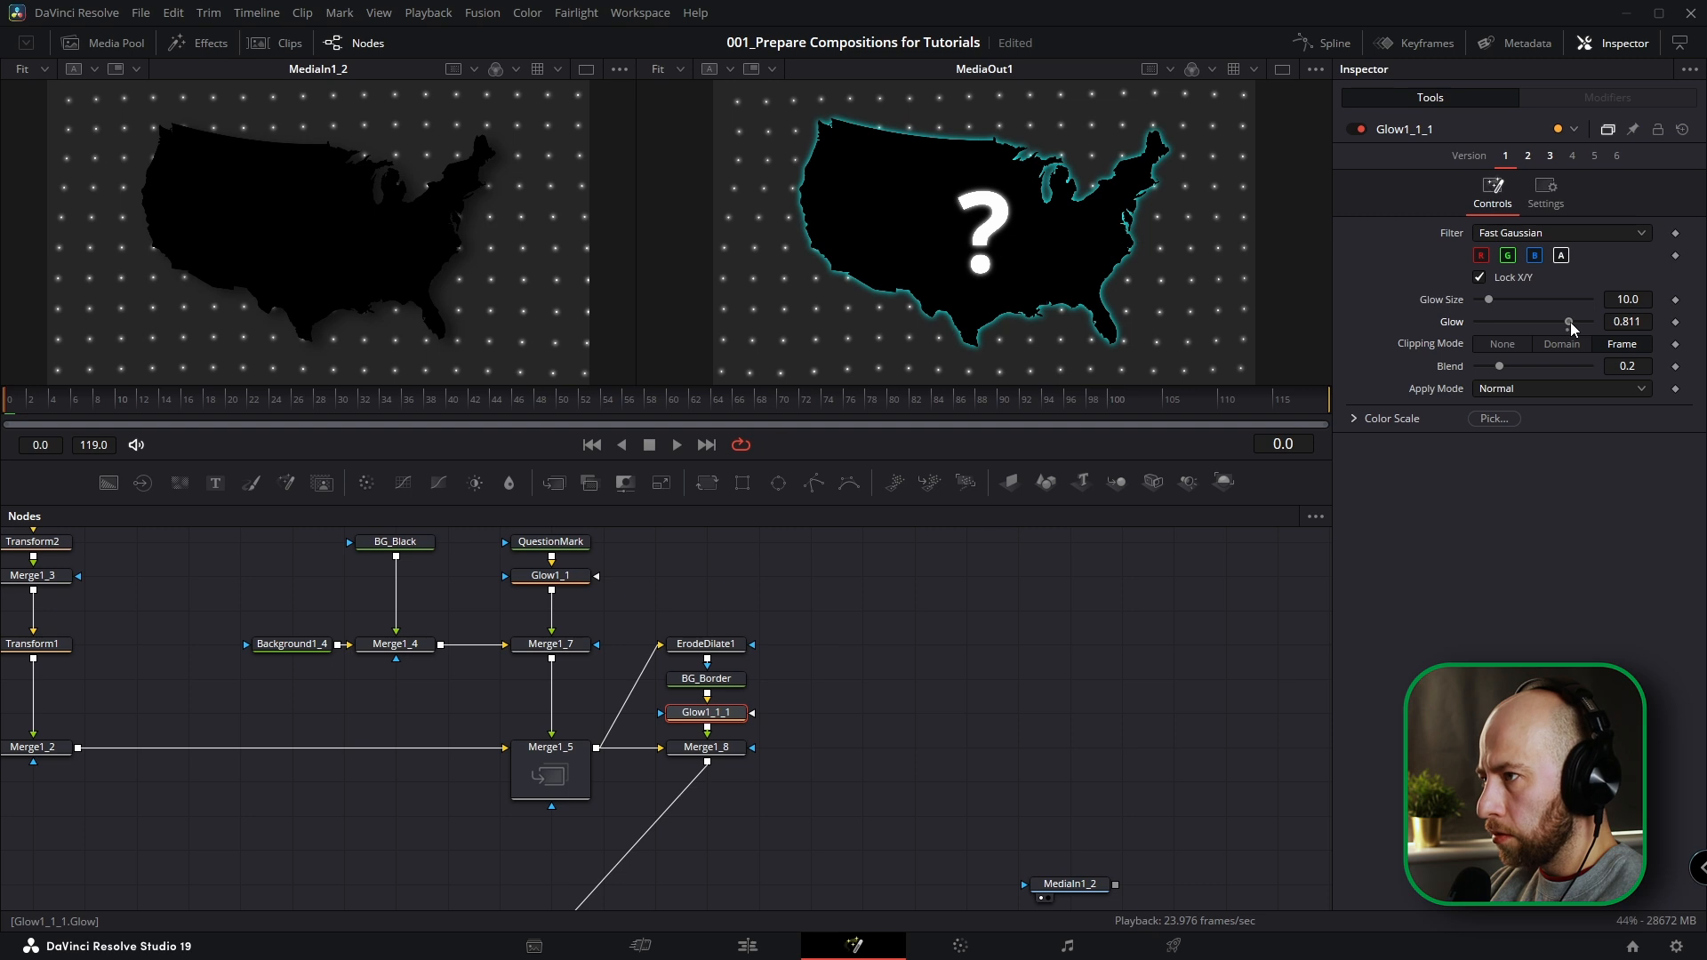
Set the amount of ErodeDilate1 to 0.00047 to thicken the cyan border.
left_click(705, 644)
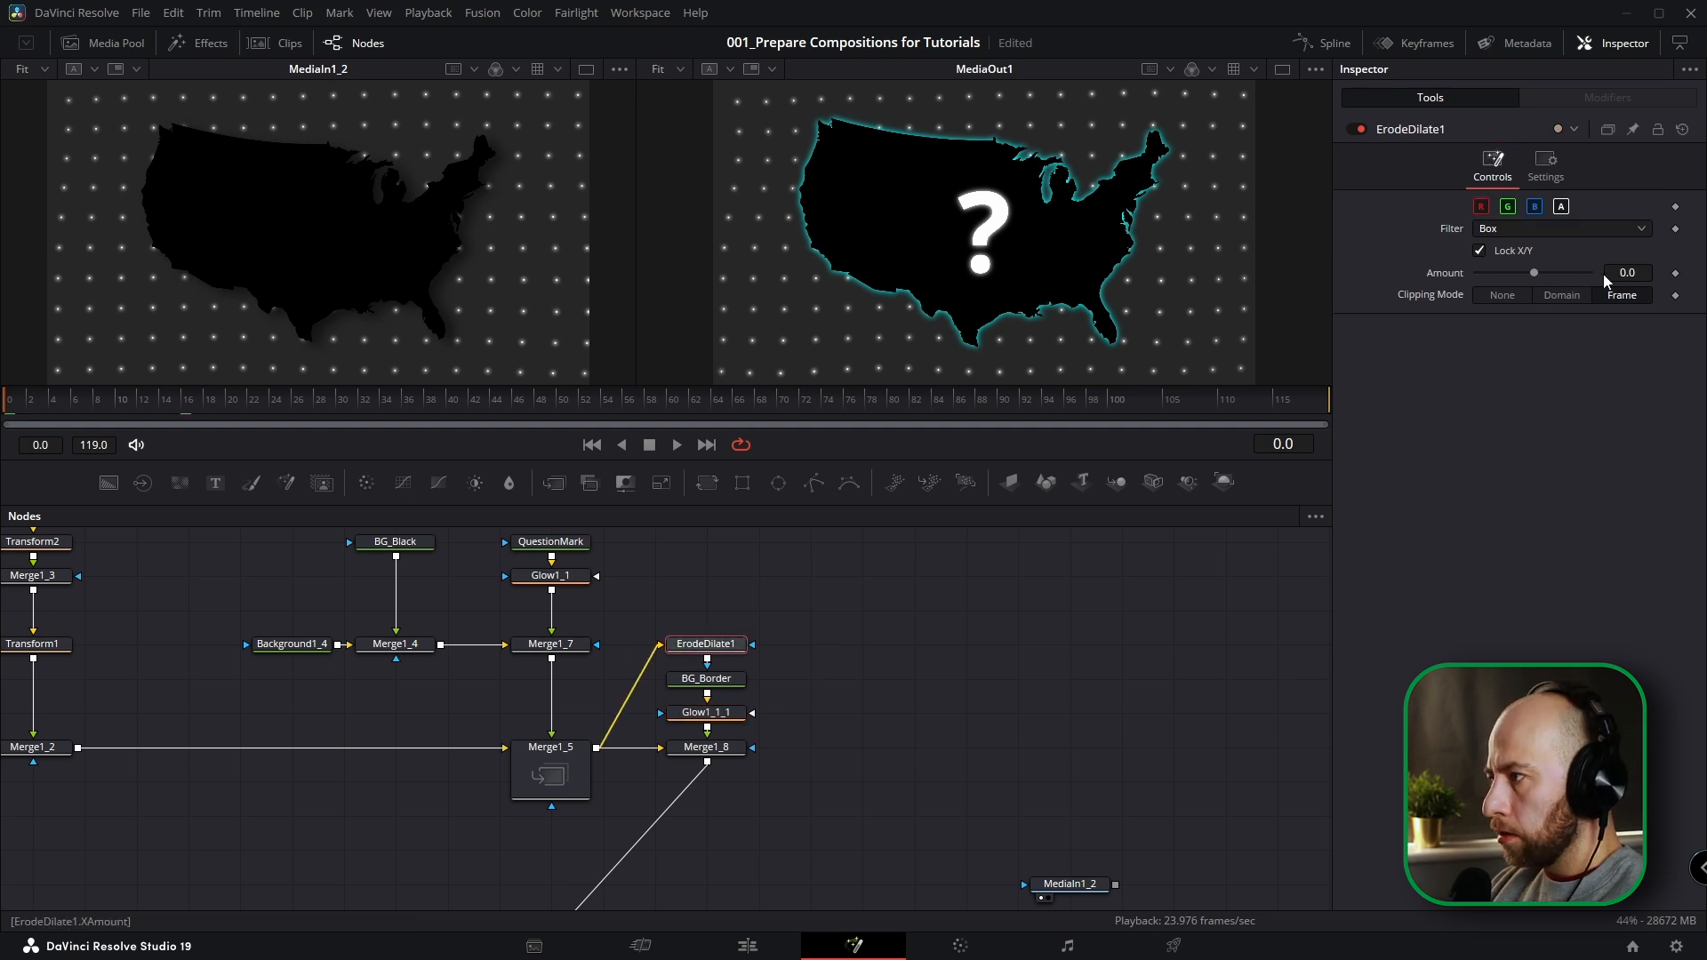
left_click_drag(1631, 271, 1632, 271)
left_click(1055, 699)
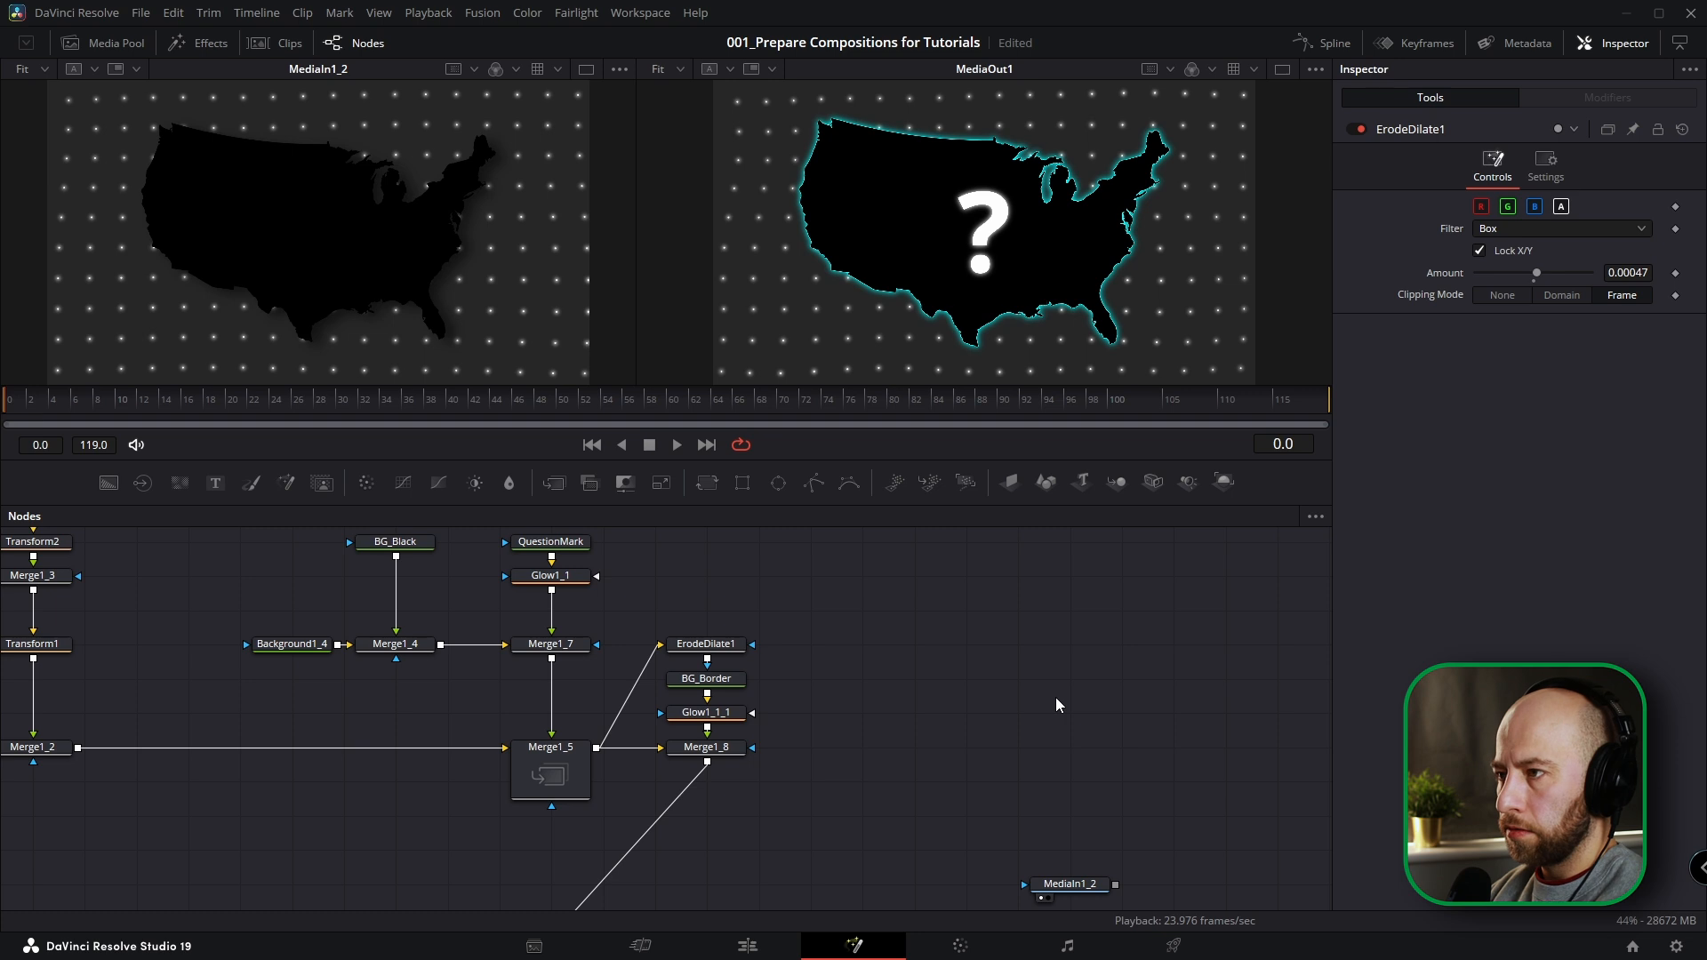
Insert a Drop Shadow node after Merge1_8.
scroll(726, 751, "down", 1)
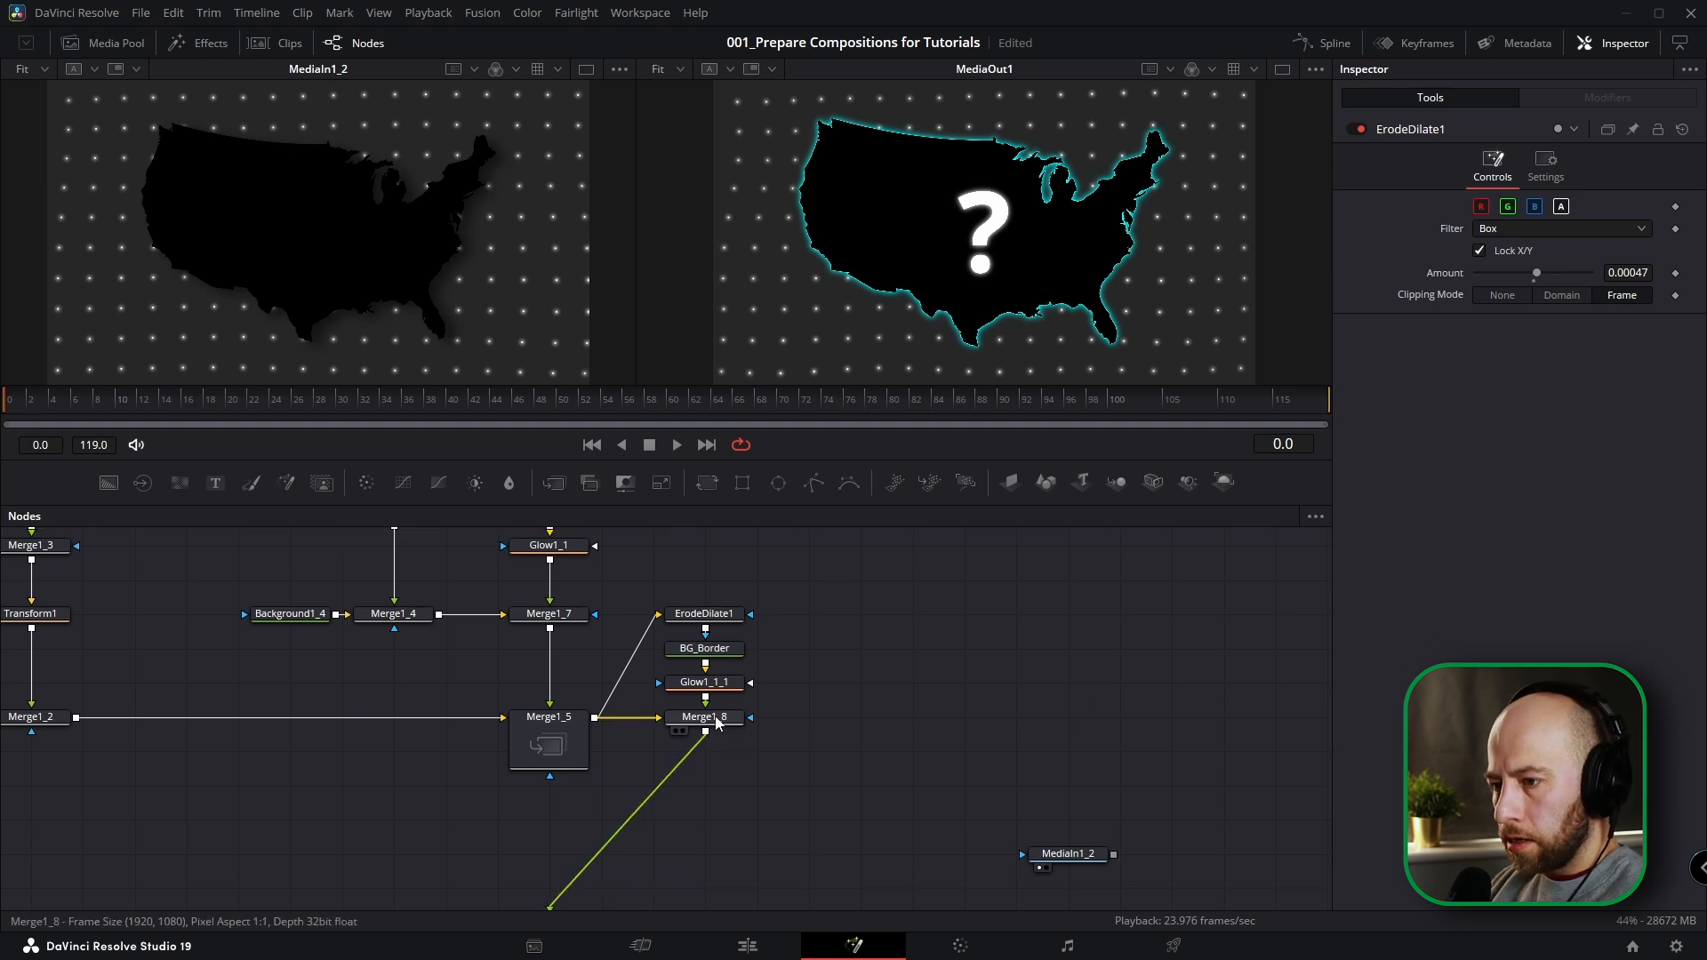
left_click(716, 720)
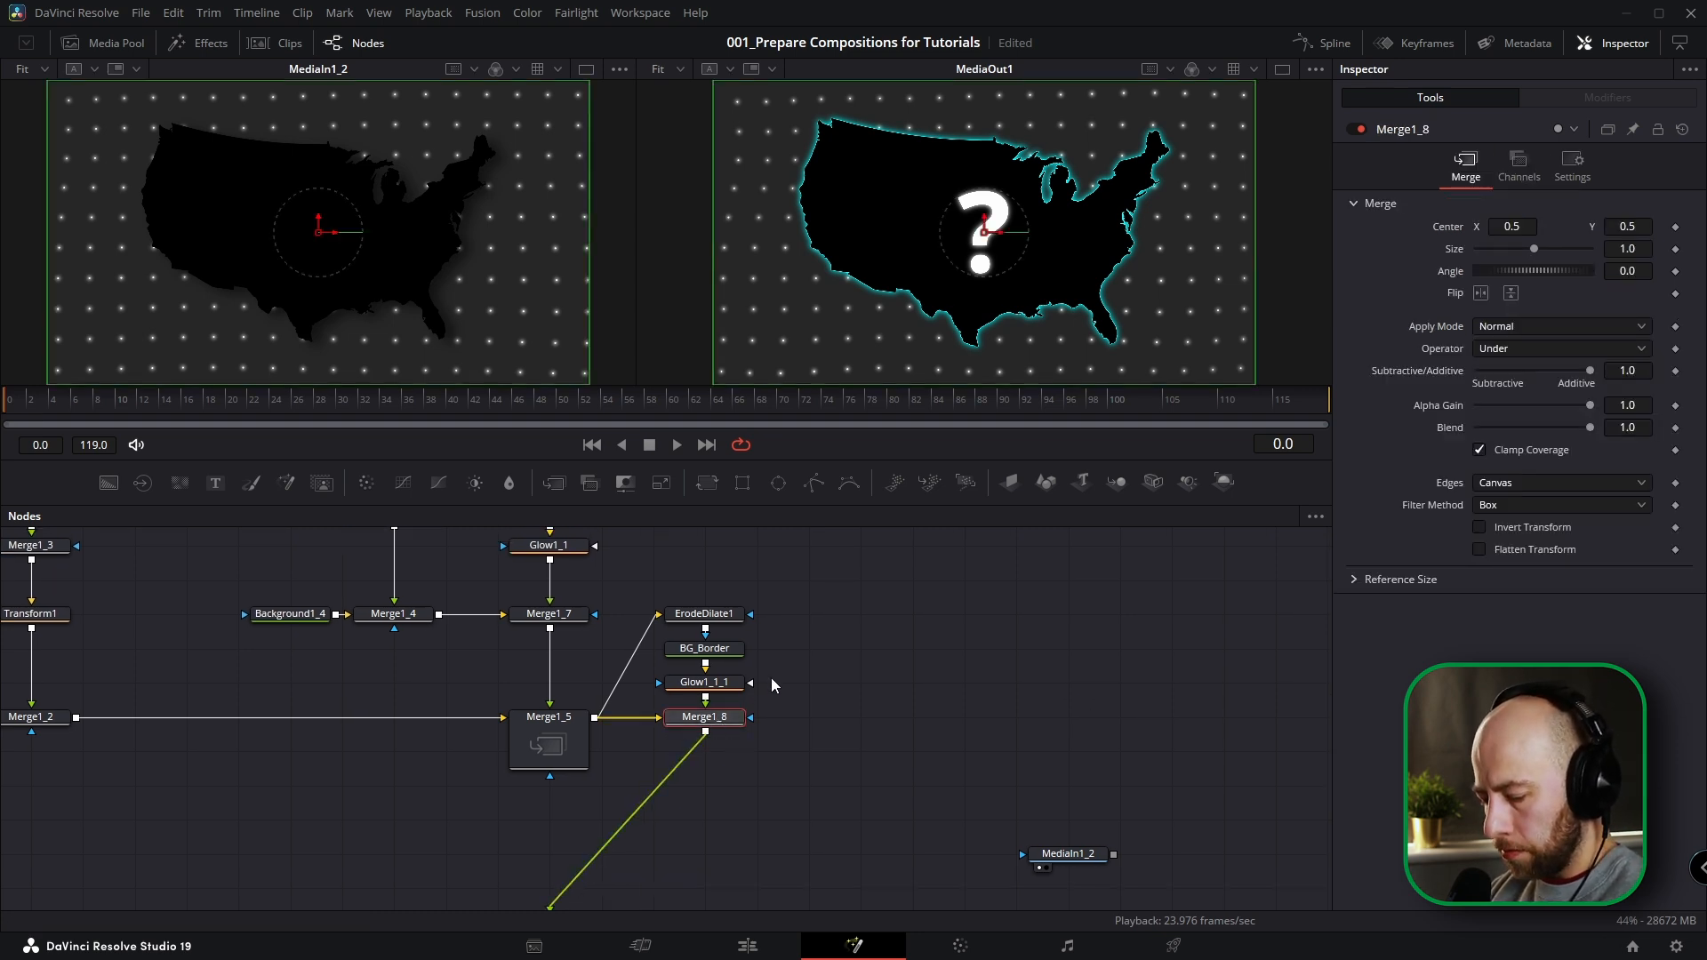
key("shift+space")
type("drop")
key("Return")
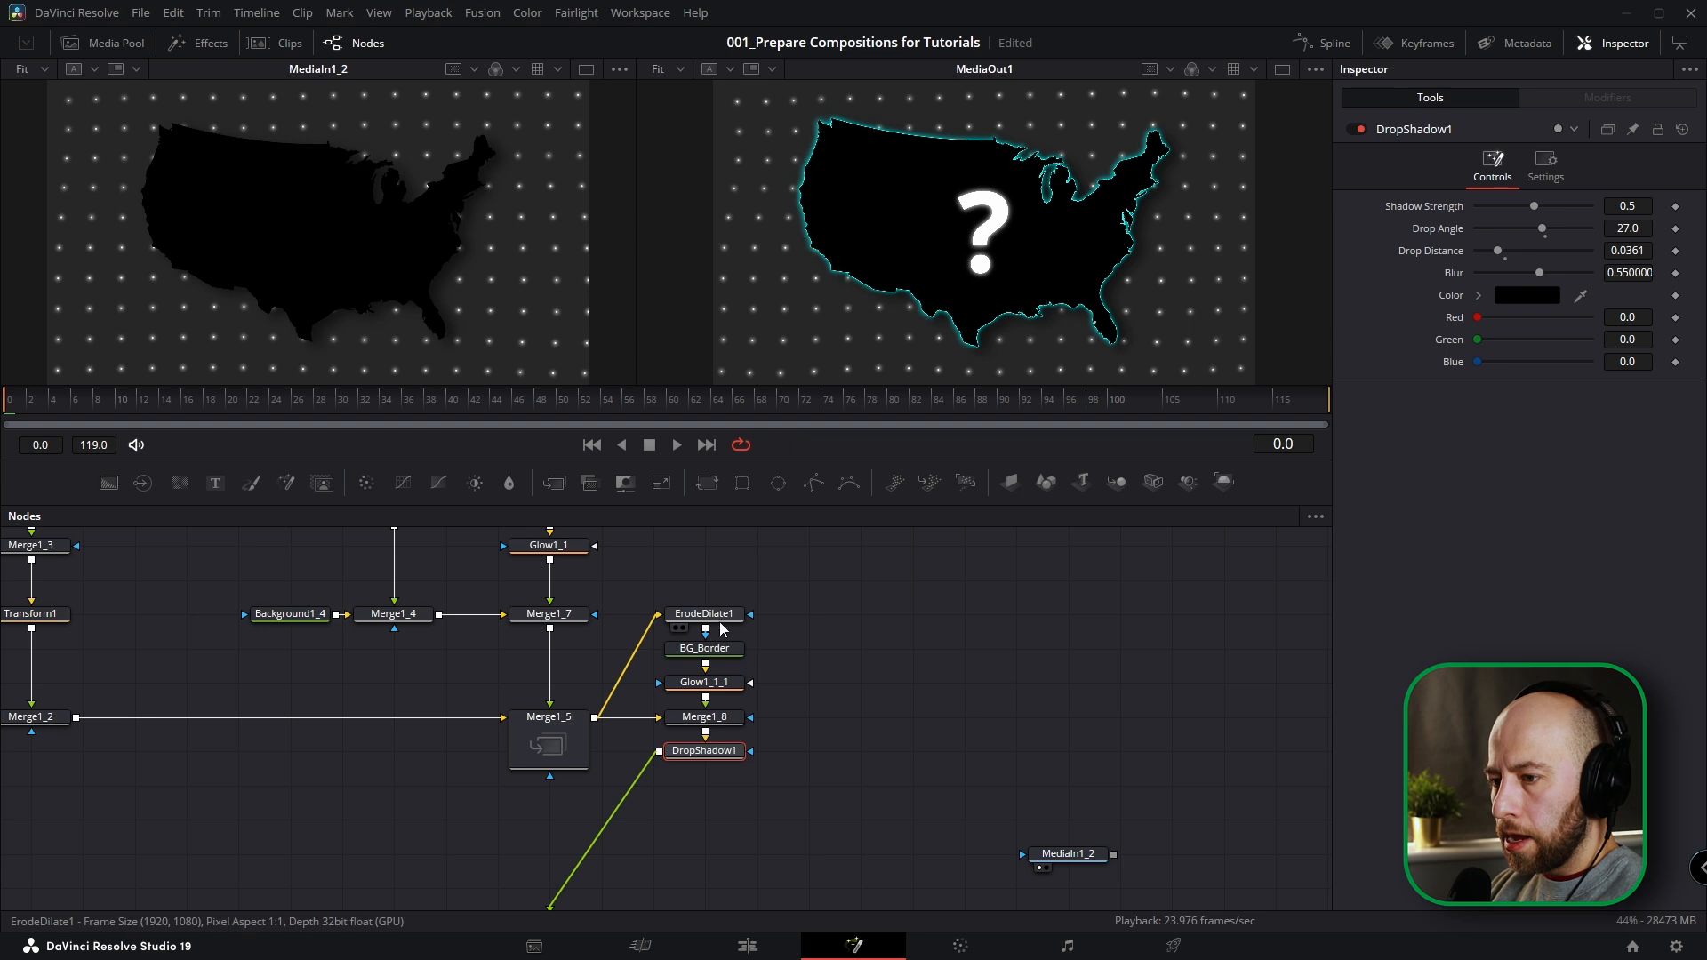
Add a Polygon mask to Merge1_8, place its node beside the merge, and show its tile picture.
left_click(727, 720)
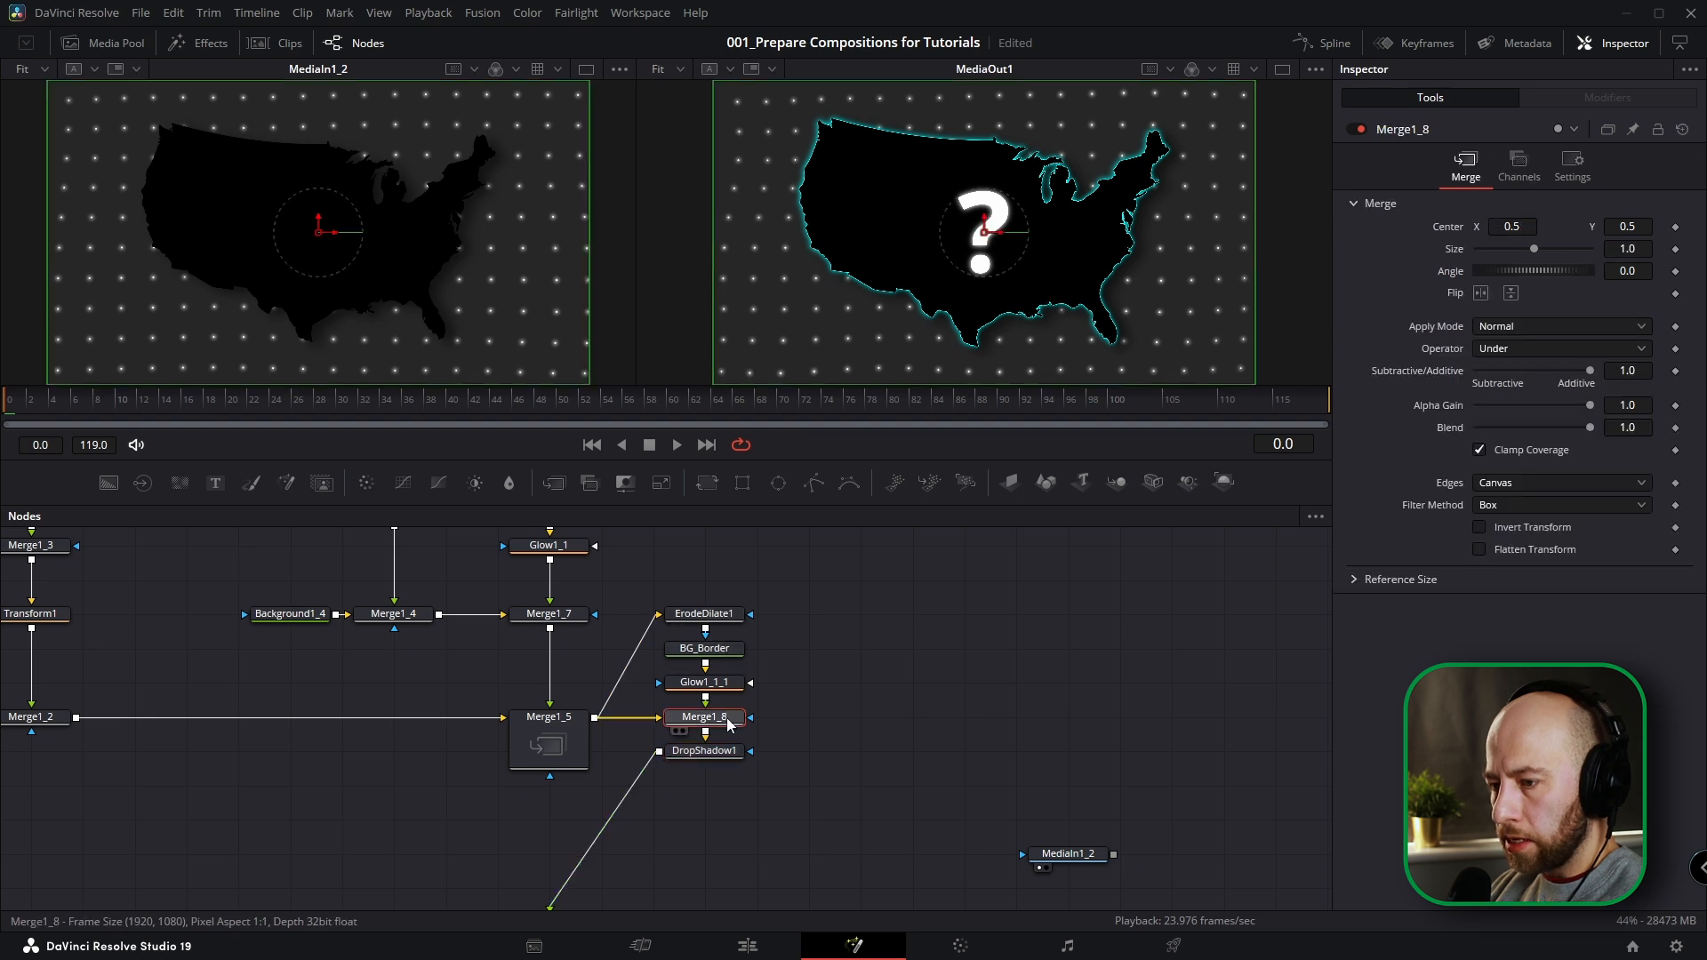
left_click(816, 484)
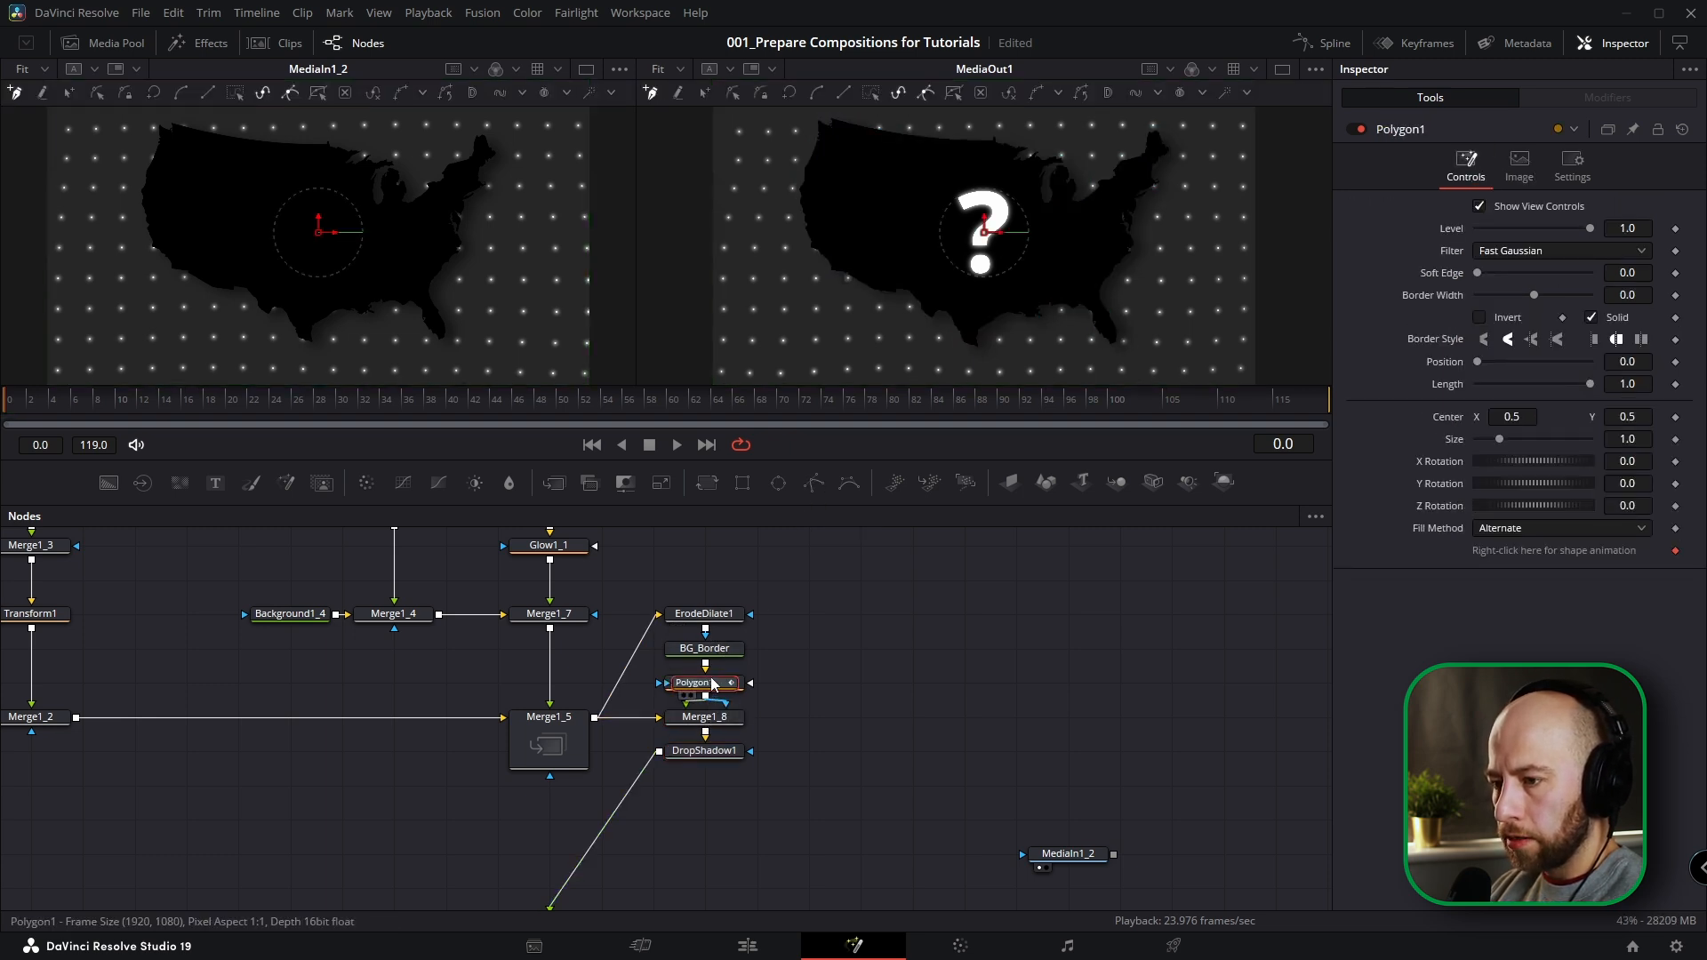
left_click_drag(716, 689, 864, 719)
right_click(864, 719)
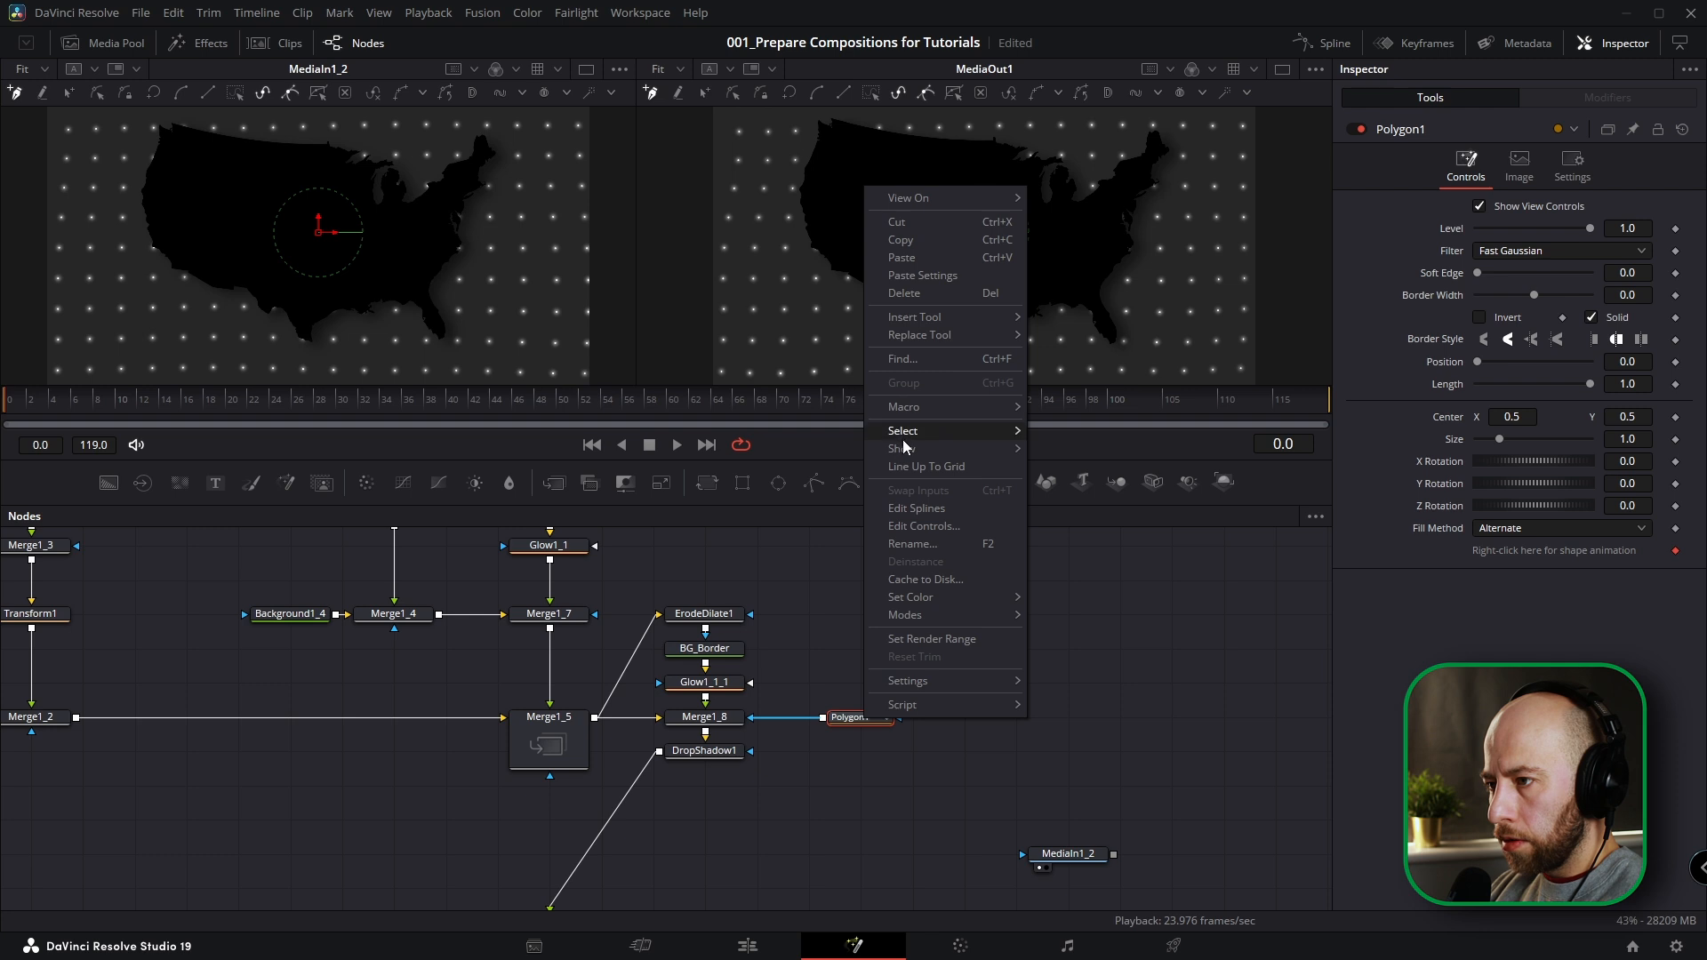
mouse_move(914, 451)
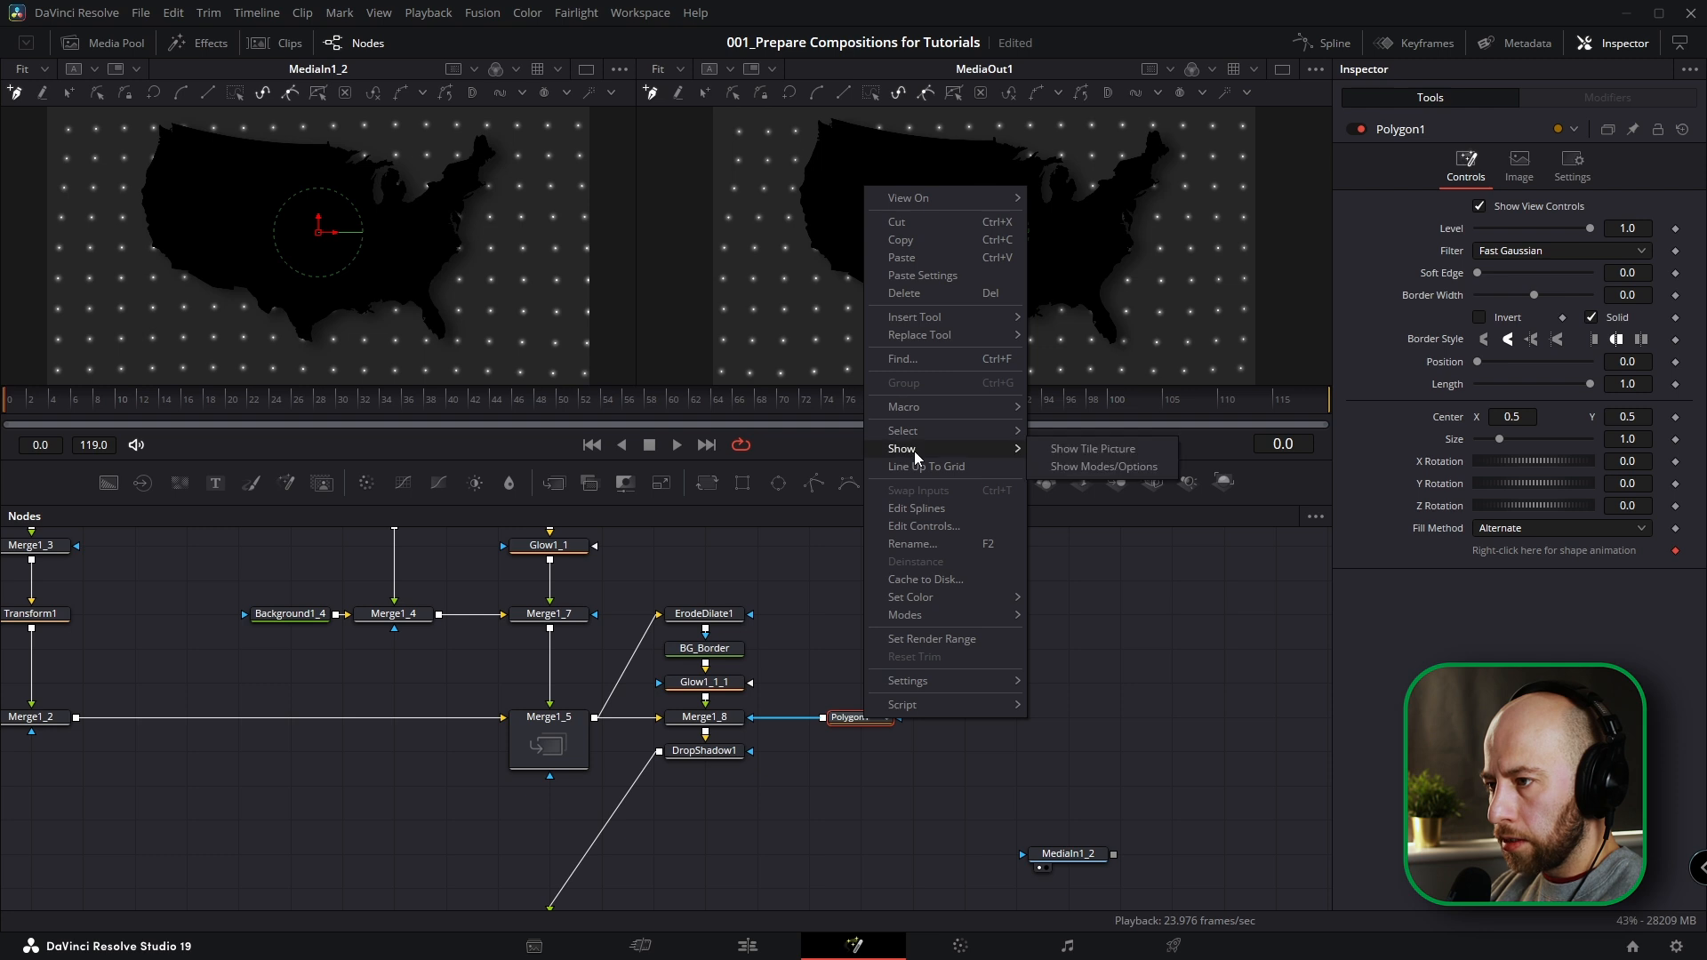
left_click(1094, 449)
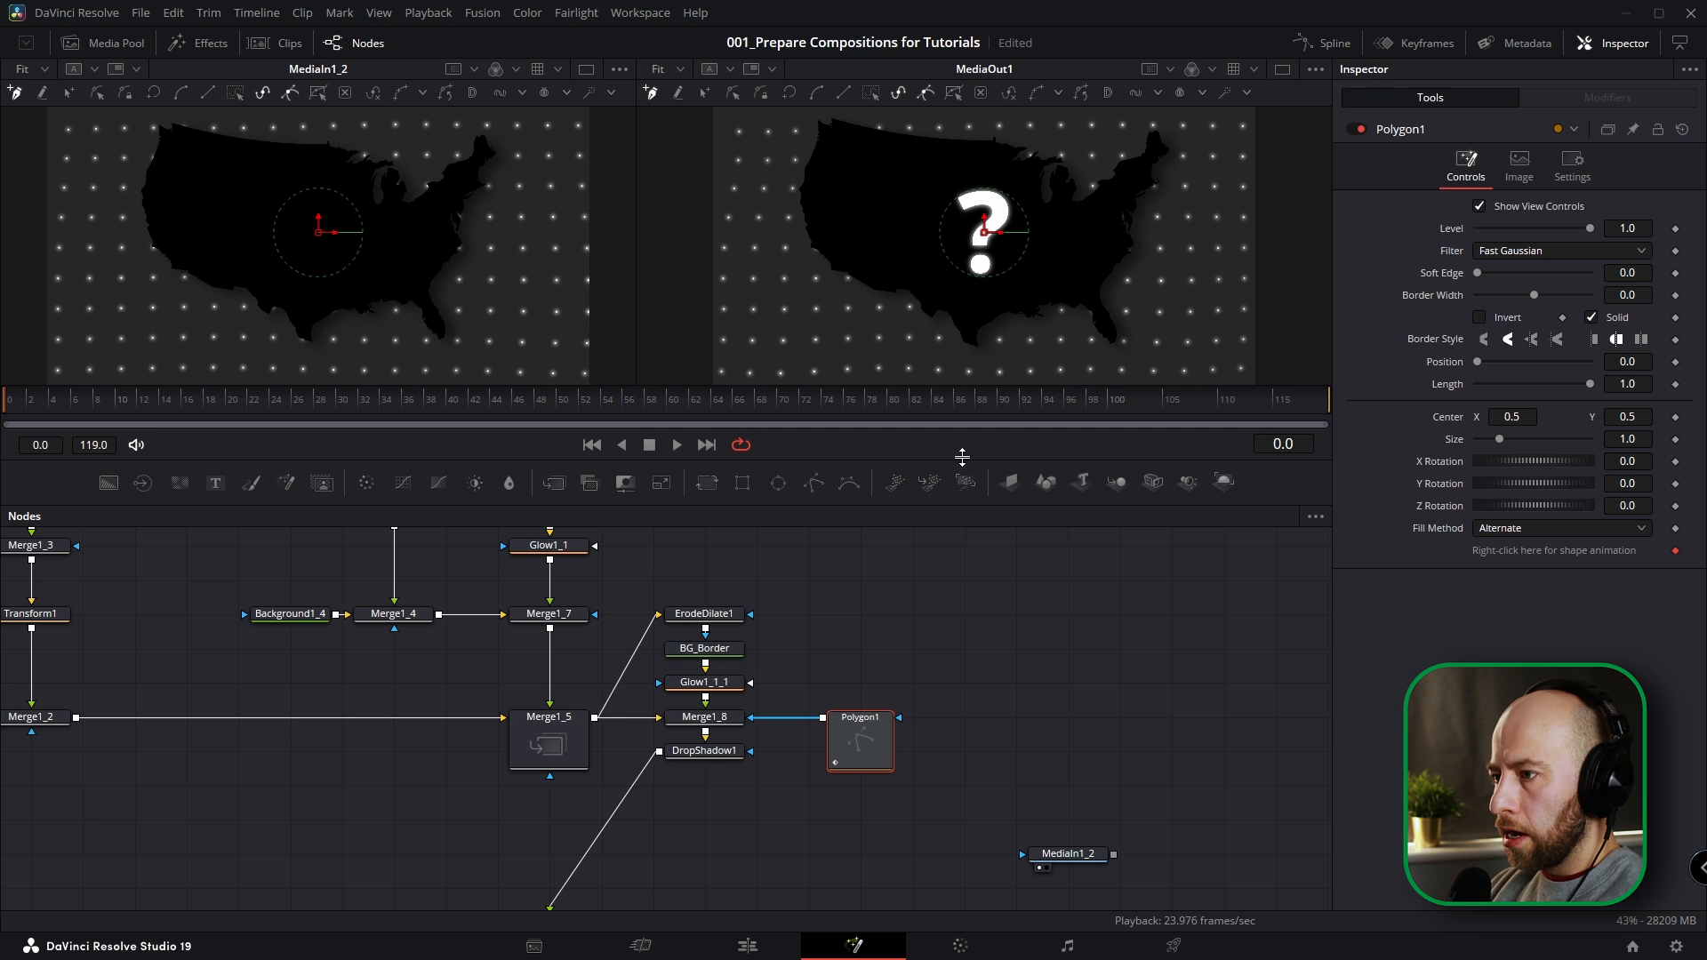
Trace a closed polygon around the entire outline of the USA map in an enlarged single viewer.
left_click_drag(957, 457, 957, 656)
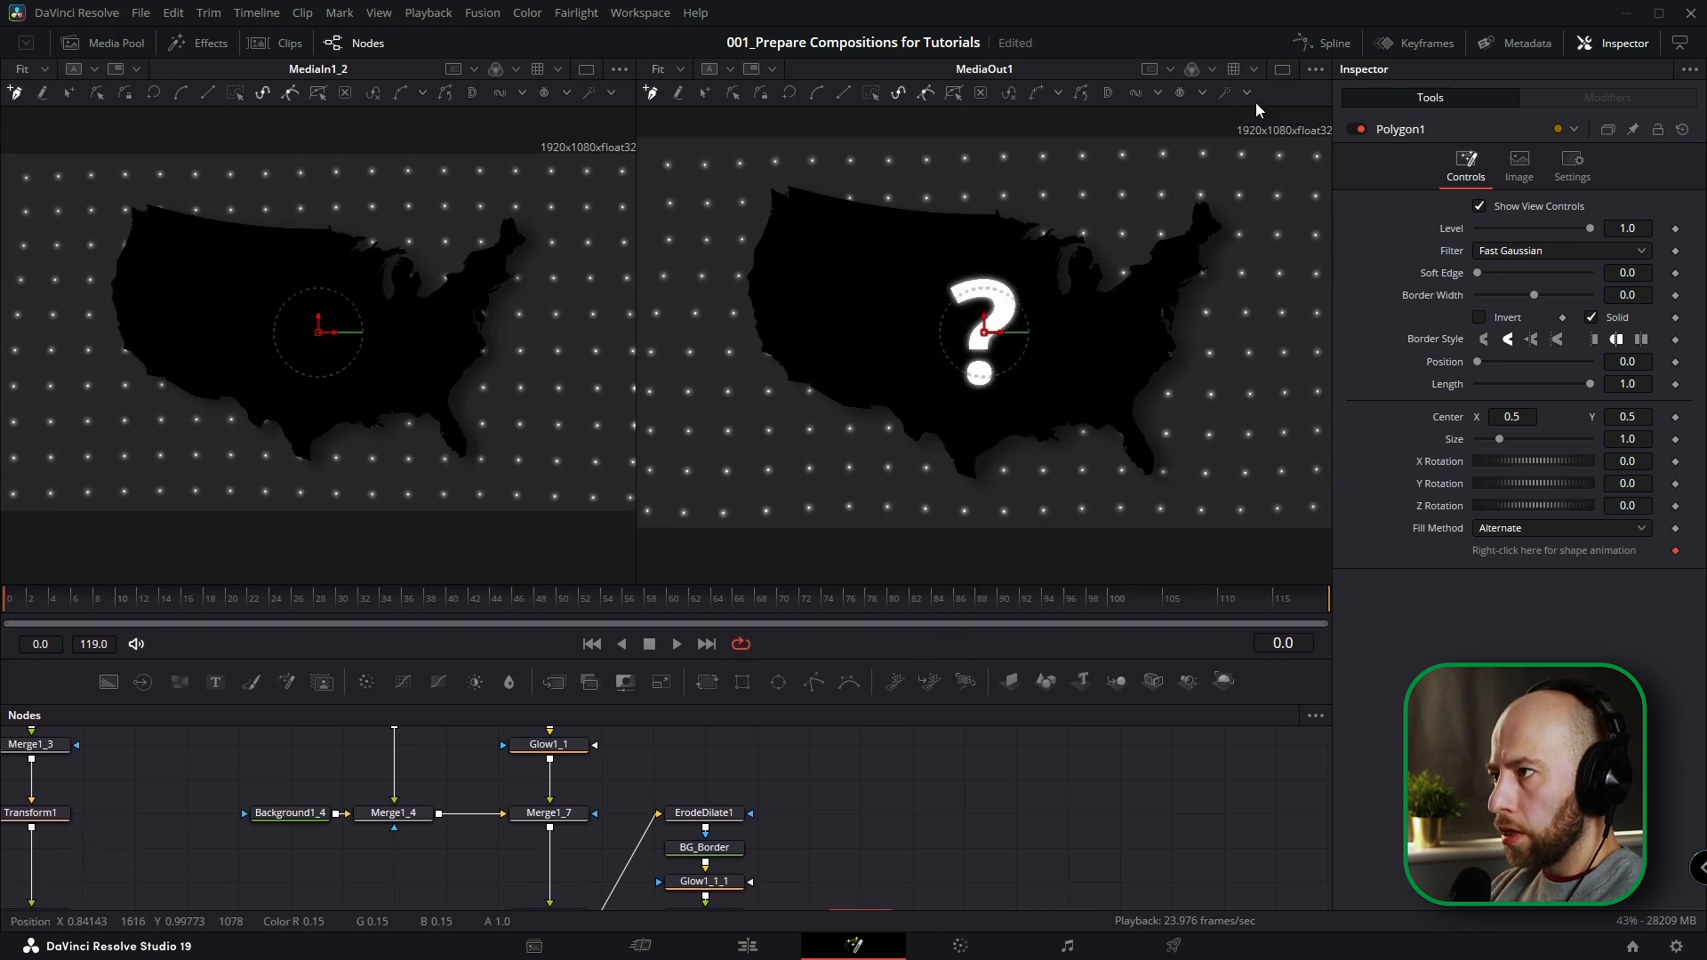
left_click(1282, 70)
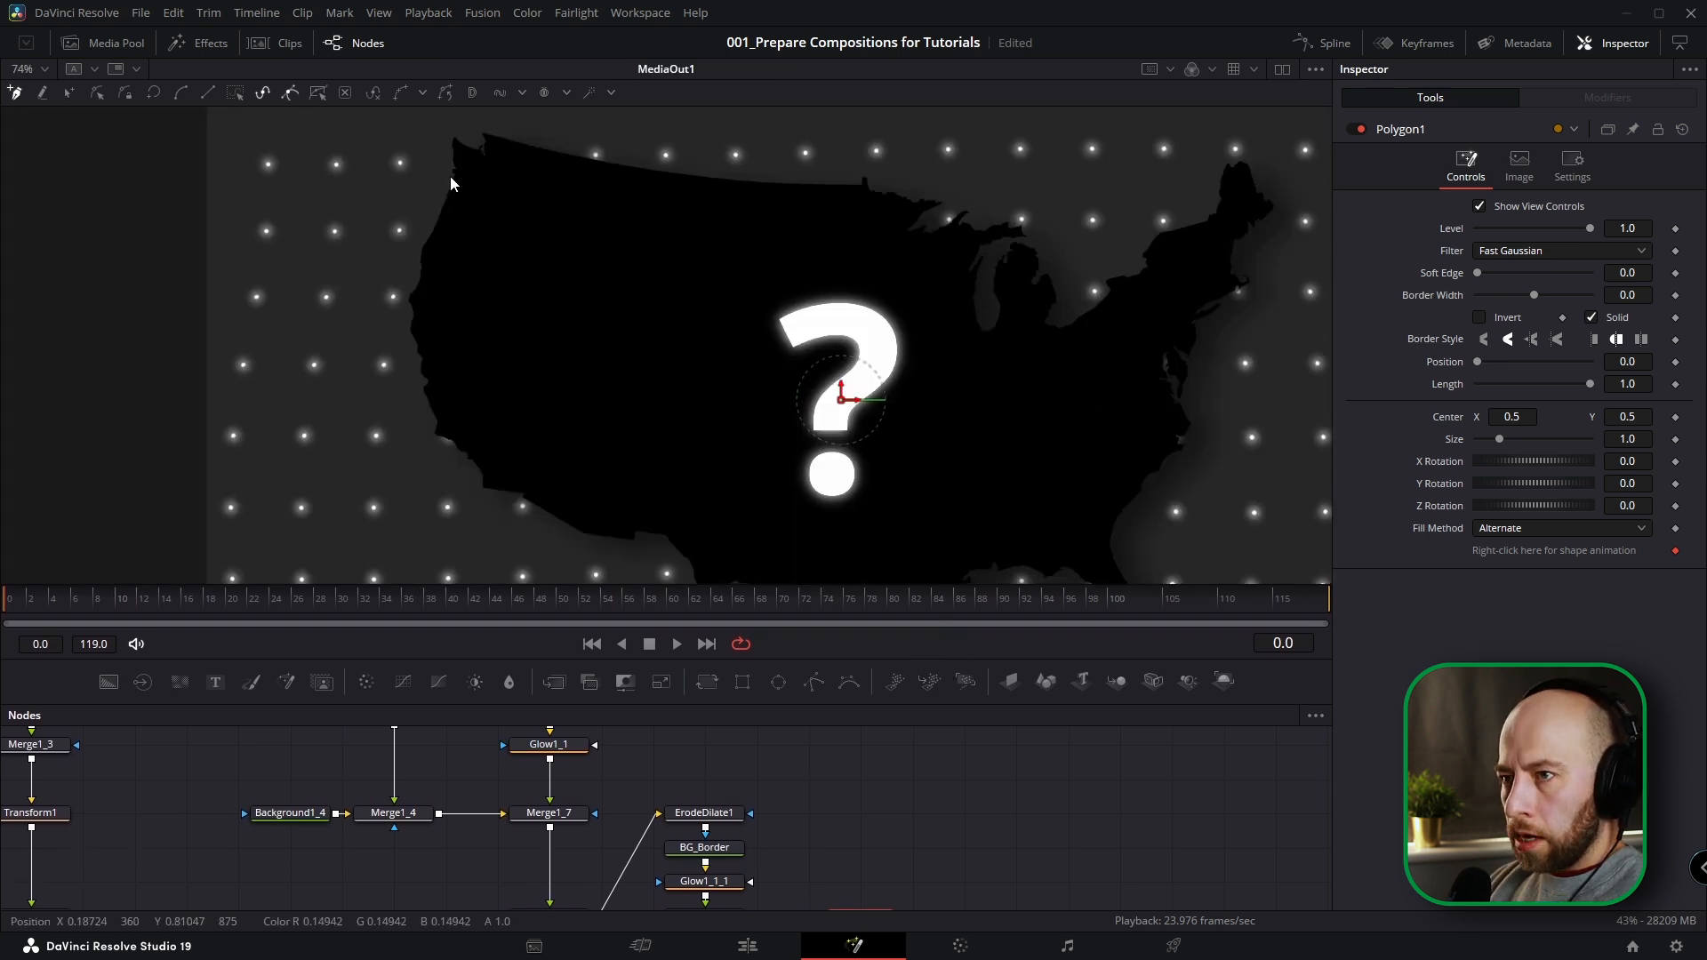
scroll(480, 195, "up", 3)
left_click_drag(501, 198, 441, 269)
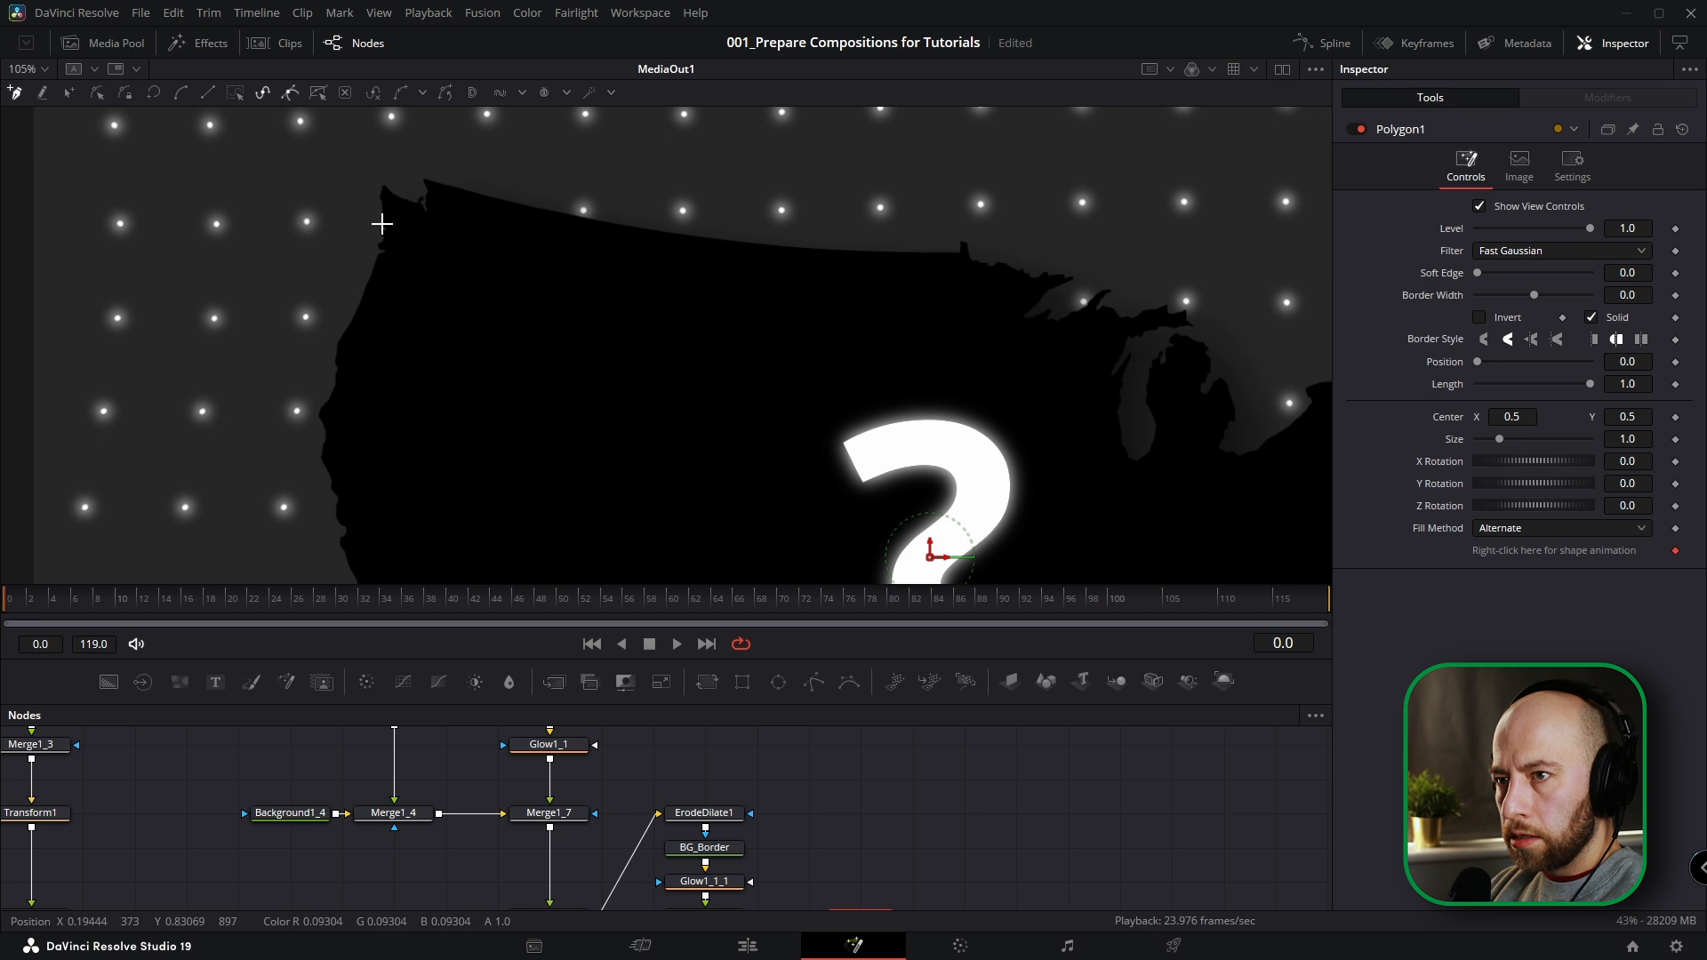
left_click(384, 221)
left_click(380, 203)
scroll(392, 229, "up", 3)
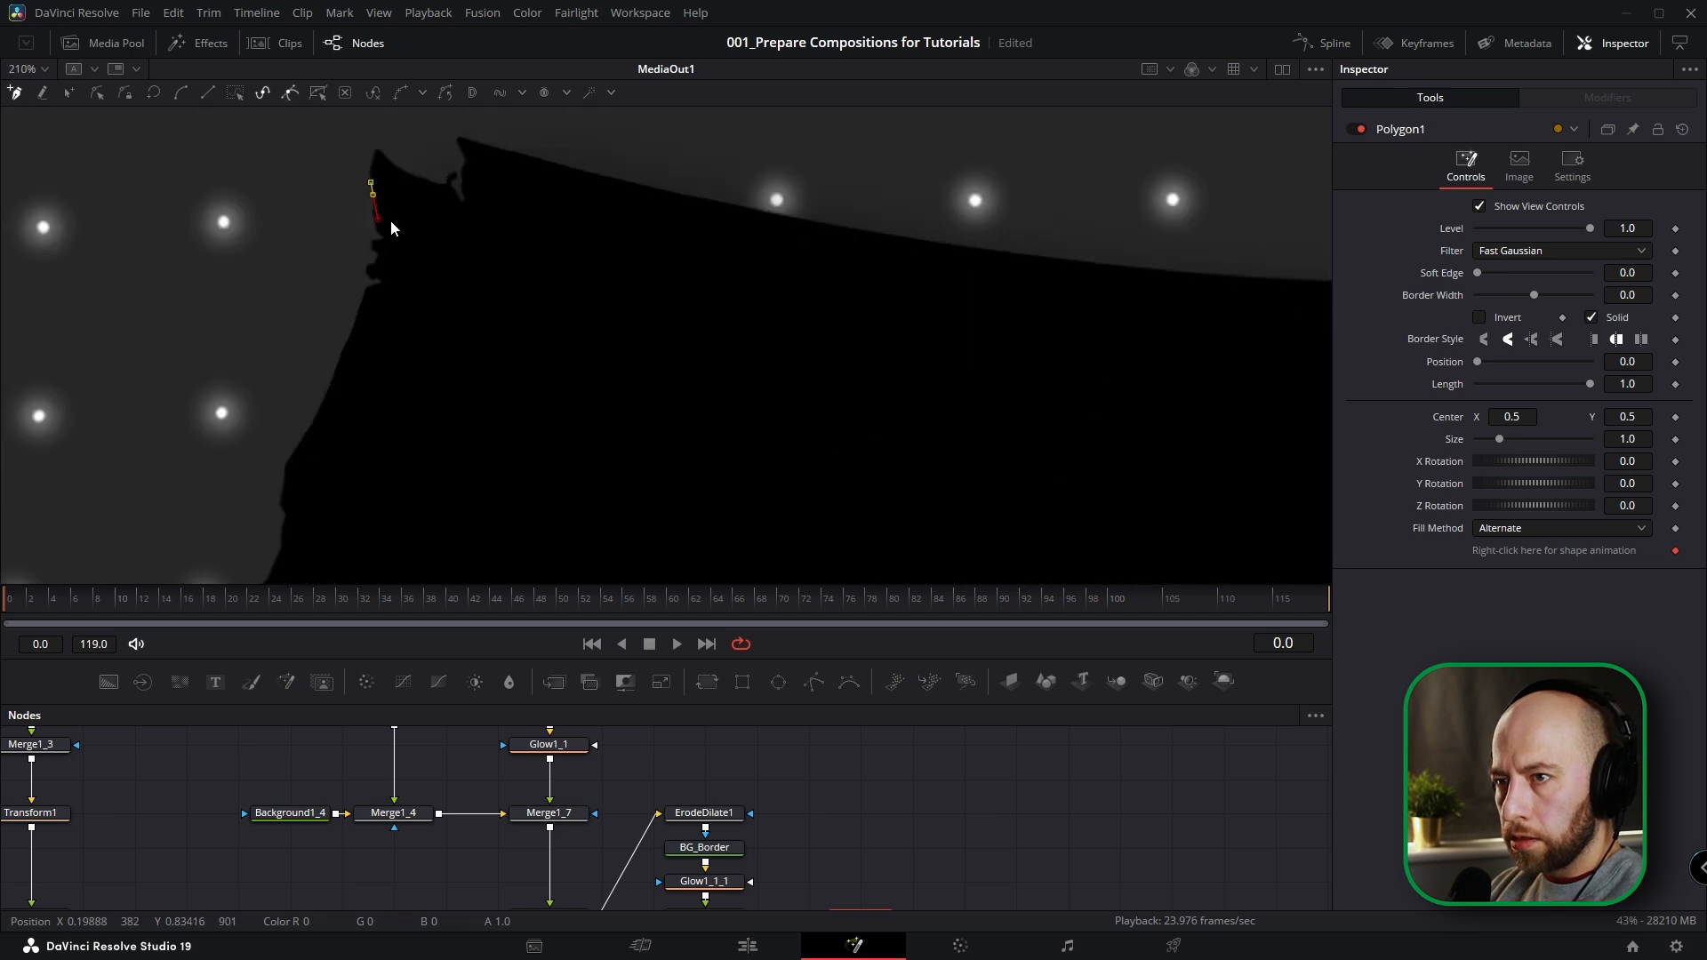
left_click_drag(392, 228, 405, 295)
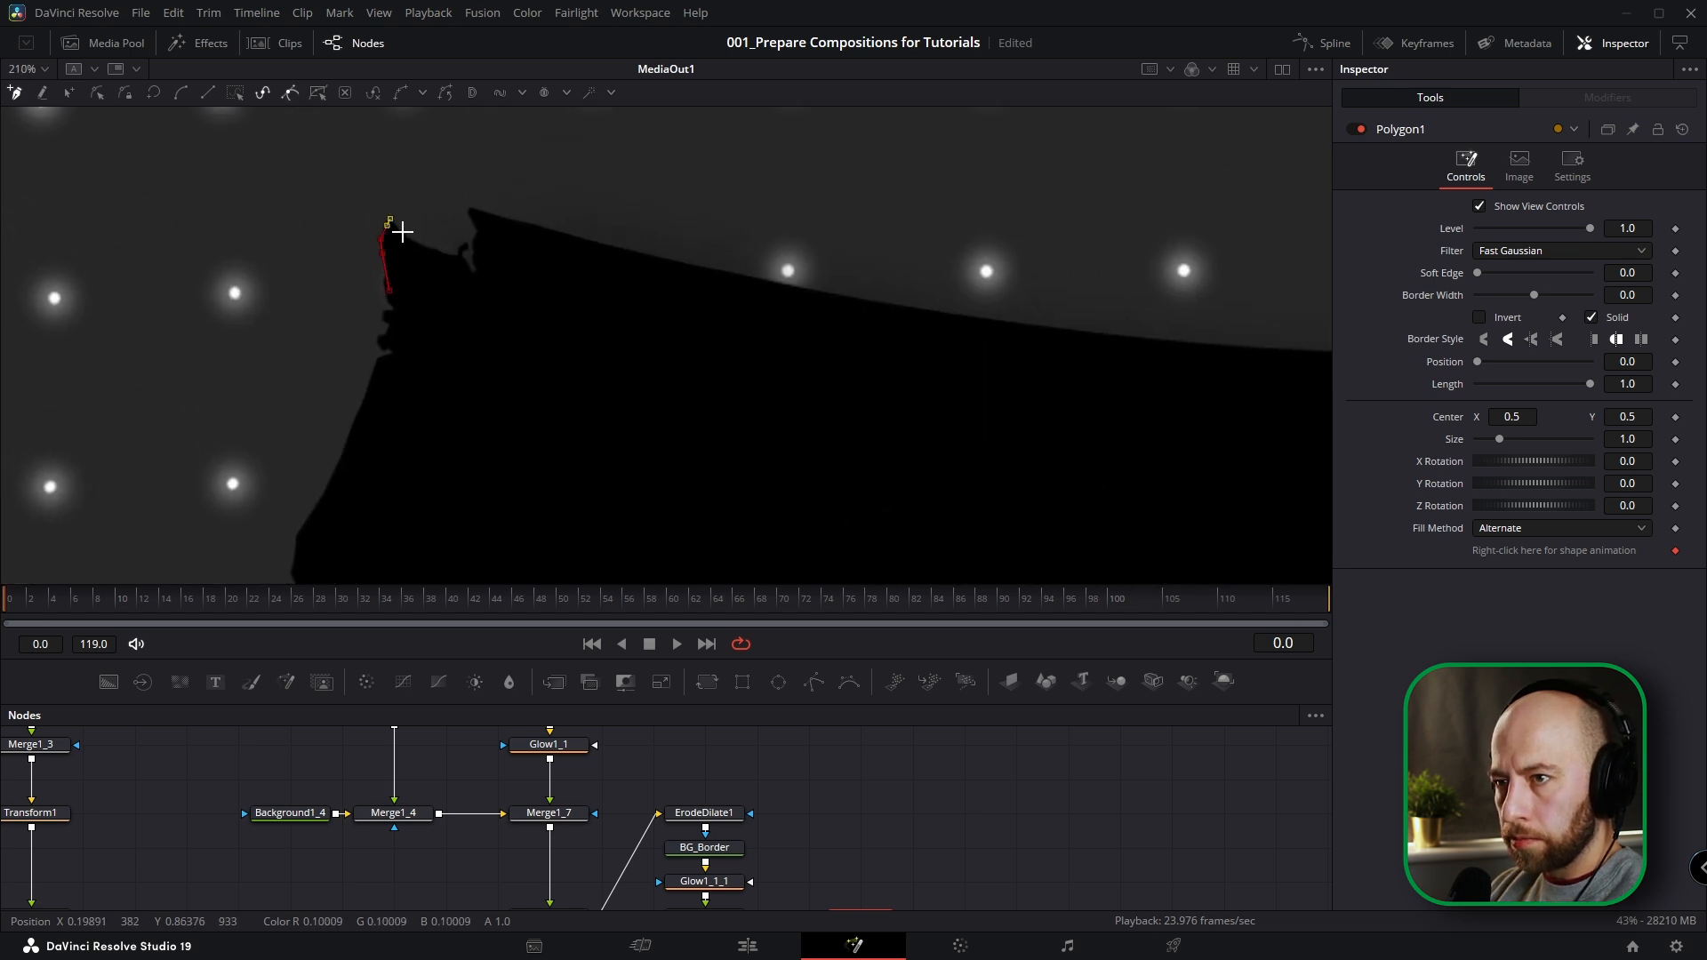
left_click(472, 260)
left_click(474, 240)
left_click(466, 214)
left_click(479, 205)
left_click_drag(561, 233, 618, 245)
left_click(690, 263)
left_click(917, 312)
left_click(1116, 334)
left_click_drag(1182, 339, 320, 211)
left_click(391, 221)
left_click(537, 230)
left_click(674, 231)
left_click(744, 253)
left_click(778, 251)
left_click(903, 279)
left_click(874, 360)
left_click(980, 304)
left_click(1014, 359)
left_click(1081, 338)
left_click(1129, 341)
left_click(1102, 381)
left_click(1059, 379)
left_click(1010, 398)
left_click(979, 473)
left_click_drag(1003, 495, 907, 287)
left_click(909, 394)
left_click(967, 341)
left_click(1033, 189)
left_click(1083, 291)
left_click(1108, 266)
left_click(1277, 298)
scroll(1276, 298, "down", 3)
left_click_drag(1277, 298, 855, 345)
left_click(938, 251)
left_click_drag(1013, 225, 854, 435)
left_click(982, 306)
left_click(960, 564)
scroll(1005, 542, "down", 3)
left_click(826, 457)
scroll(822, 480, "down", 3)
left_click(800, 366)
left_click(711, 546)
scroll(731, 533, "down", 3)
left_click(754, 488)
left_click(638, 405)
left_click(580, 438)
left_click(498, 428)
left_click(377, 448)
left_click(295, 406)
left_click(233, 383)
left_click_drag(133, 336, 614, 461)
left_click(542, 407)
left_click(504, 267)
left_click(513, 210)
left_click(544, 147)
left_click(544, 130)
scroll(925, 331, "down", 3)
left_click_drag(982, 342, 888, 343)
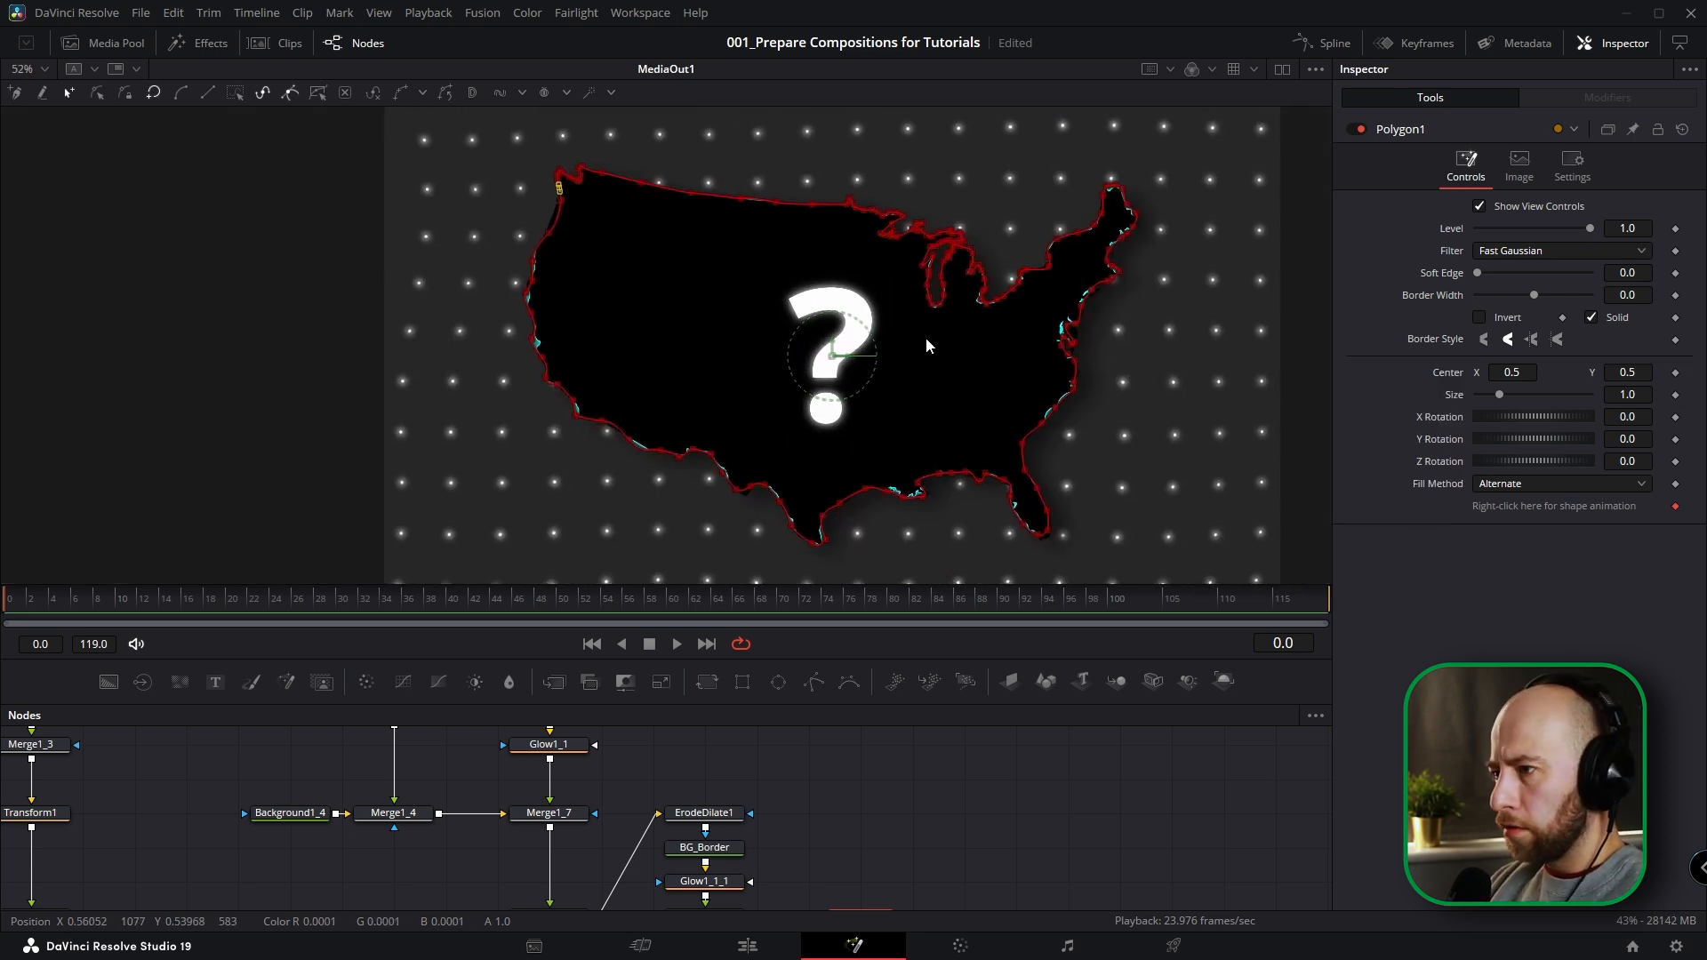
scroll(943, 359, "down", 2)
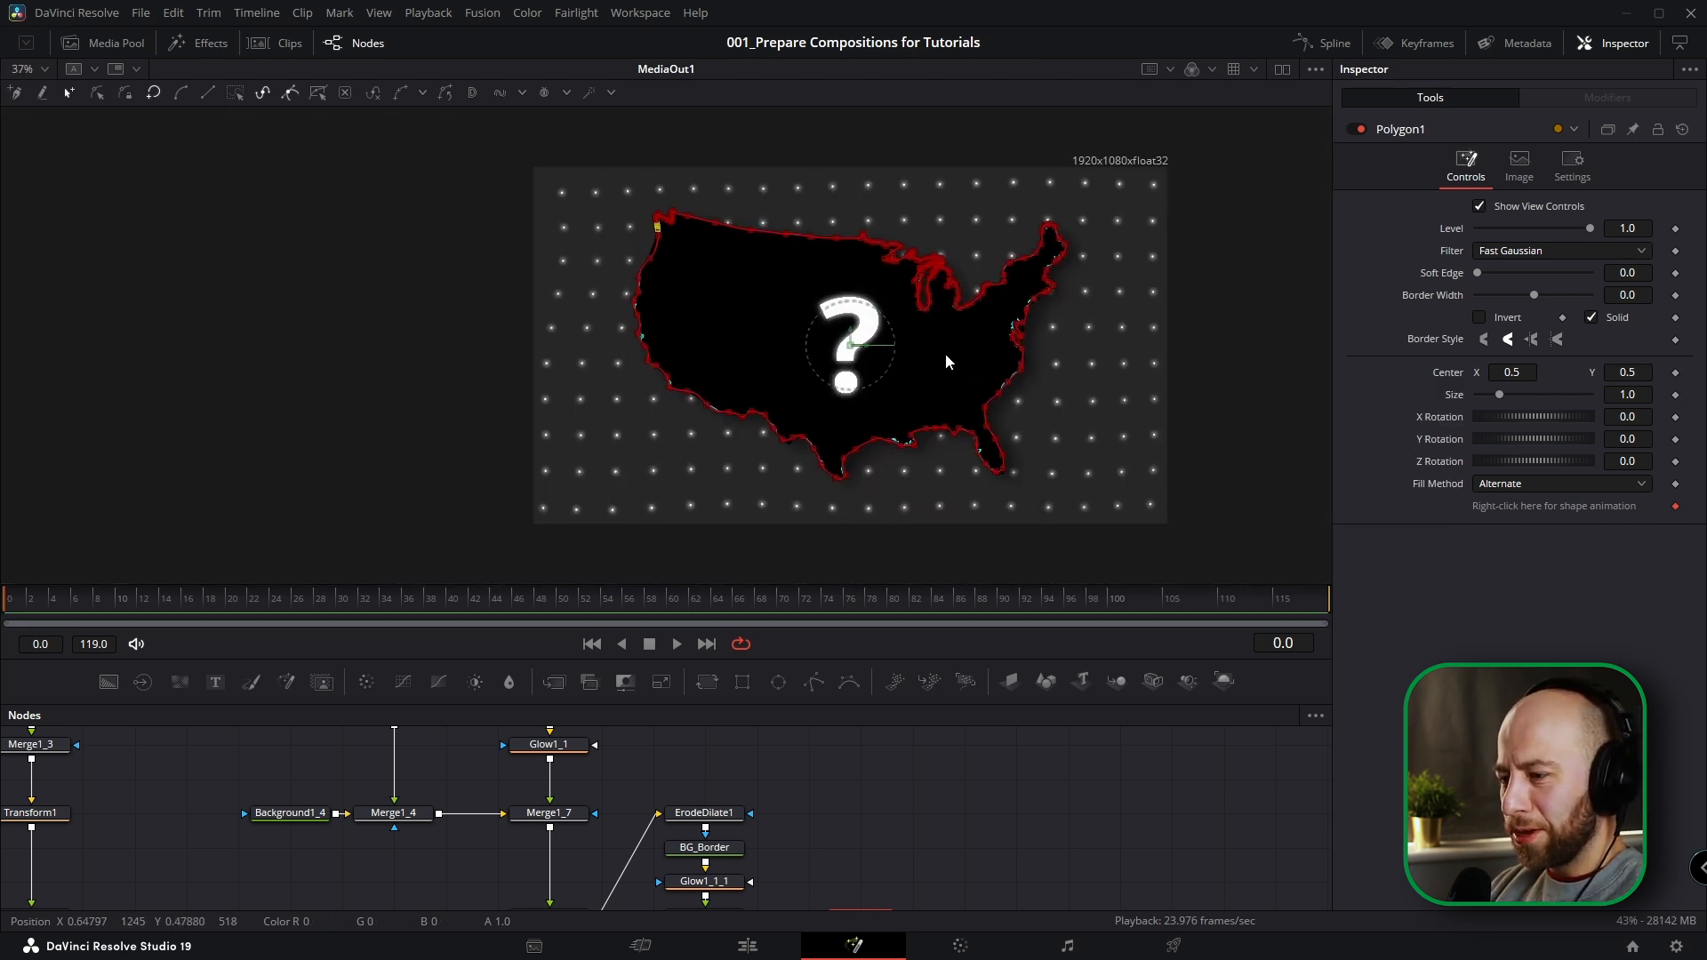
Turn off Solid and the view controls for Polygon1, and test shortening its stroke length.
left_click(1591, 318)
left_click(1481, 207)
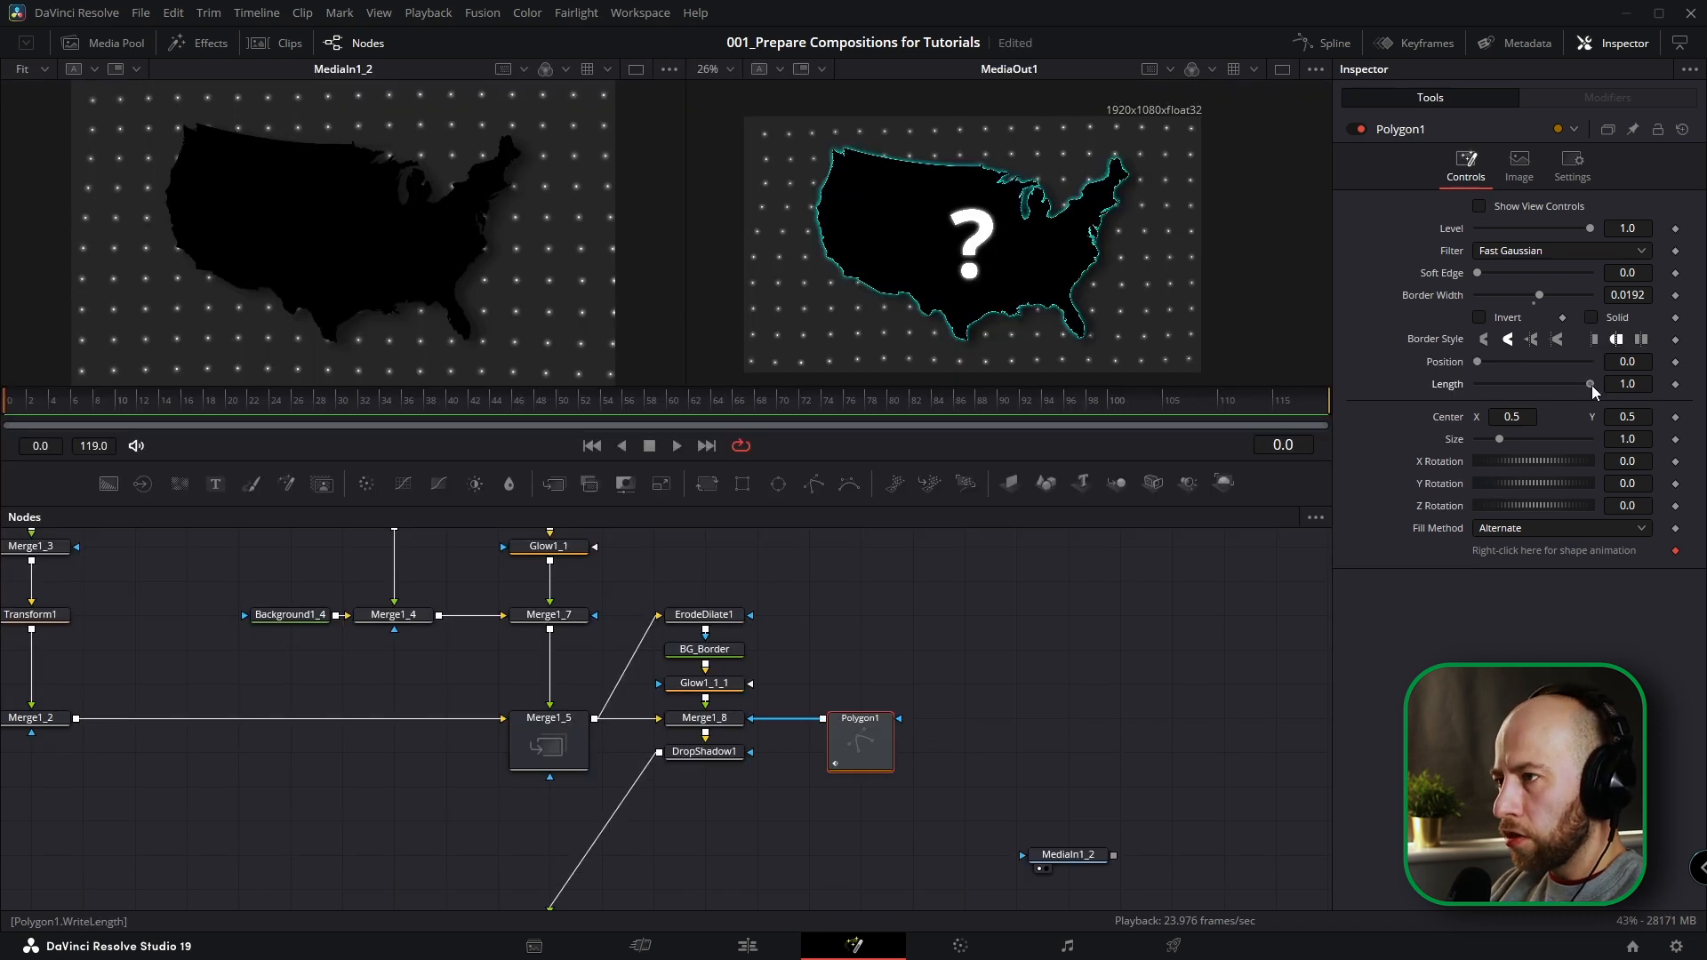
left_click_drag(1592, 386, 1482, 370)
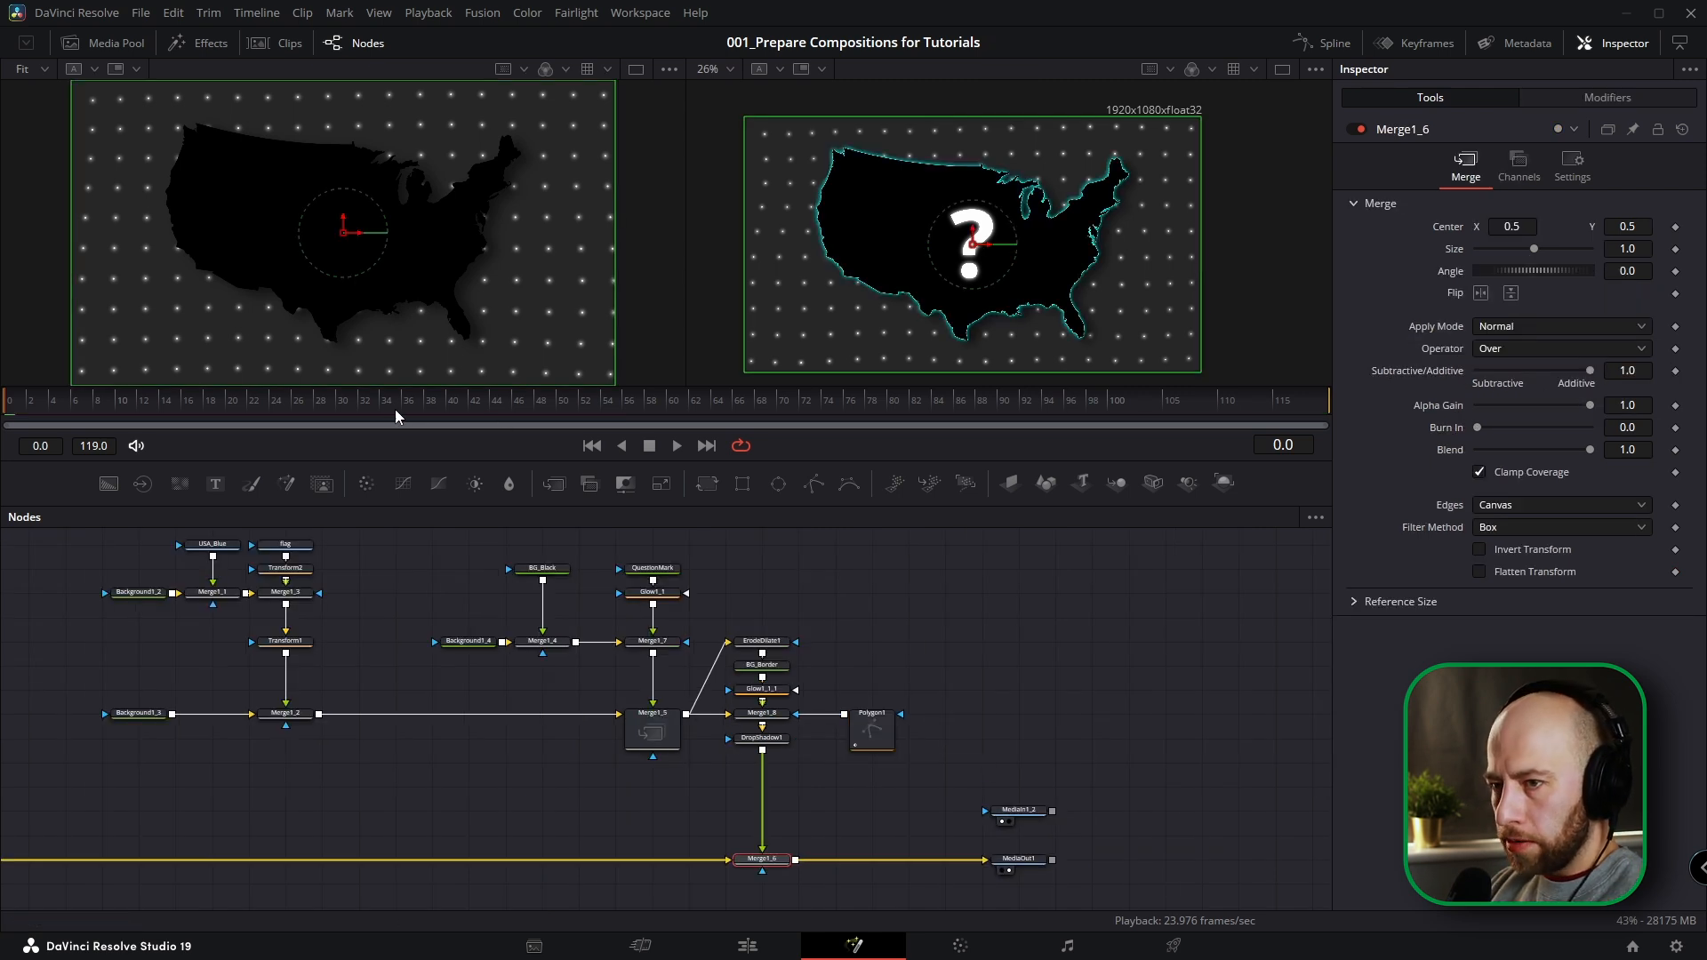
At frame 0, set Polygon1's Length to 0.0 and keyframe it.
key("Home")
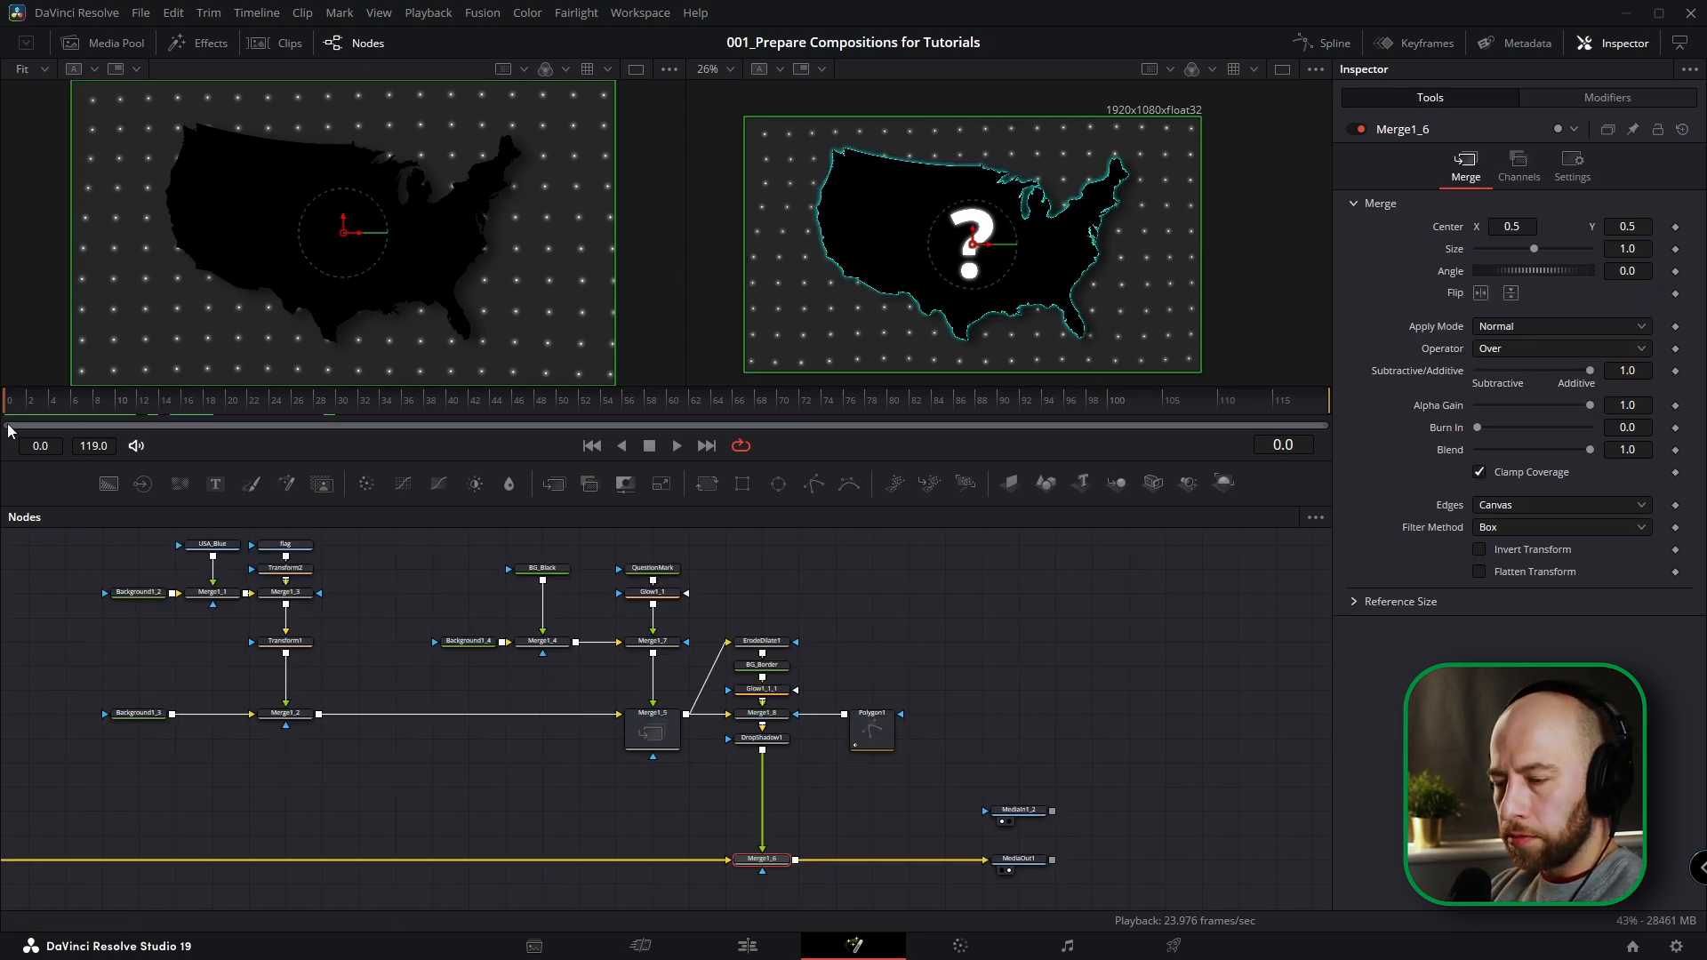
left_click(871, 731)
left_click_drag(1587, 382, 1451, 379)
scroll(760, 722, "up", 2)
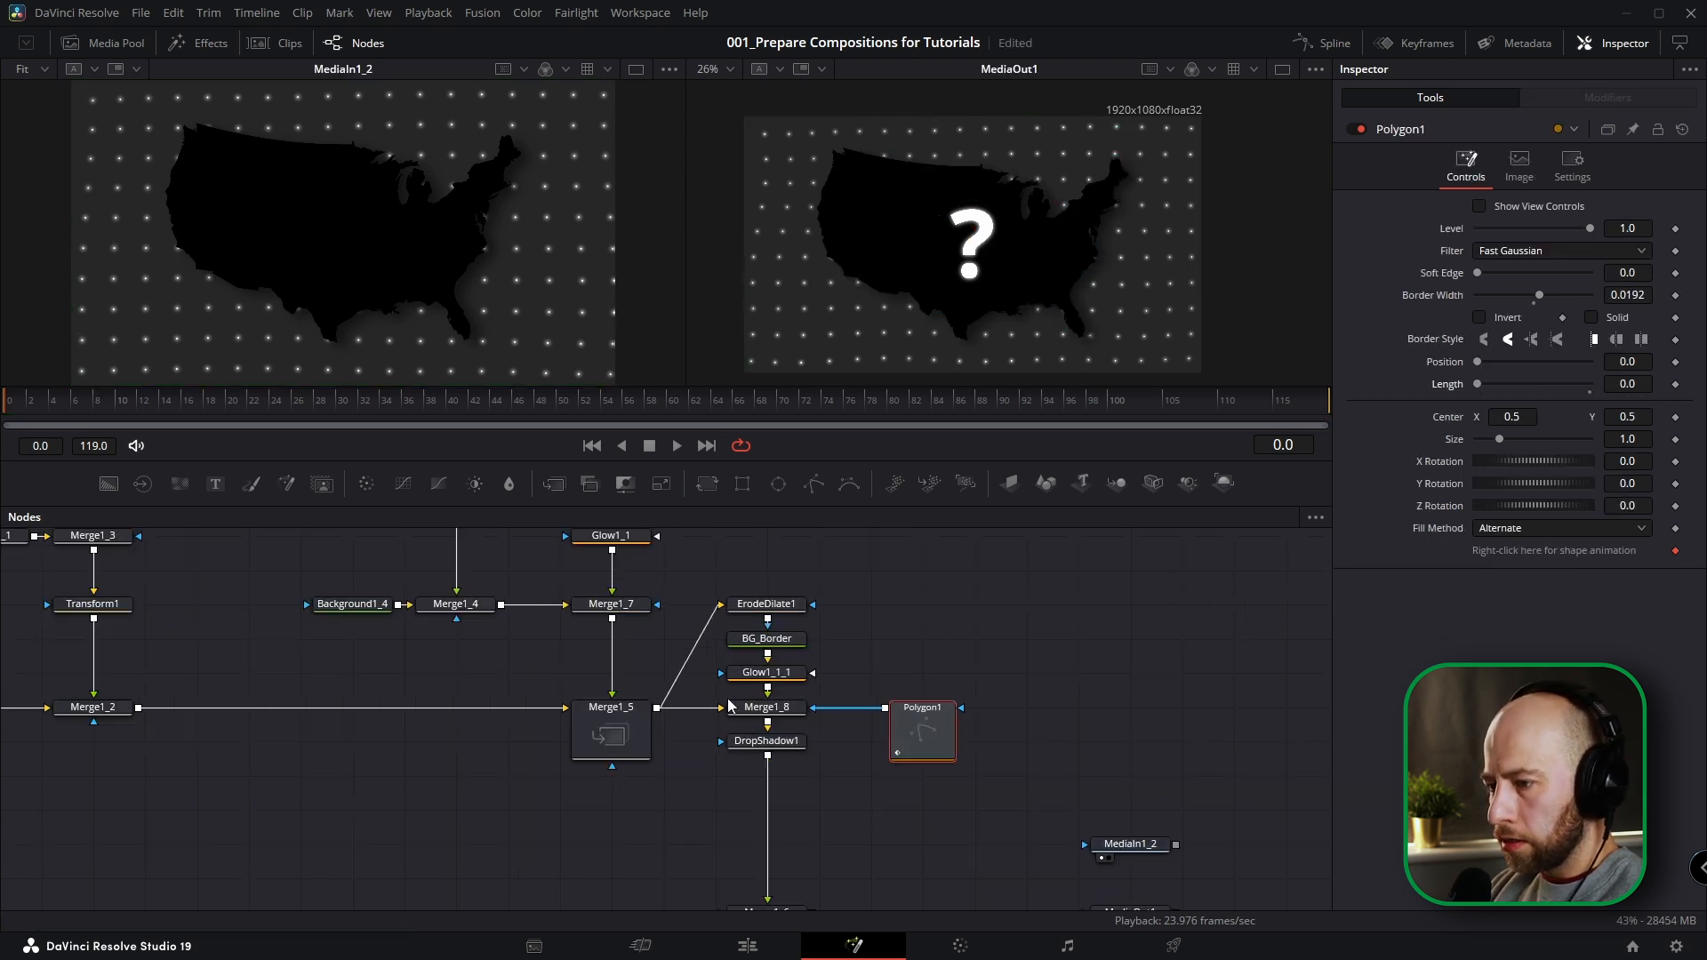
left_click(767, 715)
left_click(923, 741)
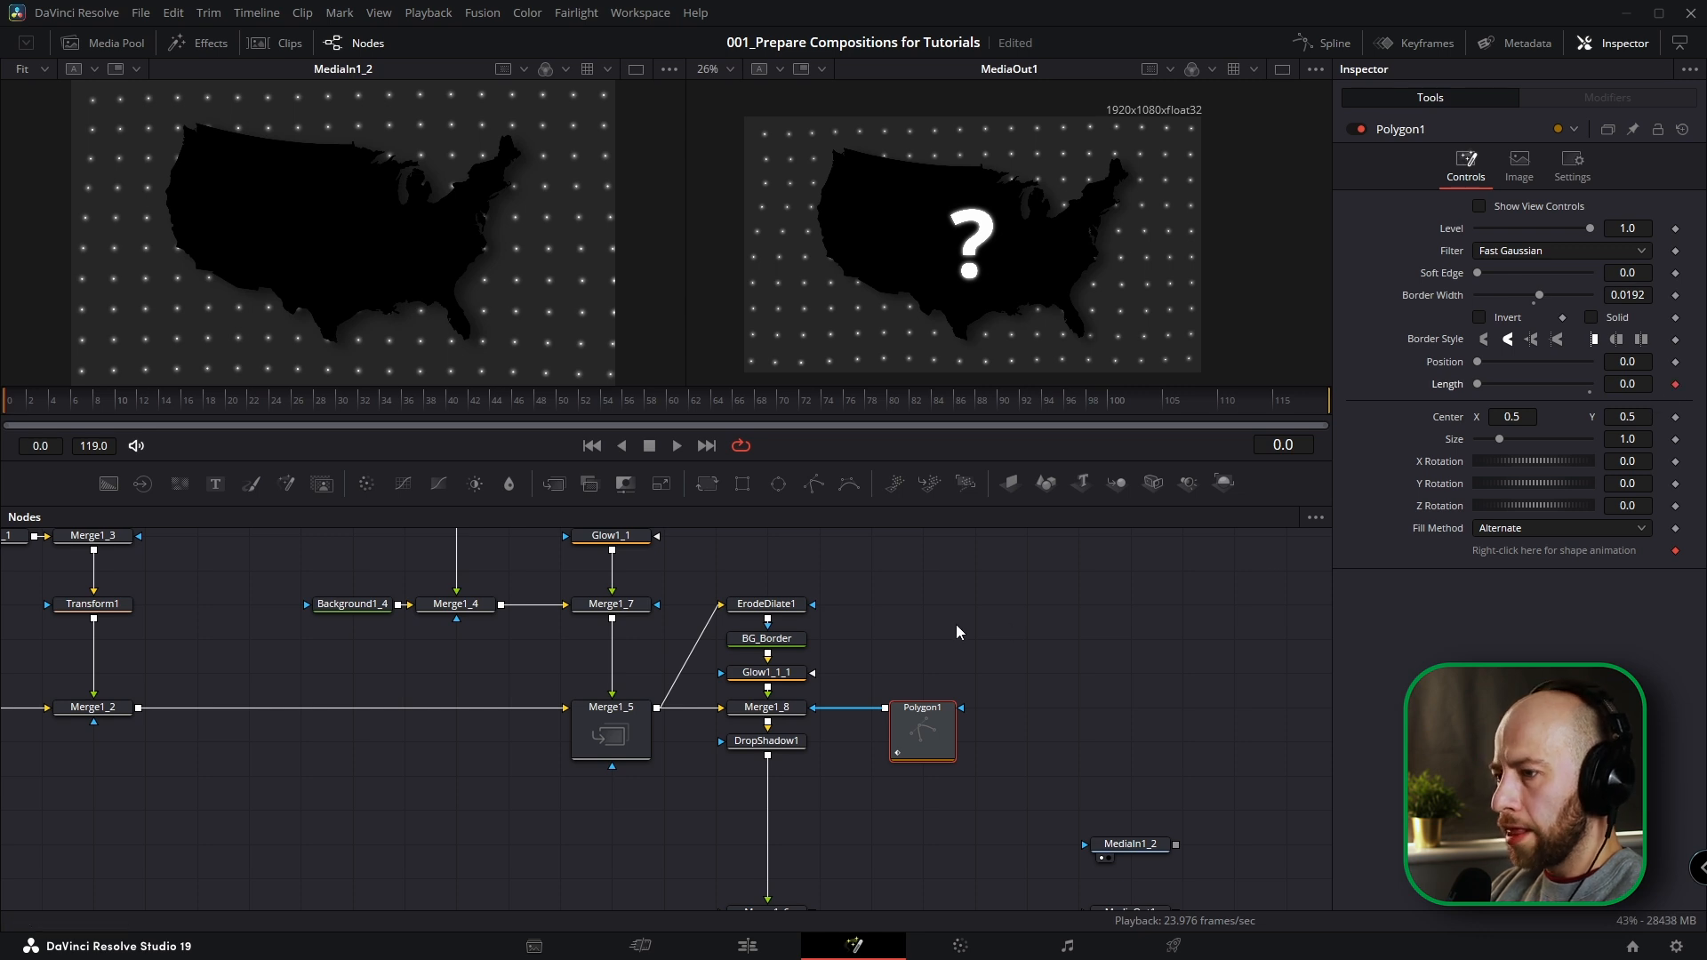
At frame 22, set Polygon1's Length to 1.0 so the border draws on completely.
left_click_drag(160, 416, 253, 414)
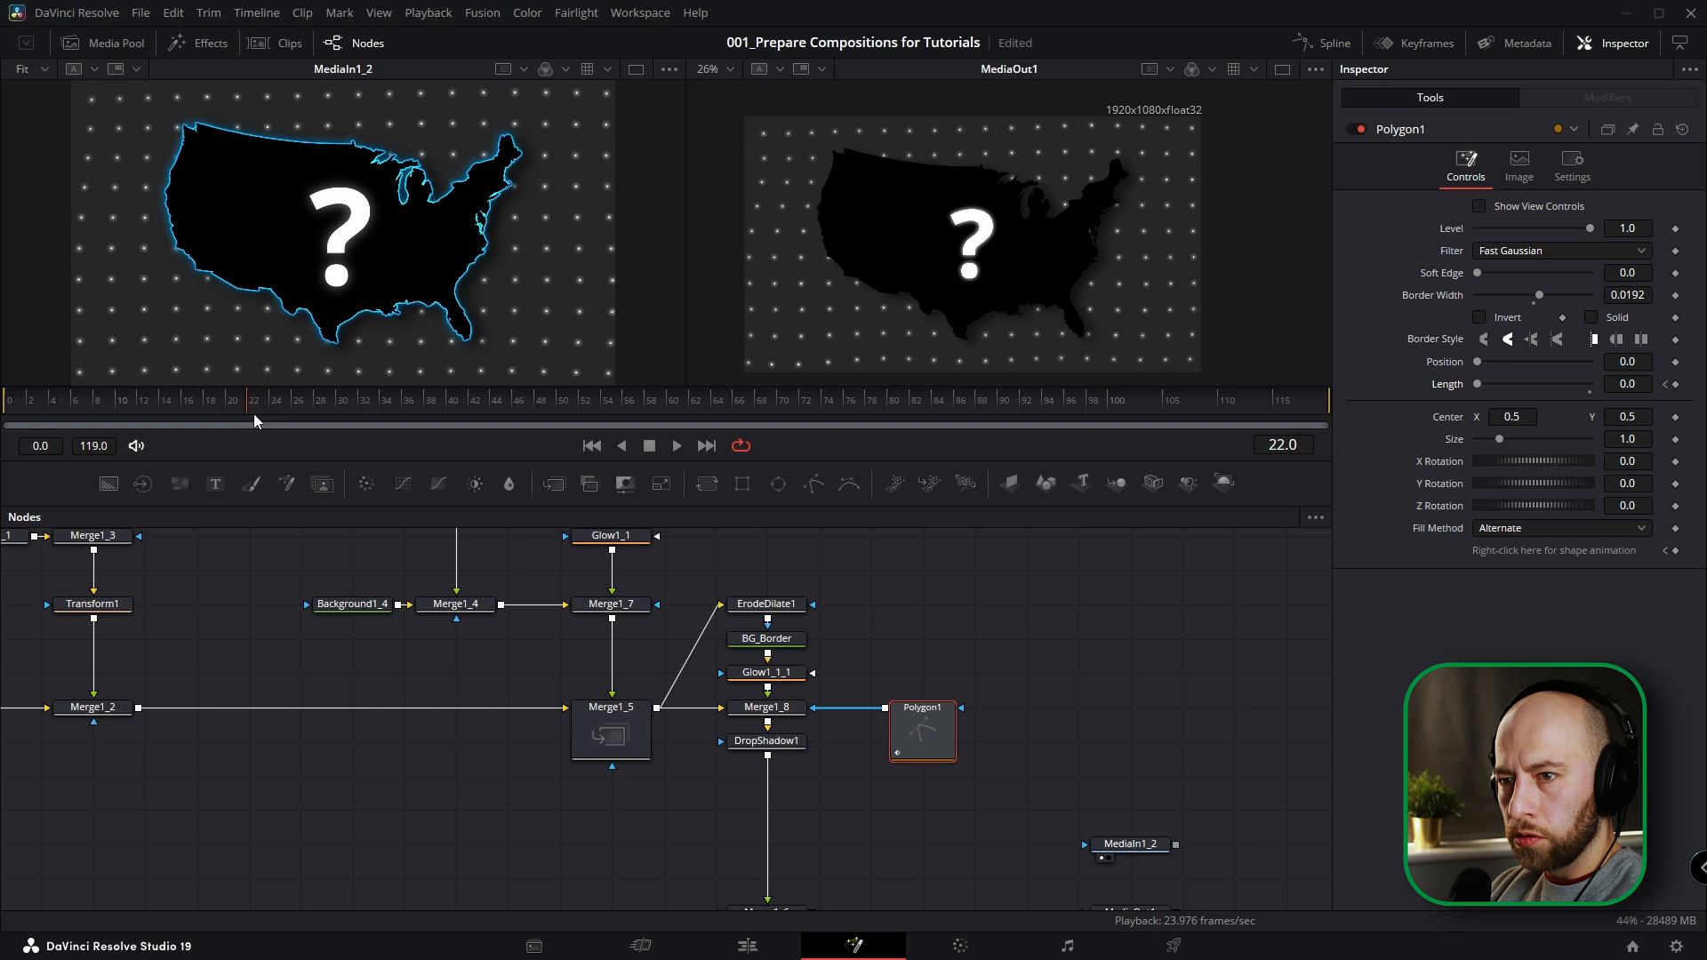
left_click_drag(1474, 386, 1603, 397)
key("shift+Right")
Smooth only Polygon1's Length curve in the spline editor and raise its Ease In to 100.
left_click(1329, 46)
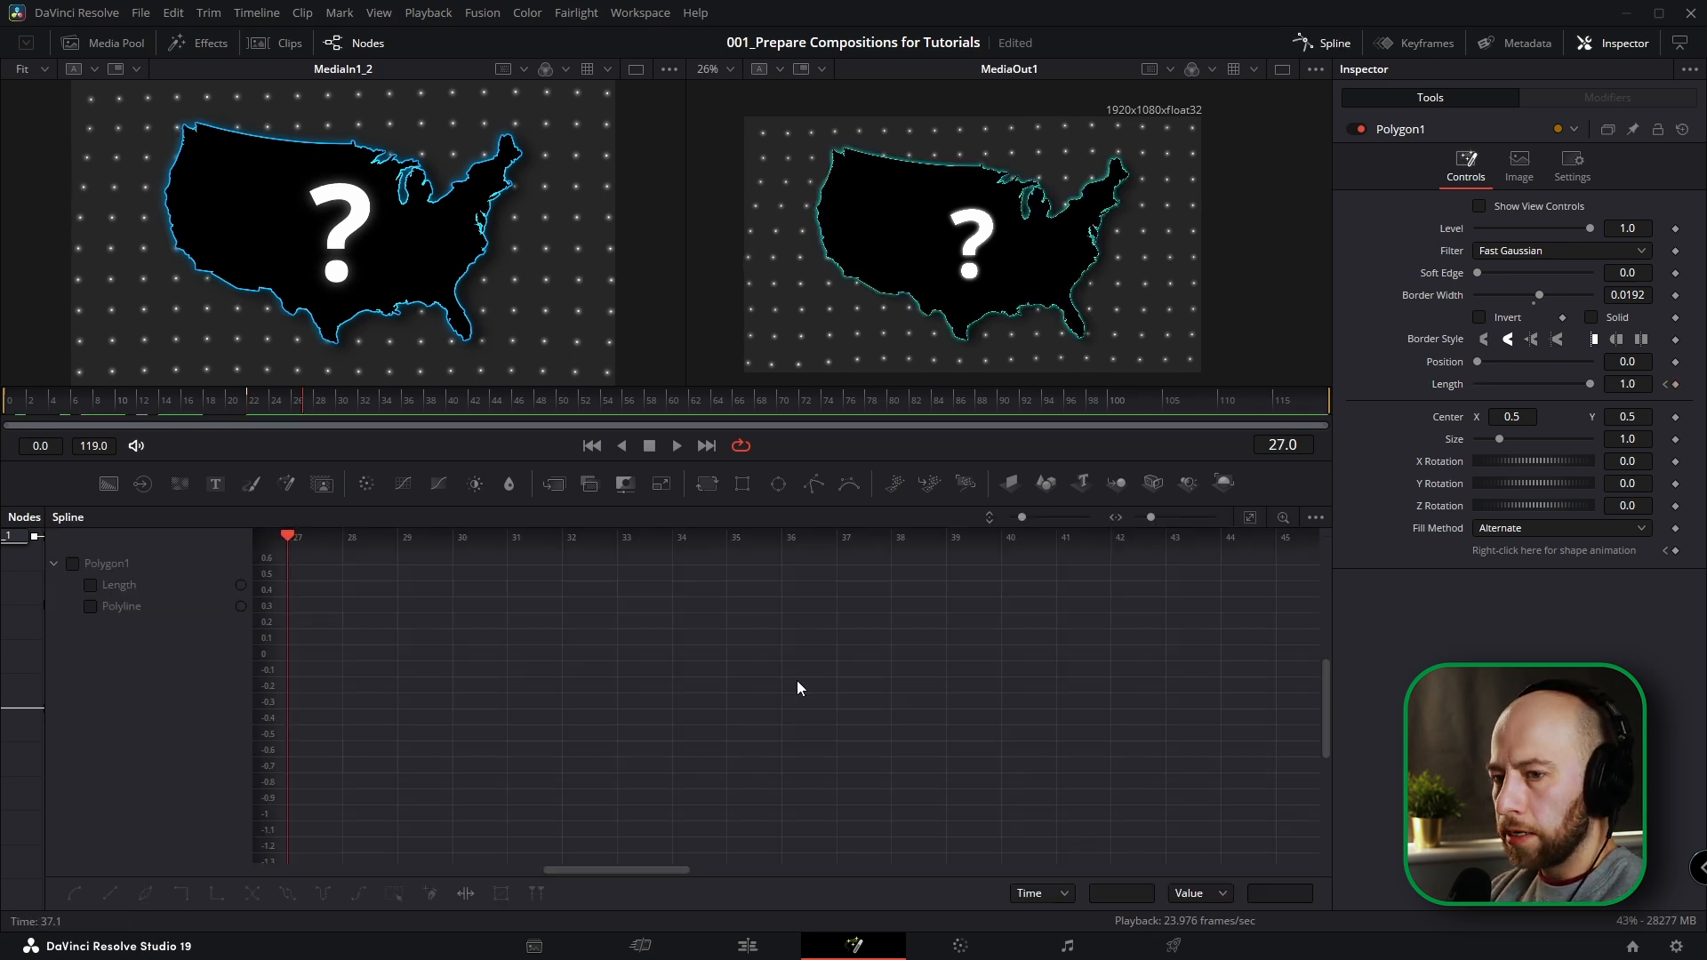
left_click(75, 565)
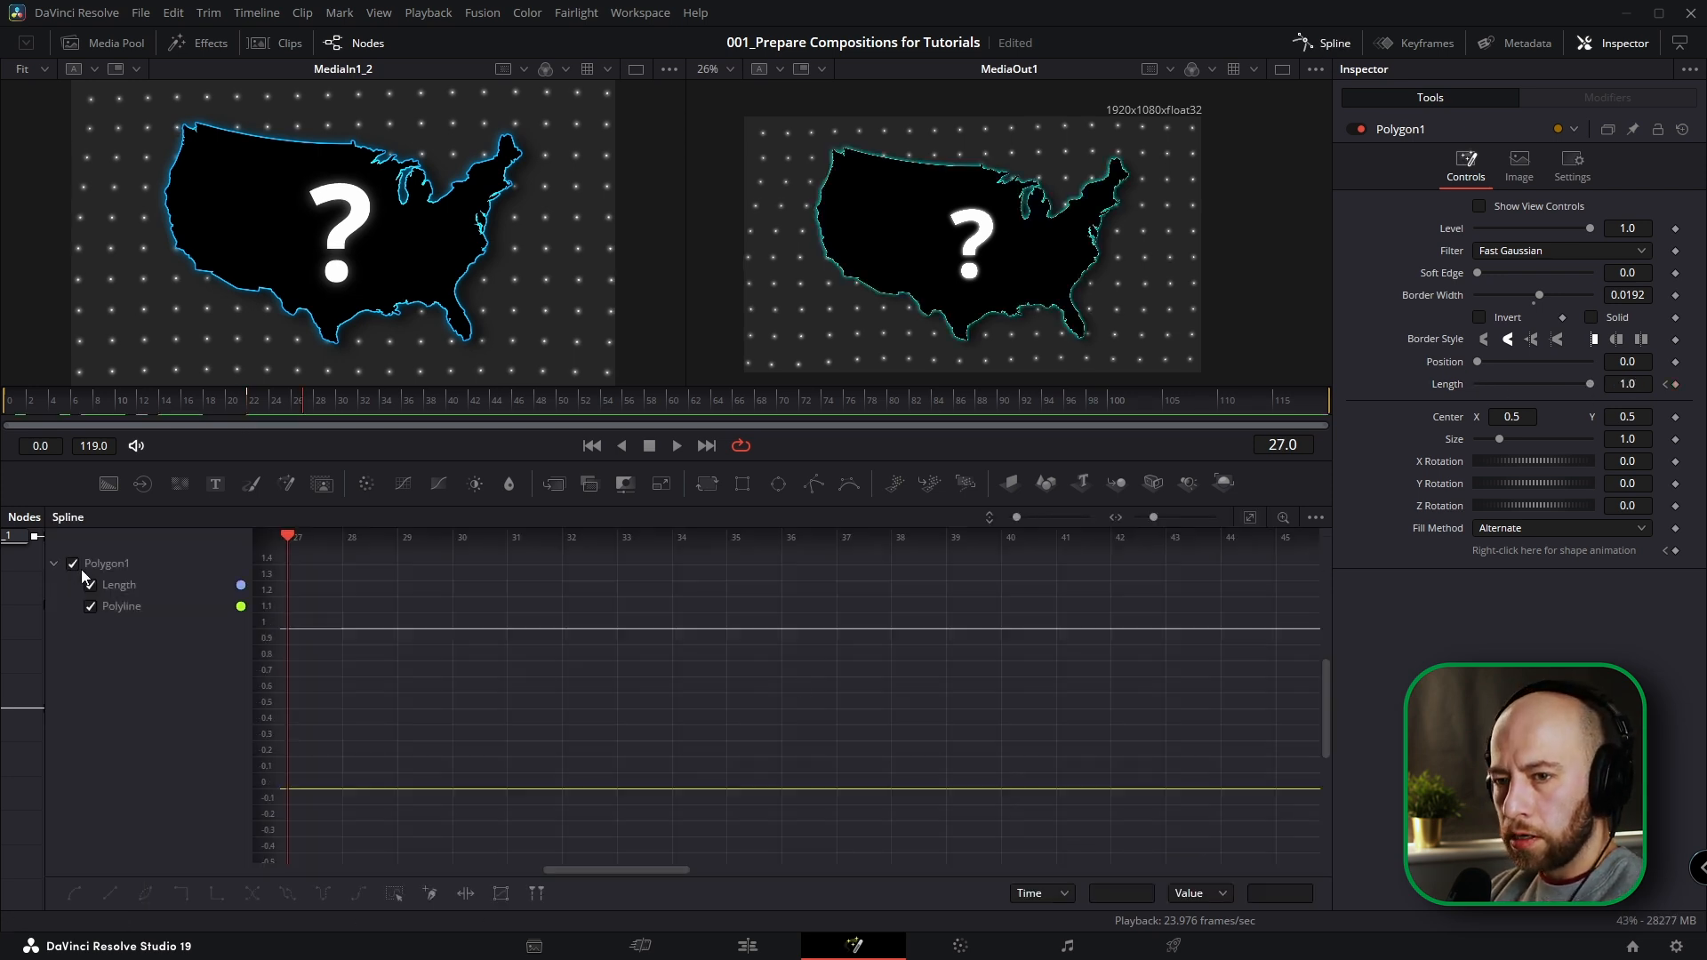
left_click(1248, 518)
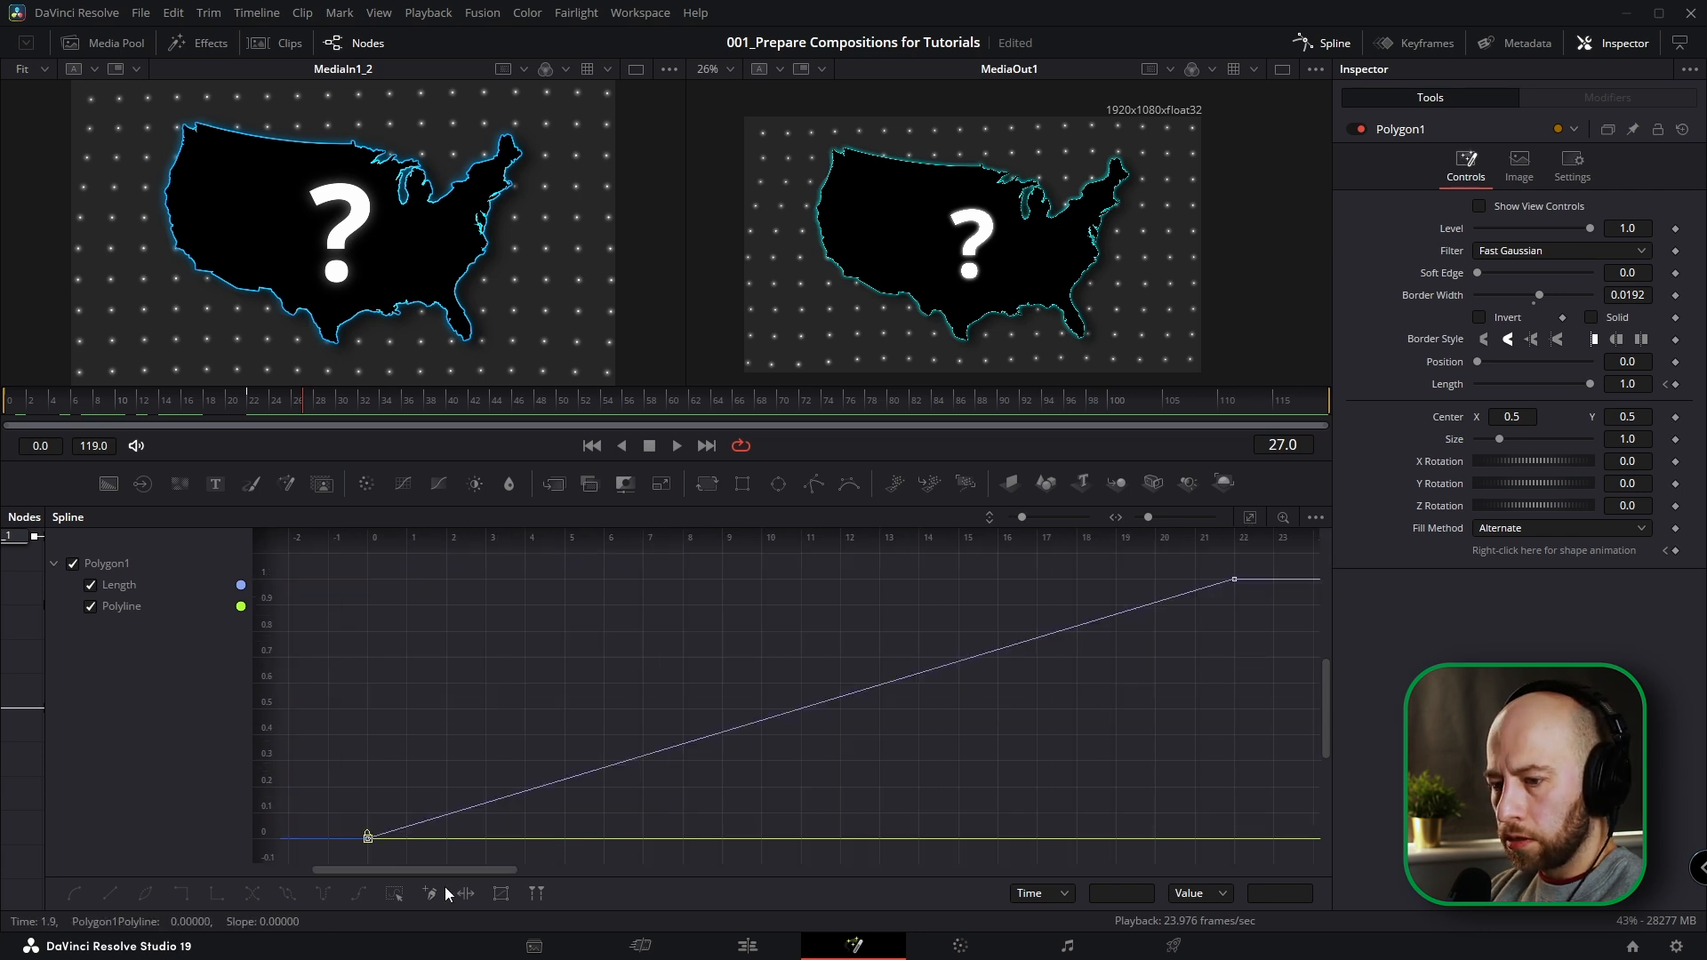
left_click(90, 608)
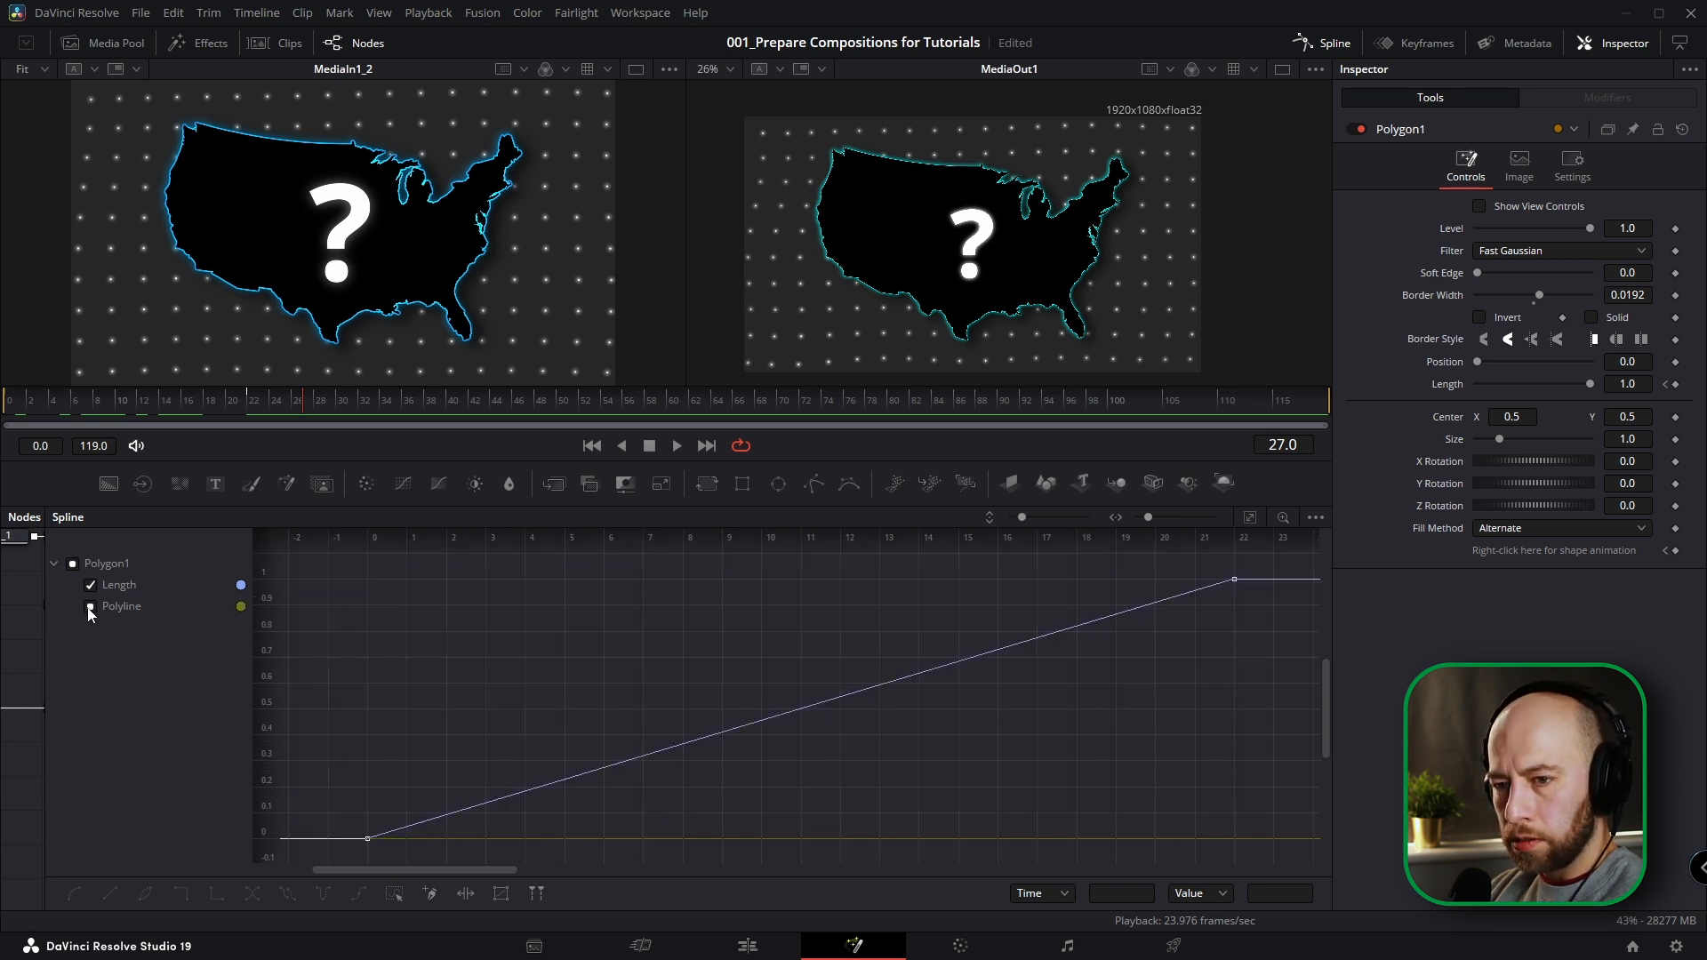
left_click(391, 894)
key("f")
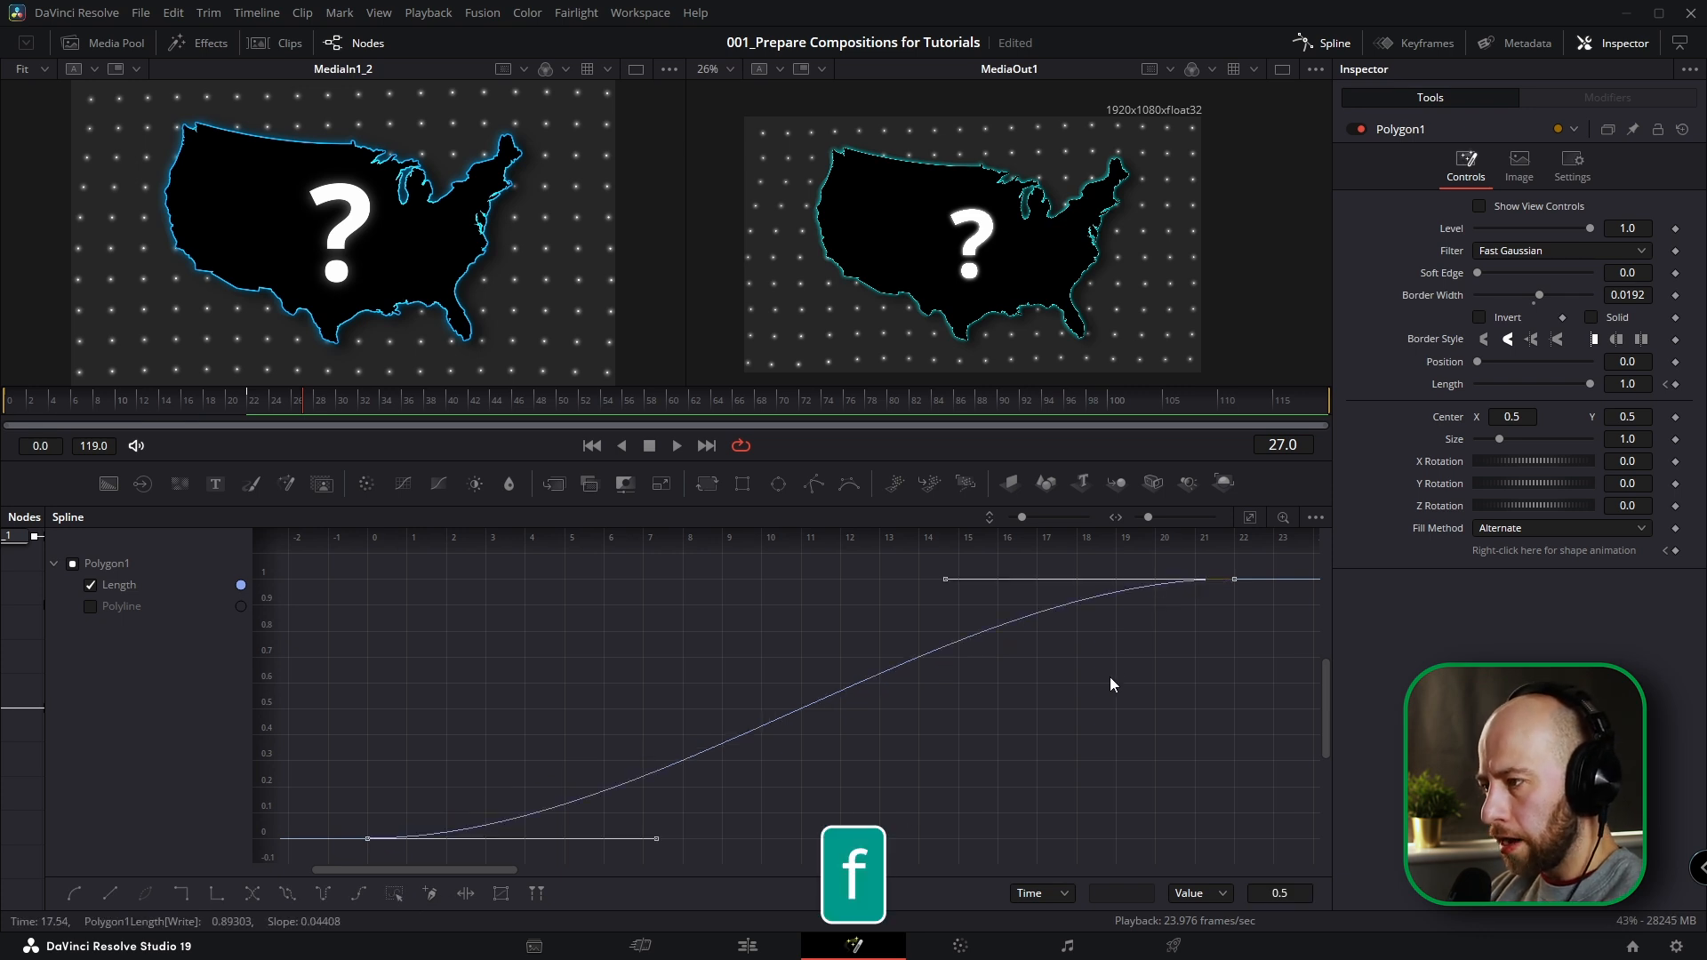
key("t")
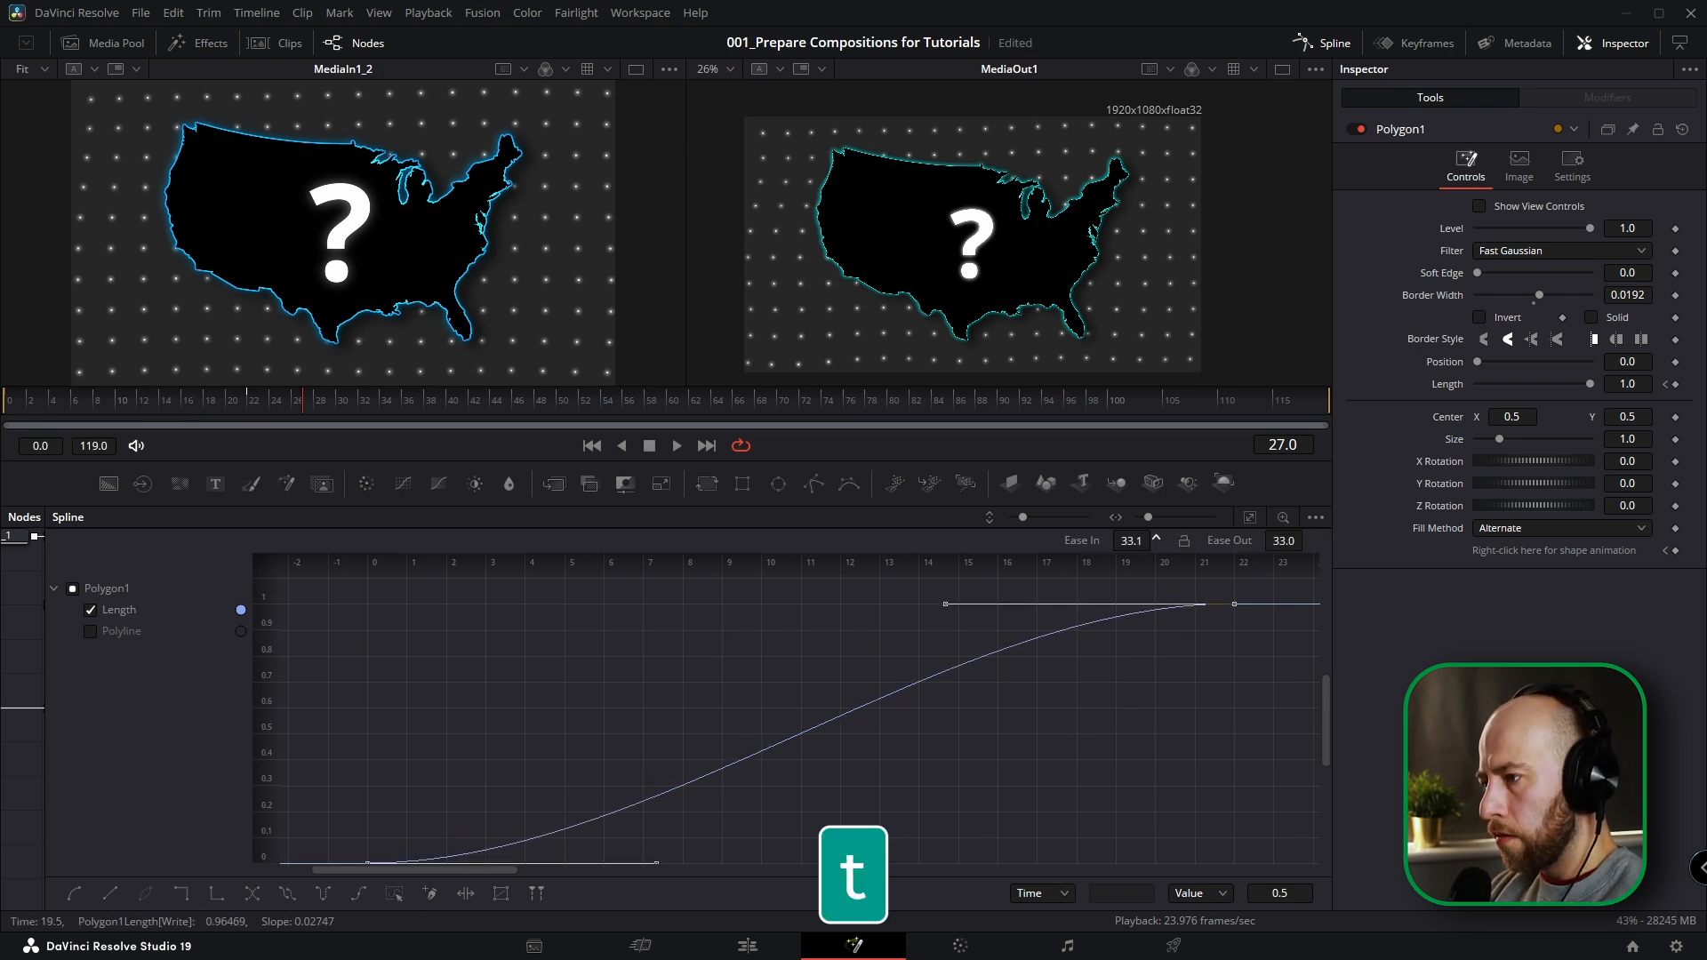
left_click(1333, 45)
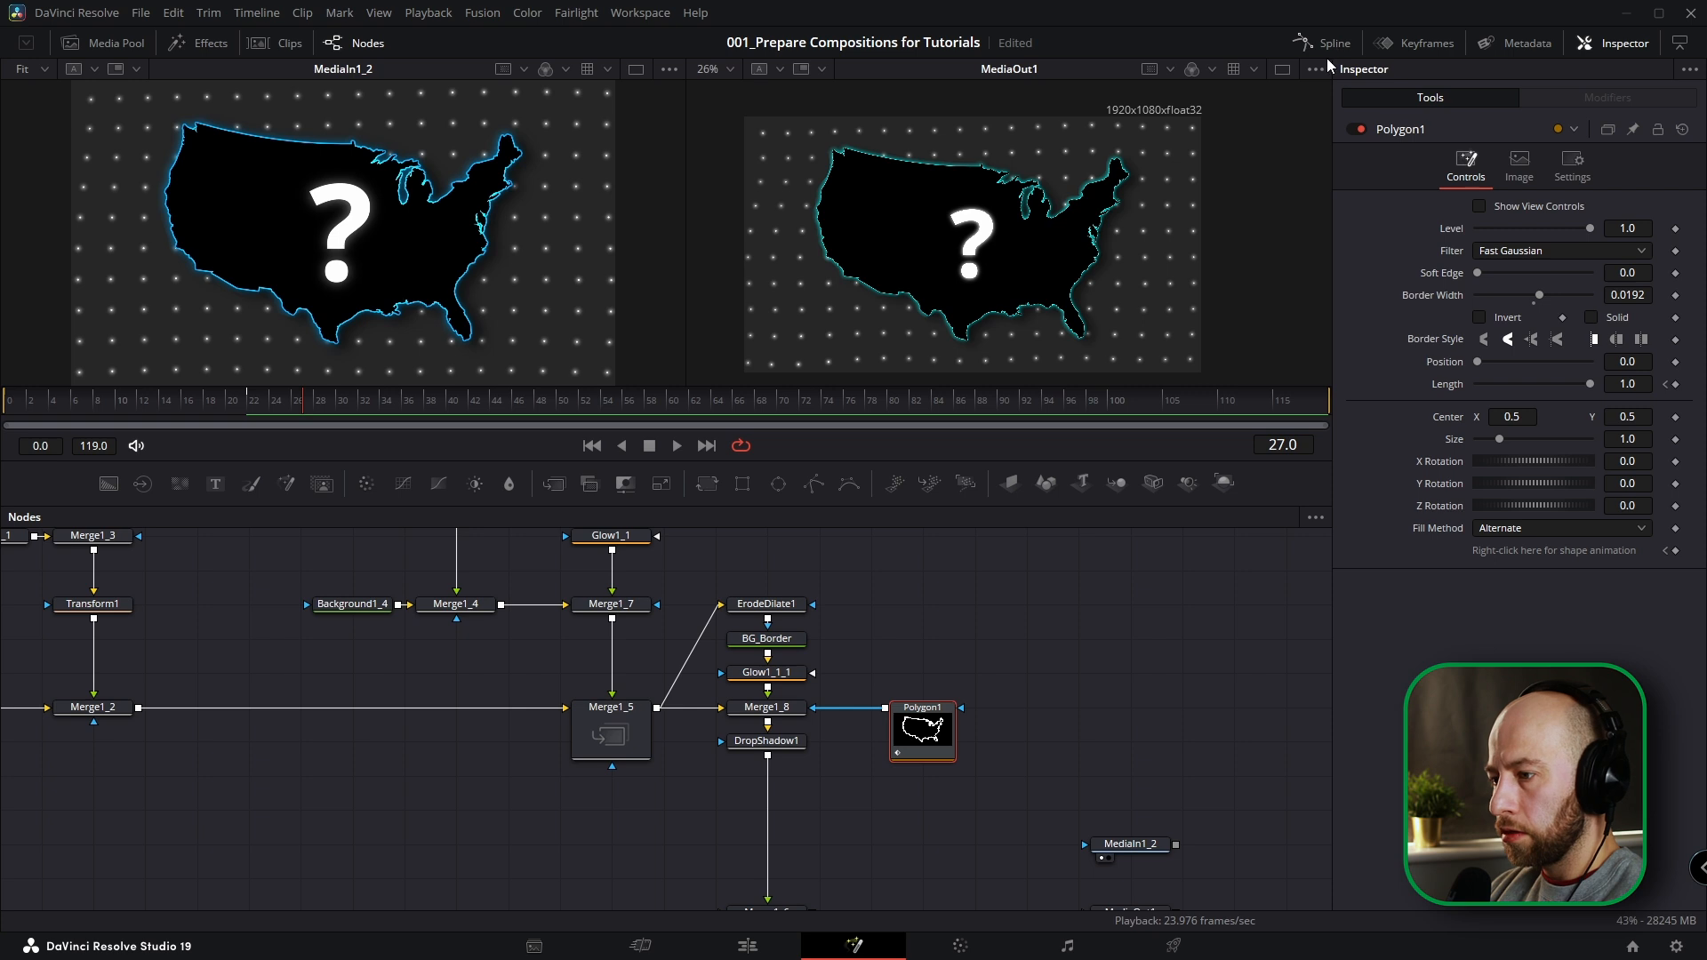
Play back the border's draw-on animation from the start and scrub through to frame 23.
left_click_drag(208, 402, 1, 427)
key("space")
key("space")
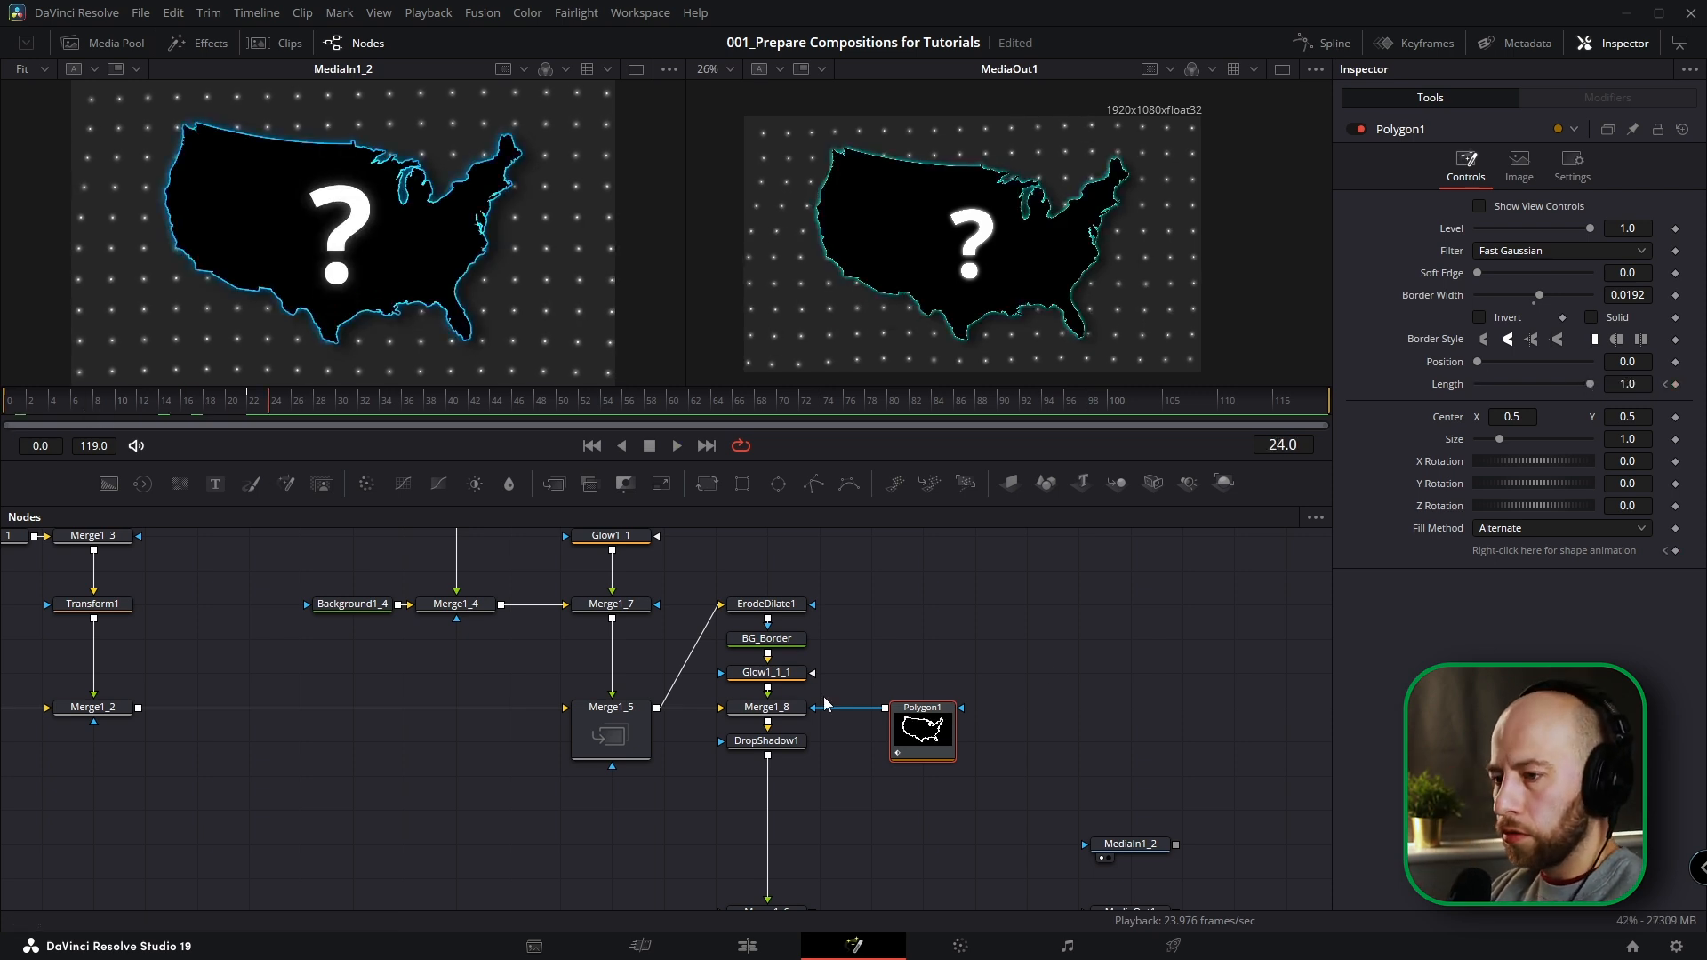
scroll(886, 681, "down", 3)
left_click_drag(888, 665, 901, 678)
left_click(901, 679)
left_click_drag(191, 398, 261, 409)
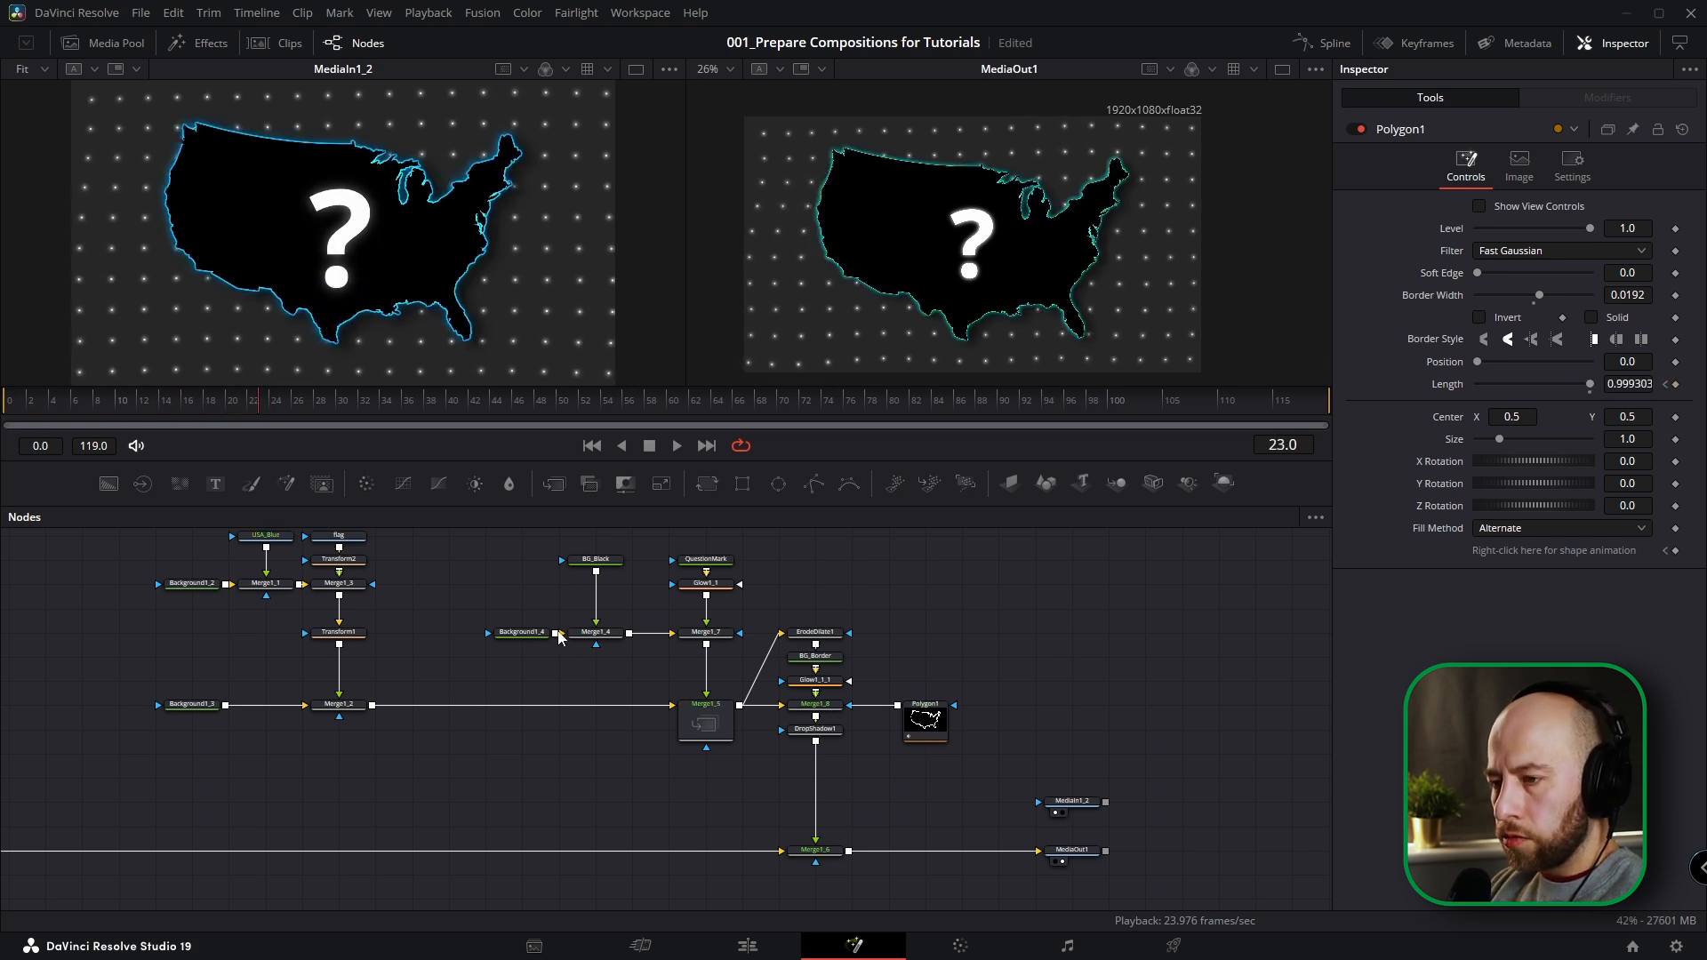
Insert a Transform node after Glow1_1 in the question-mark branch.
left_click(595, 561)
scroll(633, 617, "up", 3)
left_click(750, 610)
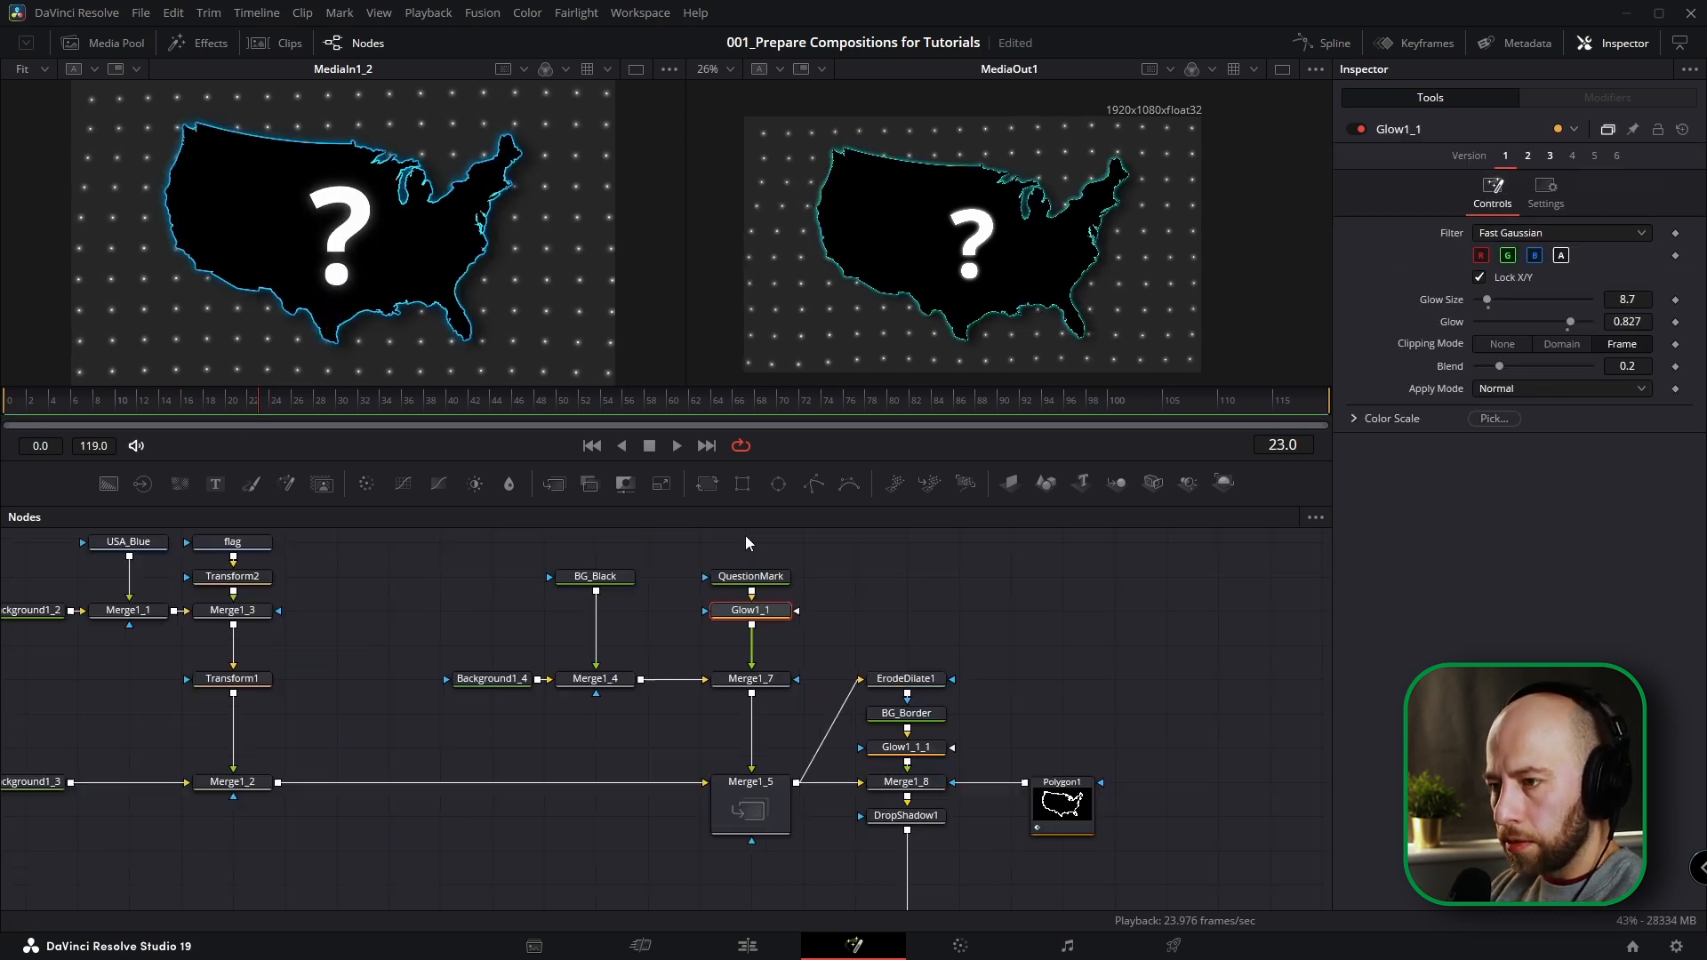
left_click(707, 484)
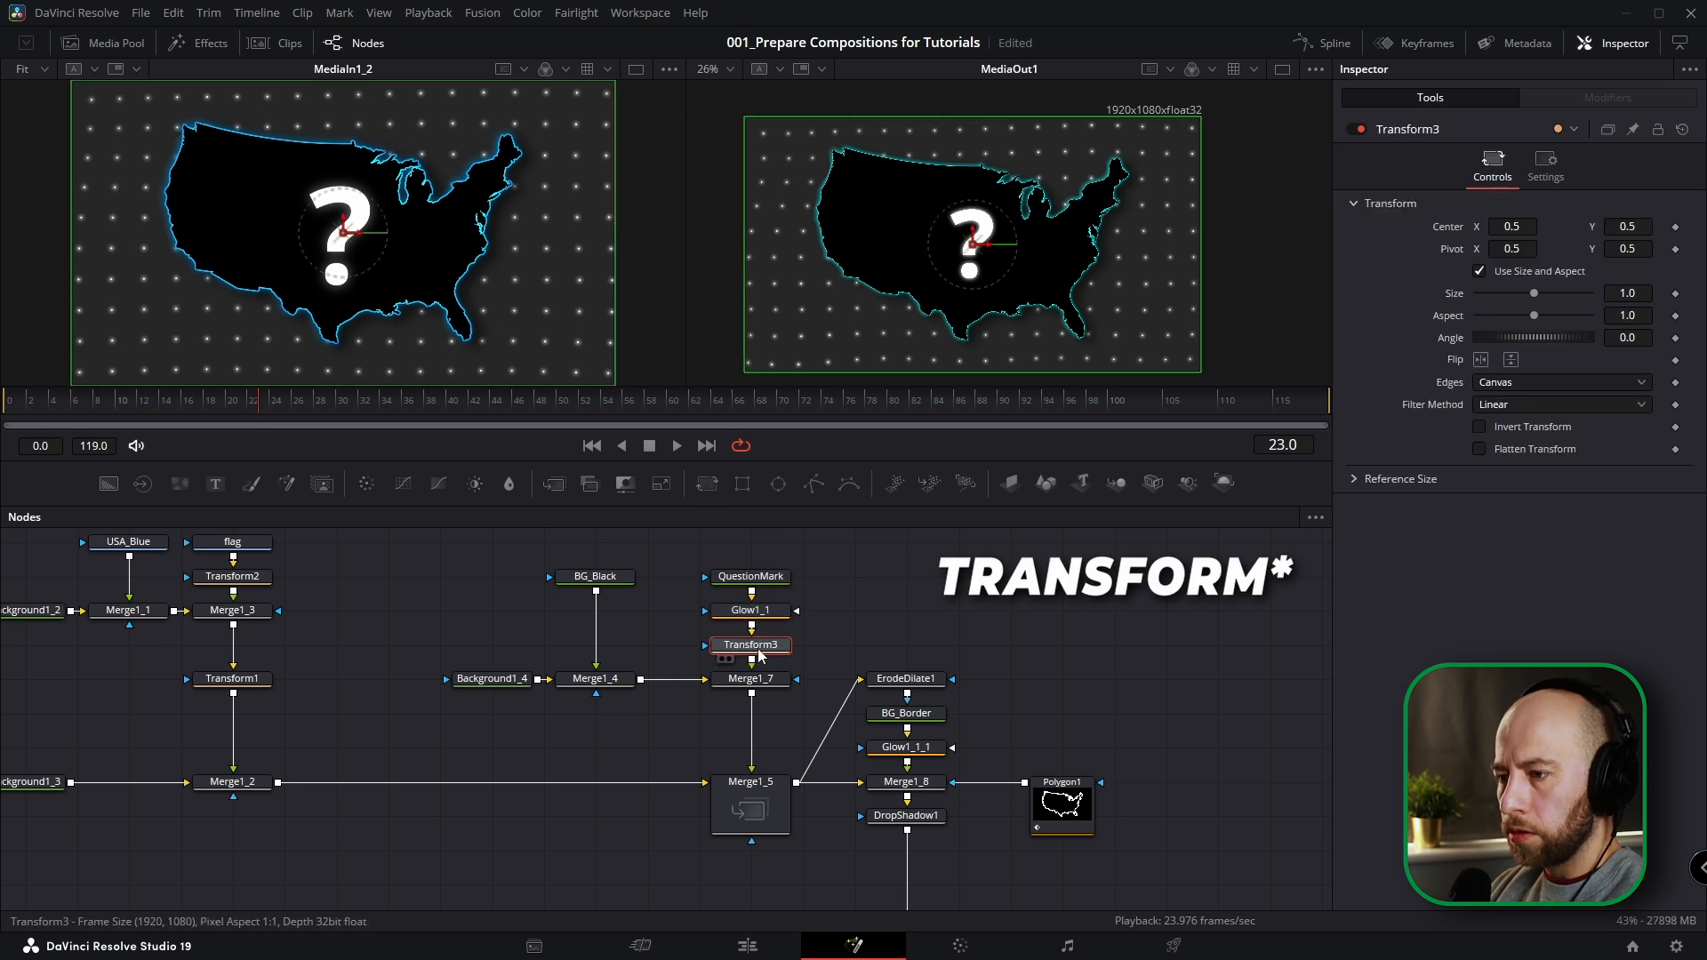
Keyframe Transform3's Center at 0.5, 0.5 on frame 25 and set its Y to -0.08 on frame 0.
left_click(271, 409)
mouse_move(269, 430)
left_mouse_down()
mouse_move(248, 427)
mouse_move(286, 430)
left_mouse_up()
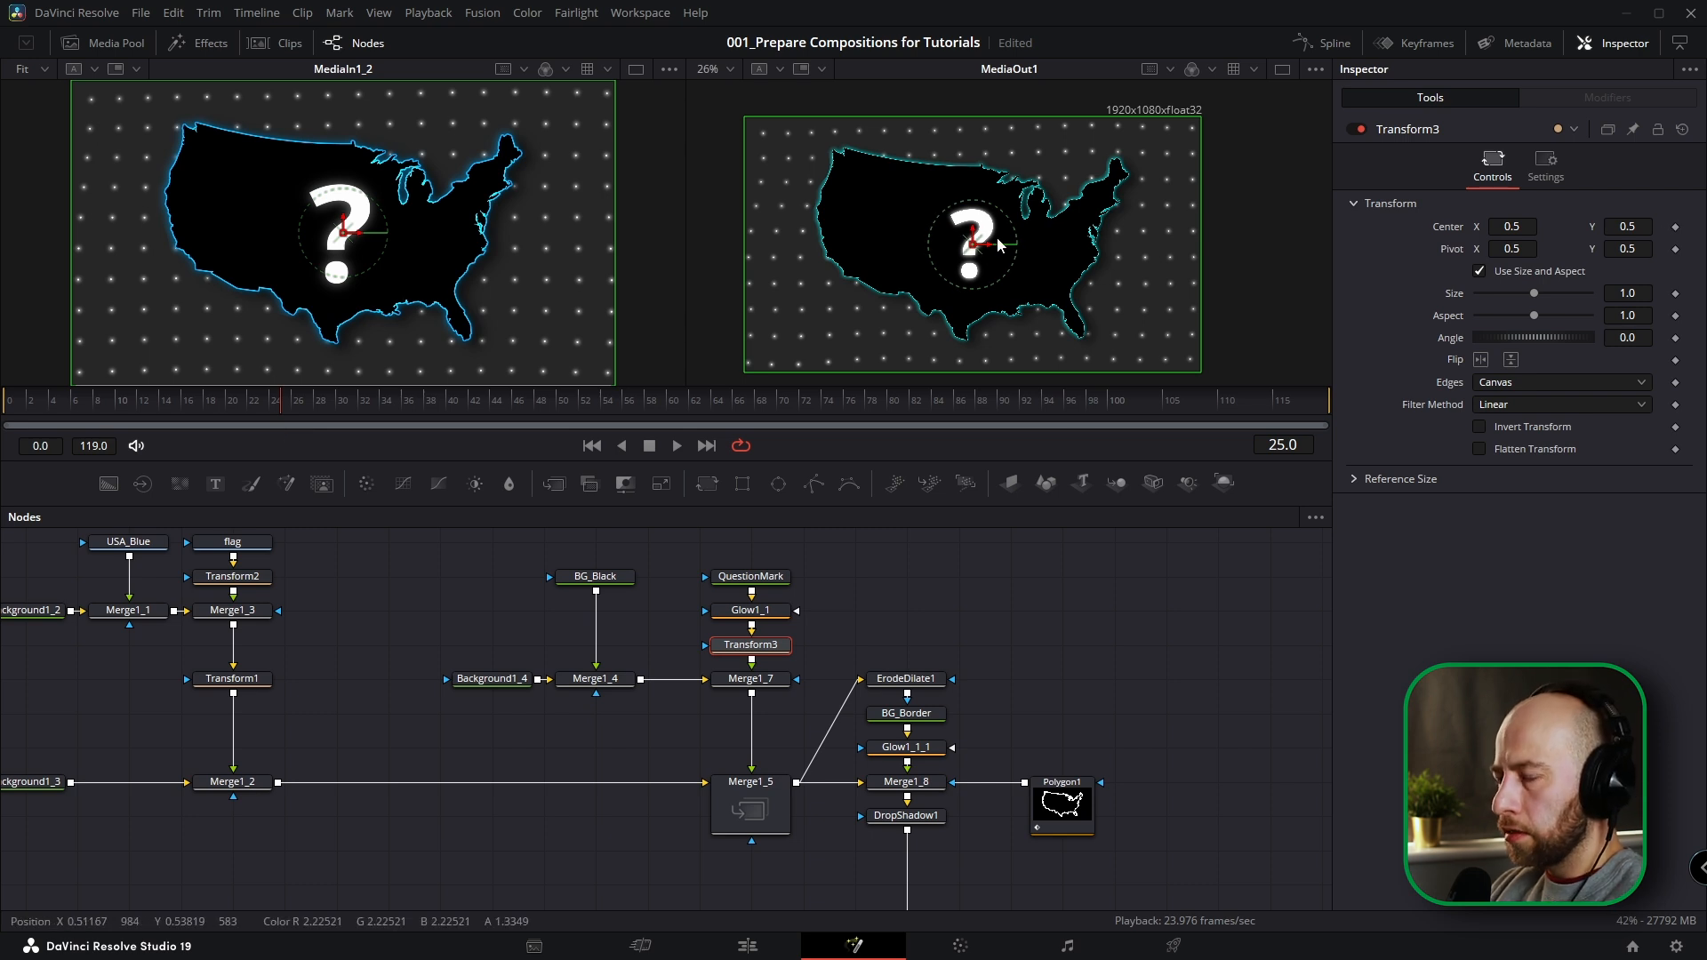
left_click_drag(1043, 250, 1076, 242)
left_click(1676, 228)
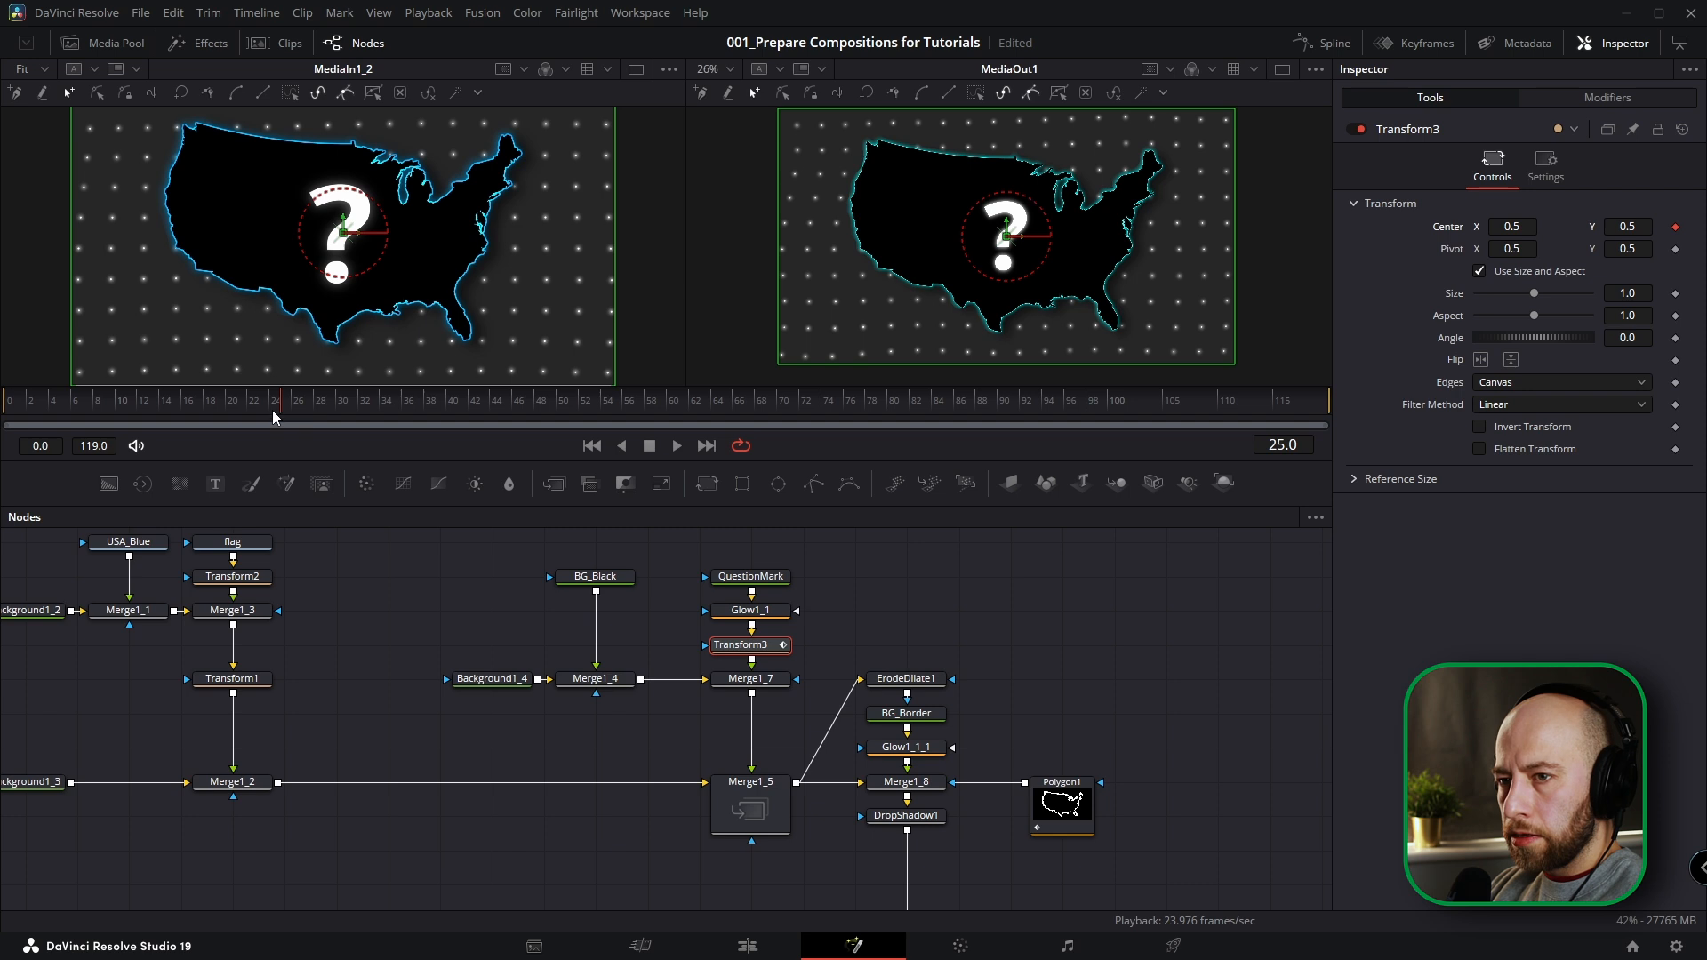
key("Home")
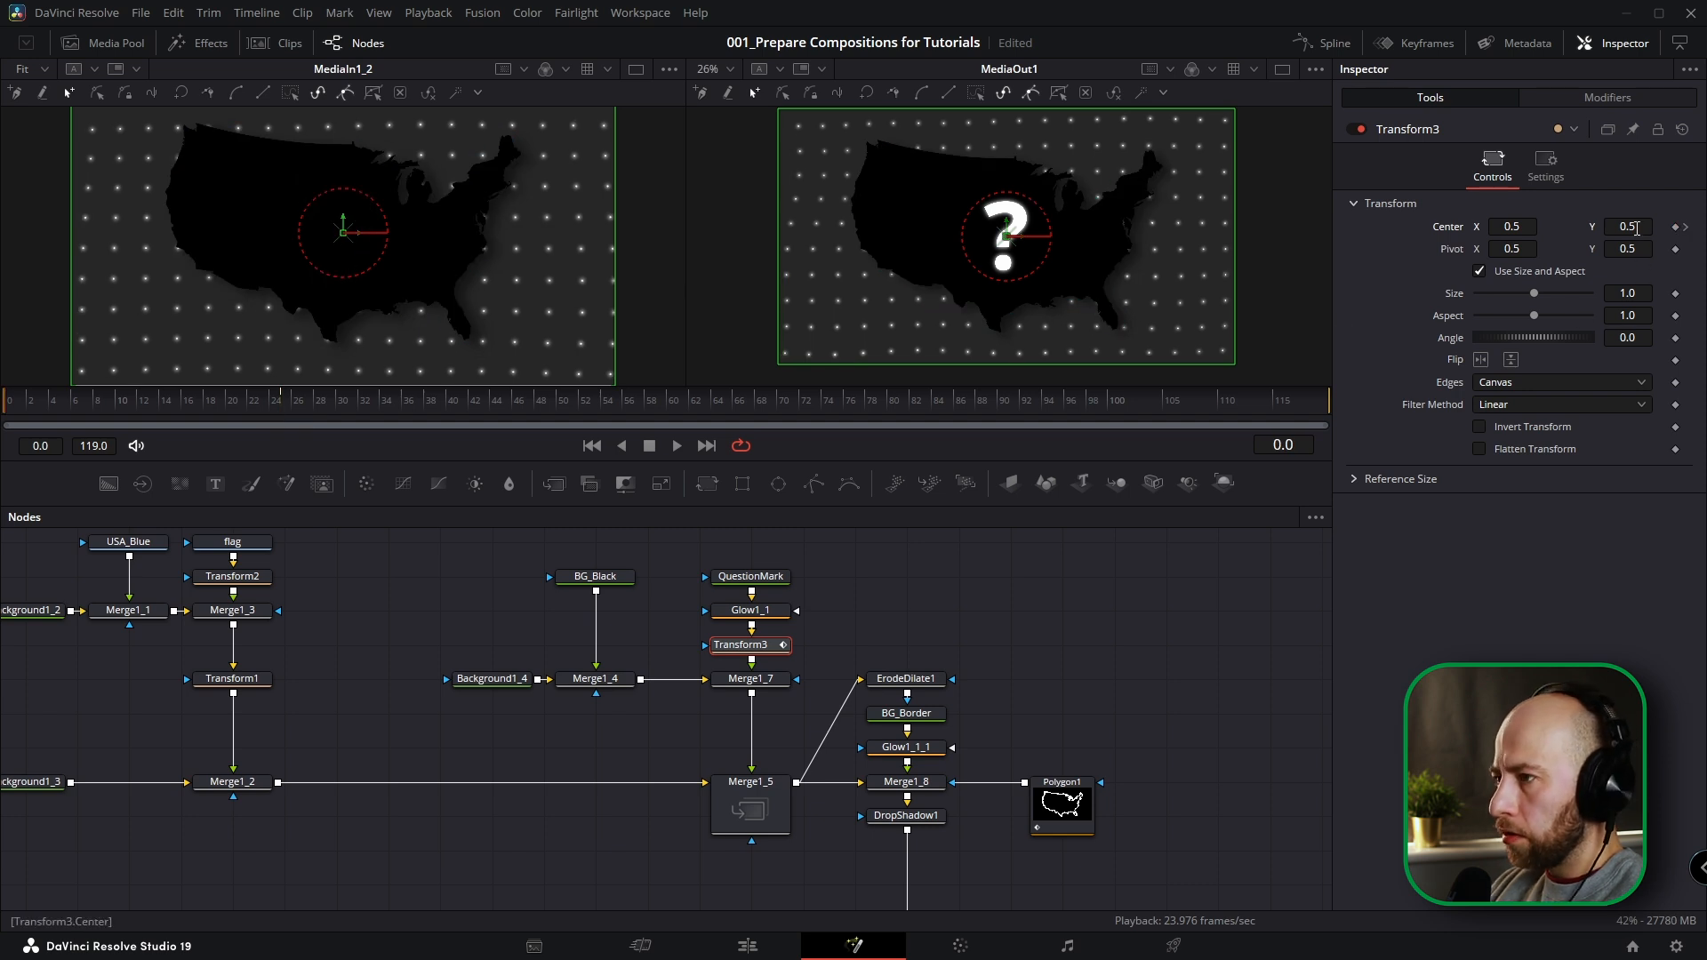
left_click_drag(1637, 228, 1123, 264)
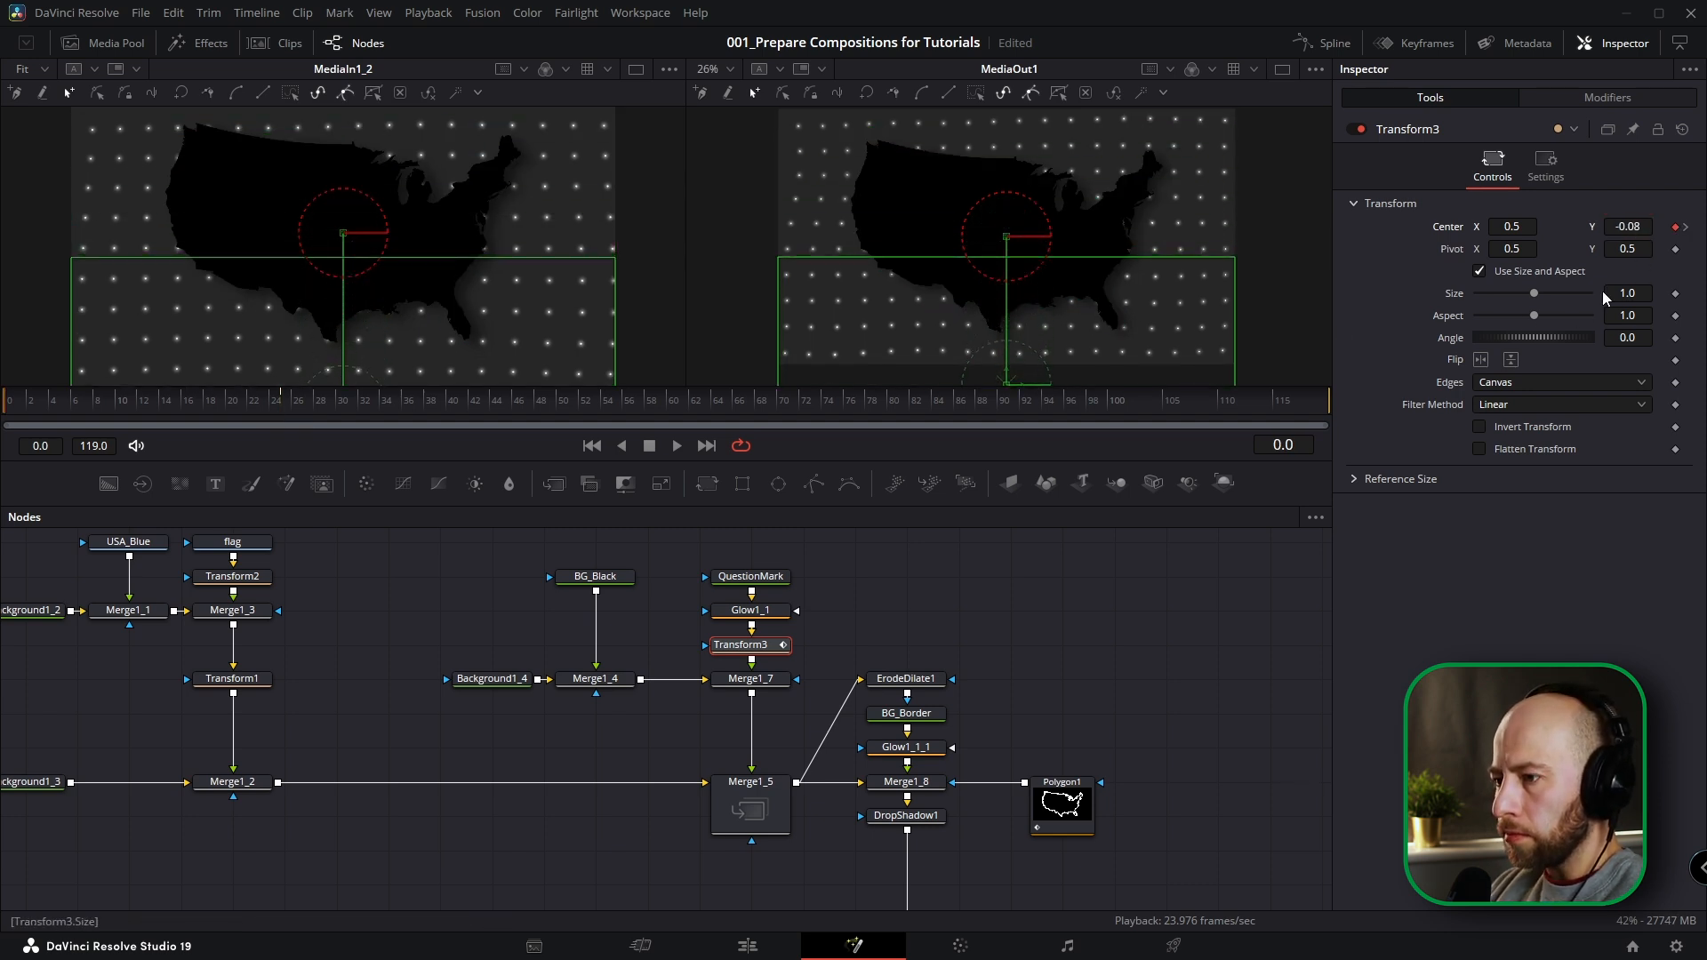
Smooth Transform3's Displacement curve in the spline editor and set its Ease In to 100.
left_click(1336, 44)
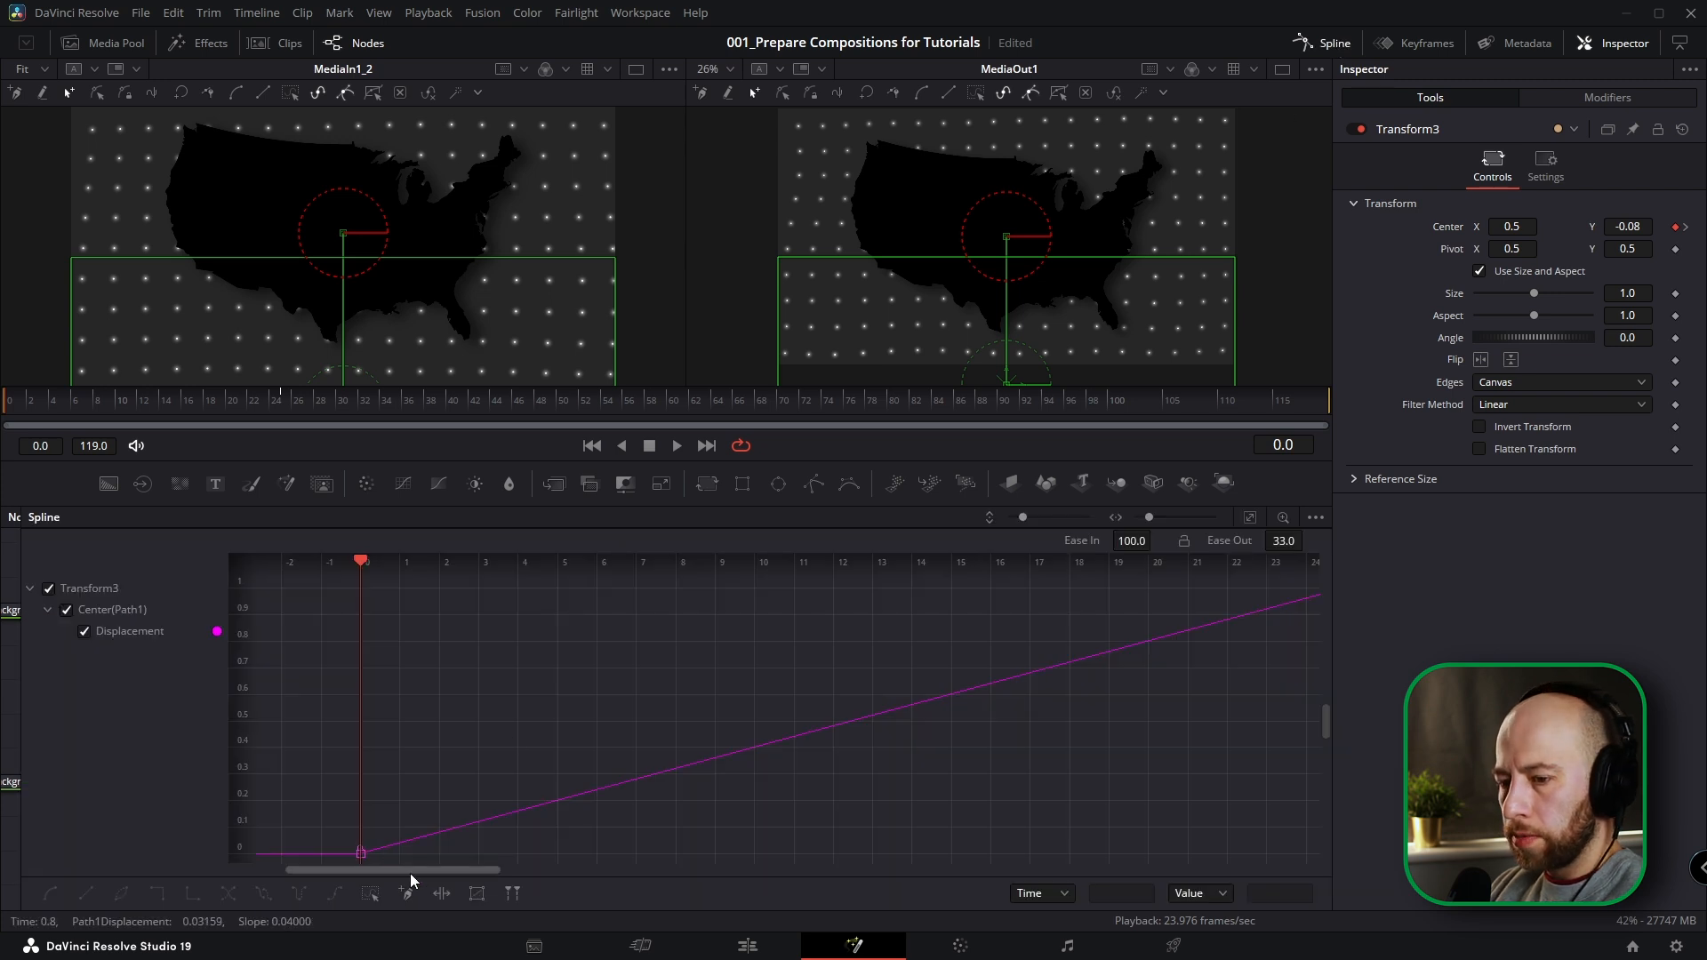
left_click(371, 894)
key("f")
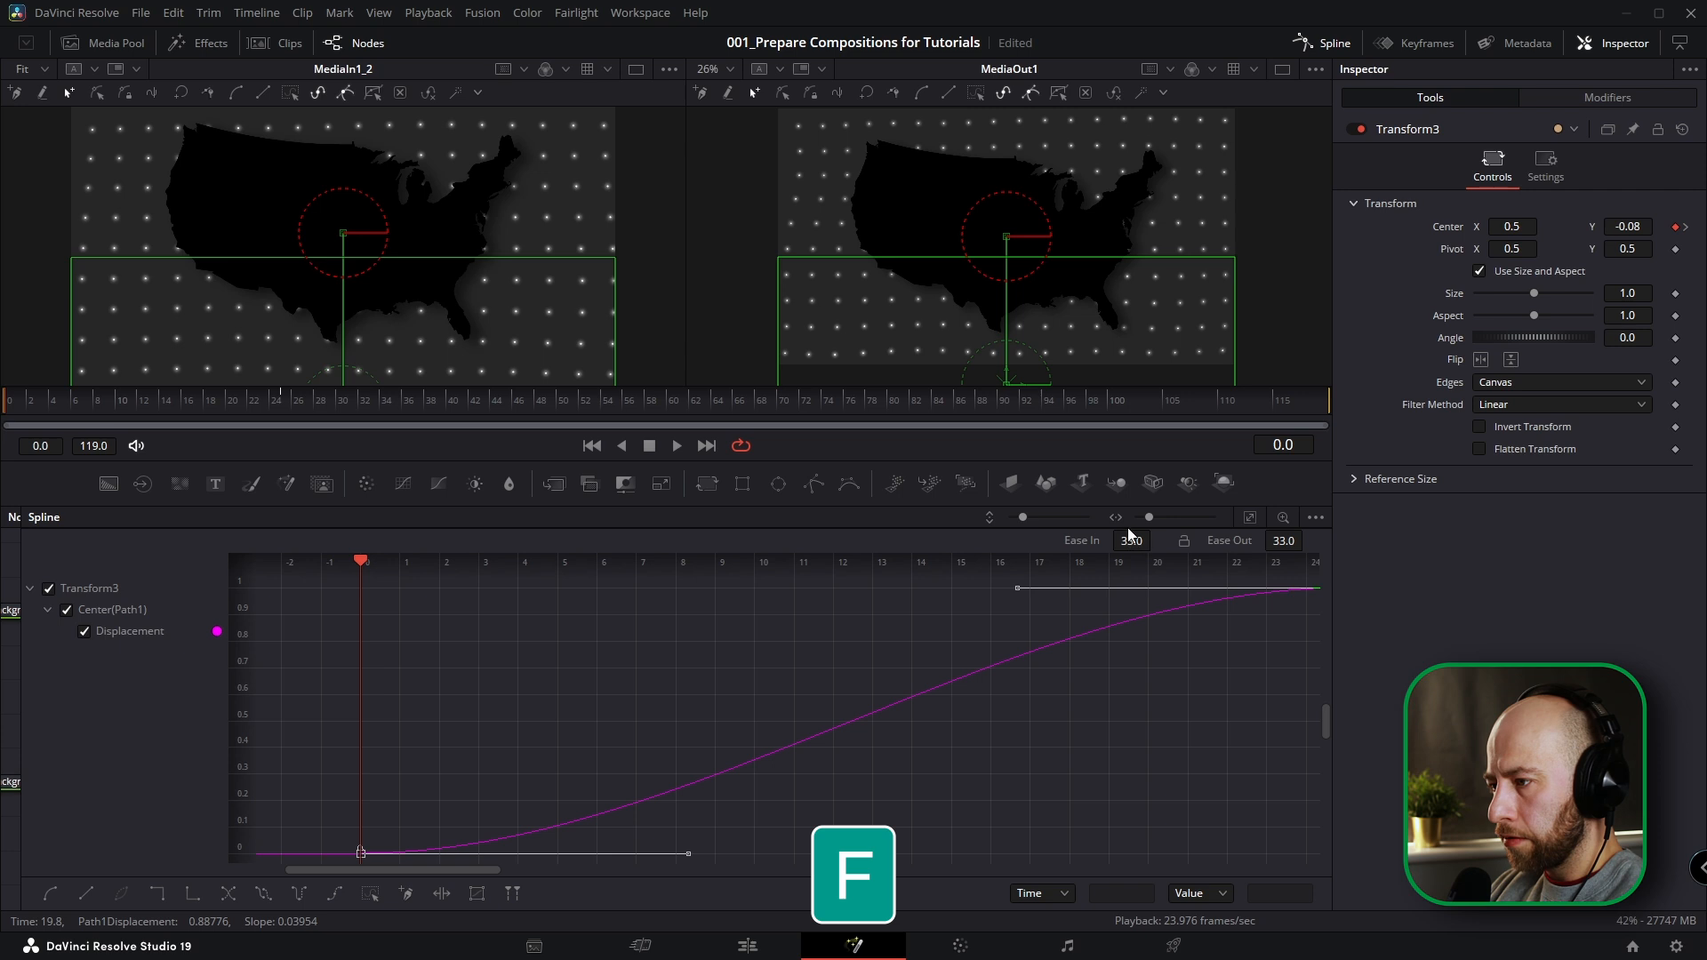
left_click_drag(1155, 538, 1159, 538)
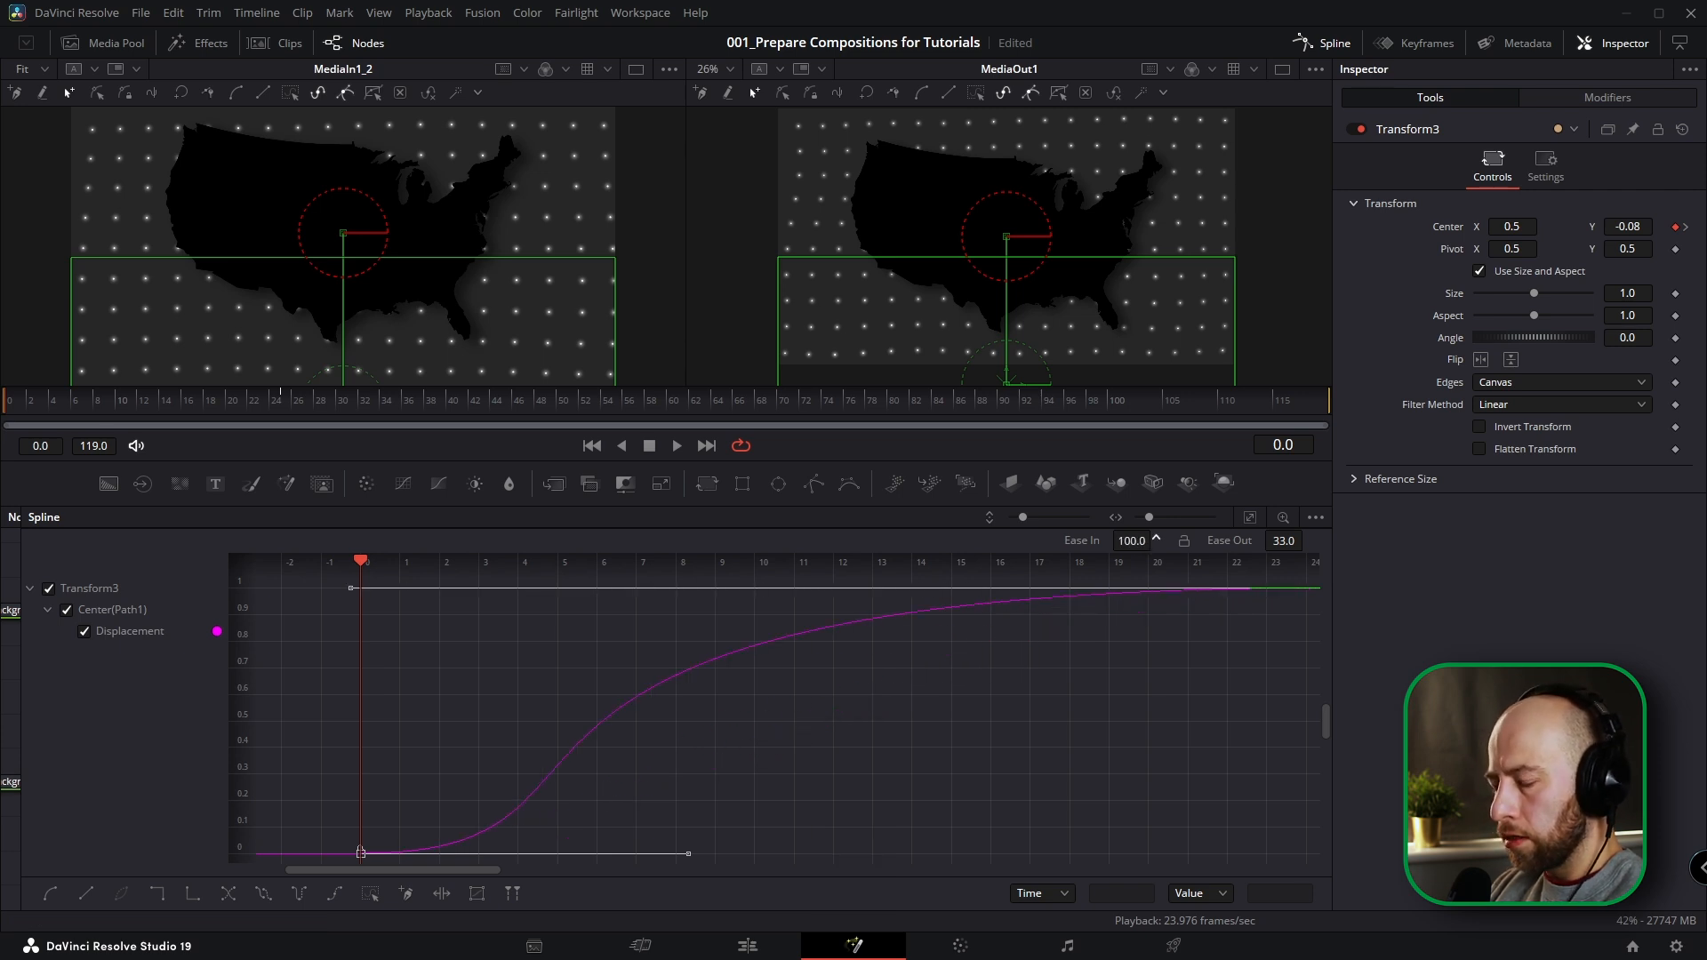
left_click(1324, 43)
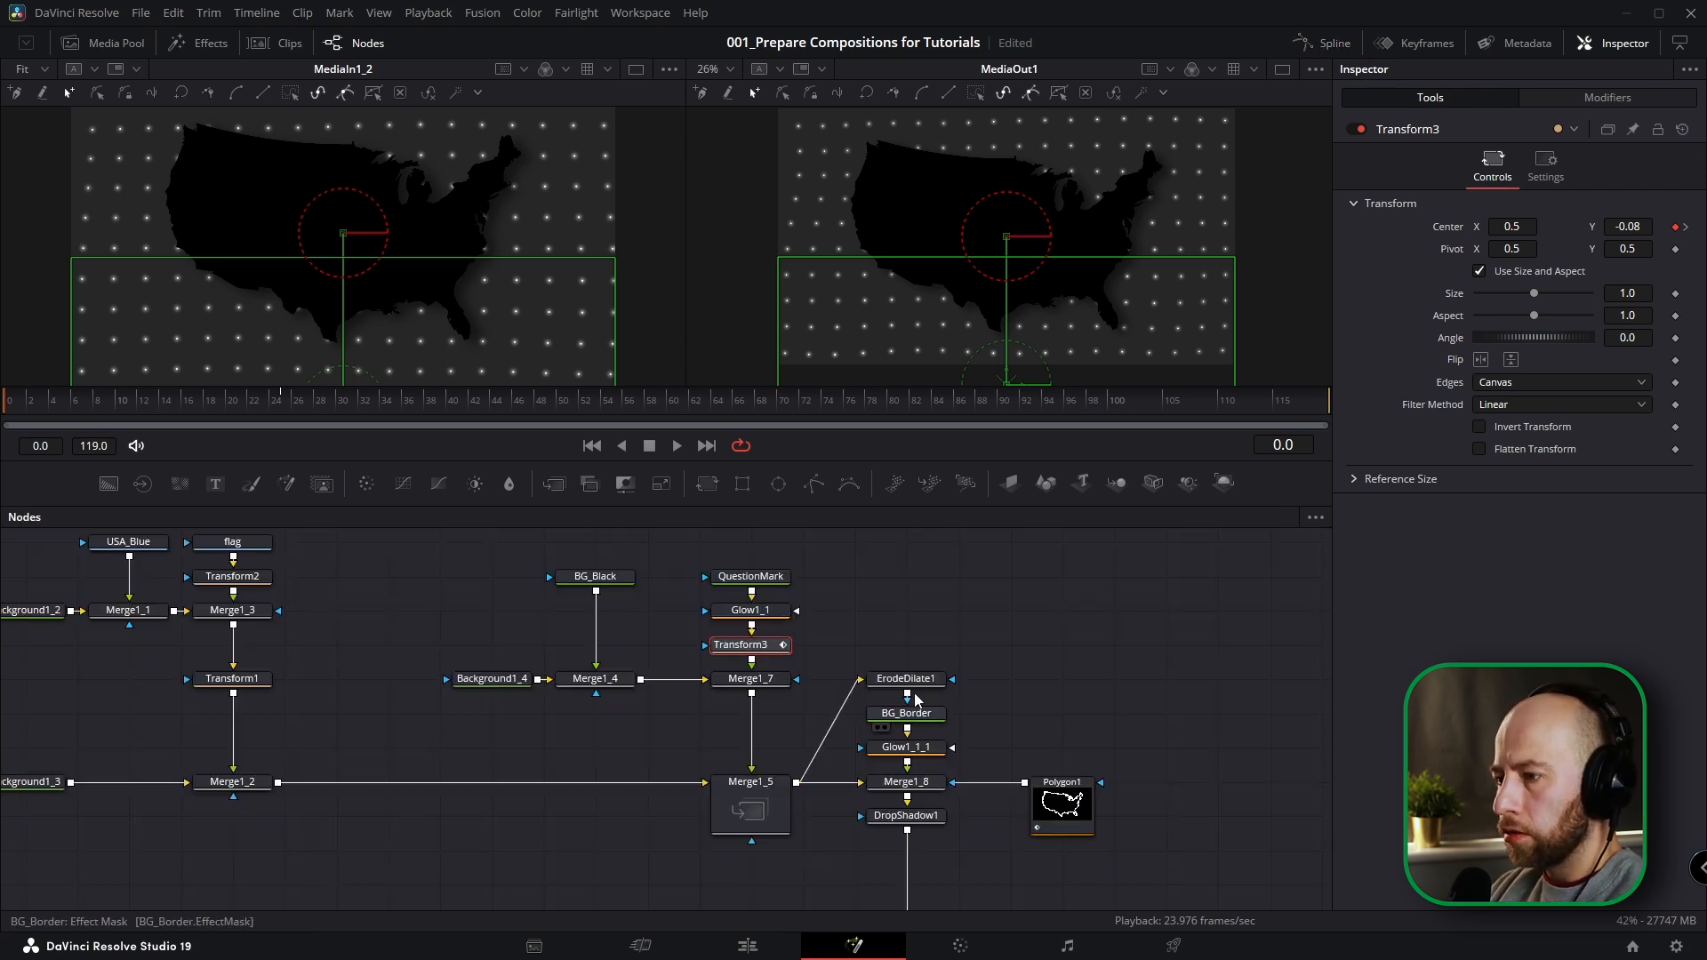
Keyframe Merge1_5's Blend at 1.0 on frame 78 and set it to 0.0 on frame 100.
scroll(951, 637, "down", 2)
left_click(190, 404)
left_click_drag(190, 403, 870, 407)
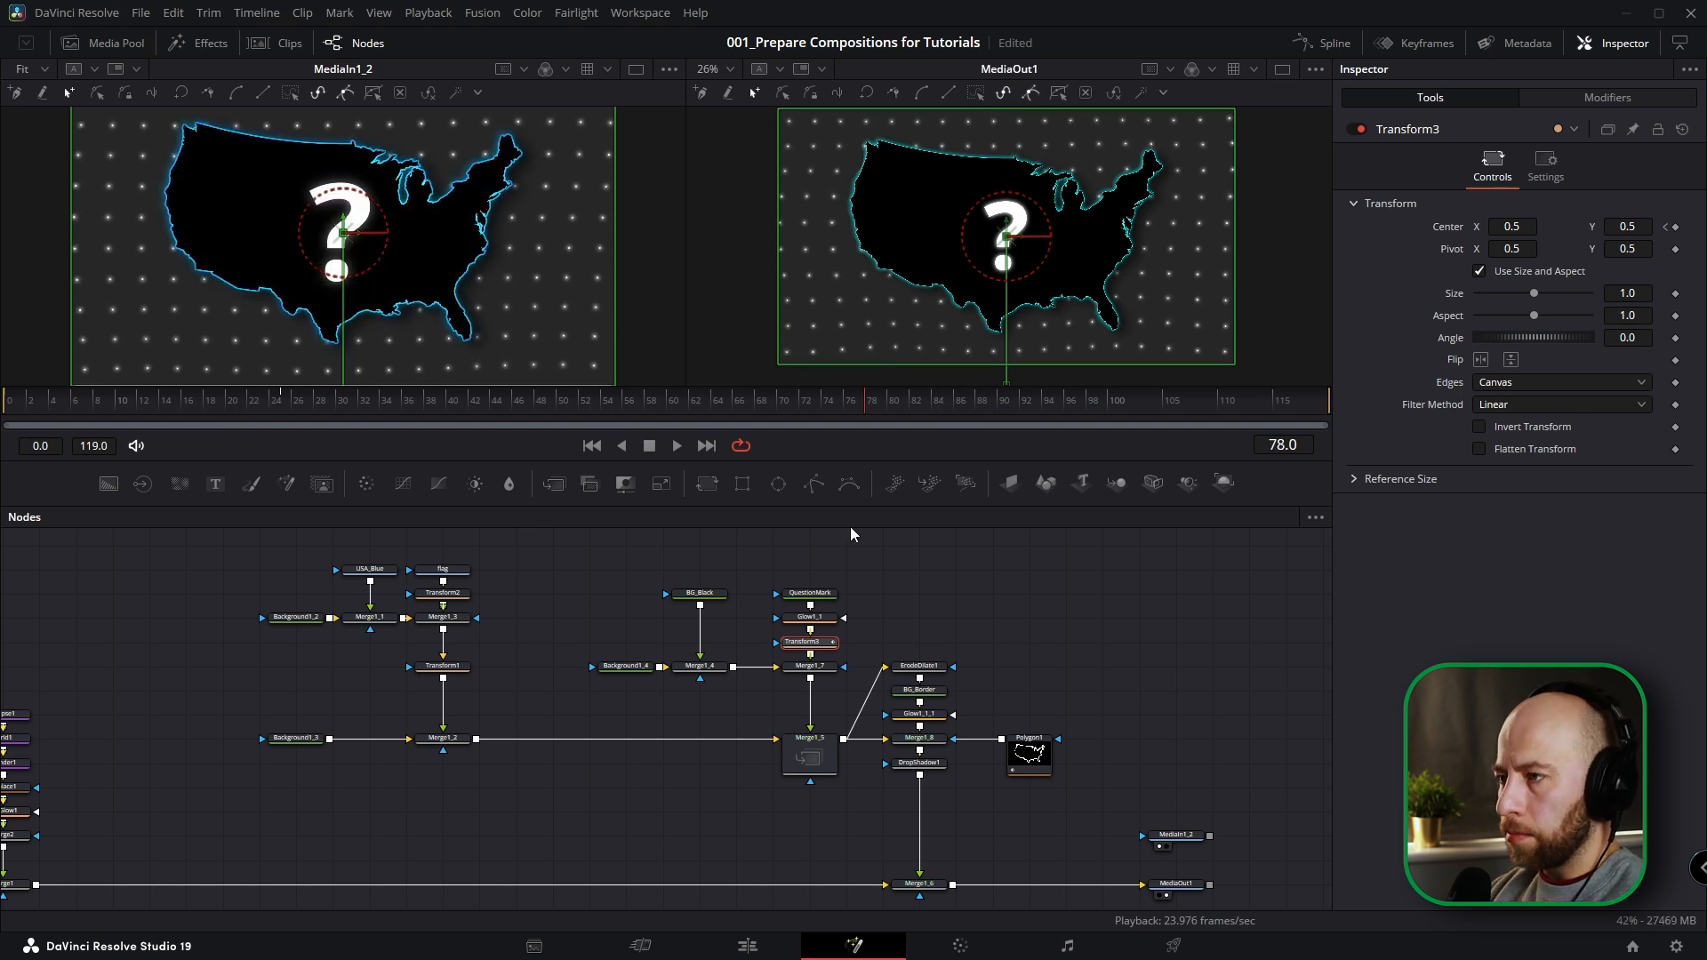
left_click(816, 757)
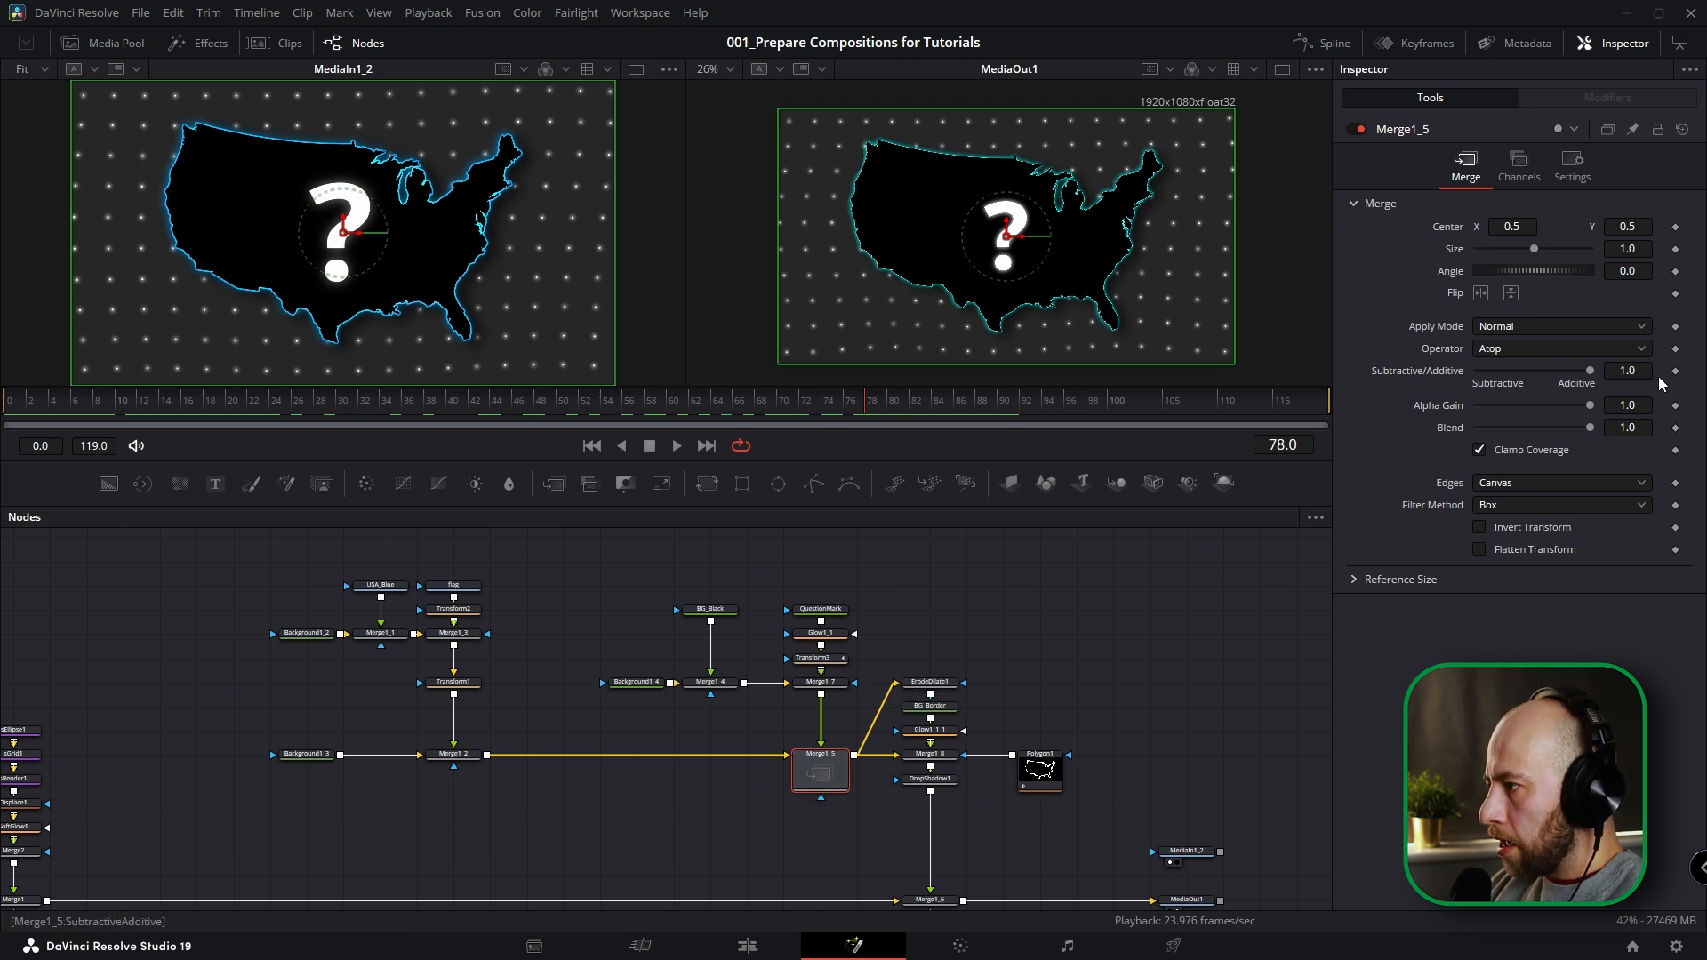
left_click(1677, 428)
left_click_drag(793, 415, 1117, 426)
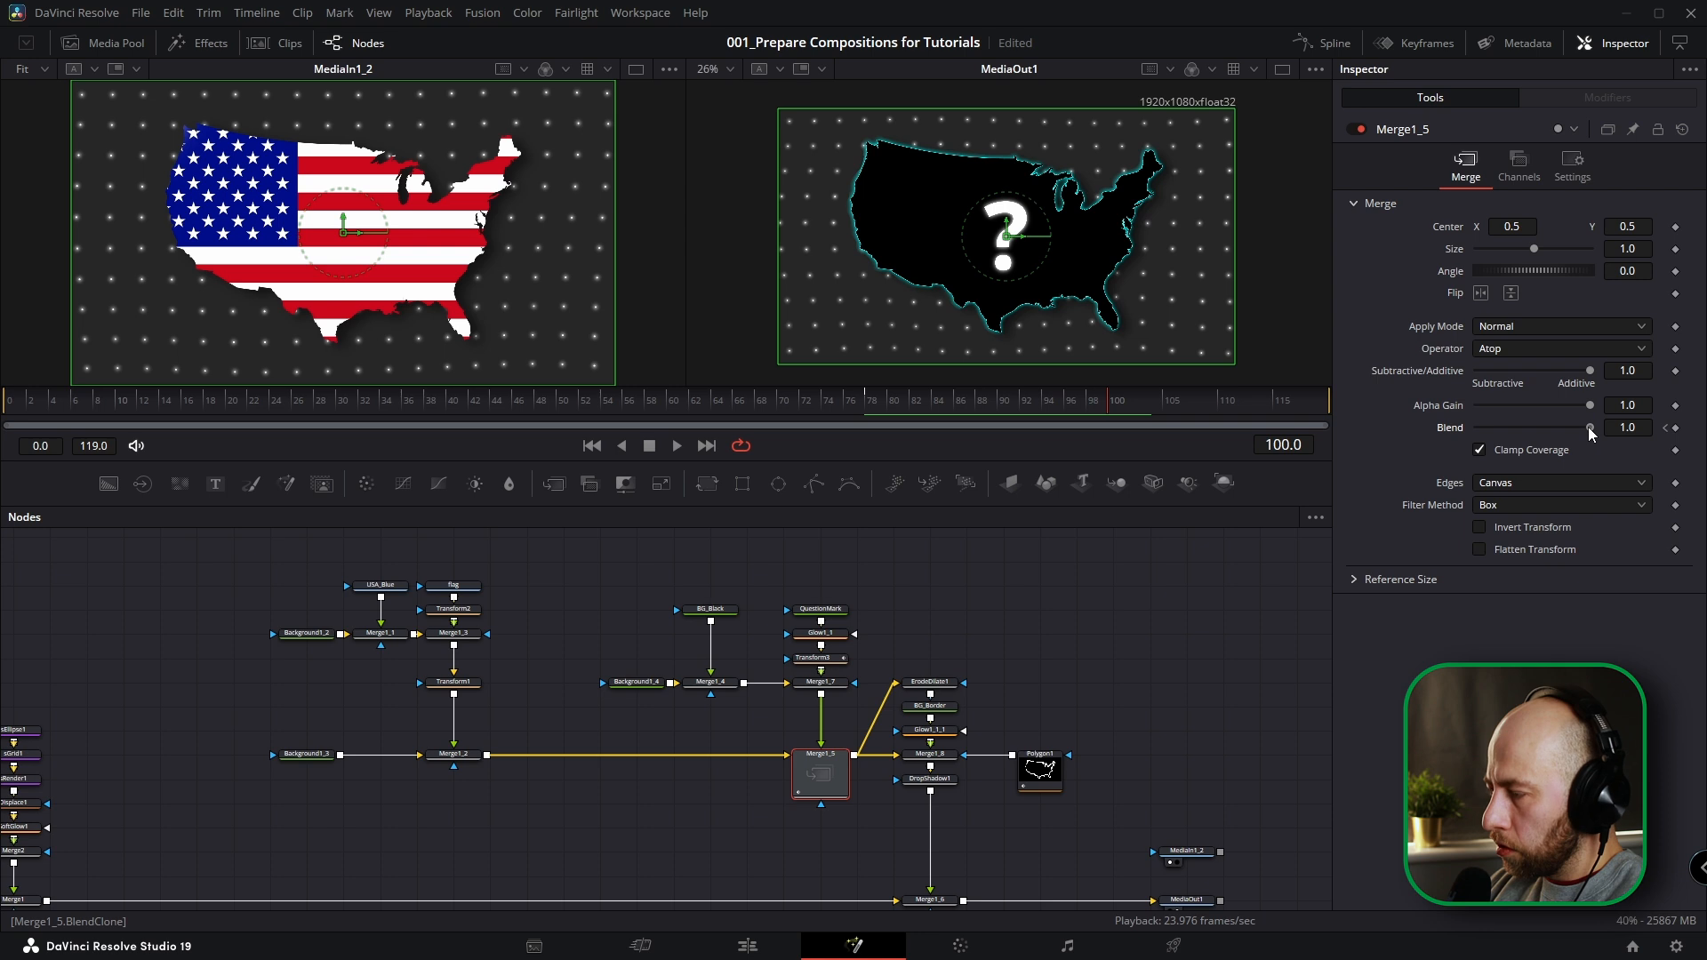
left_click_drag(1580, 426, 1414, 427)
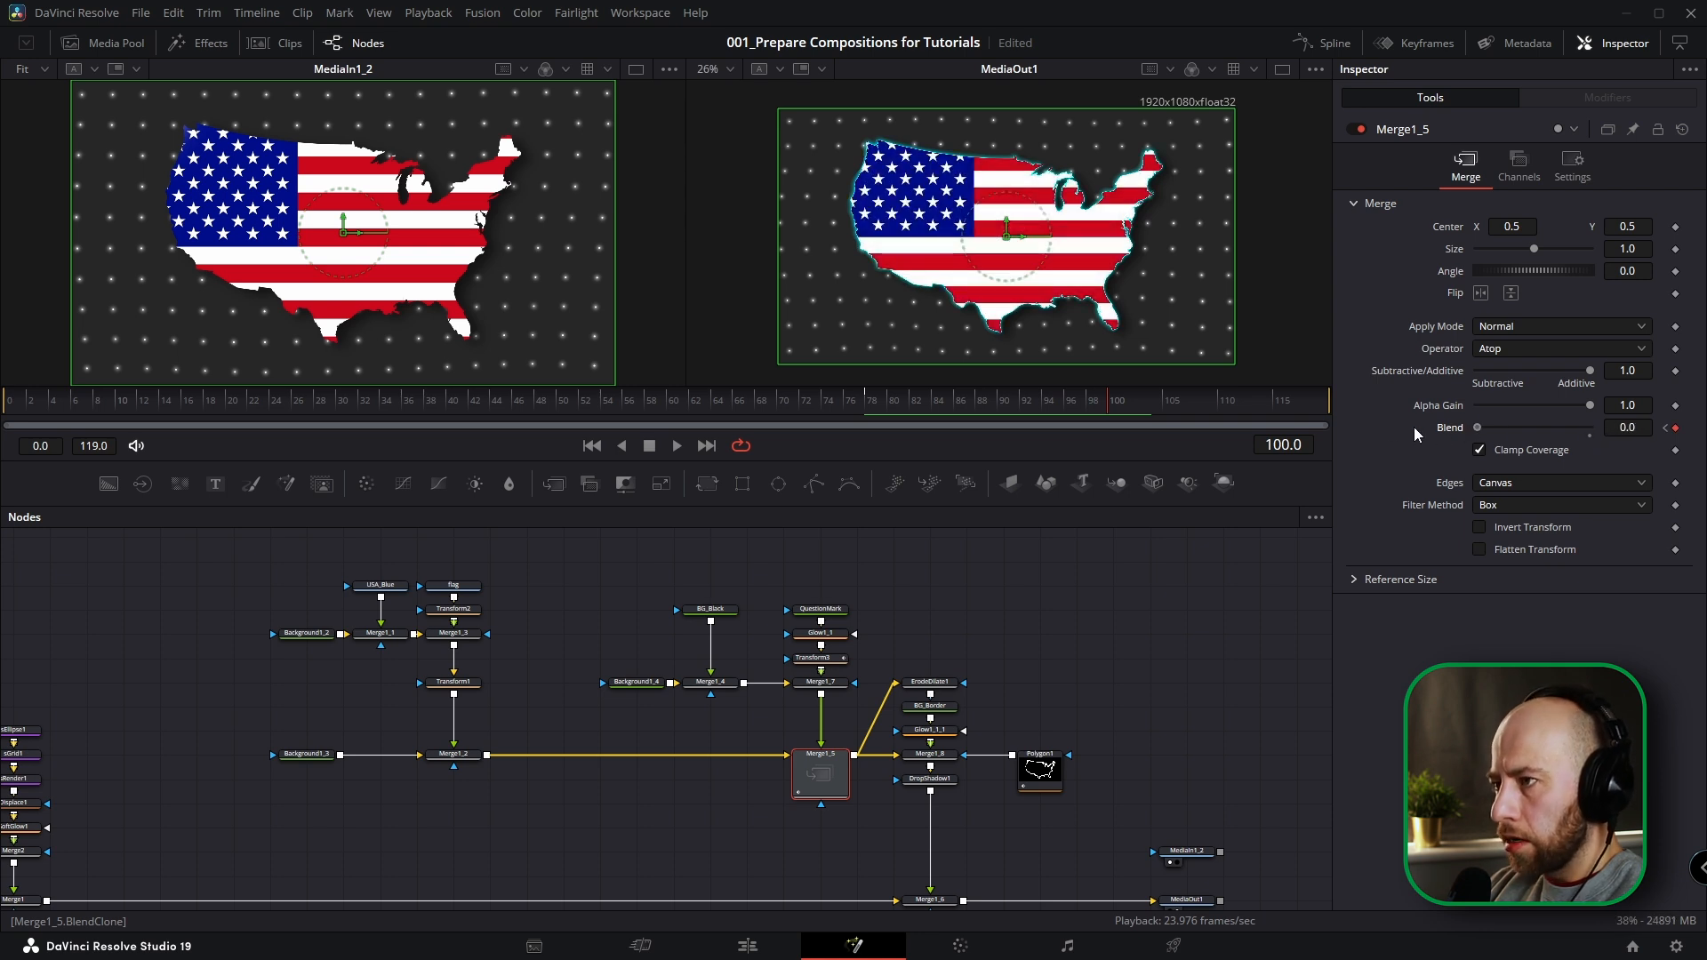
Play back the fade from the black question-mark map to the flag, starting around frame 78.
left_click(861, 402)
key("space")
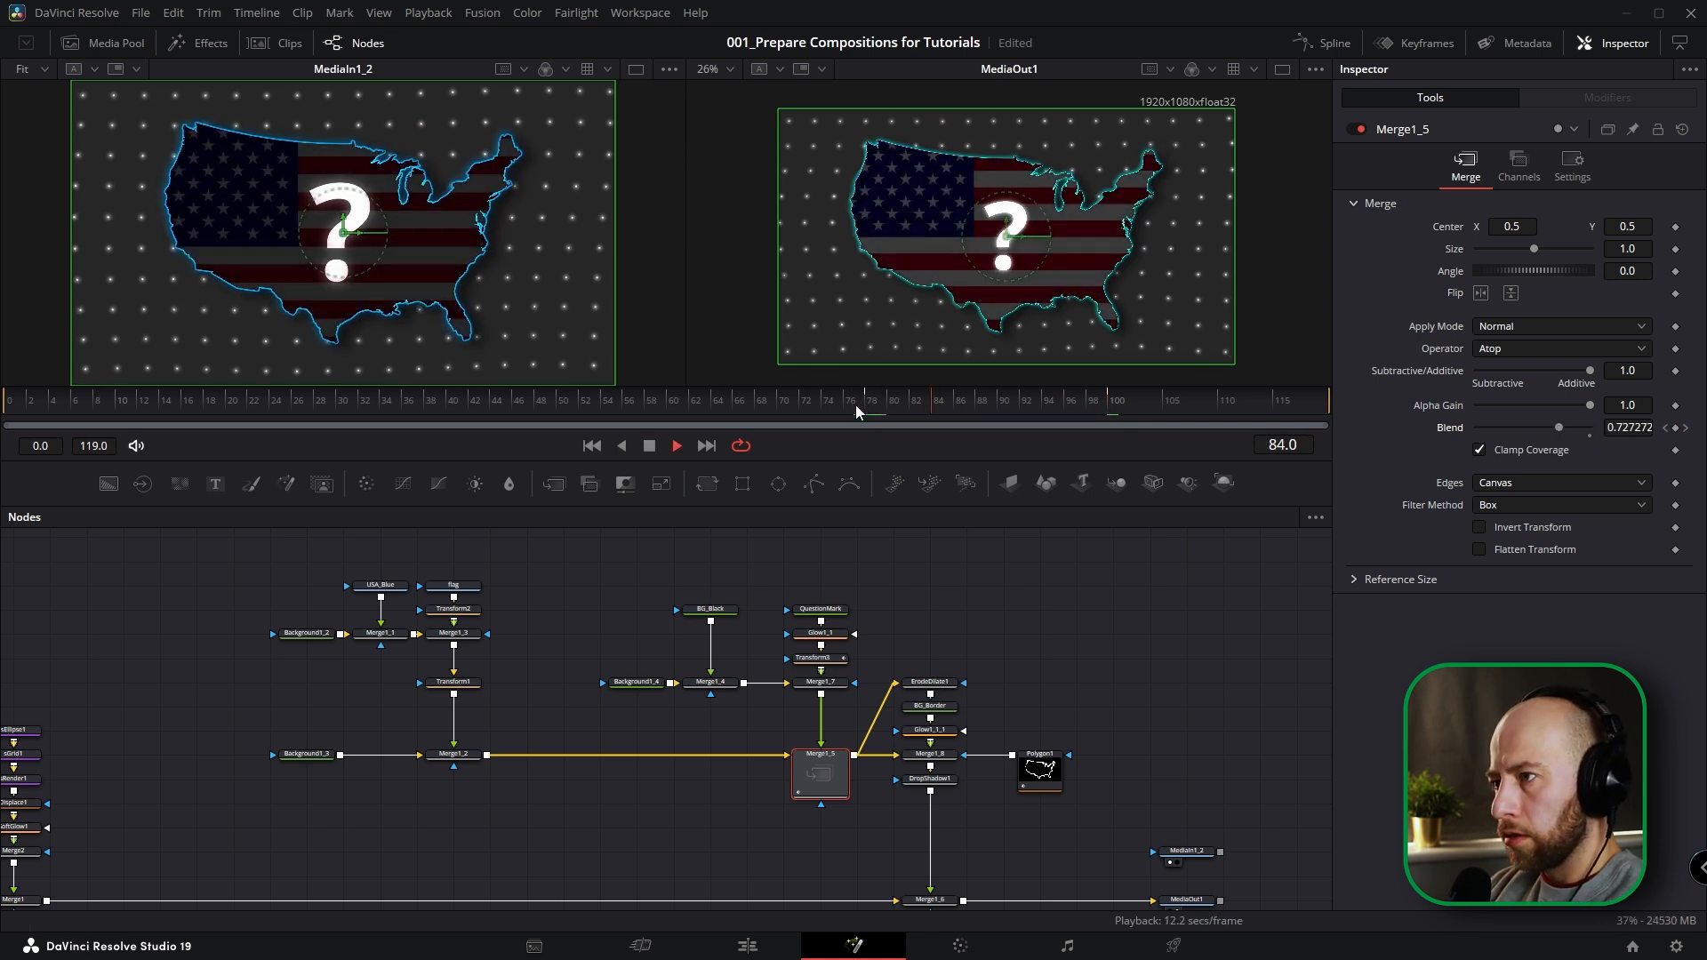
left_click(872, 407)
key("space")
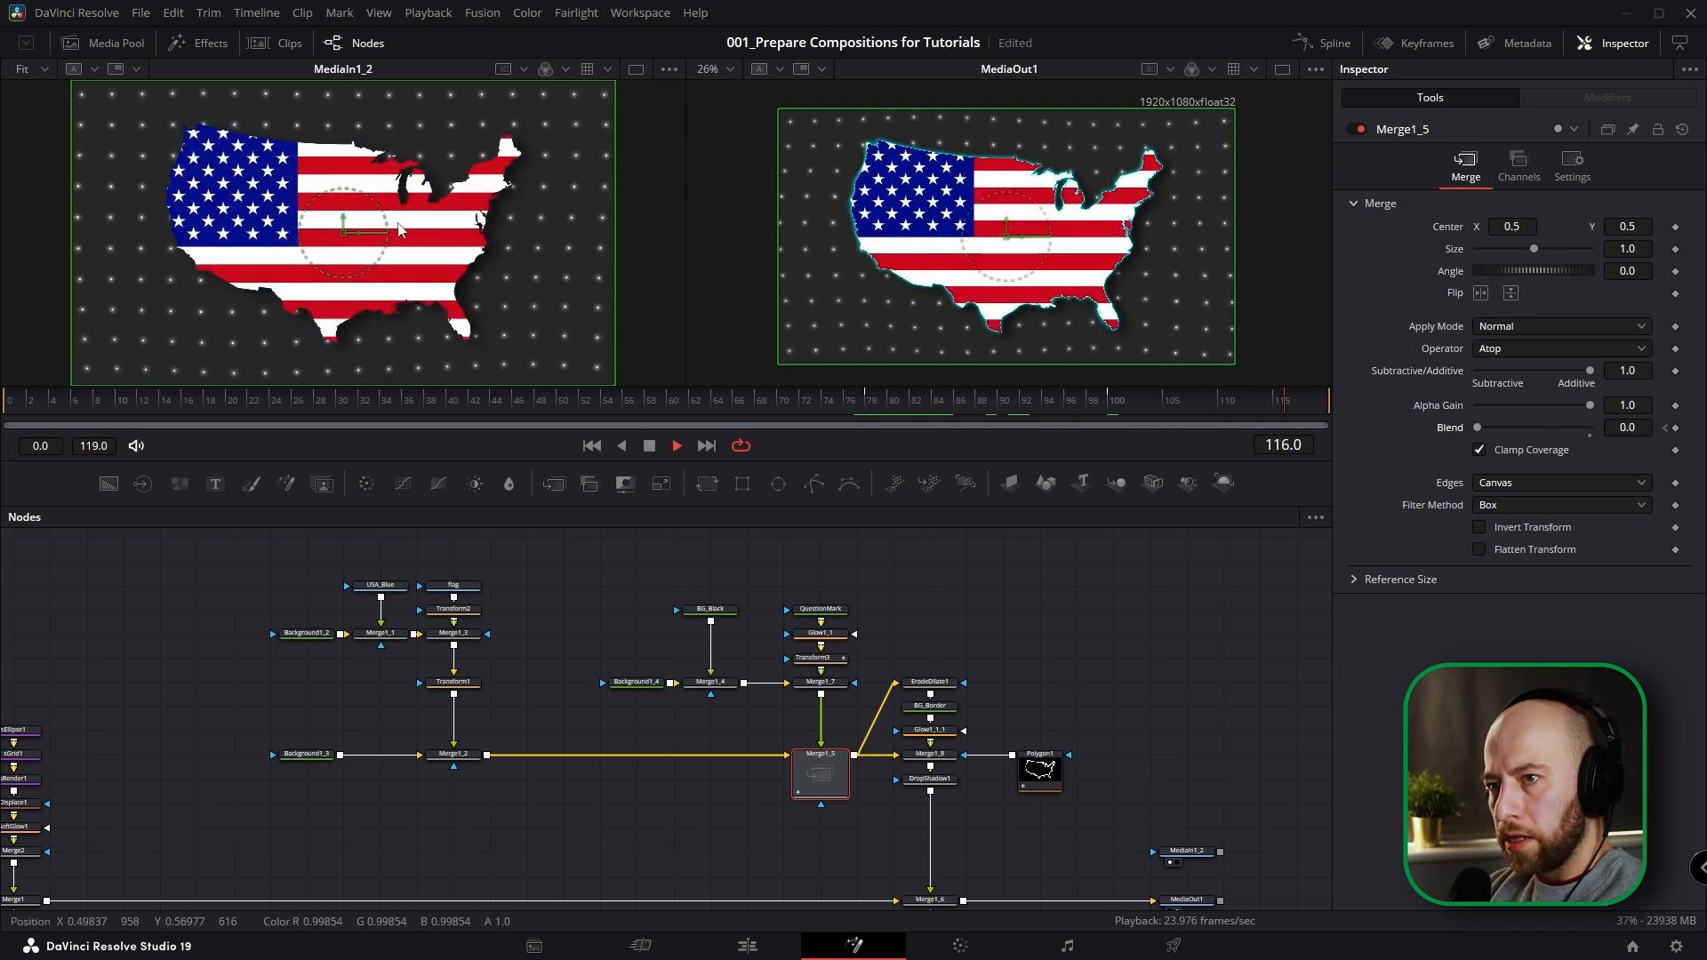
key("space")
Rearrange the flag branch by bringing its upper nodes closer to Transform1 and shifting the branch away from Merge1_5.
left_click_drag(645, 680, 783, 688)
left_click_drag(646, 573, 392, 651)
left_click_drag(587, 648, 586, 673)
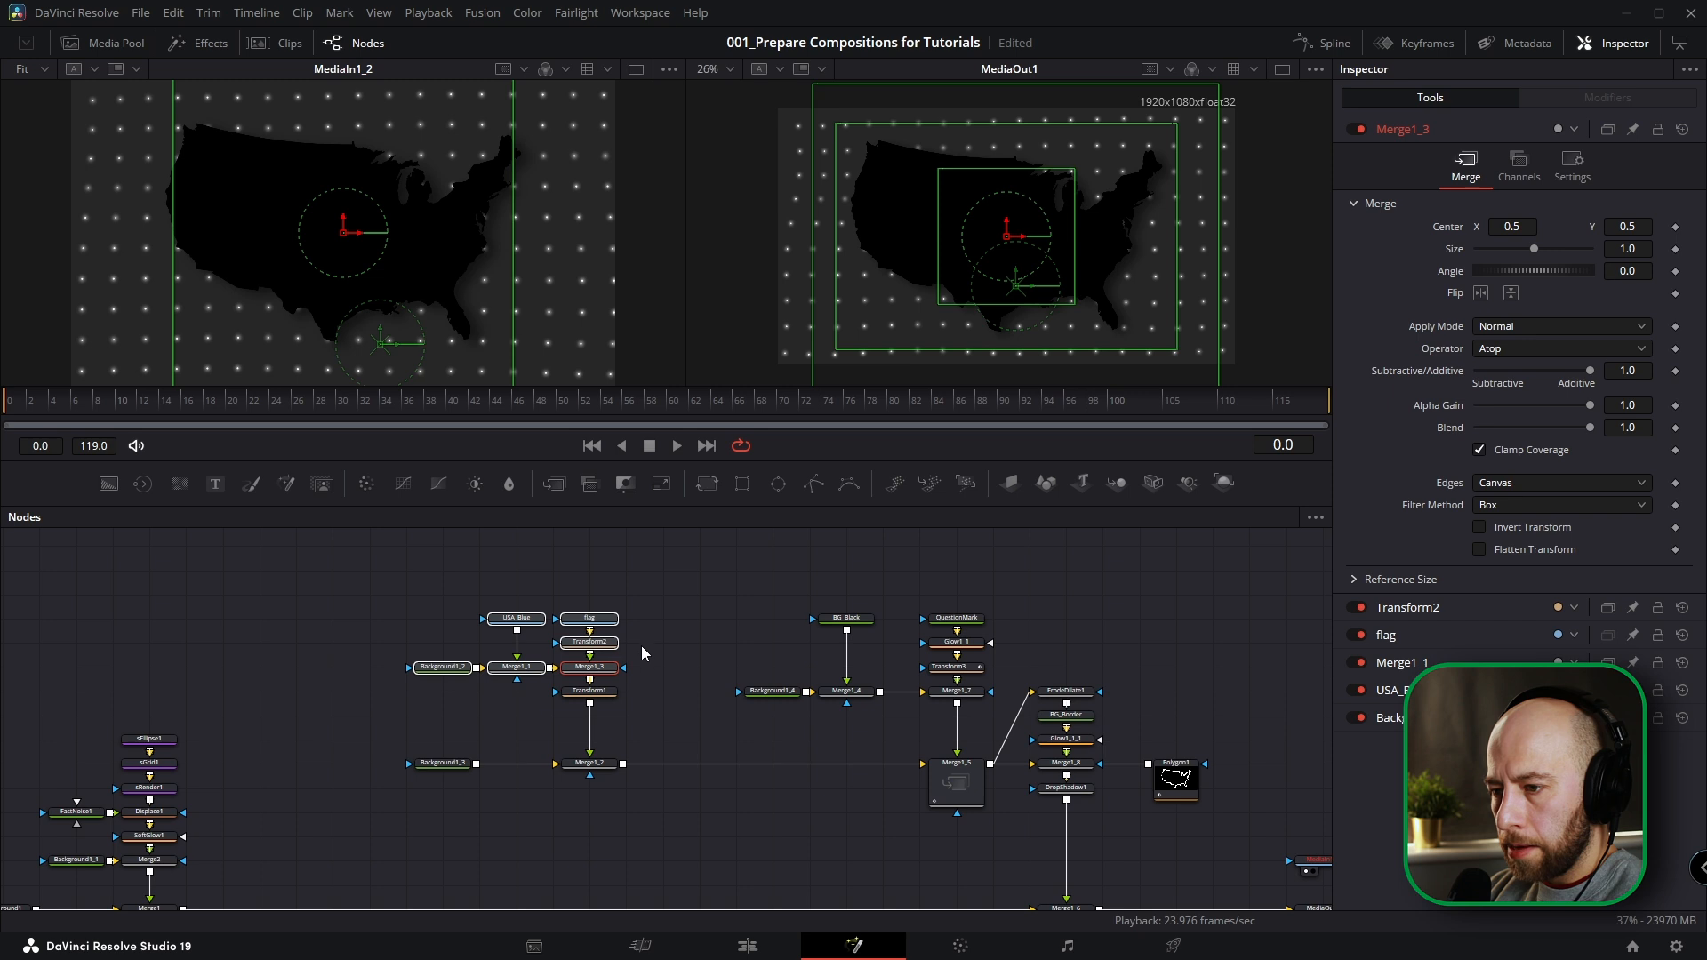
left_click_drag(655, 572, 394, 803)
On frame 100, add a white Background node beside the flag node and rename it BG_White_Flash.
left_click(1138, 419)
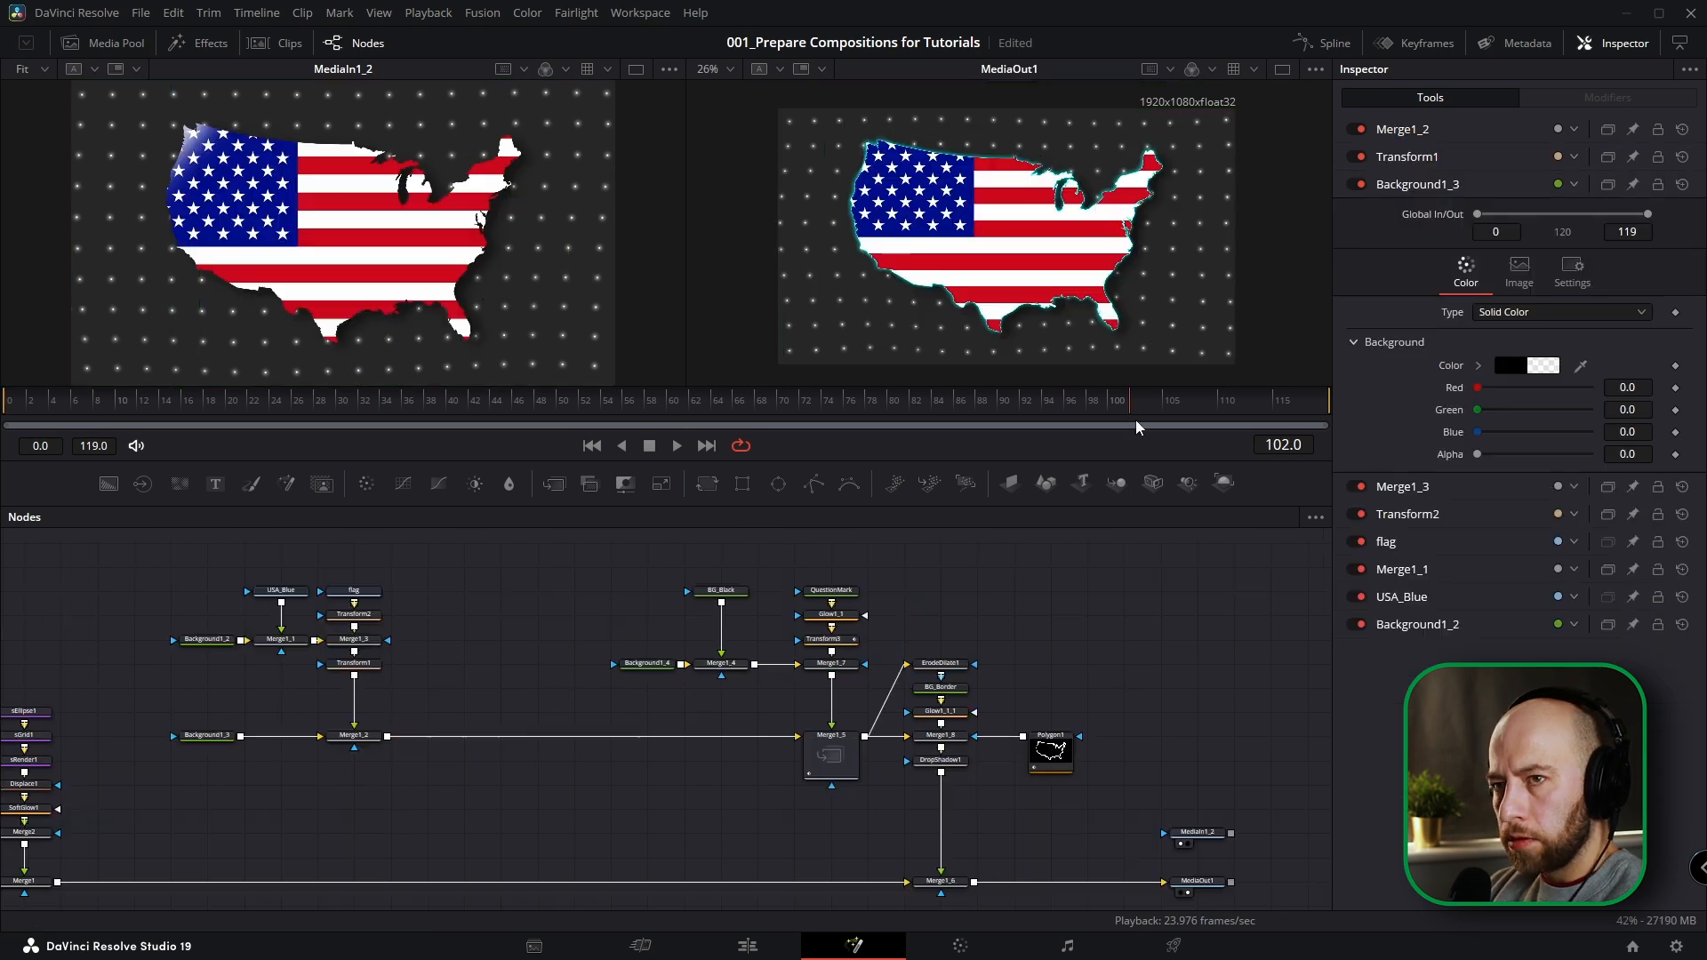
left_click_drag(1133, 420, 1116, 420)
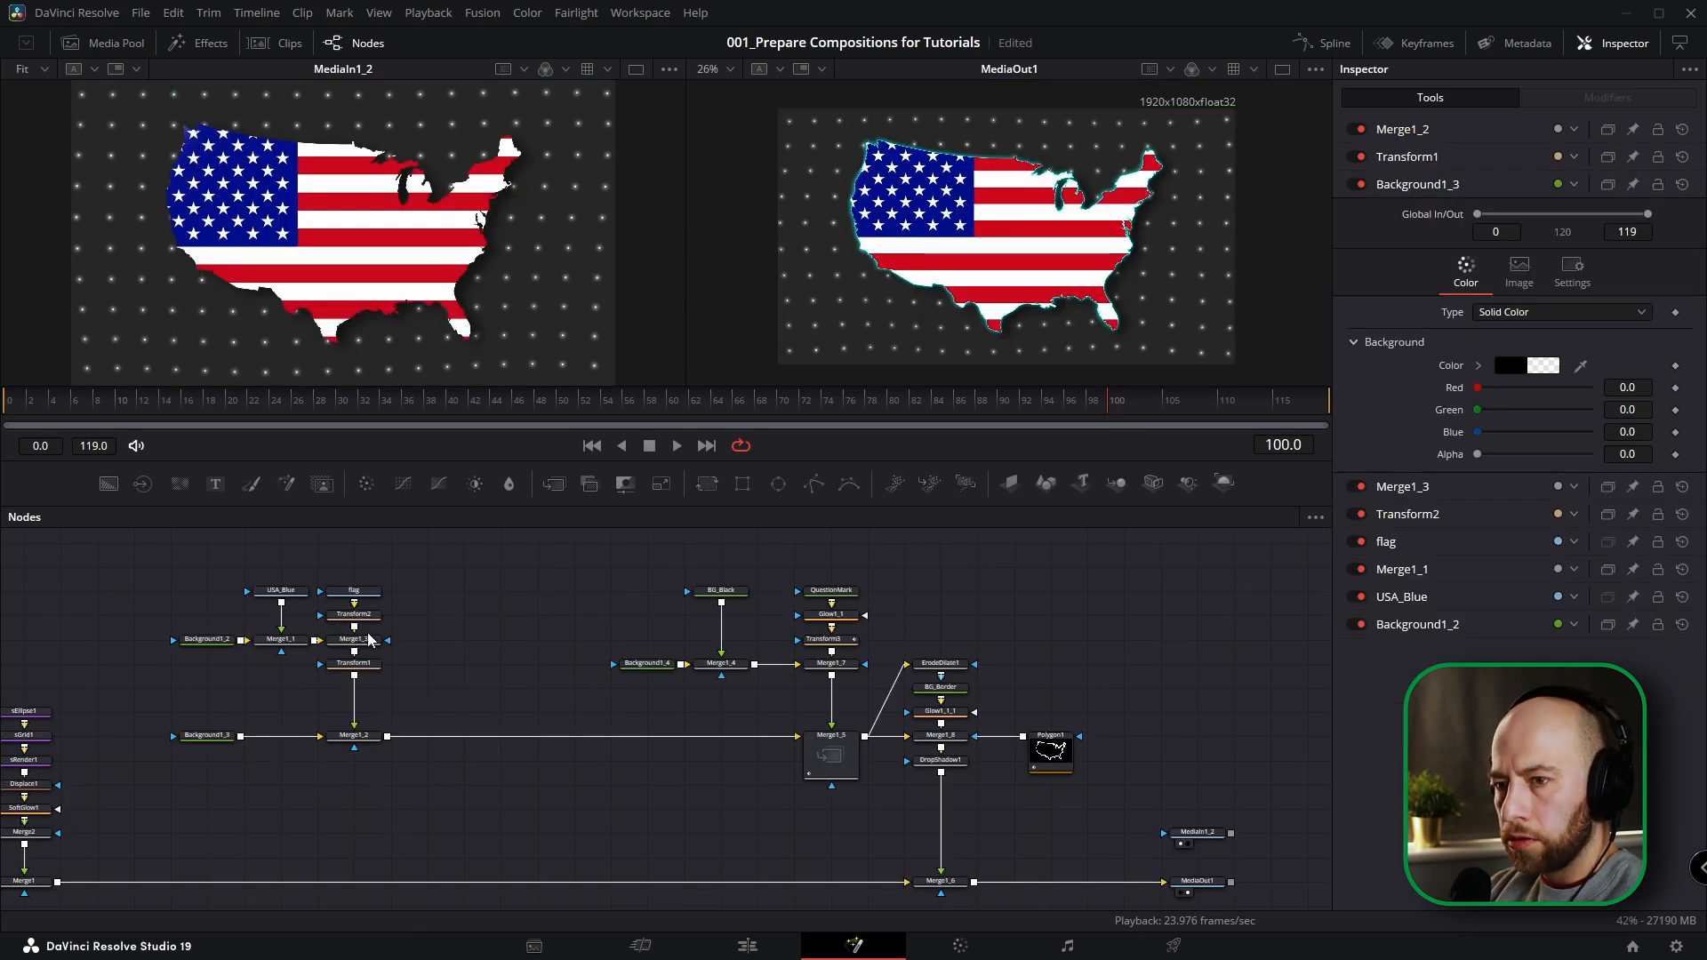
left_click_drag(109, 484, 464, 590)
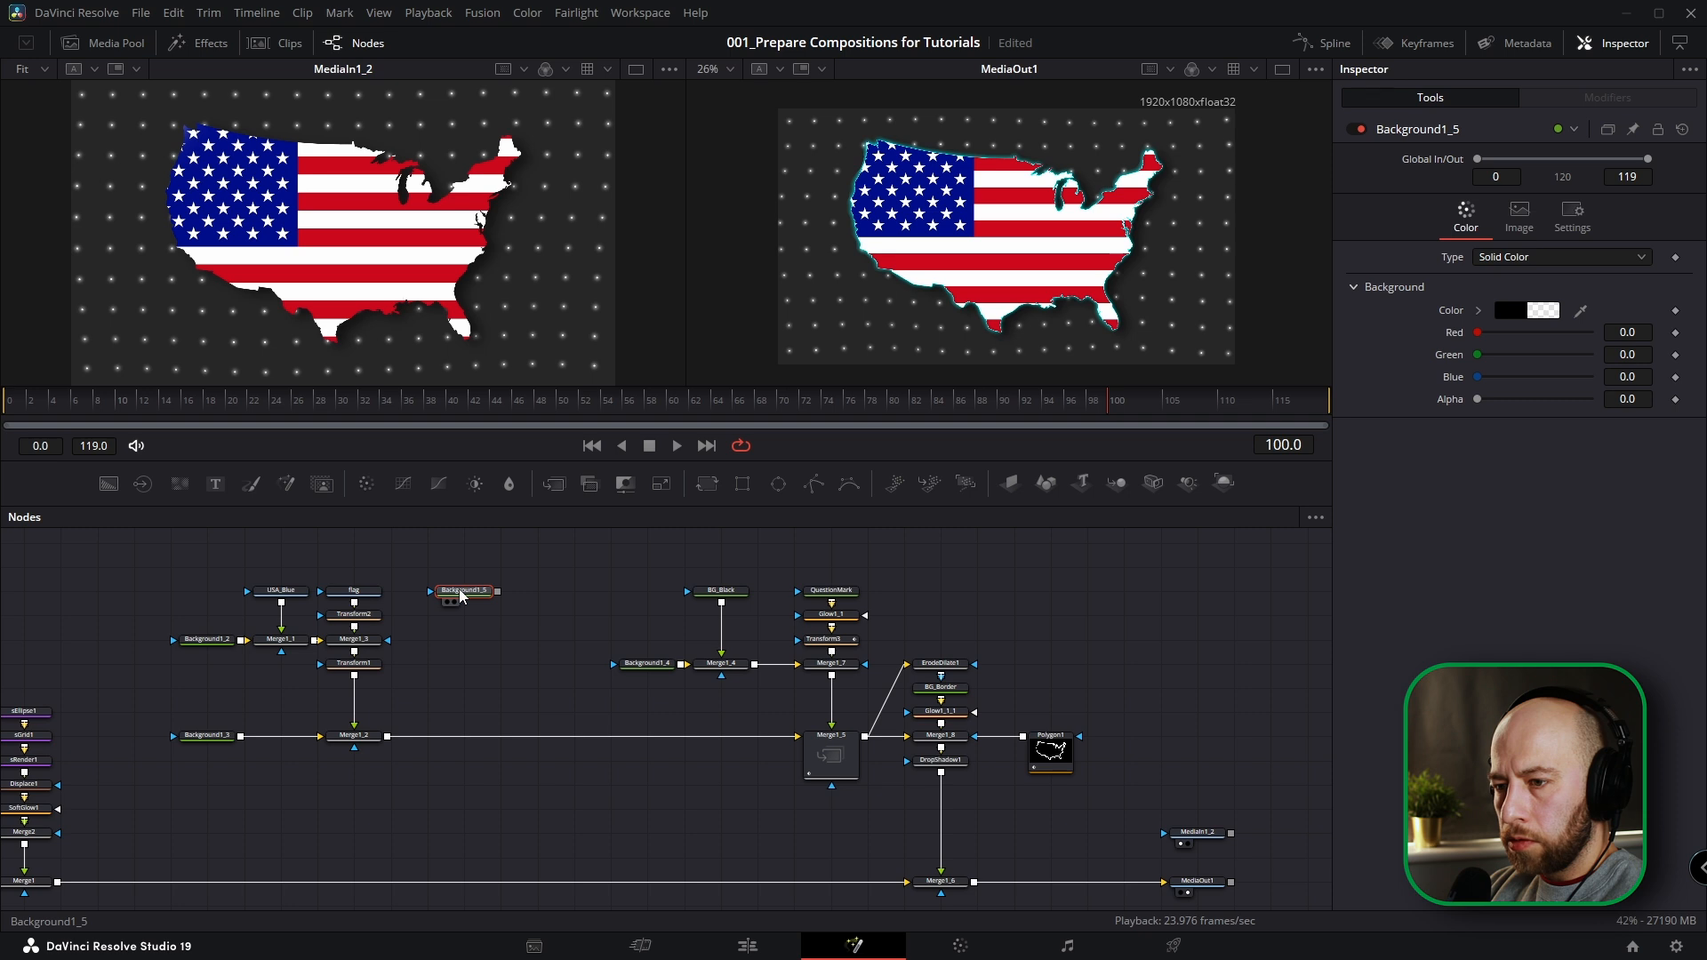
left_click(1478, 310)
left_click(1475, 327)
key("F2")
type("BG_White_Flash")
key("Return")
Merge BG_White_Flash over Merge1_3's output and set the new merge's Operator to Atop.
left_click_drag(498, 592, 355, 652)
left_click(464, 591)
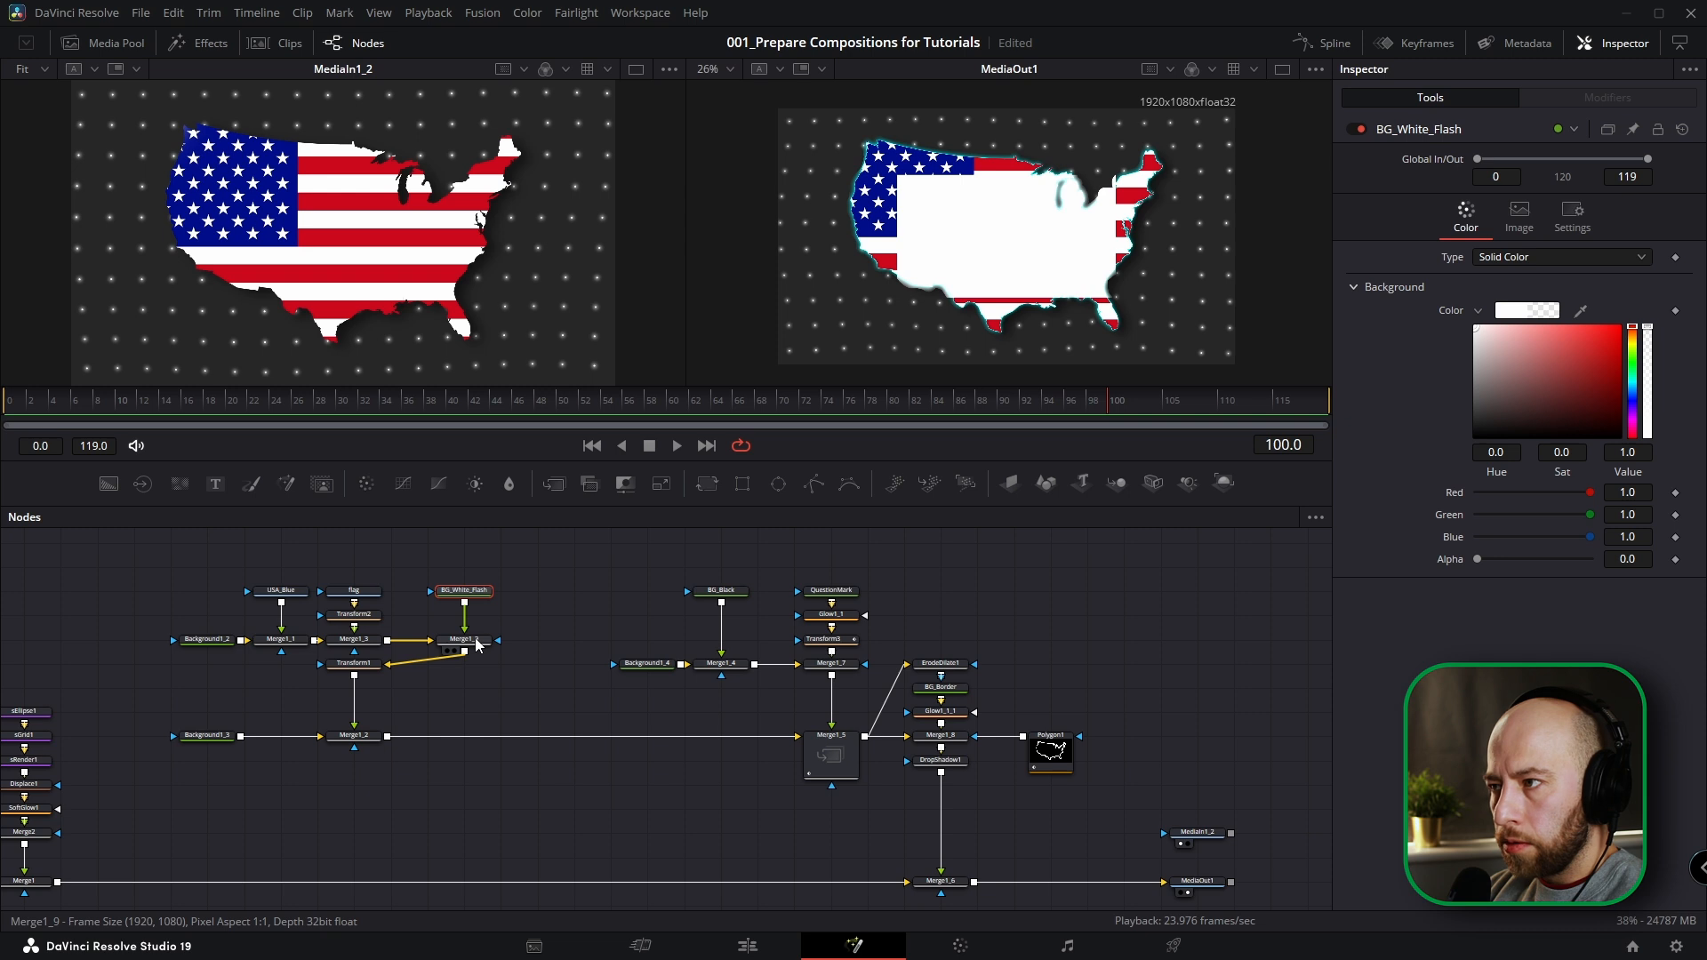
left_click(475, 642)
left_click(1497, 350)
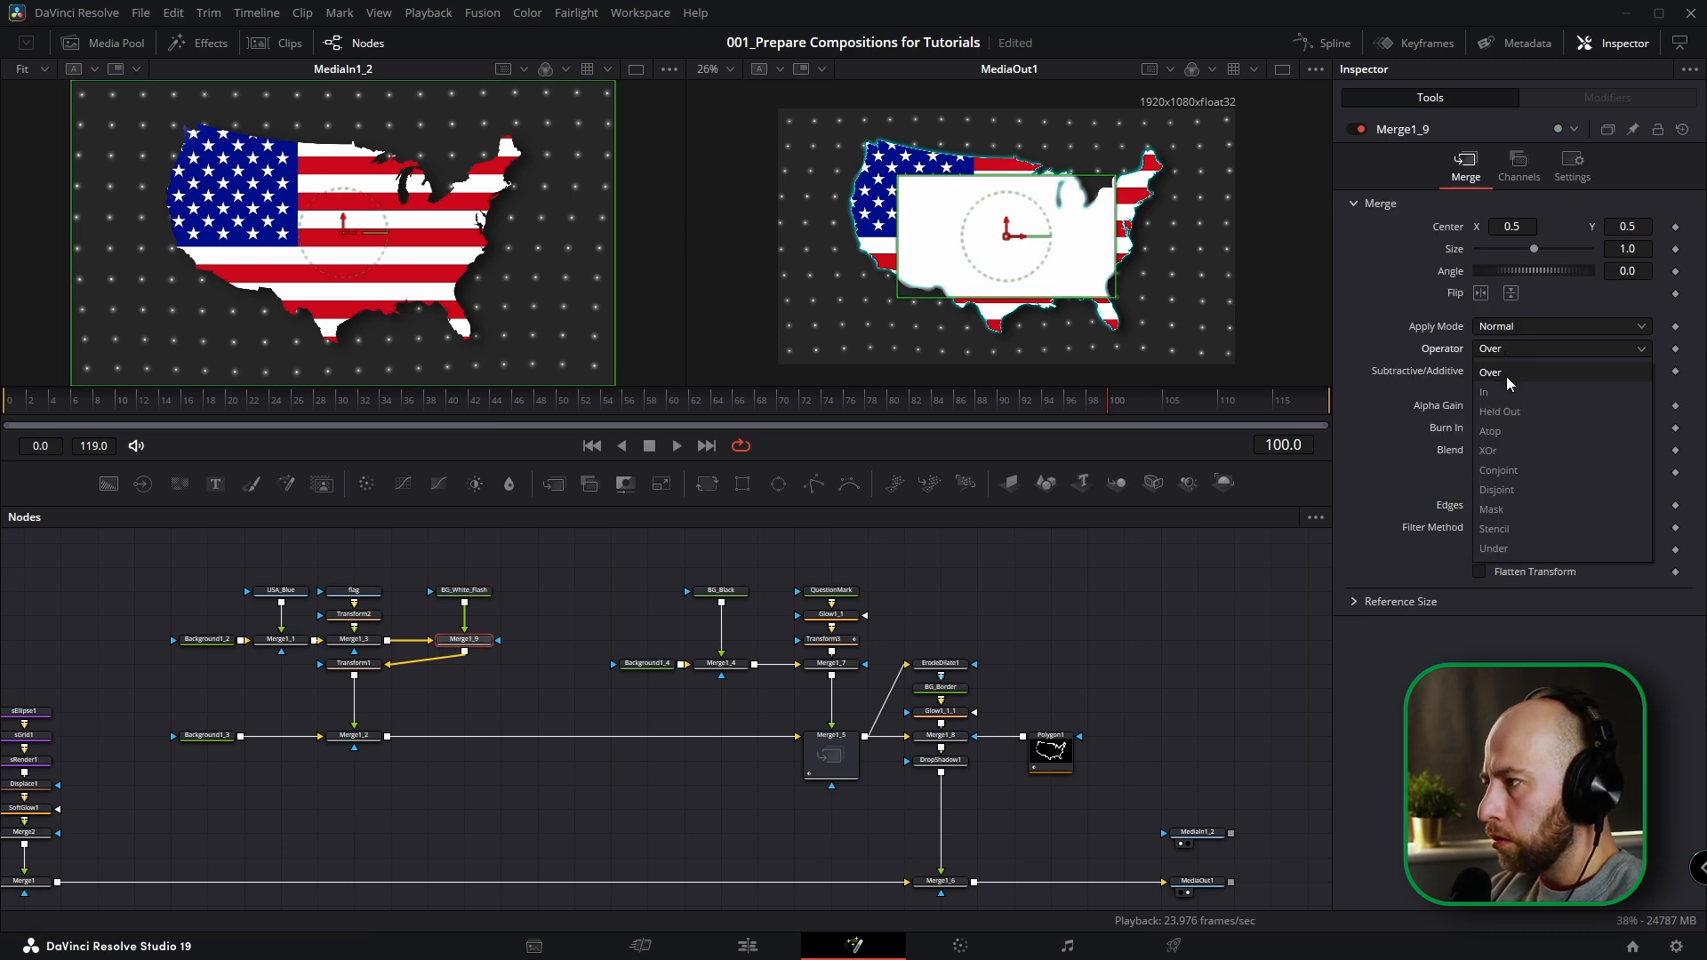
left_click(1499, 455)
Mask BG_White_Flash with a Polygon and draw an open diagonal line across the canvas's upper-left edge.
left_click(478, 588)
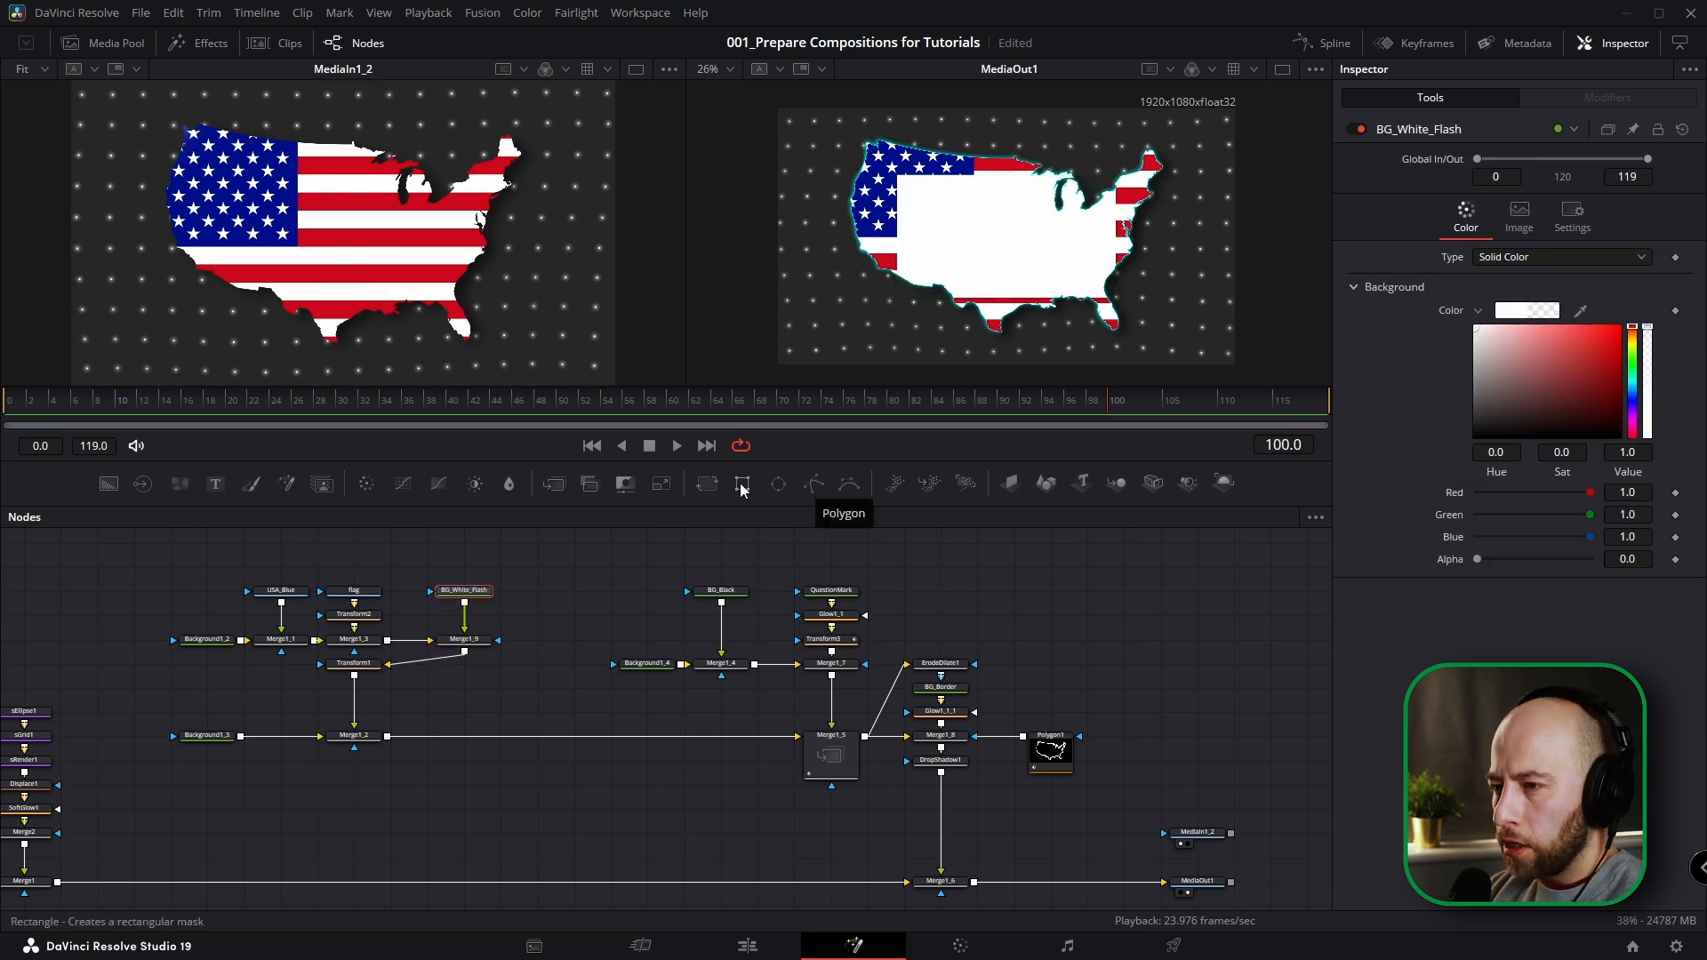
left_click(814, 486)
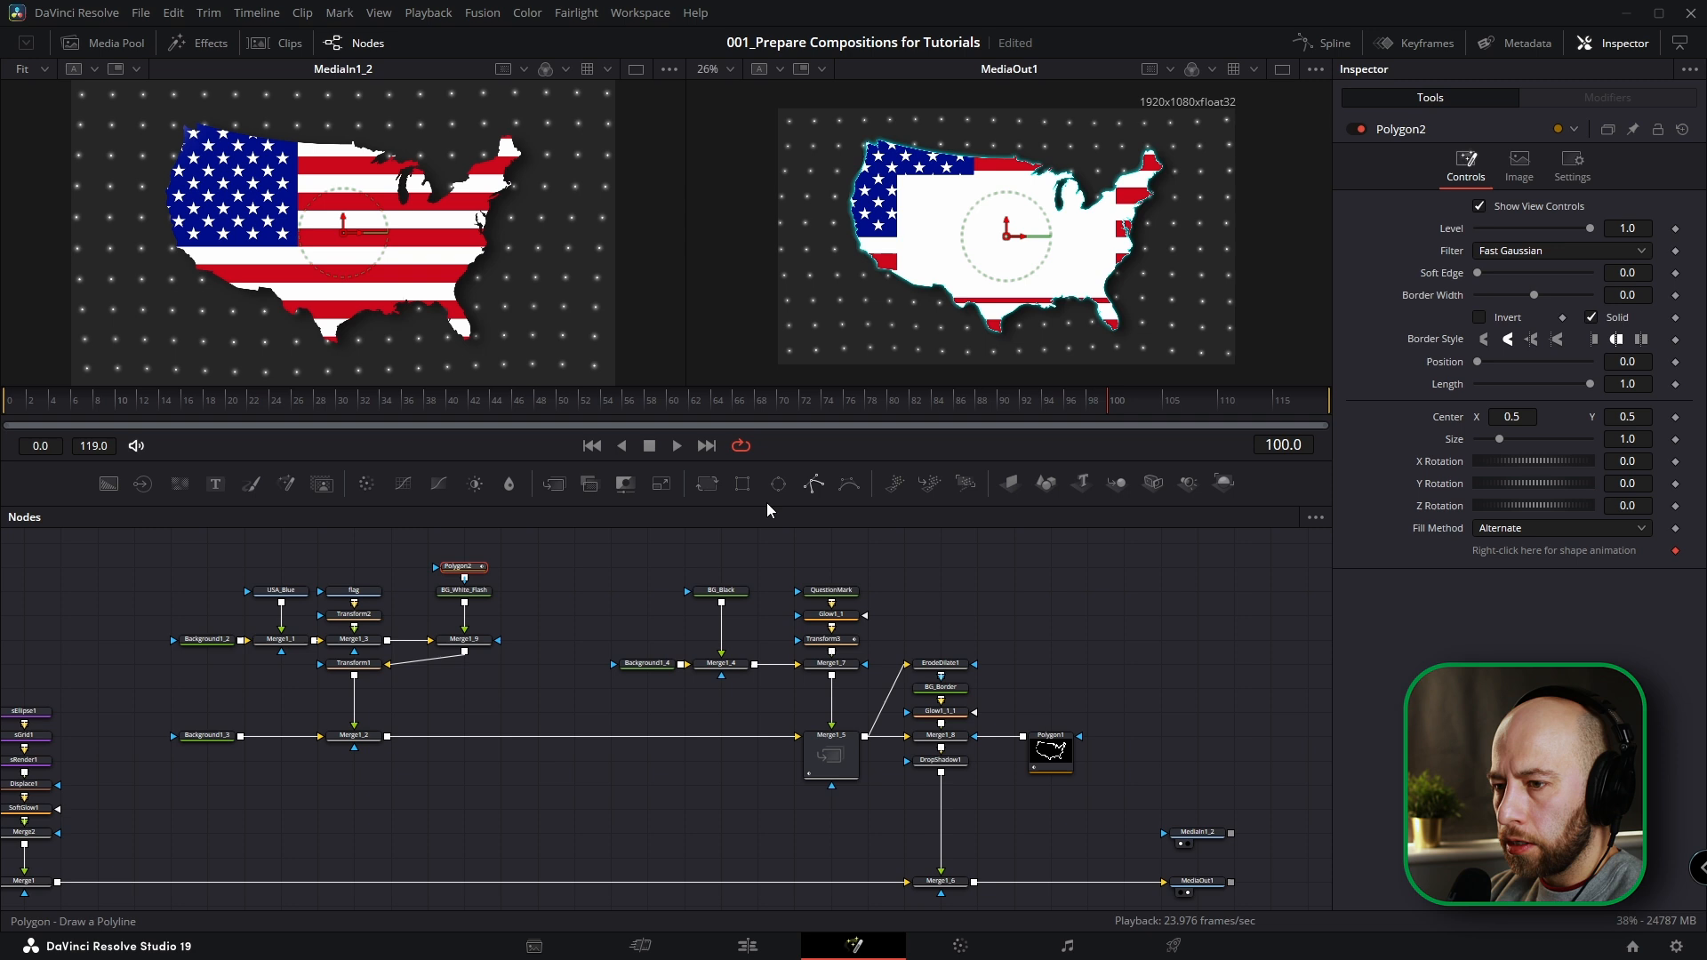
left_click(1282, 69)
key("ctrl+f")
scroll(898, 332, "down", 1)
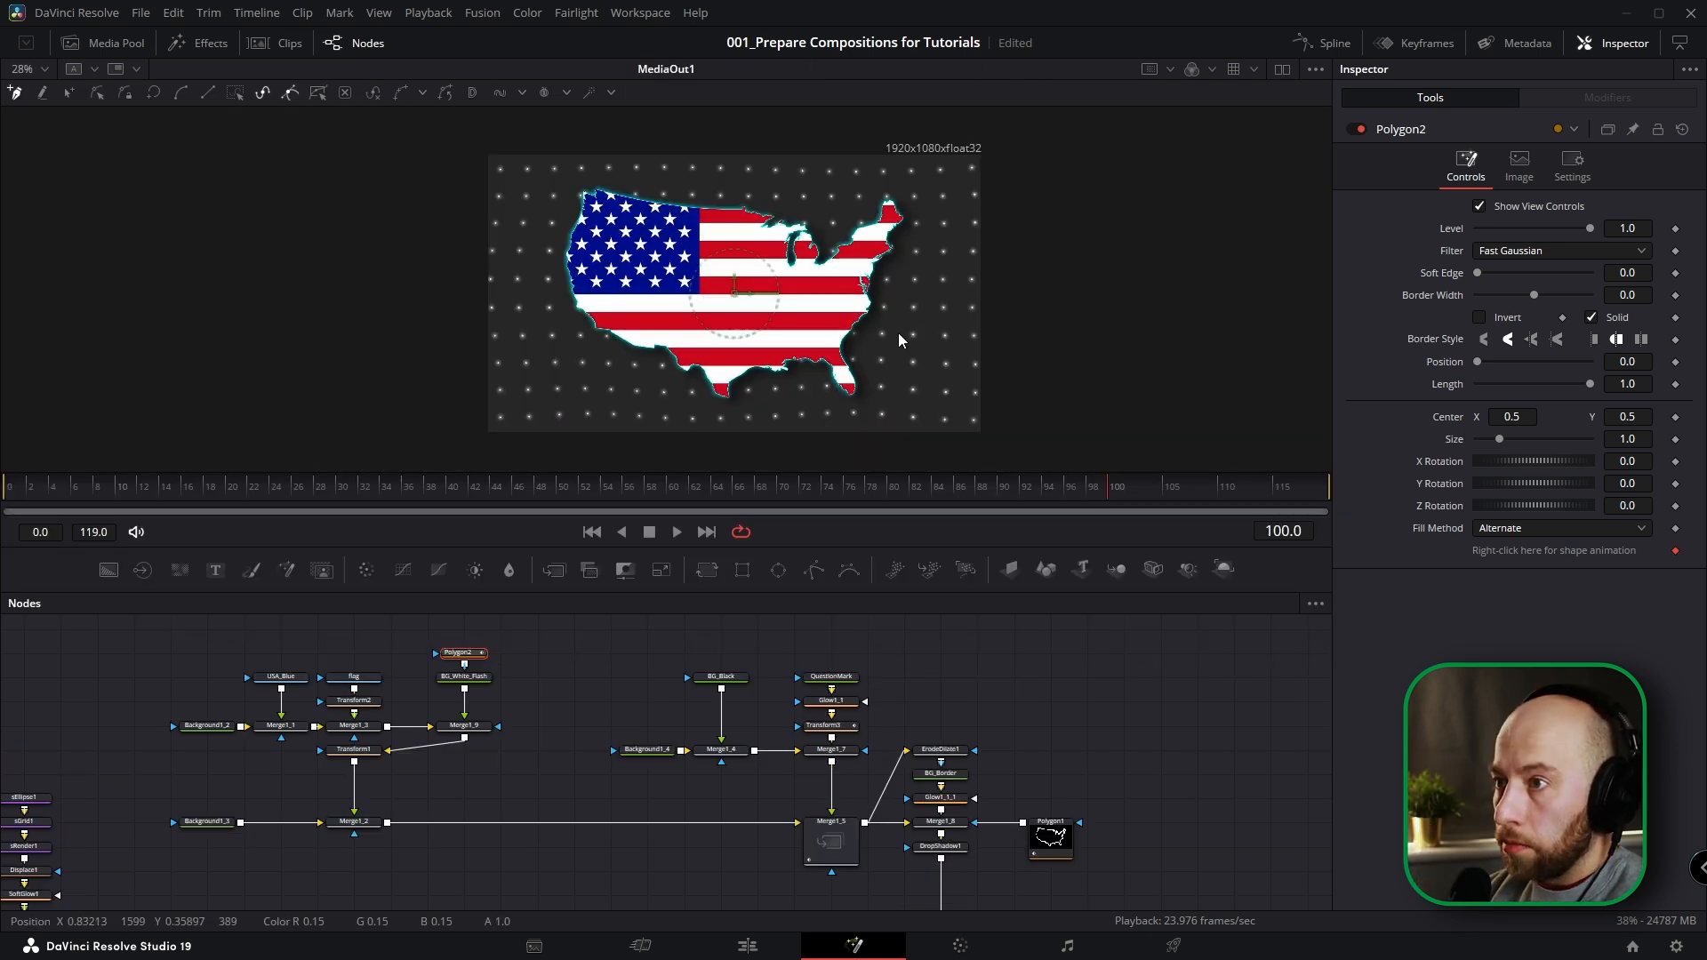
scroll(622, 155, "down", 1)
left_click_drag(620, 160, 633, 304)
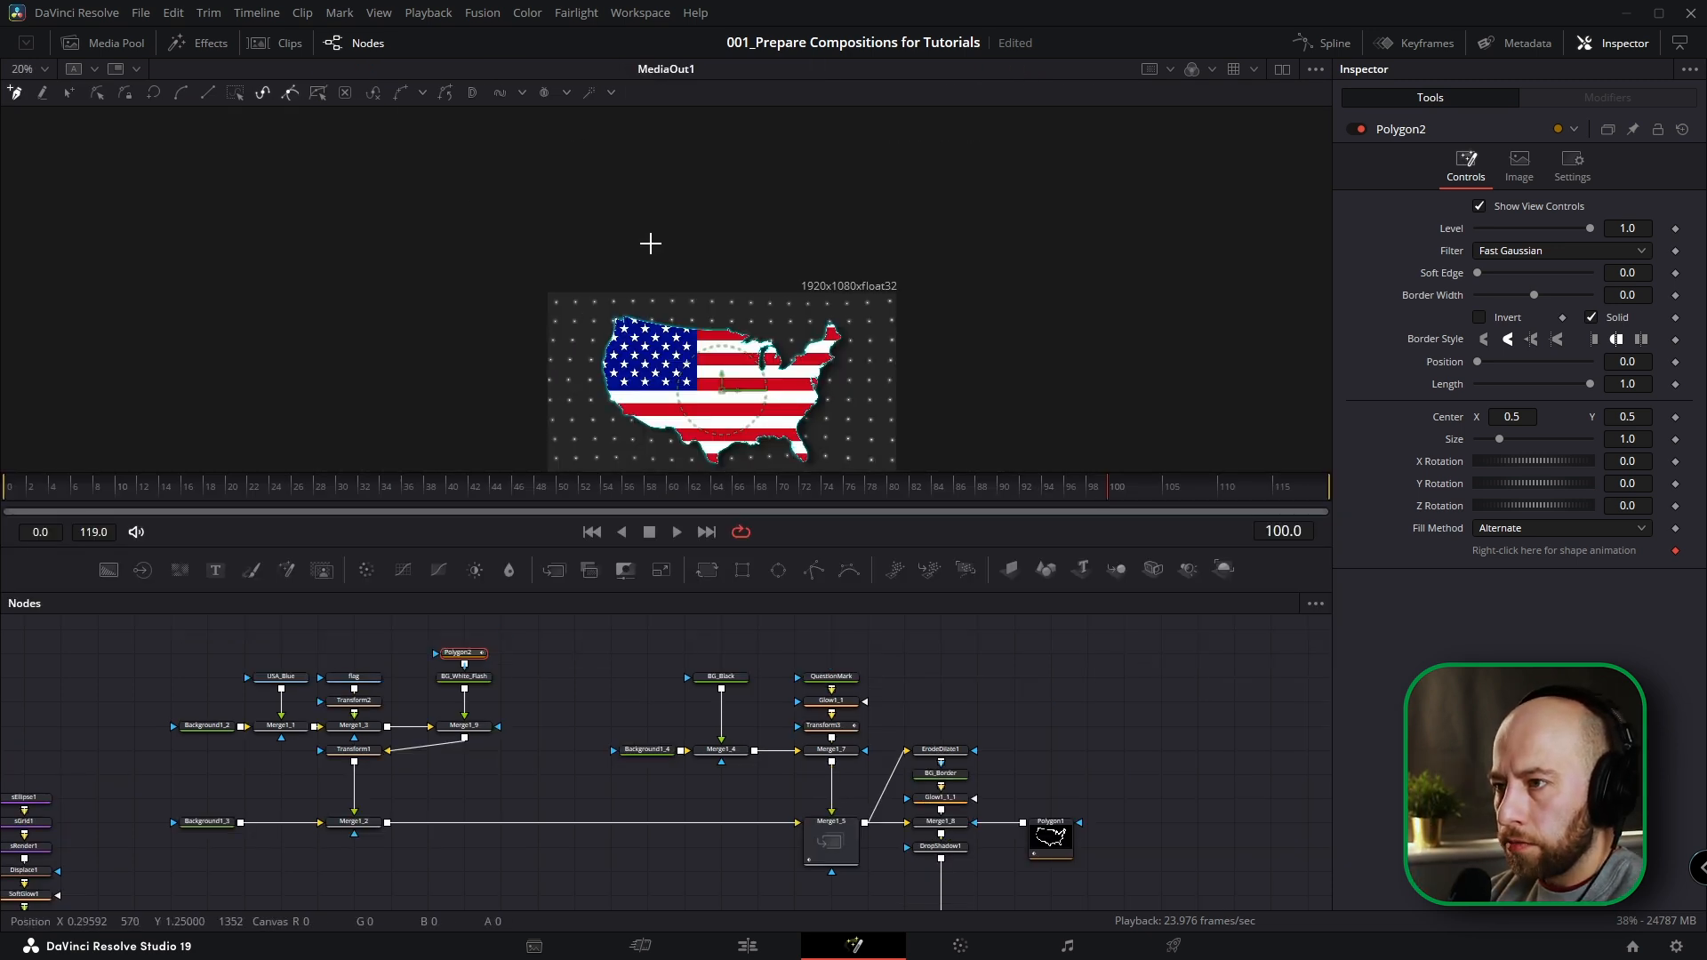
left_click(480, 415)
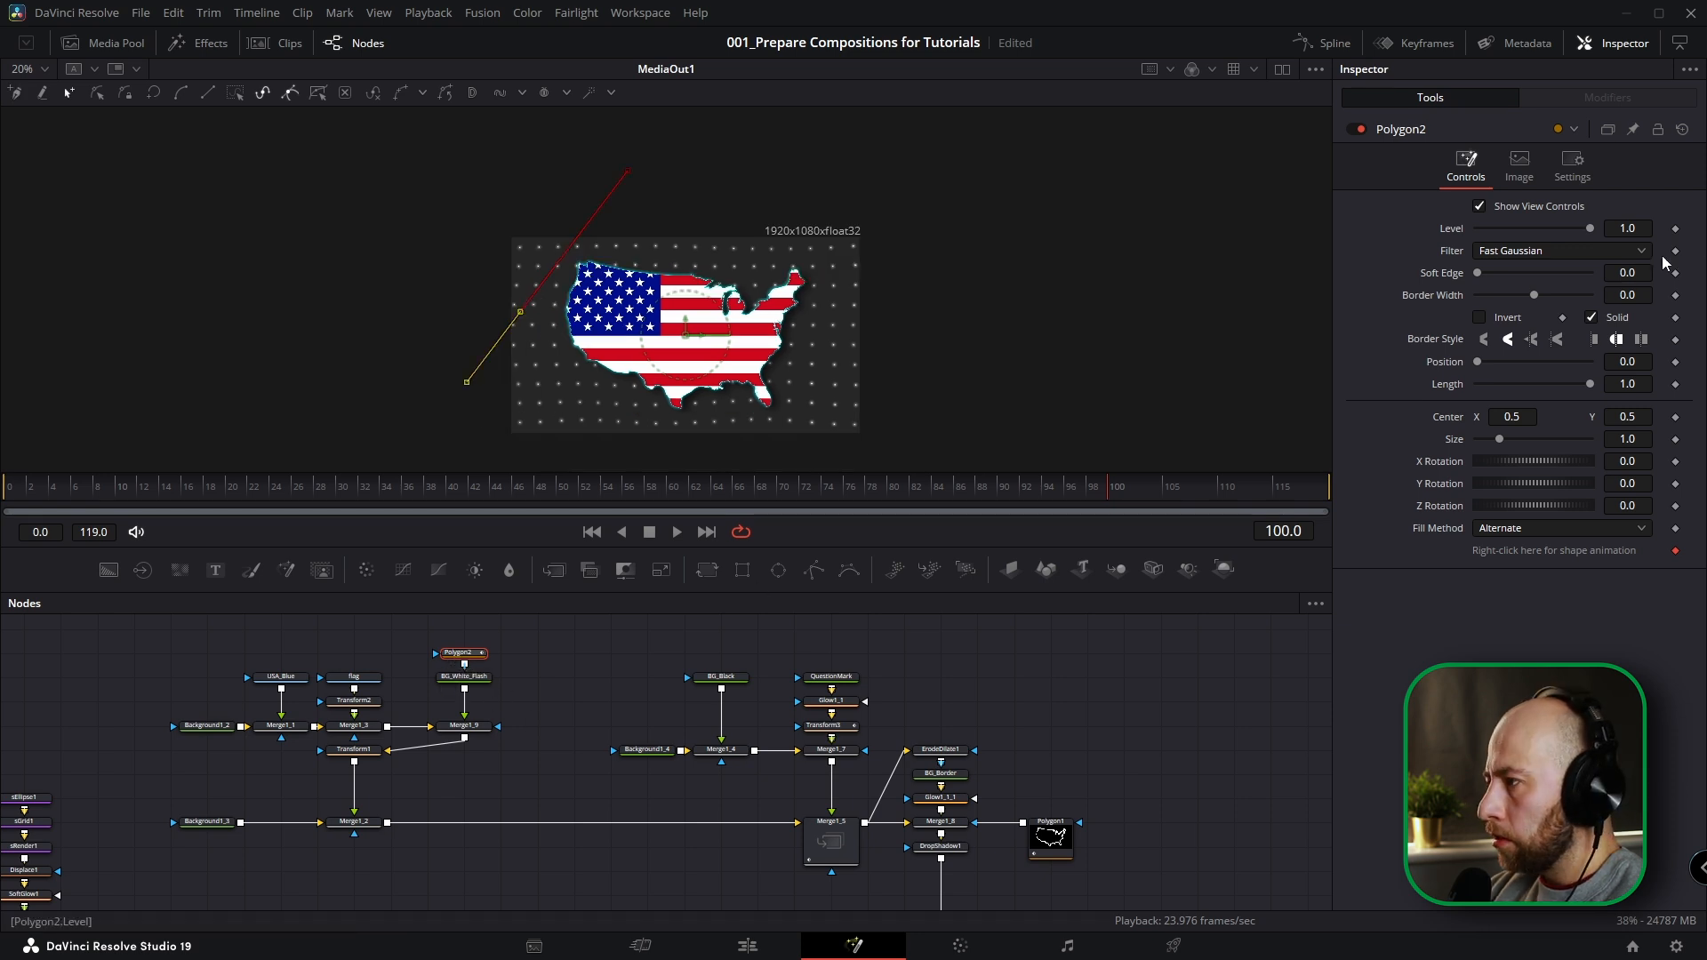
Turn off Solid on Polygon2 and set Border Width to 0.0283 and Soft Edge to 0.0913.
left_click(1592, 319)
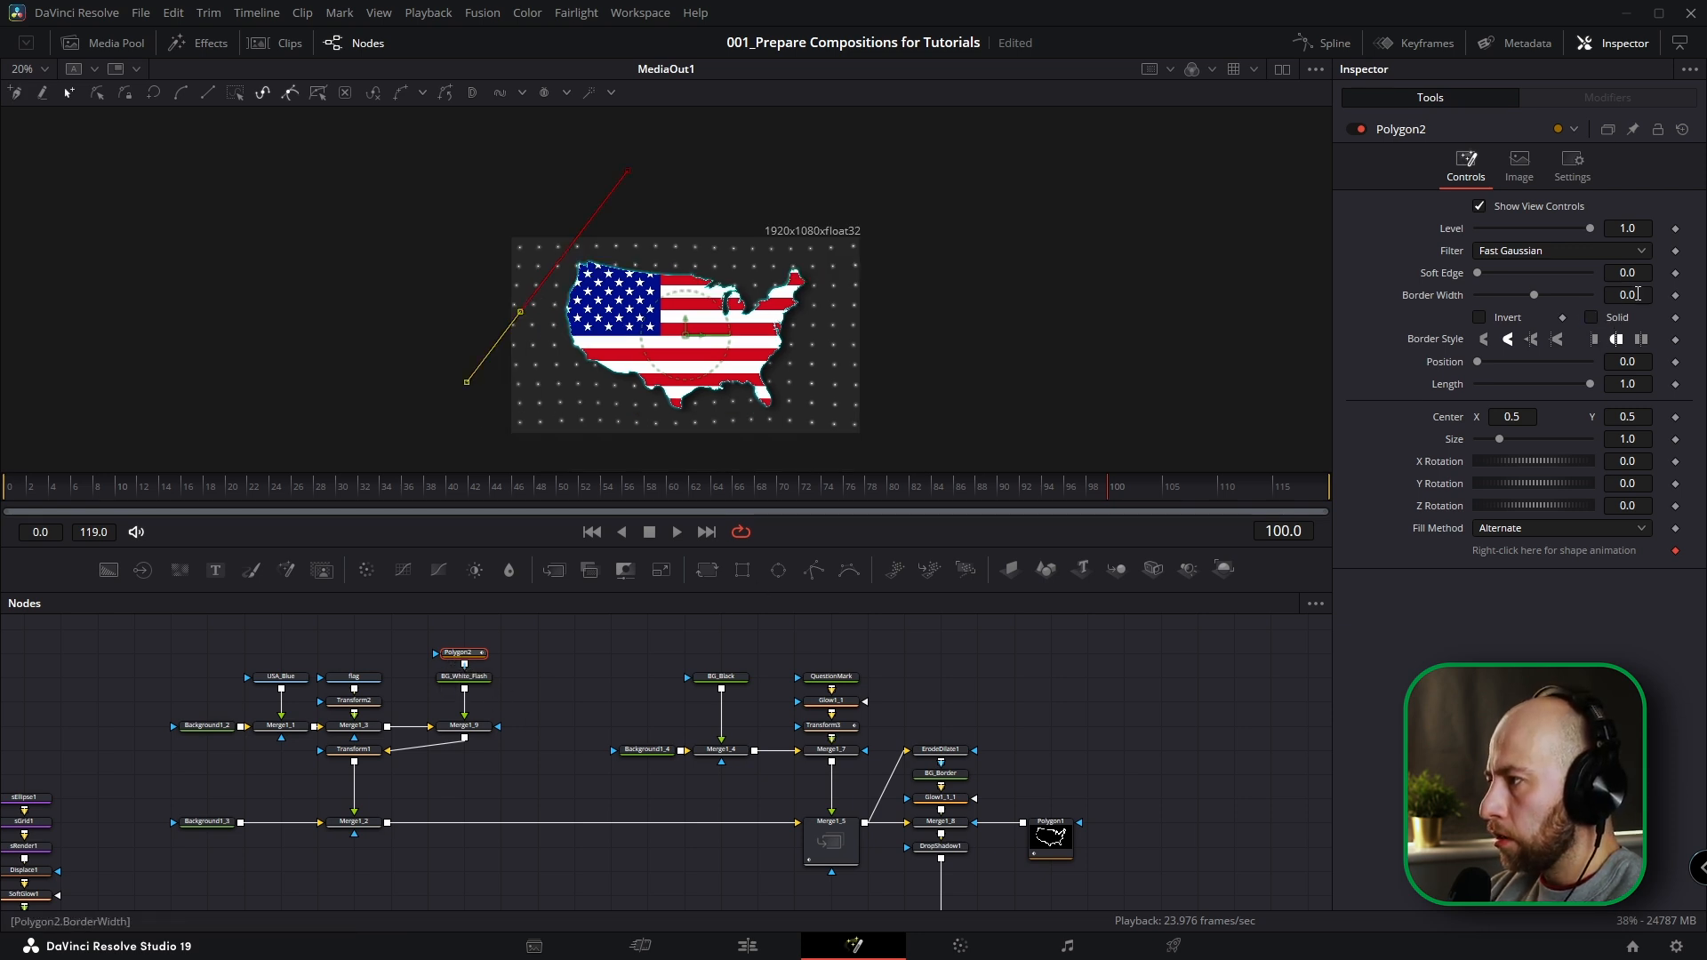
left_click_drag(1535, 295, 1632, 295)
left_click_drag(1477, 273, 1527, 284)
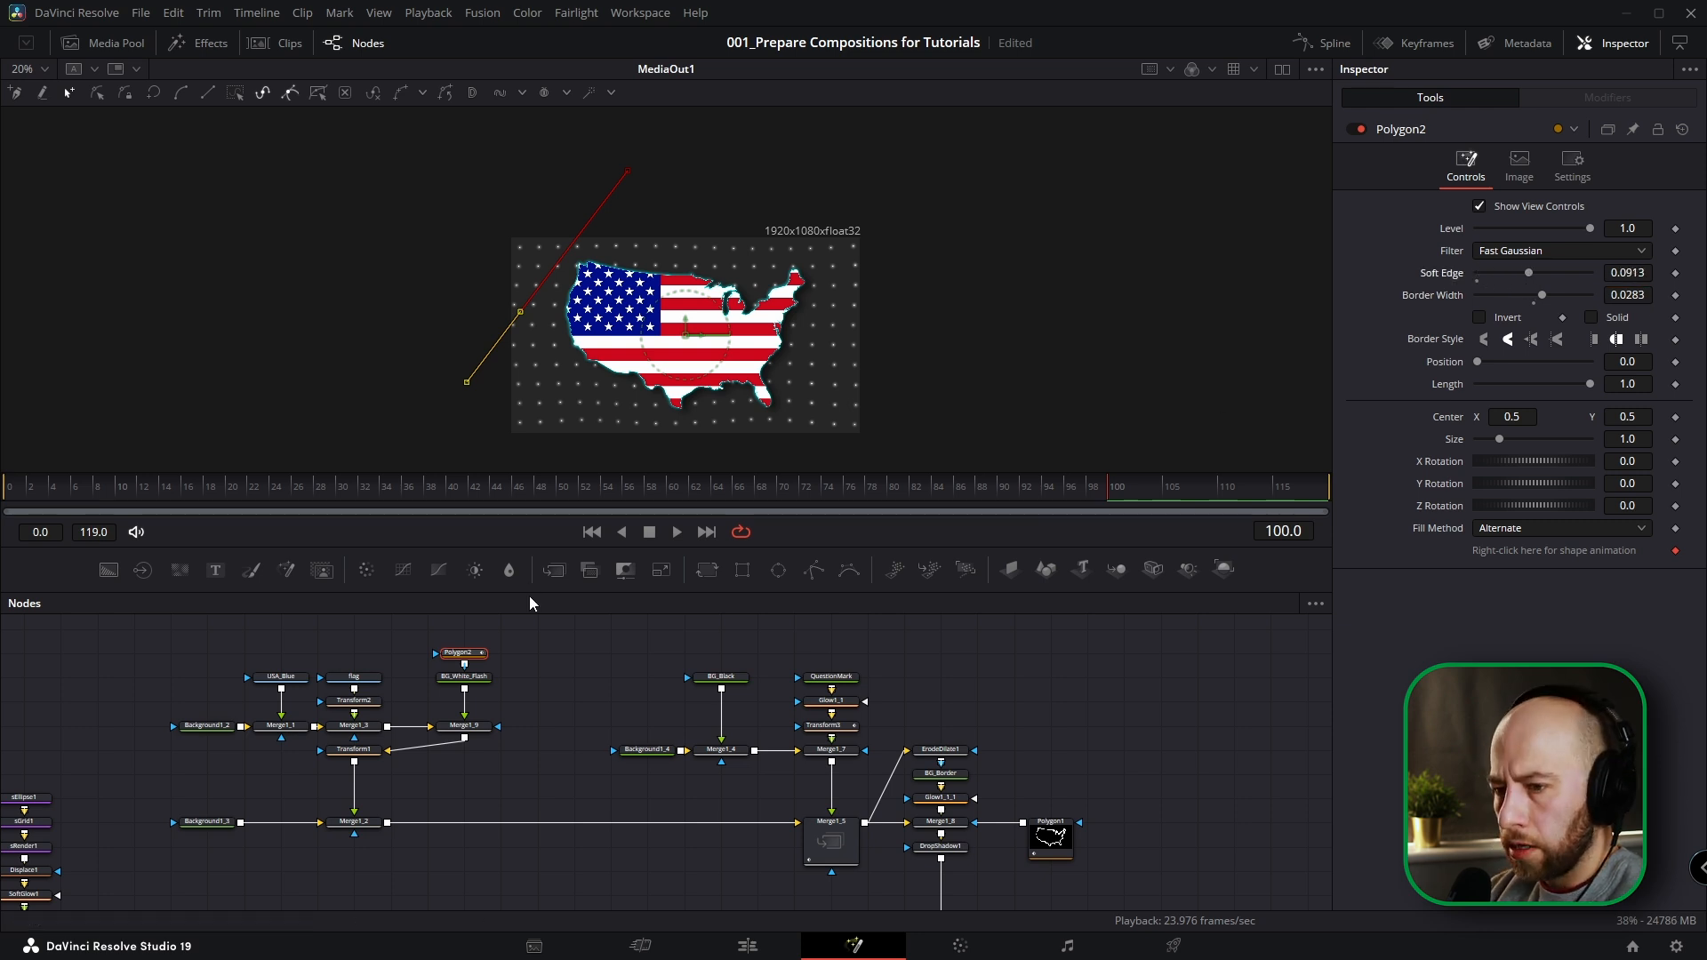
Insert a Glow node after BG_White_Flash.
left_click(464, 677)
scroll(477, 673, "up", 2)
key("shift+space")
type("glo")
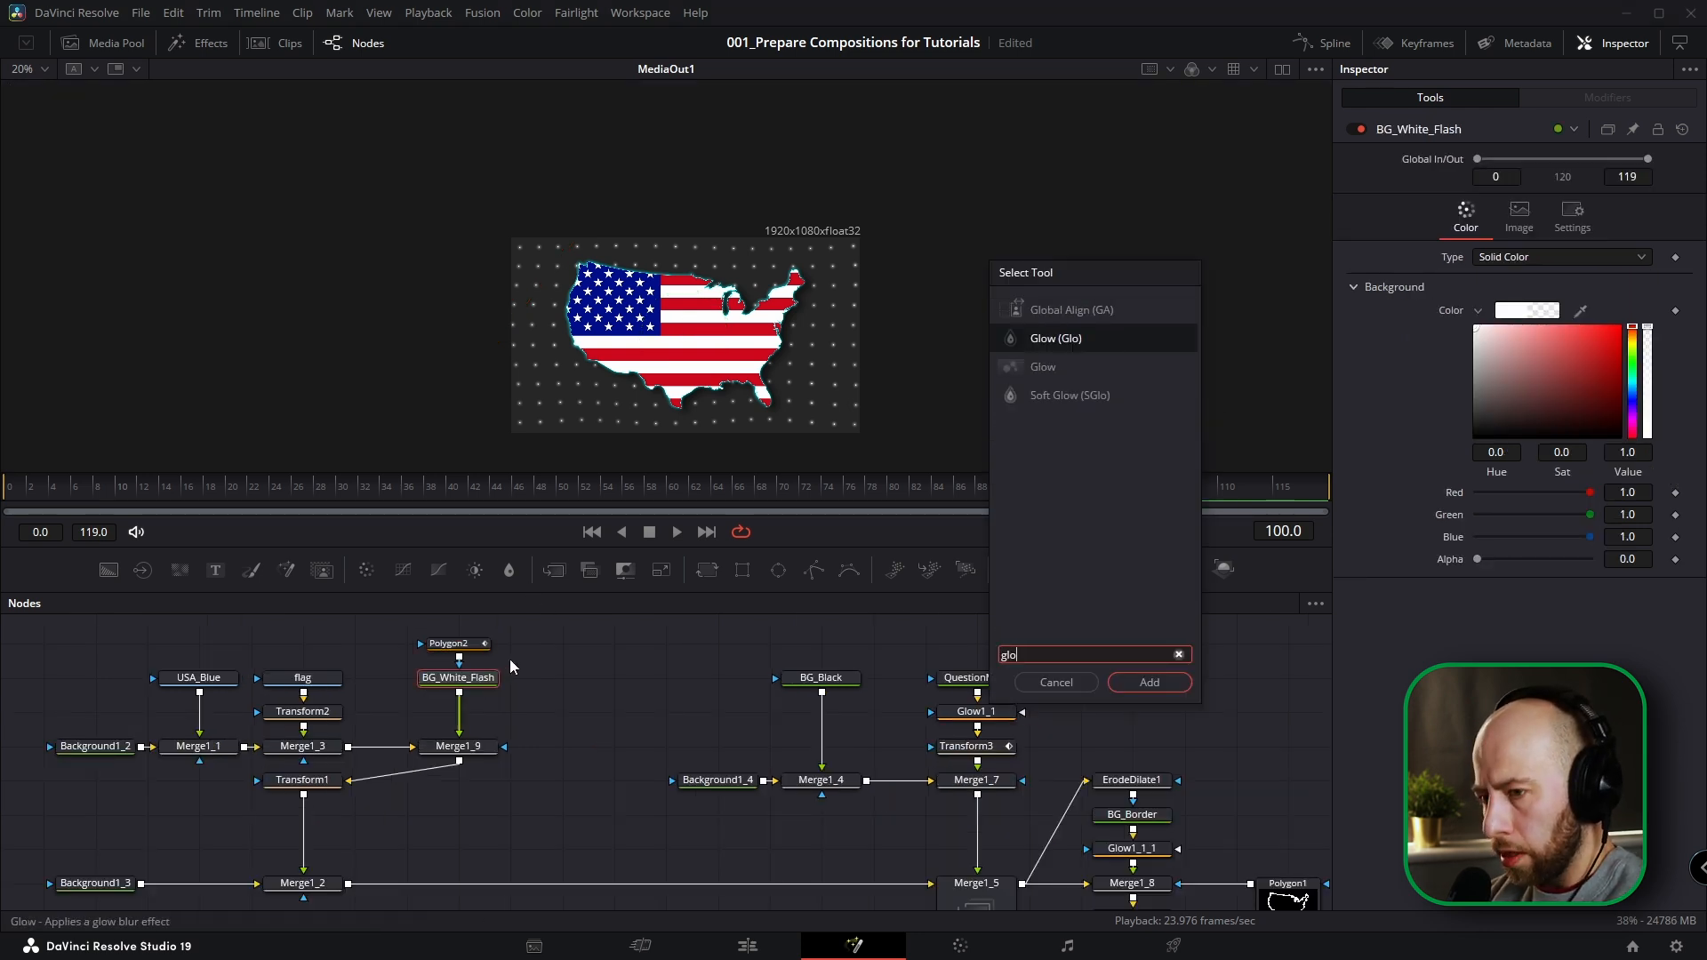
type("w")
key("Return")
Move the flash line onto the map and enlarge Merge1_9 to a Size of about 1.8.
left_click(455, 647)
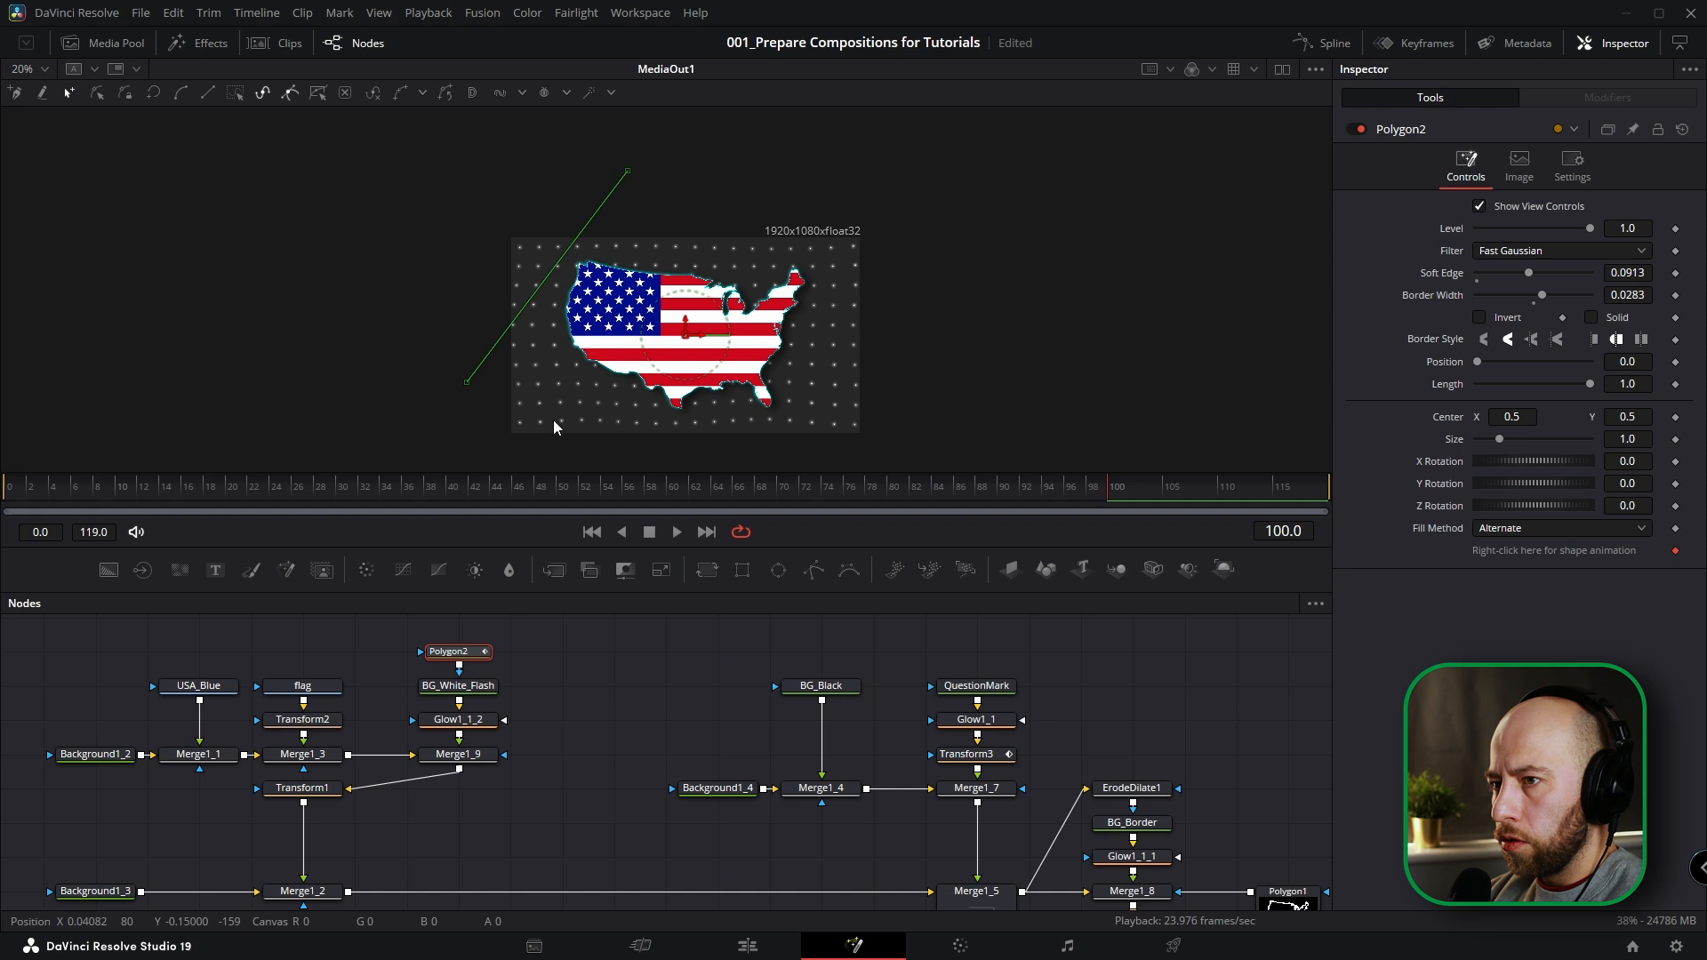
left_click_drag(689, 332, 795, 389)
left_click(458, 753)
left_click_drag(770, 298, 800, 265)
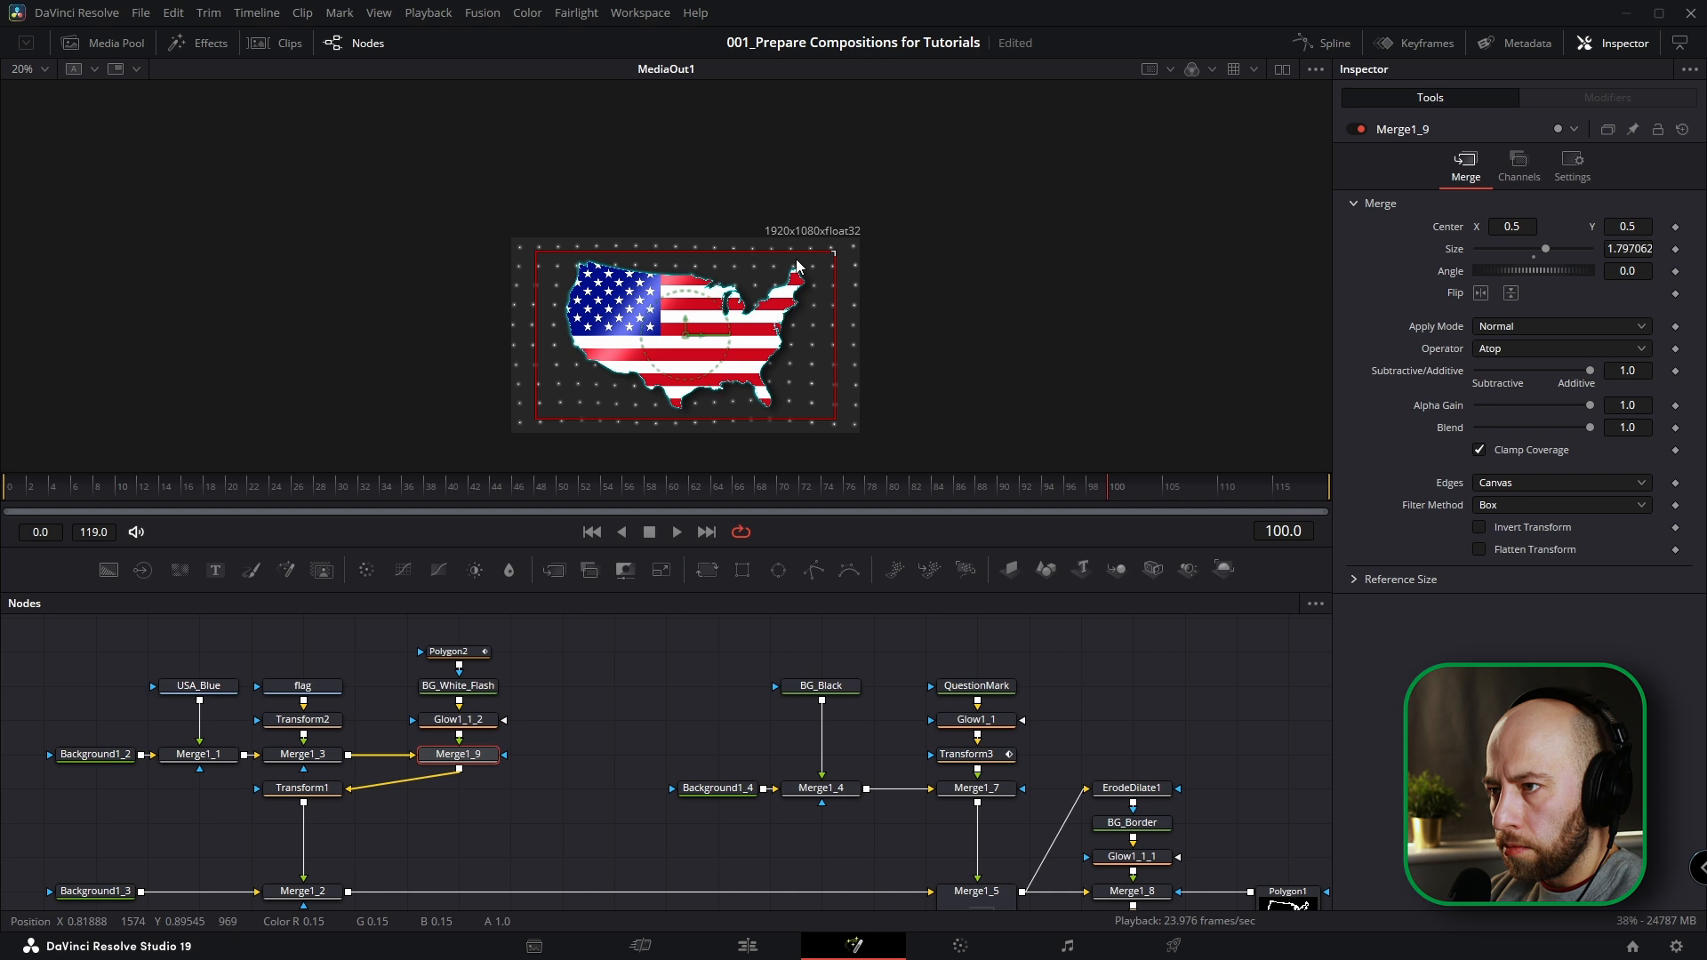
Move Polygon2's Center to 0.816257, 0.149903 at the map's upper-left edge and keyframe it on frame 100.
left_click(449, 652)
left_click_drag(893, 438, 780, 393)
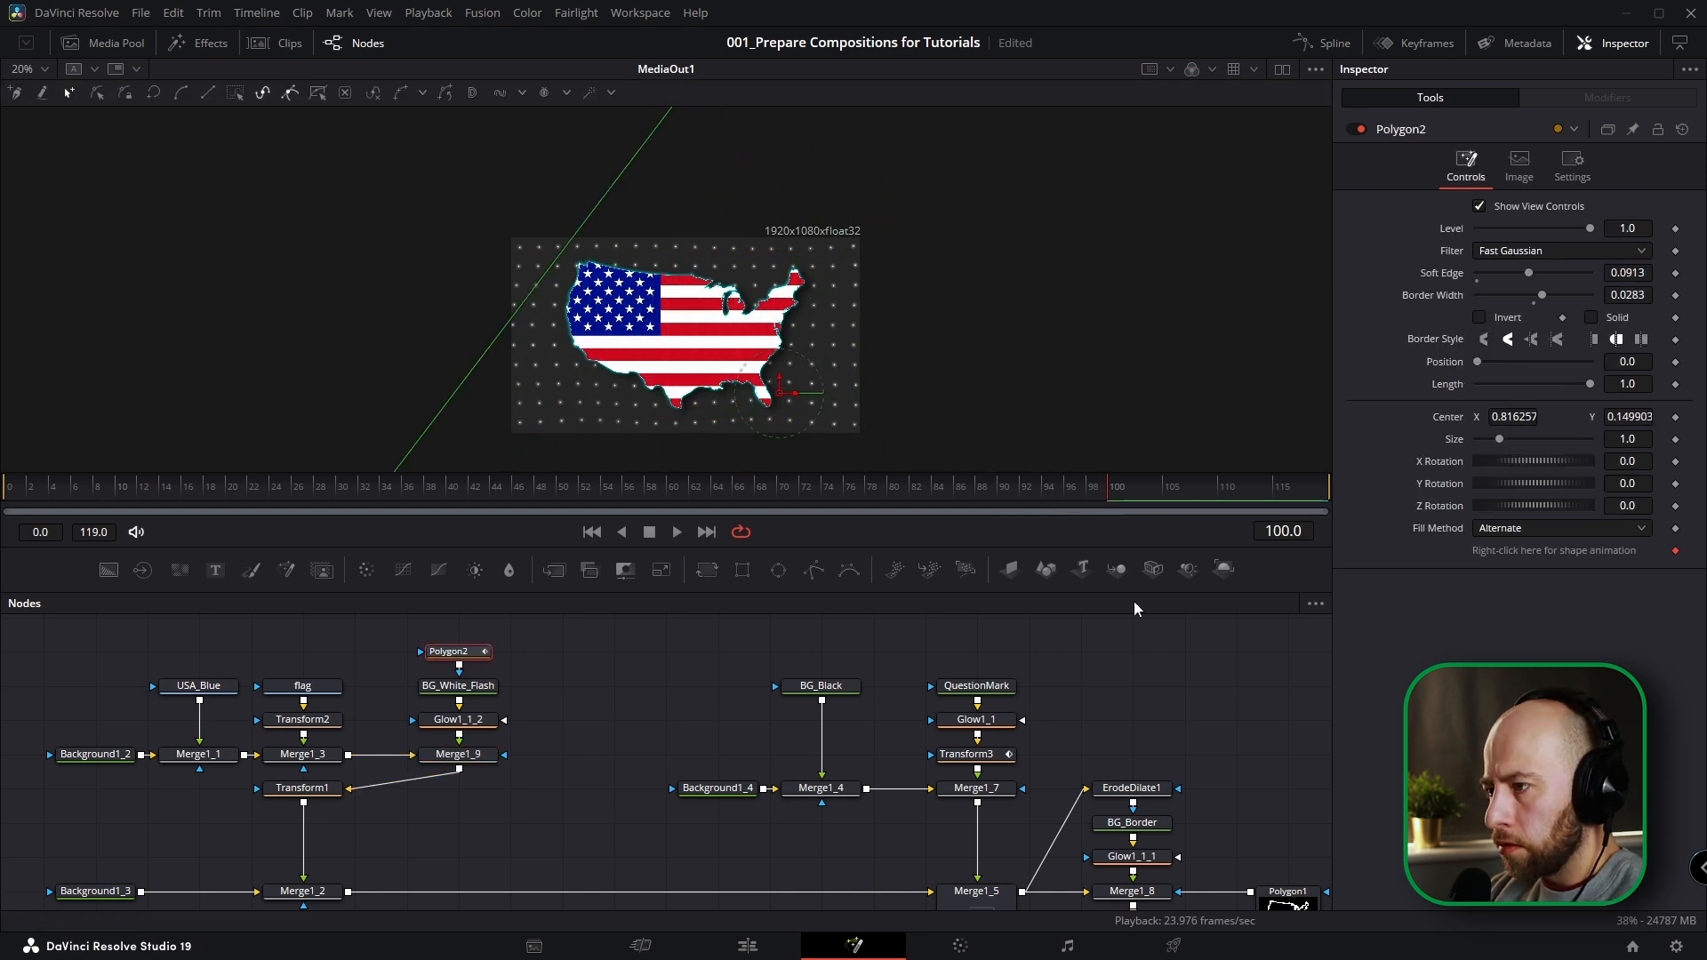
left_click(1676, 417)
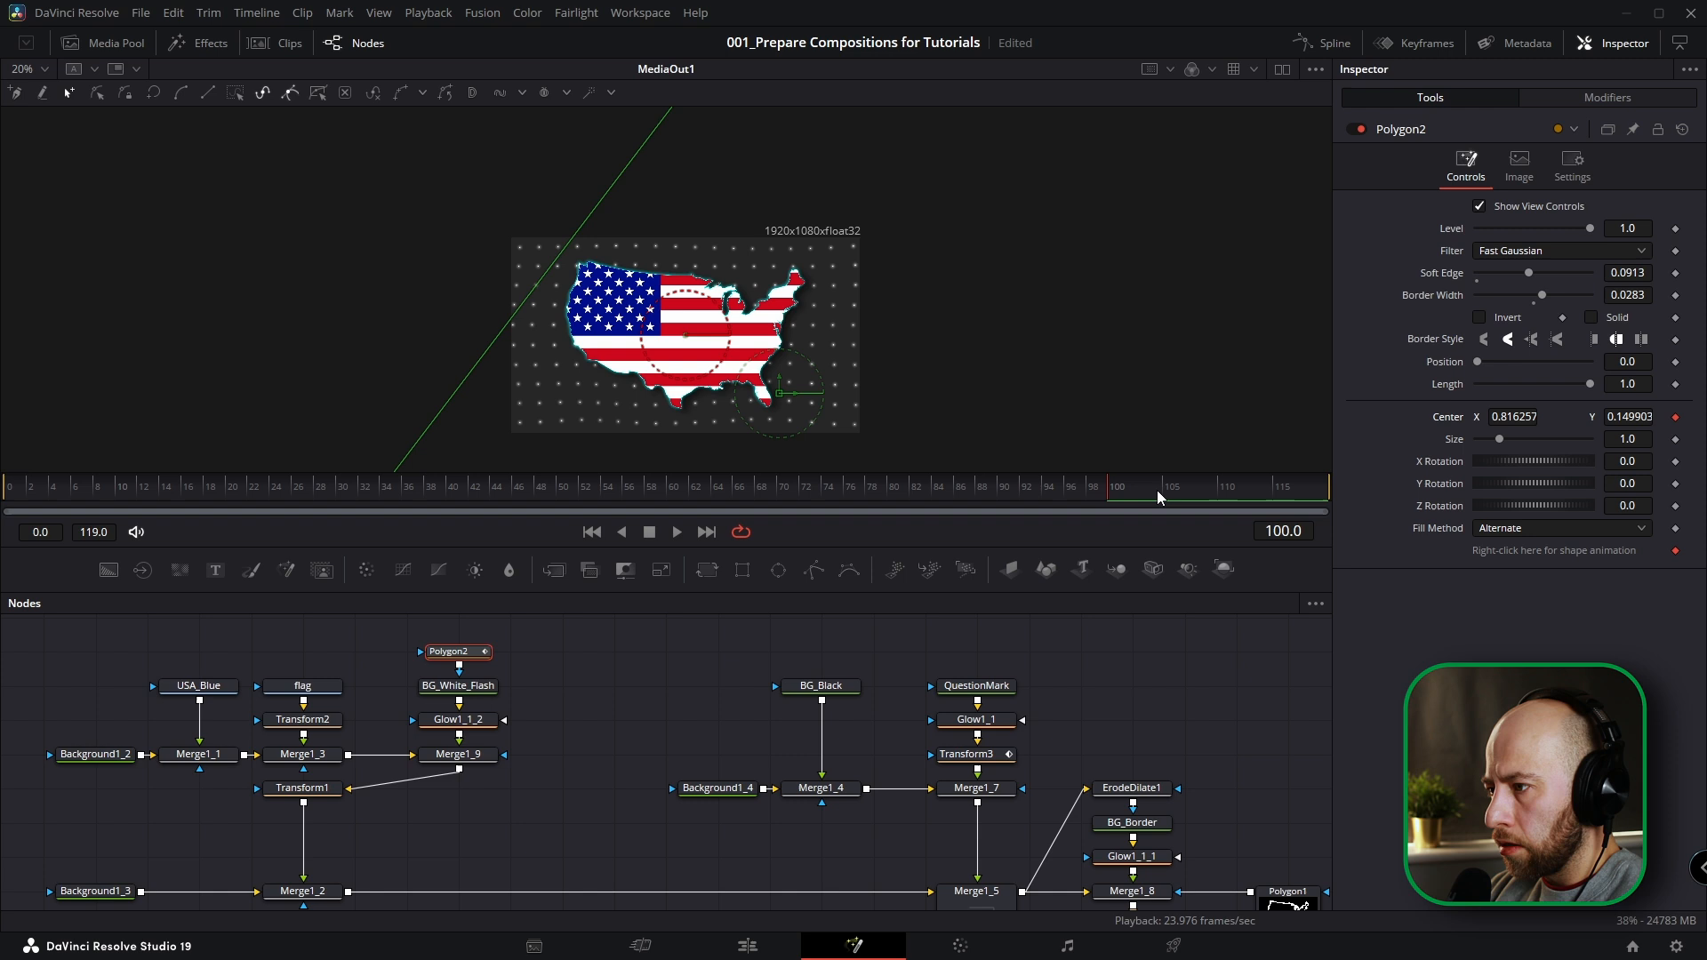
On frame 113, move Polygon2's Center to about 1.67, -0.604 so the flash line passes beyond the map.
left_click_drag(989, 809, 859, 718)
scroll(1150, 813, "down", 1)
scroll(1154, 811, "down", 2)
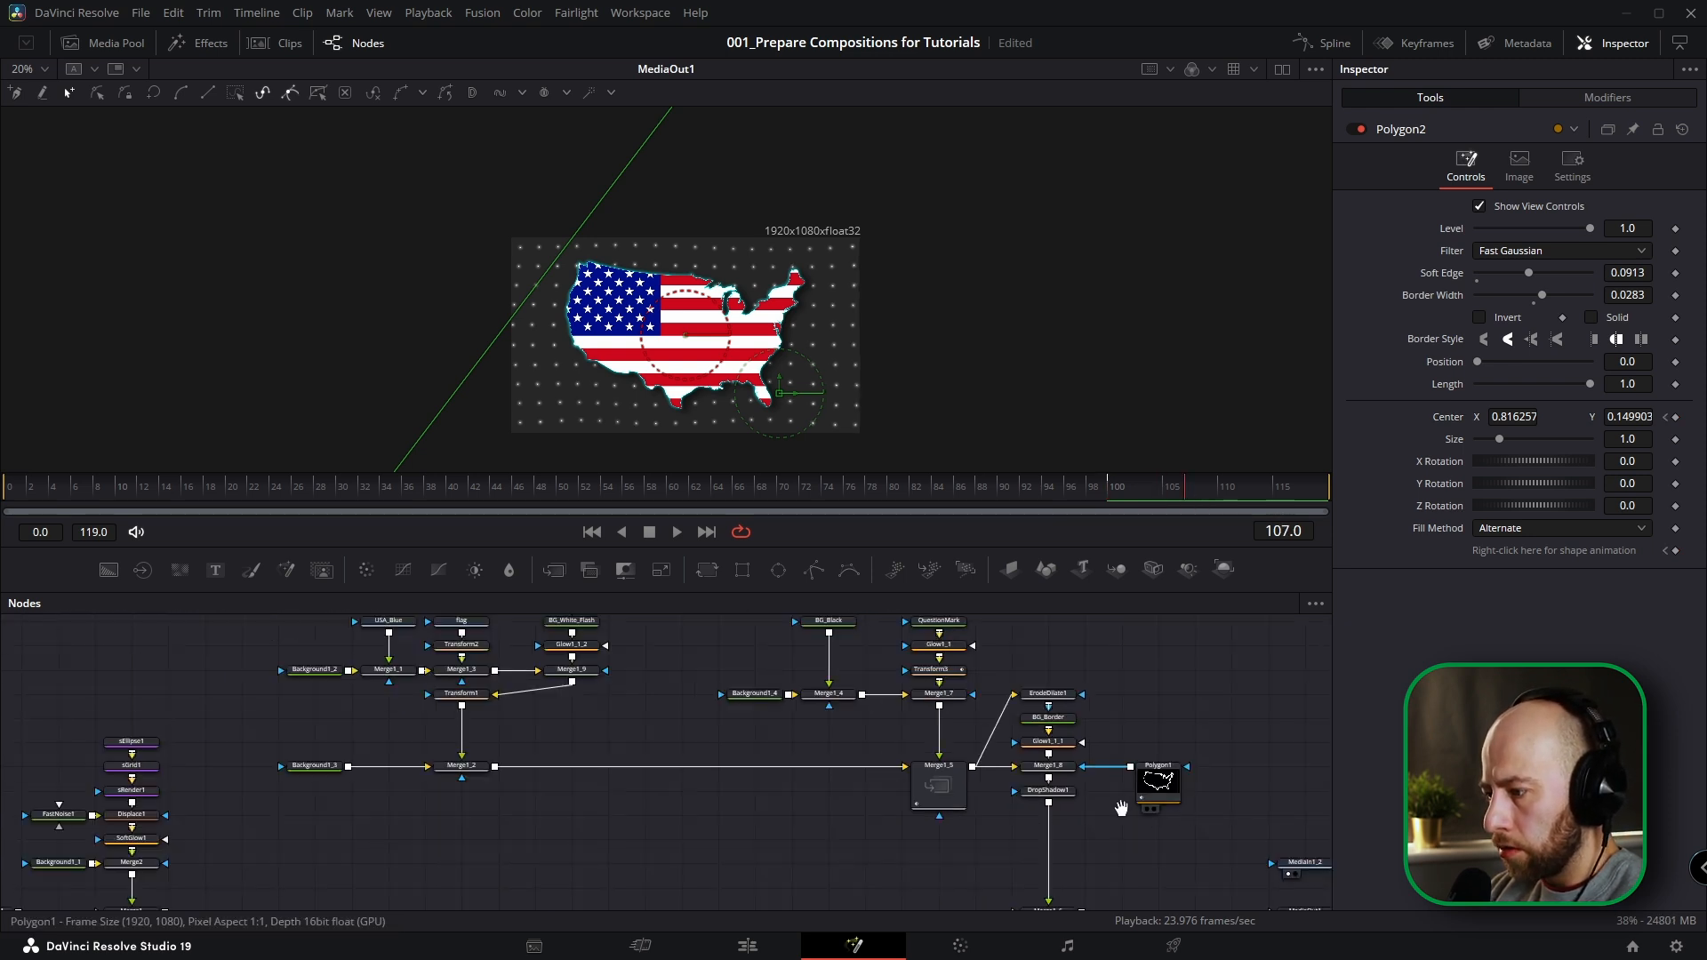
left_click(1281, 69)
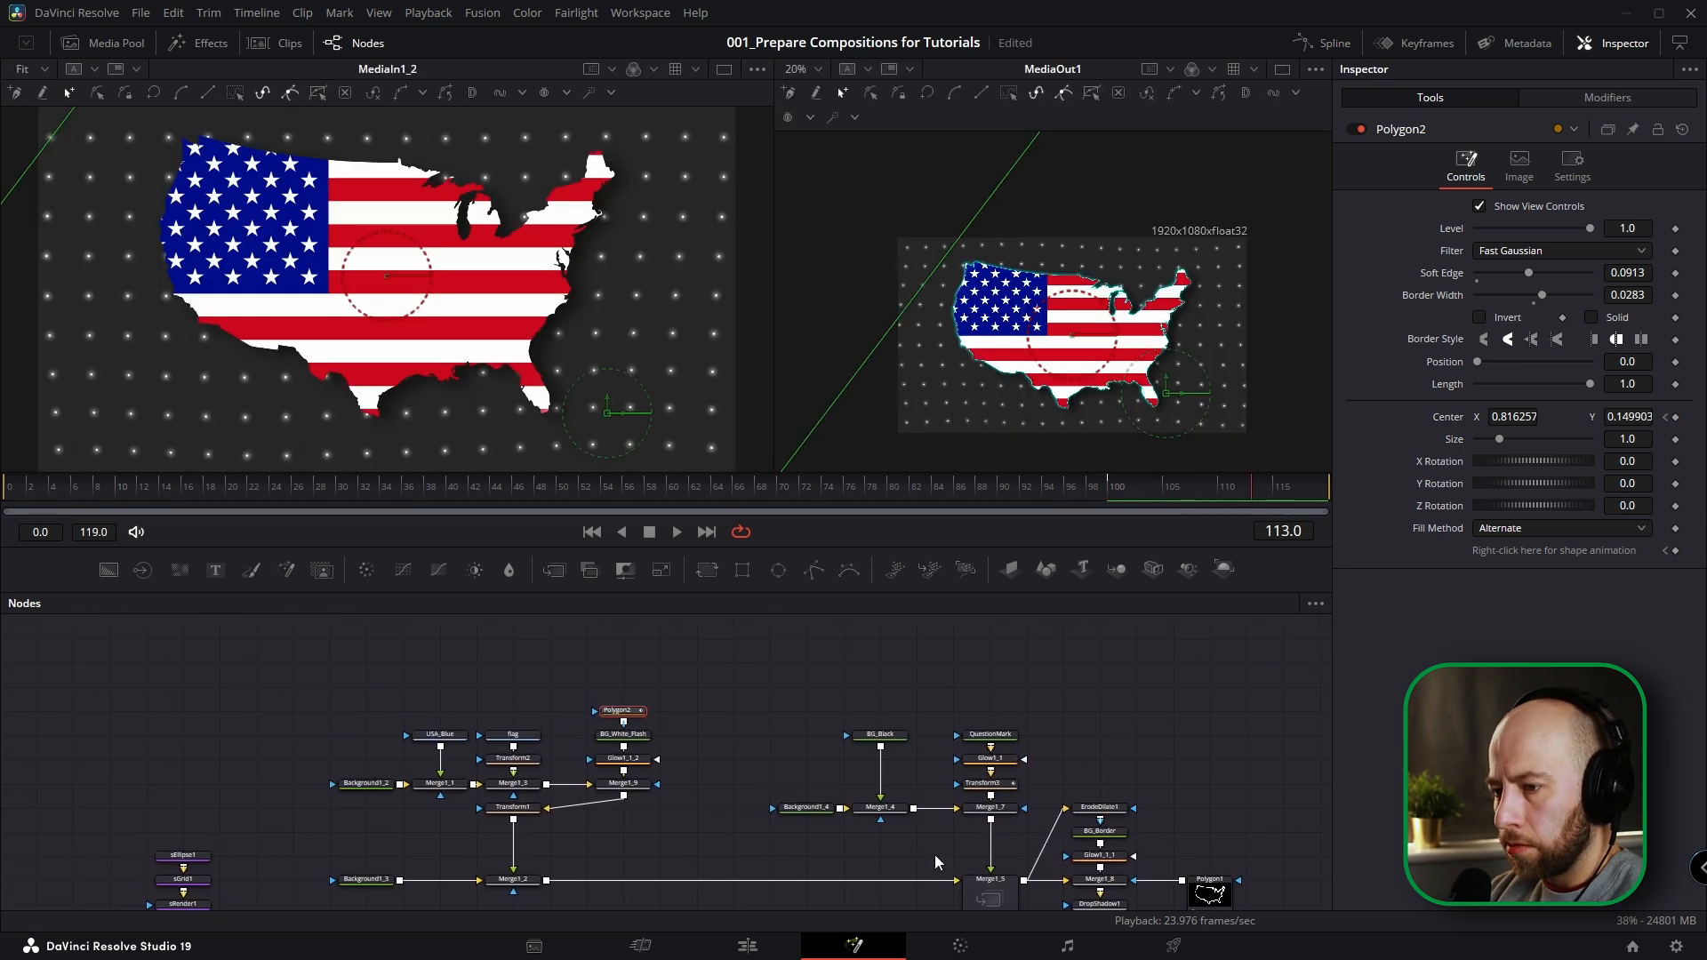
scroll(1053, 381, "down", 1)
left_click_drag(1111, 394, 1236, 447)
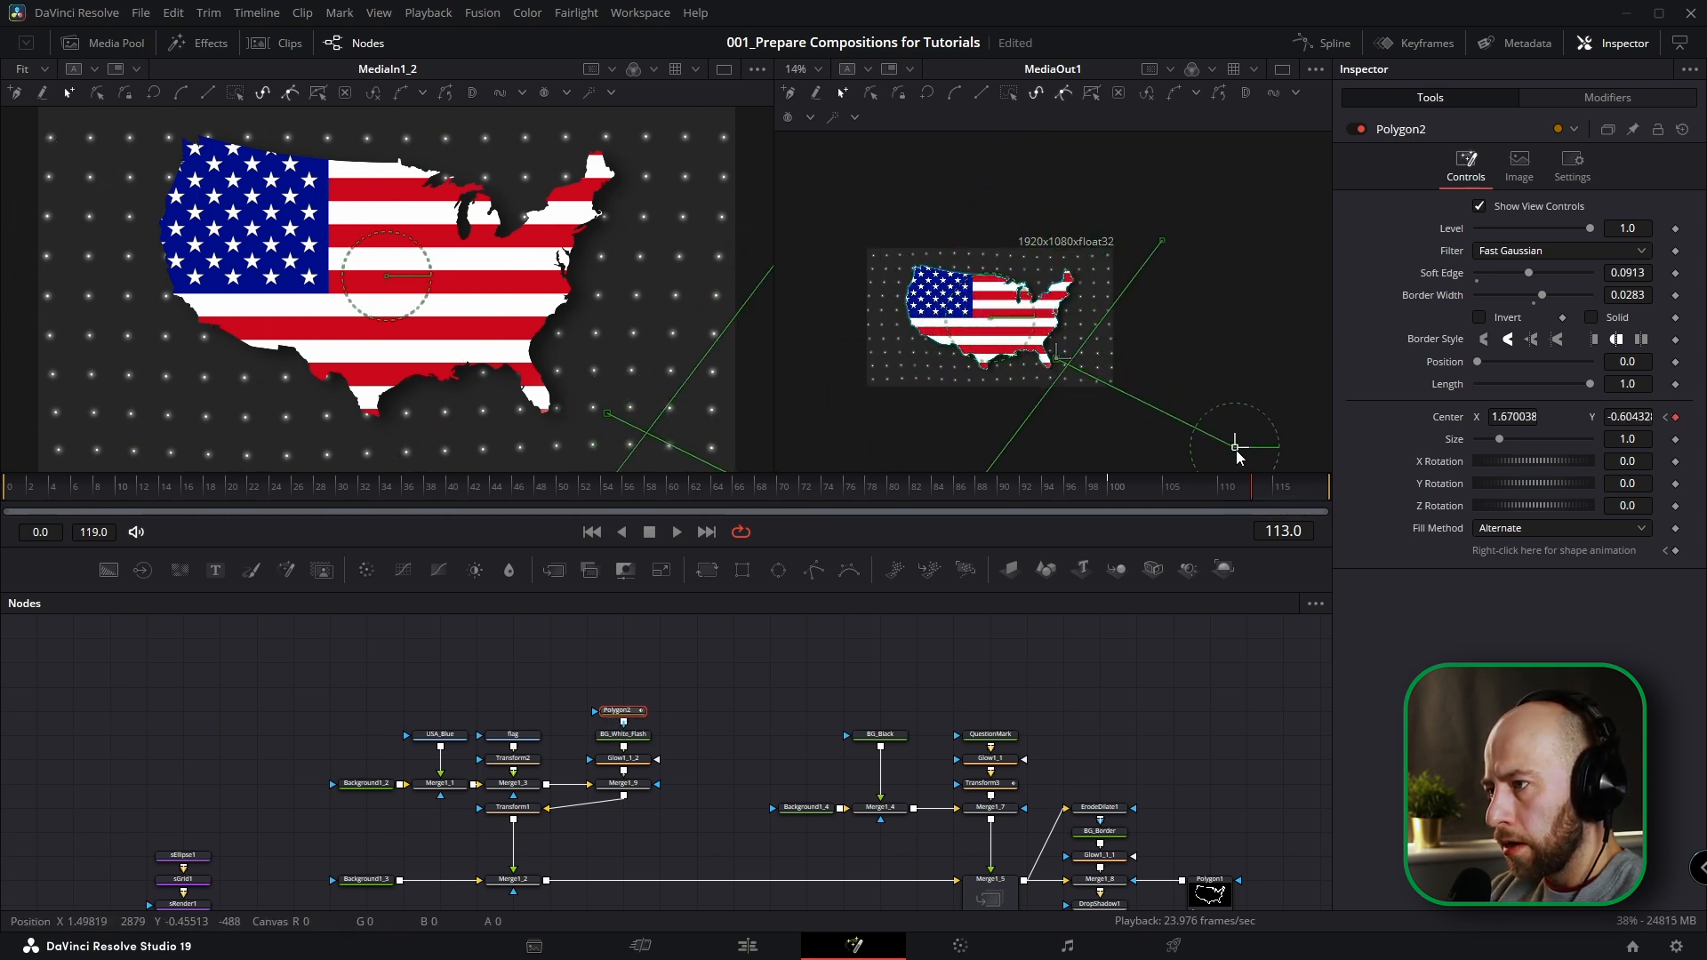
Fit and resize the viewers, and play back the white flash sweeping across the flag.
key("ctrl+f")
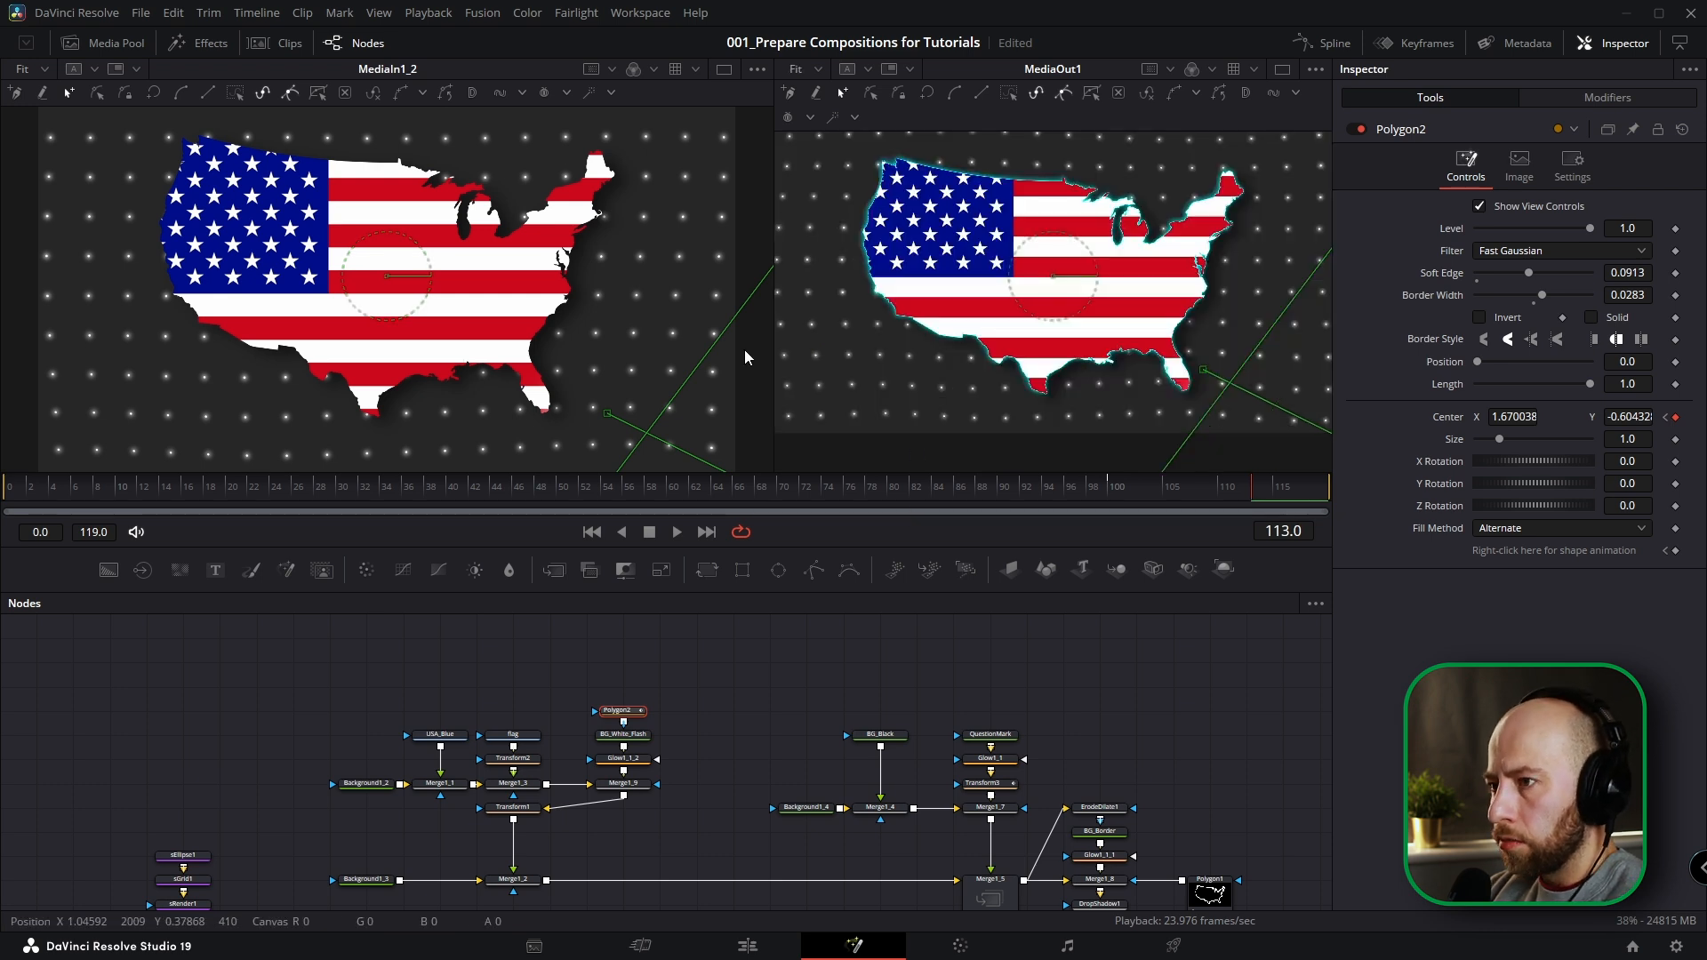
left_click_drag(773, 374, 561, 384)
scroll(1015, 345, "down", 1)
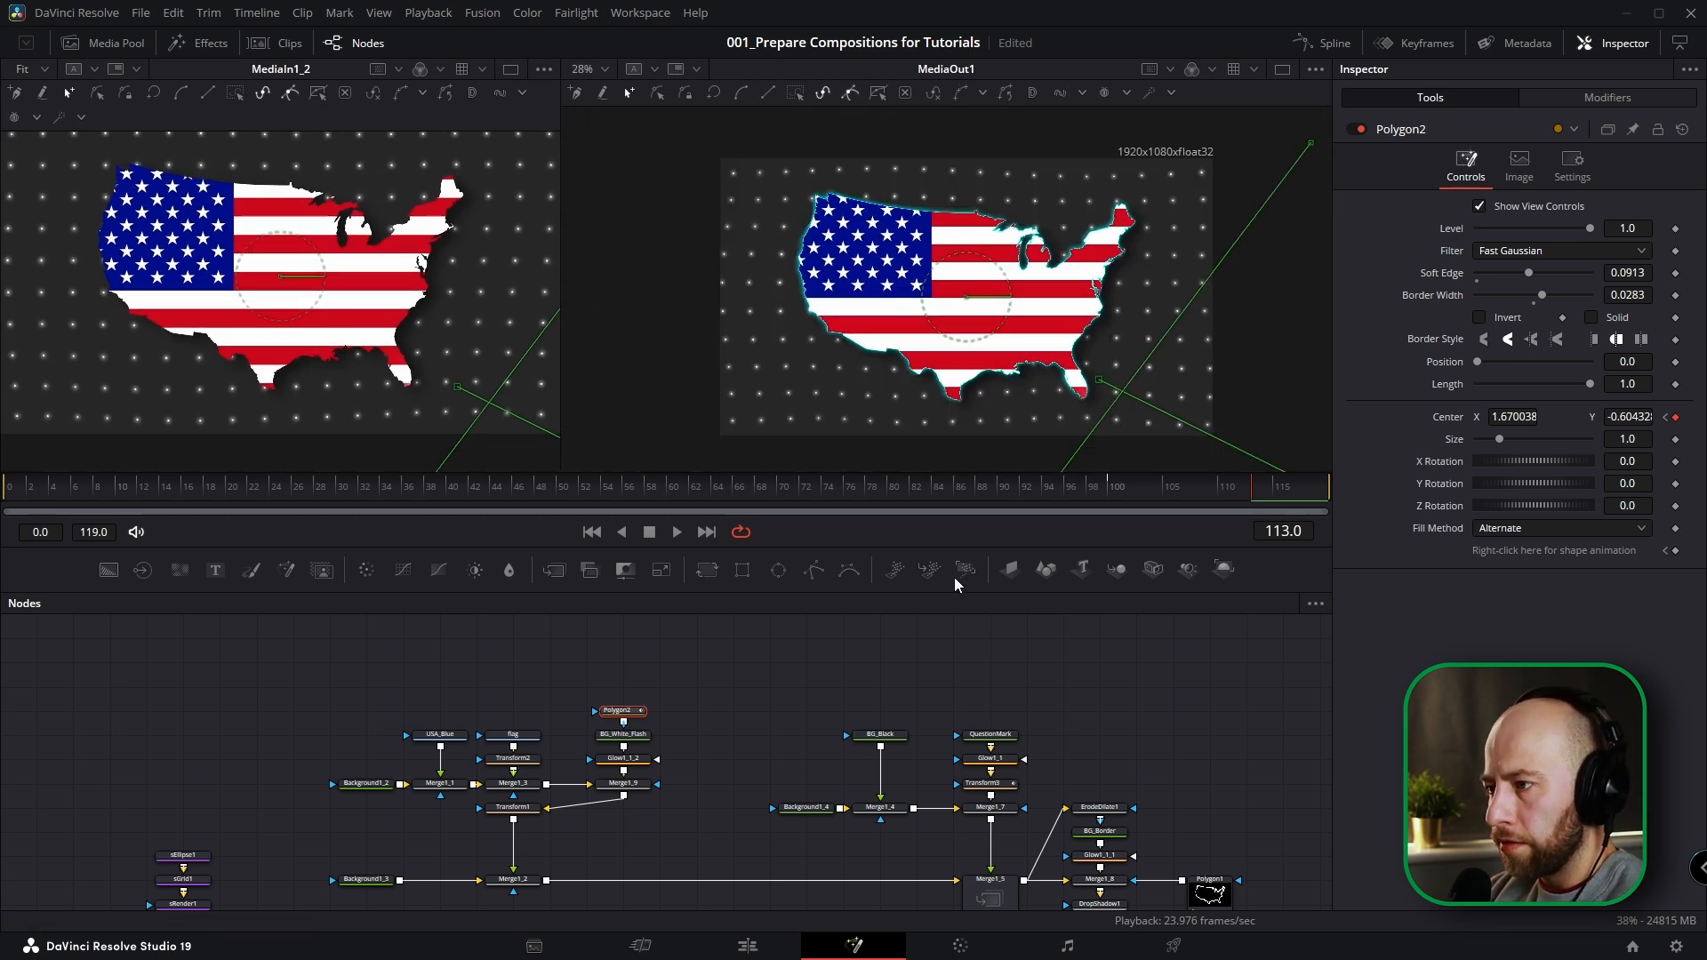
left_click(1055, 488)
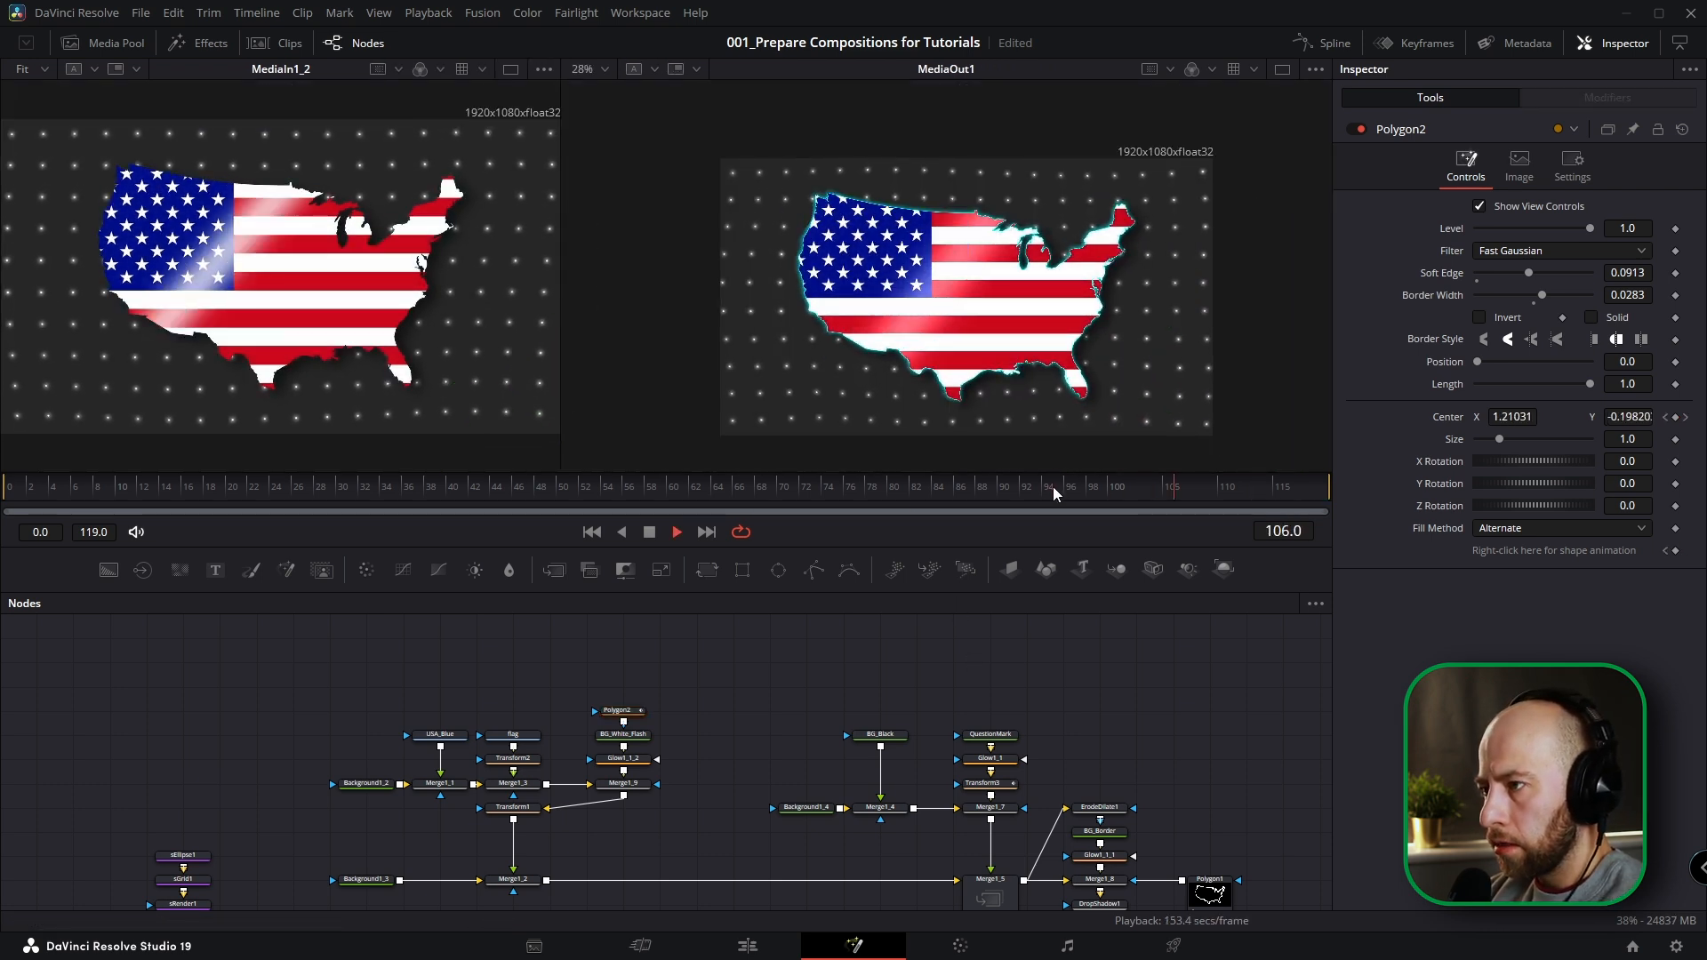